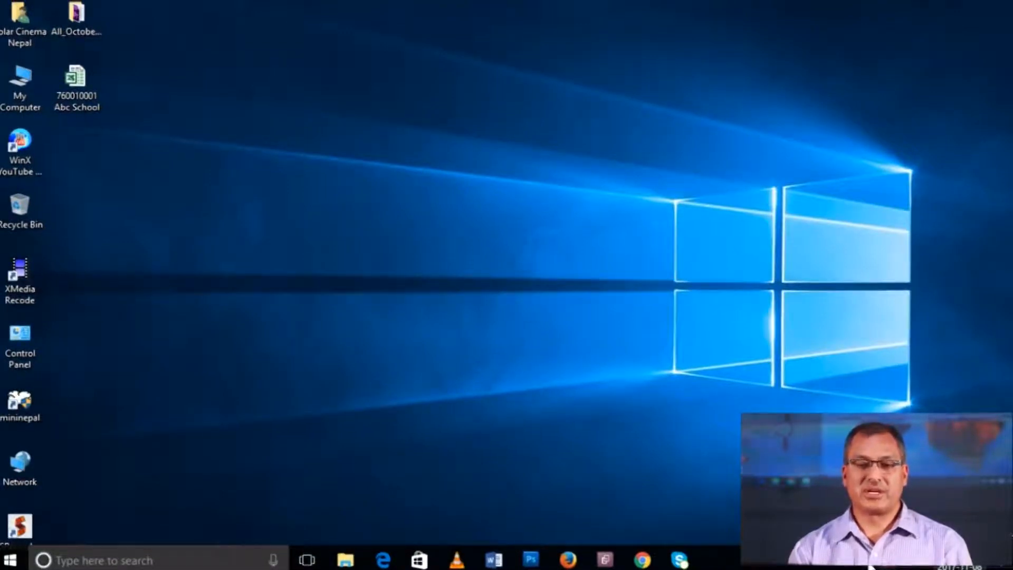
# Change the Windows short date format from yyyy-MM-dd to M/d/yyyy in the date and time format settings
pyautogui.press('super')
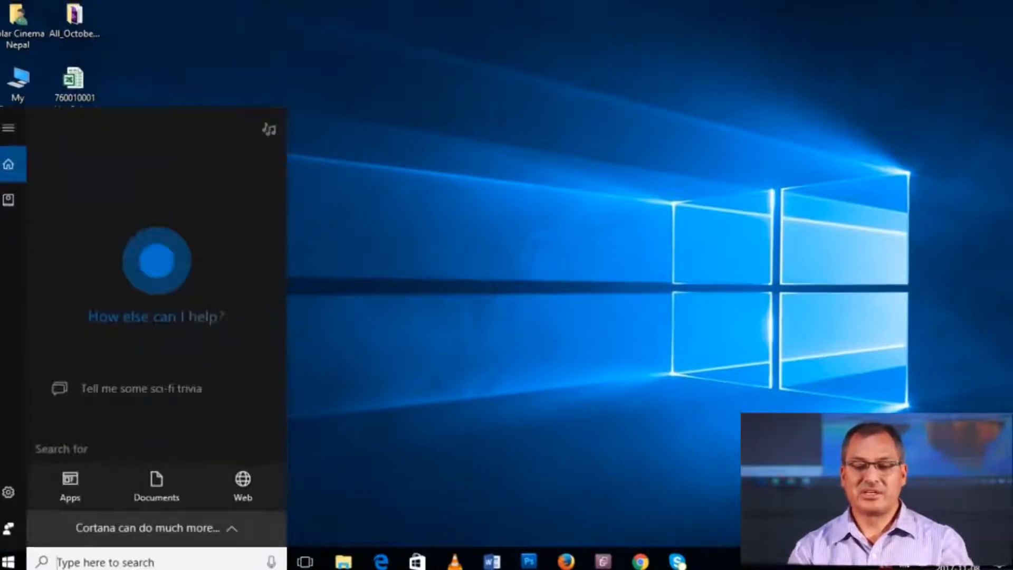
pyautogui.write('dat')
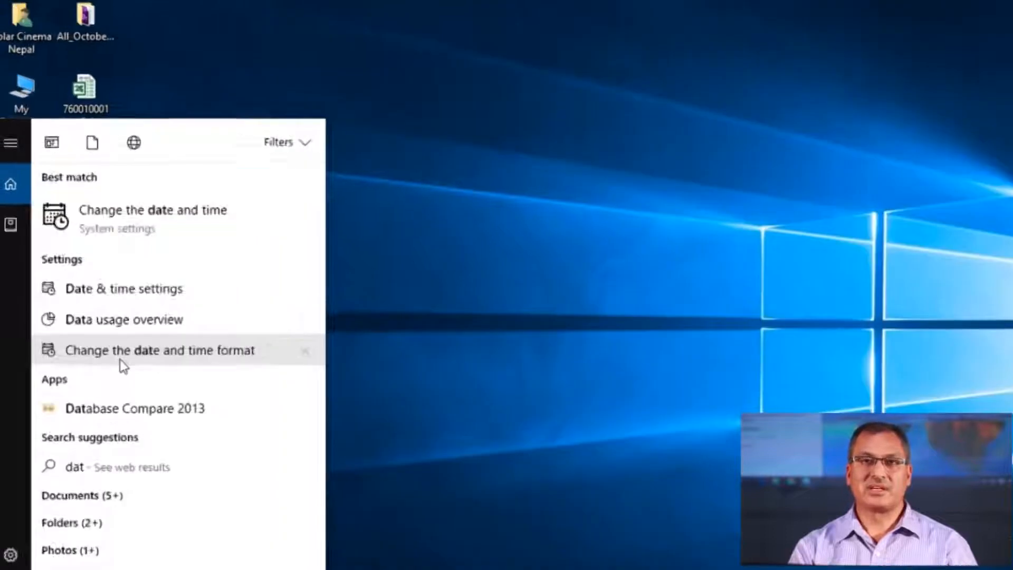
pyautogui.click(105, 319)
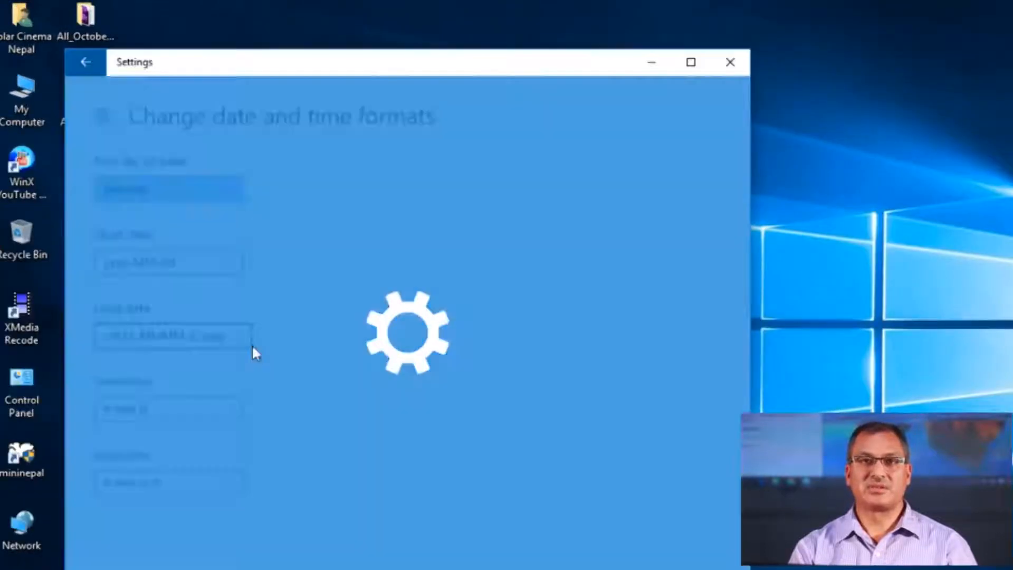
pyautogui.click(692, 63)
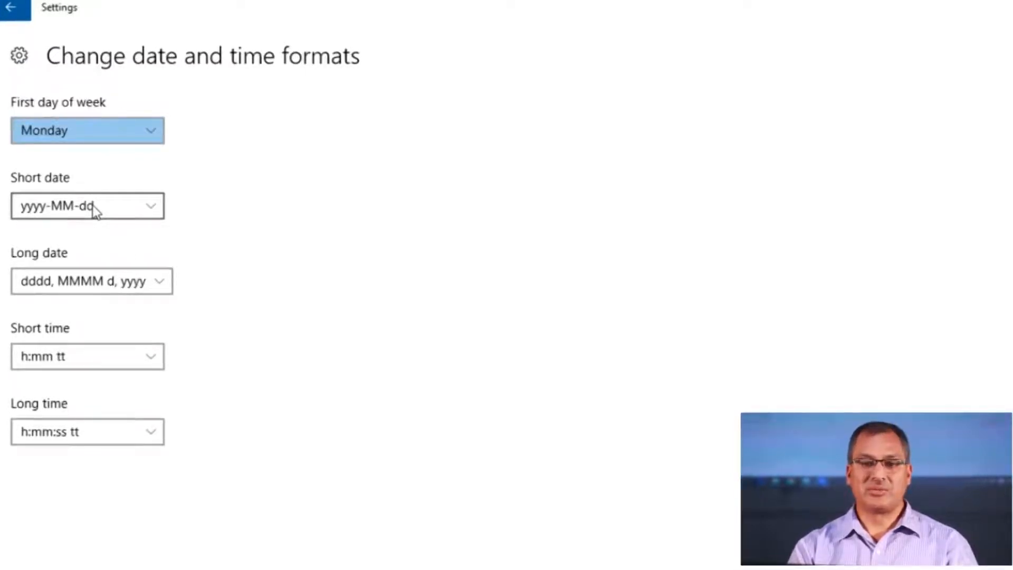
pyautogui.click(148, 210)
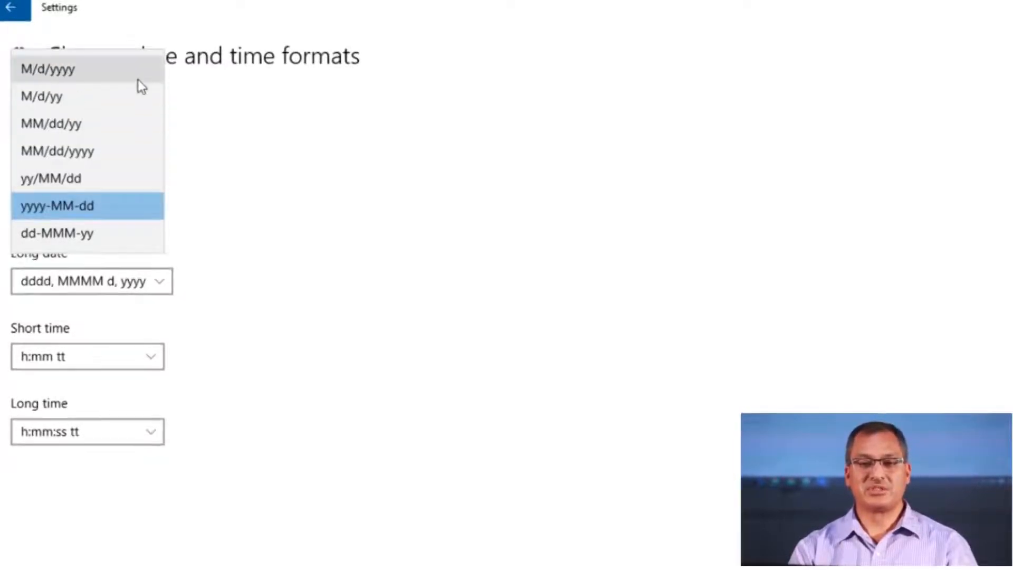
pyautogui.click(65, 75)
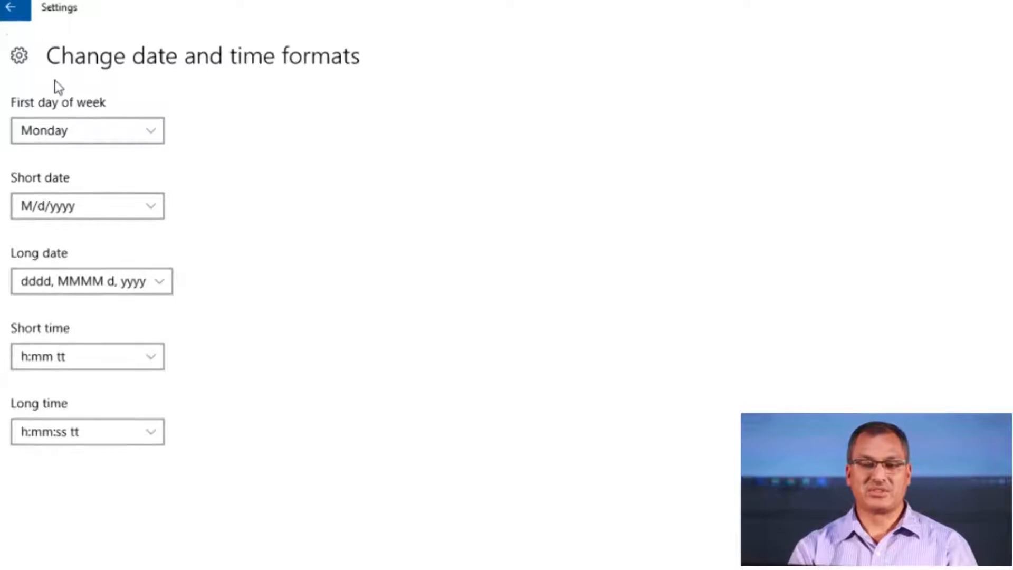
pyautogui.click(2, 11)
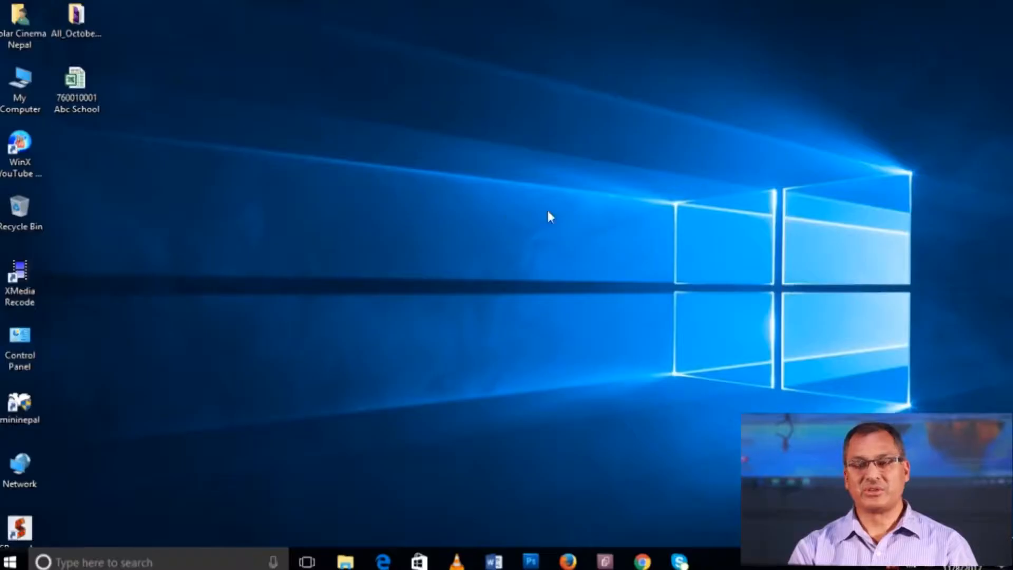
# Refresh the desktop and open the 760010001 Abc School workbook in Excel
pyautogui.rightClick(238, 121)
pyautogui.click(294, 168)
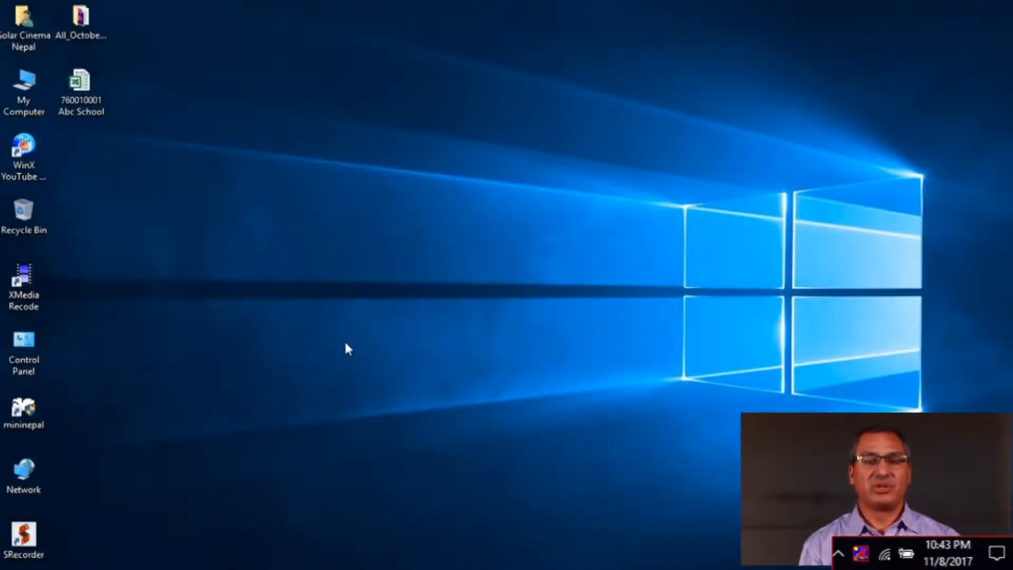
pyautogui.doubleClick(78, 87)
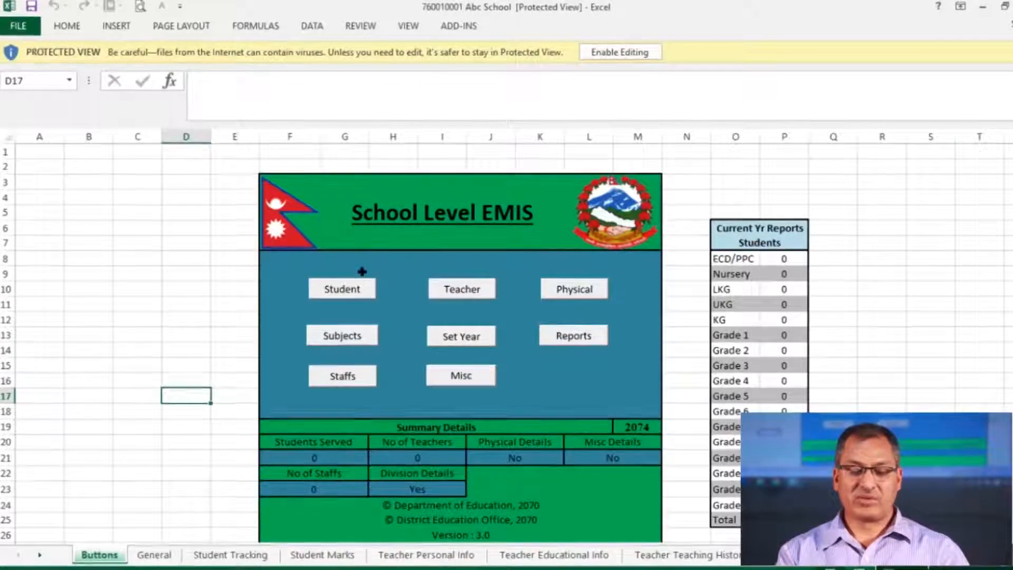
# View the Teacher Teaching History sheet, return to Buttons, then enable editing and macro content
pyautogui.click(716, 557)
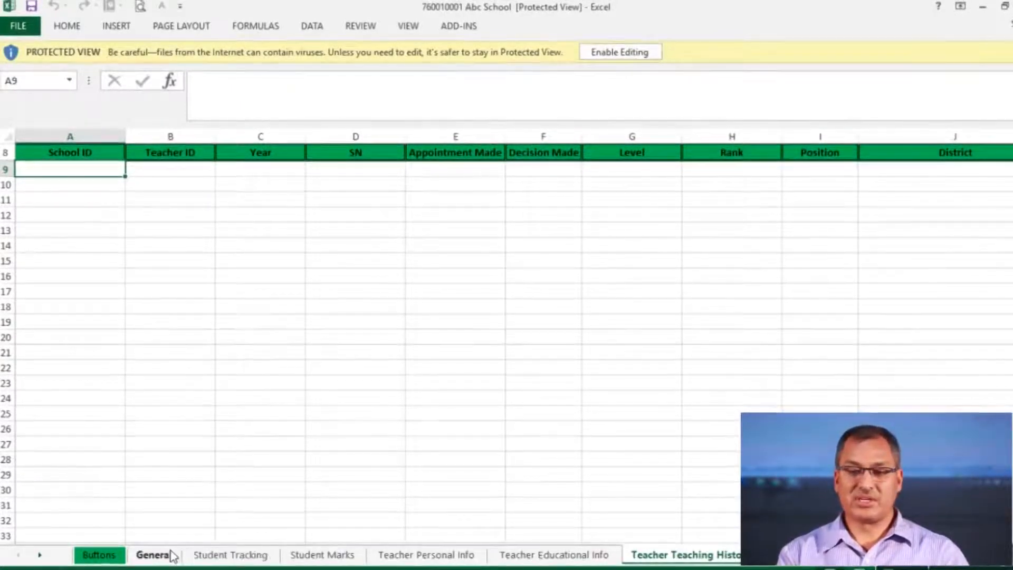
pyautogui.click(98, 555)
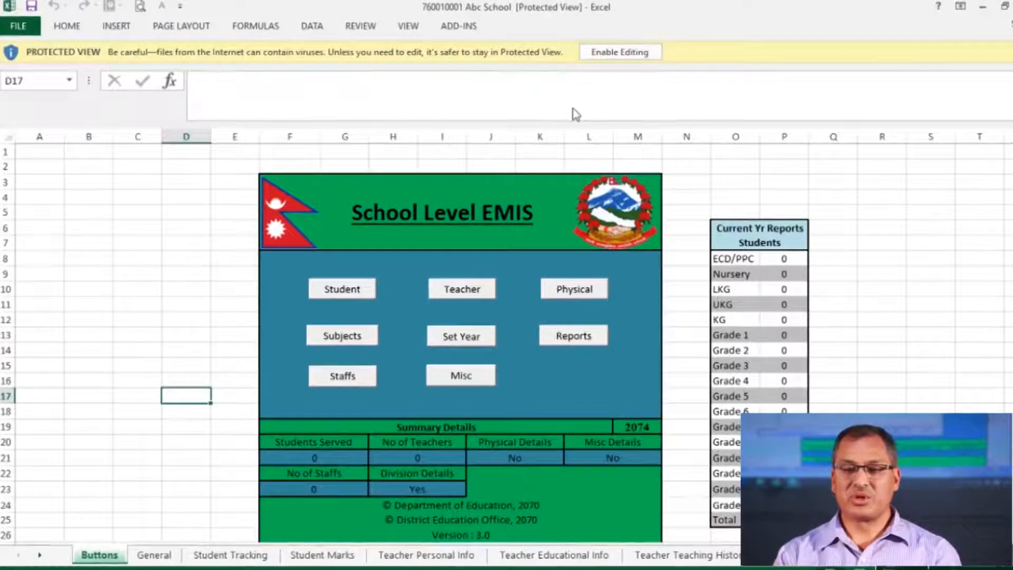
pyautogui.click(607, 56)
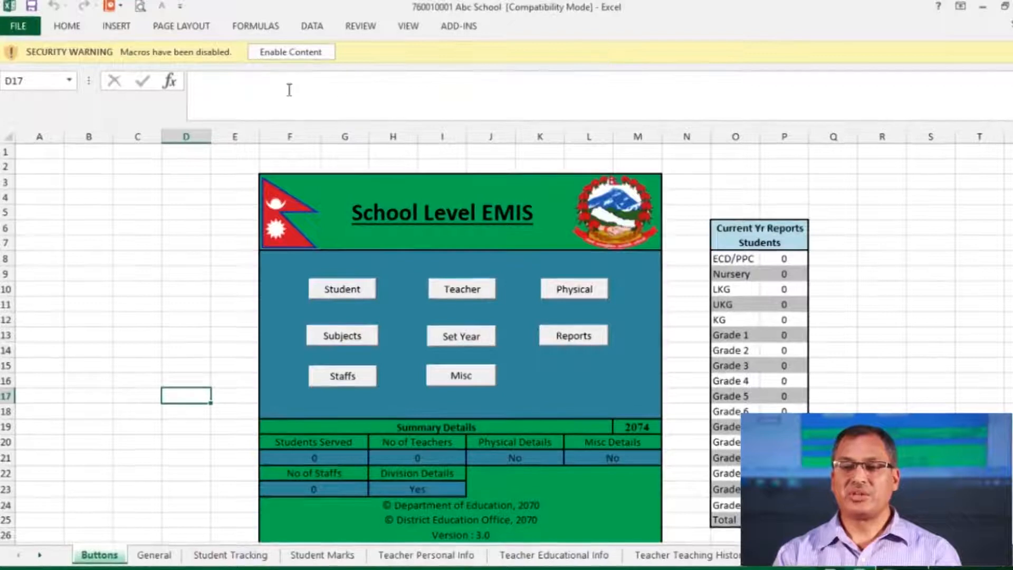
pyautogui.click(290, 53)
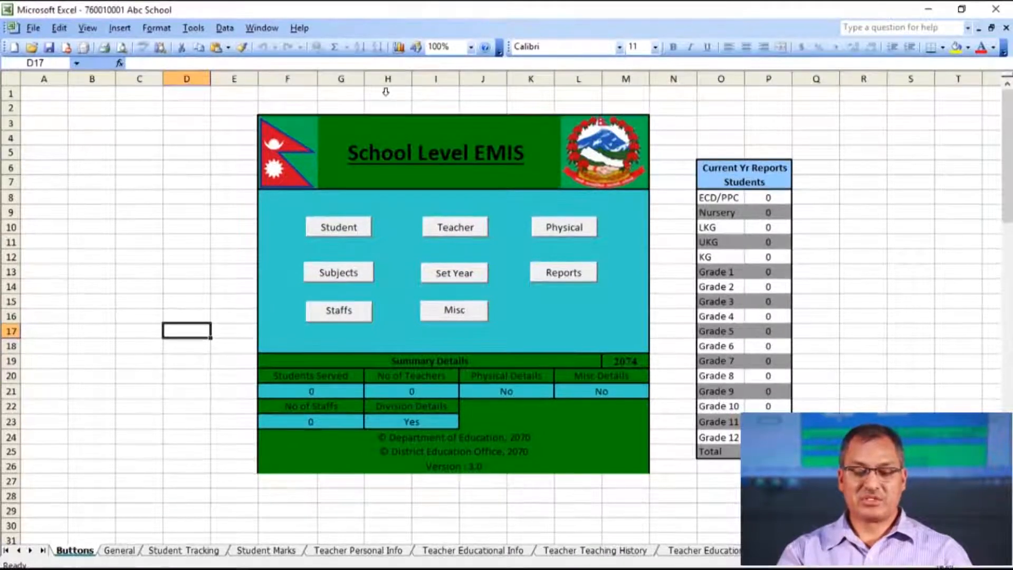
# Set the macro security level to Medium in the Tools Options Security settings
pyautogui.click(194, 30)
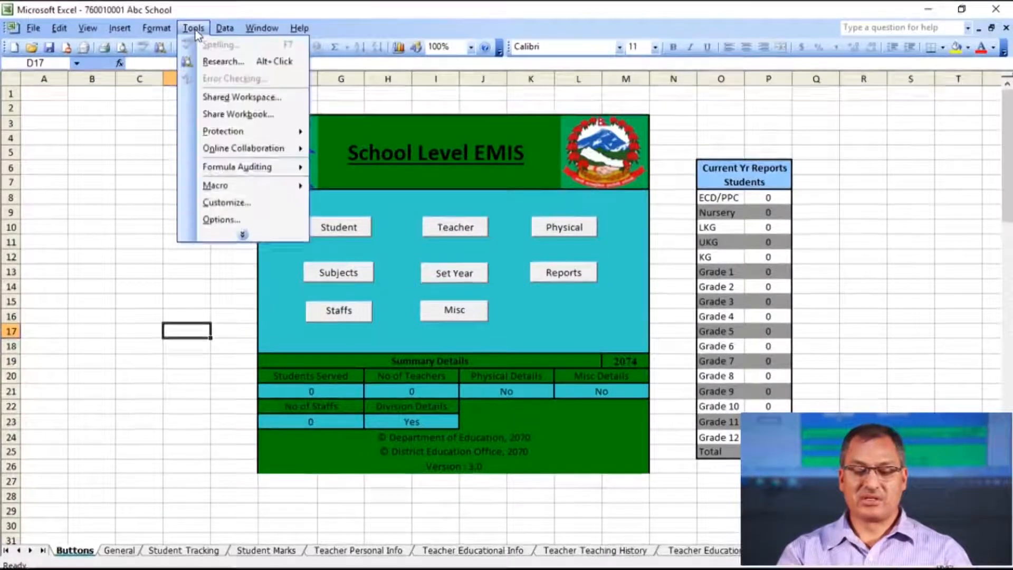
pyautogui.click(224, 219)
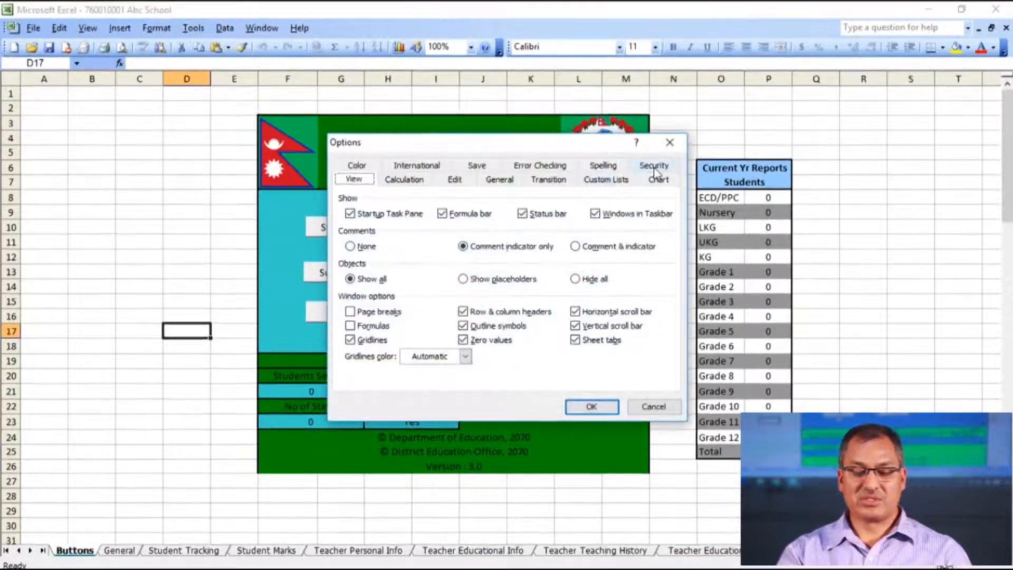
pyautogui.click(654, 167)
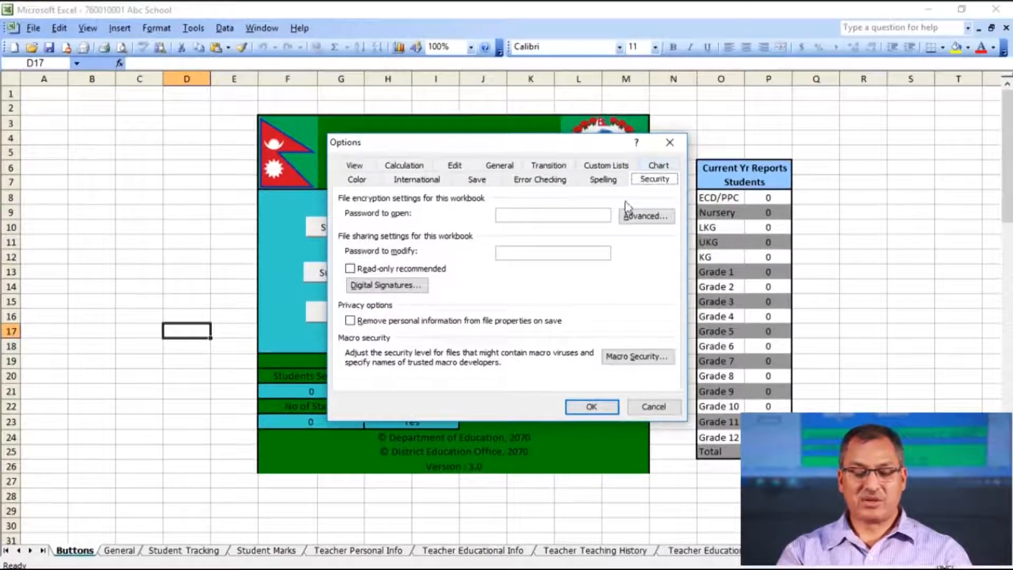
pyautogui.click(638, 356)
pyautogui.click(383, 247)
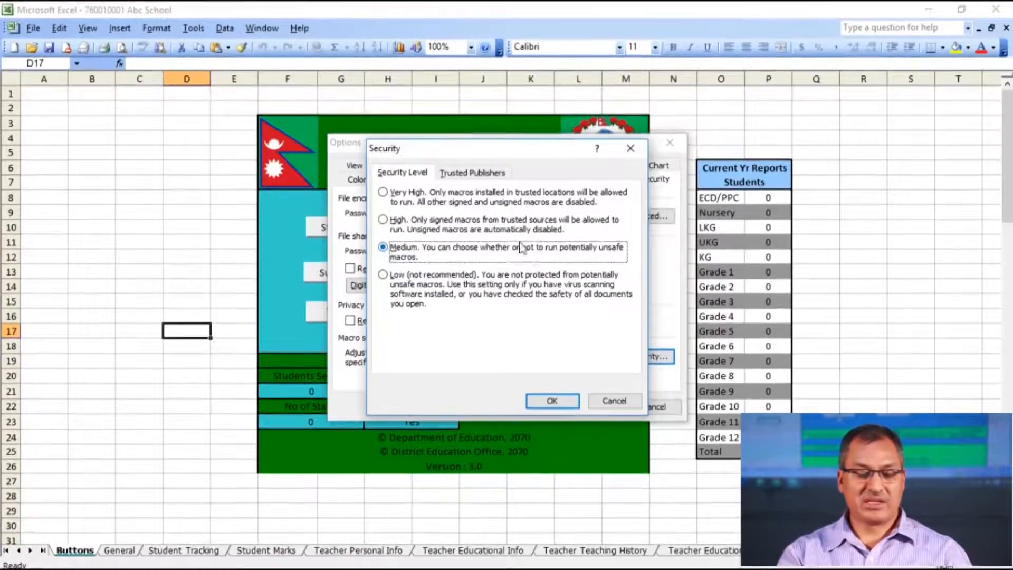
pyautogui.click(552, 400)
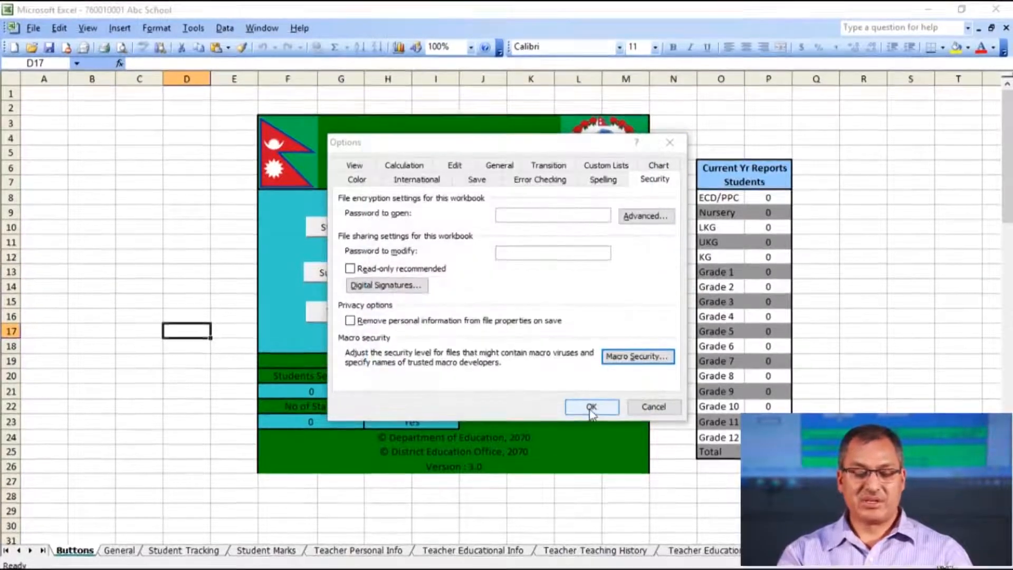
# Apply the options, then reopen the 760010001 Abc School workbook with macros enabled
pyautogui.click(591, 412)
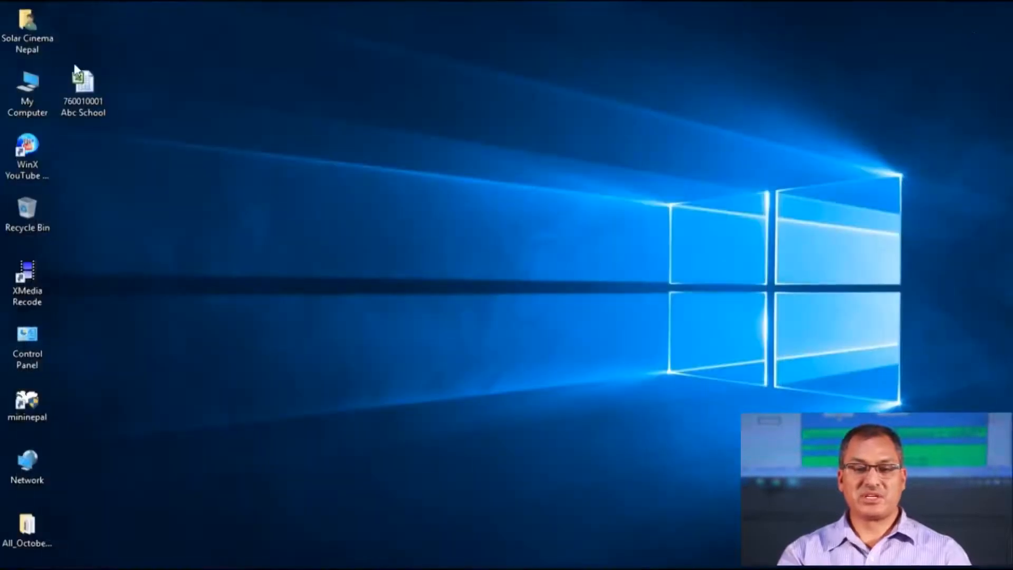
pyautogui.doubleClick(82, 83)
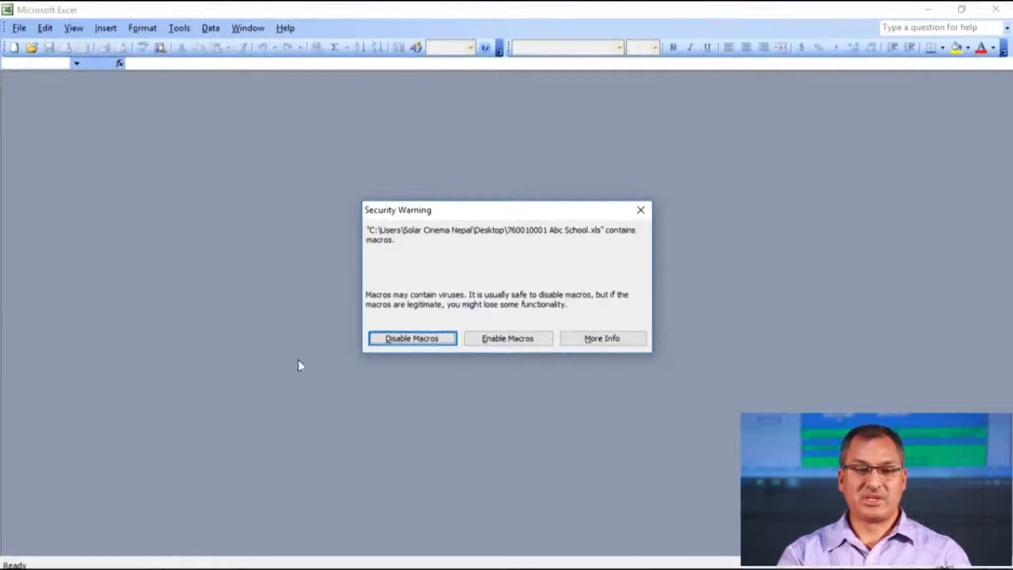
pyautogui.click(500, 340)
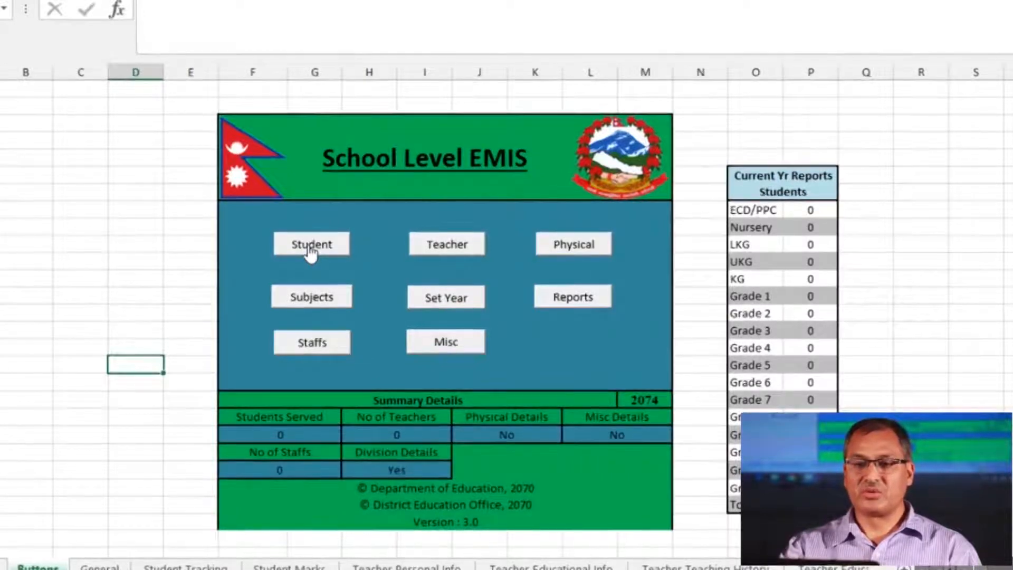
# Open student entry and enter the first signatory's name with position Headteacher in the licence agreement
pyautogui.click(311, 248)
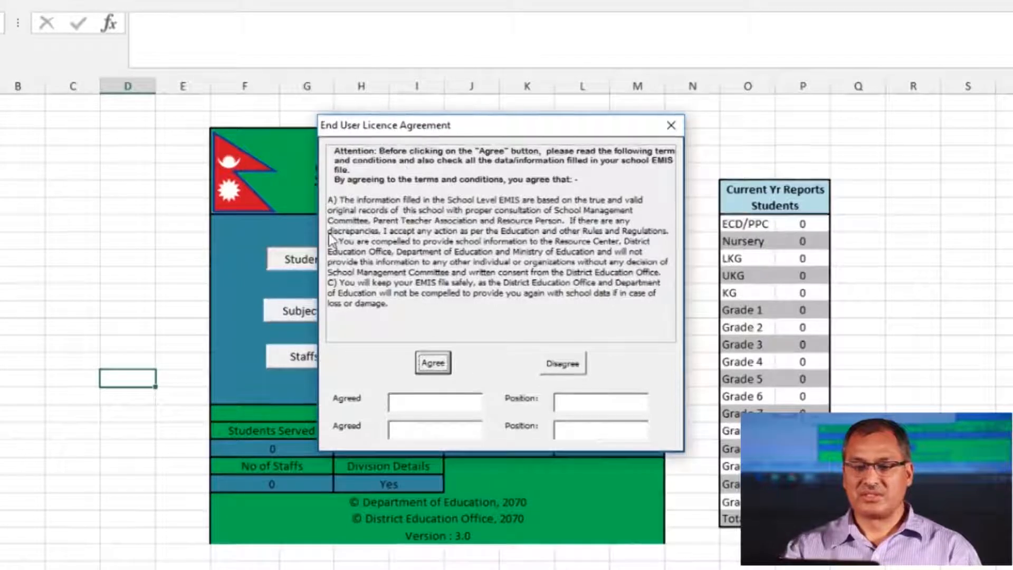
pyautogui.click(413, 403)
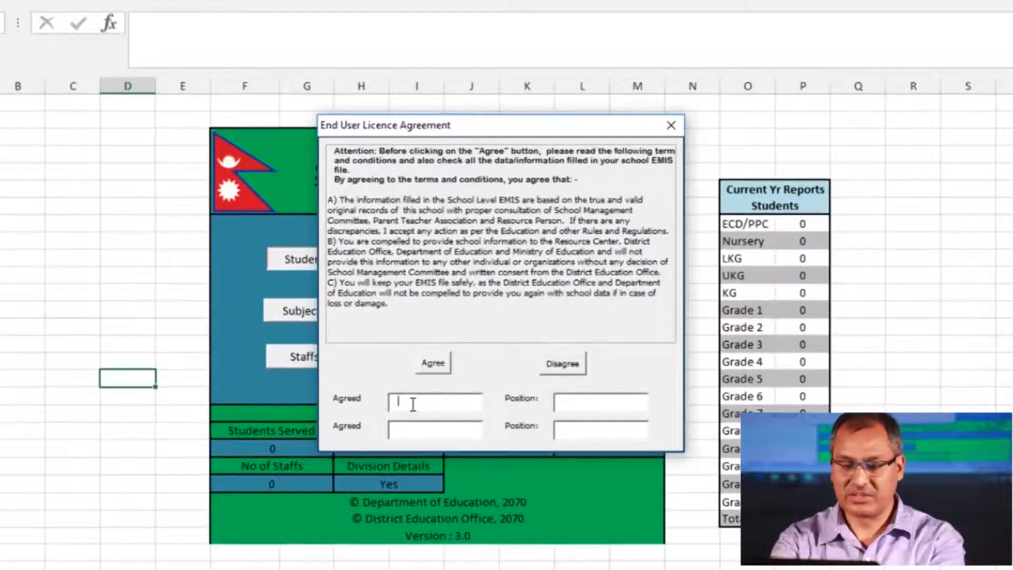
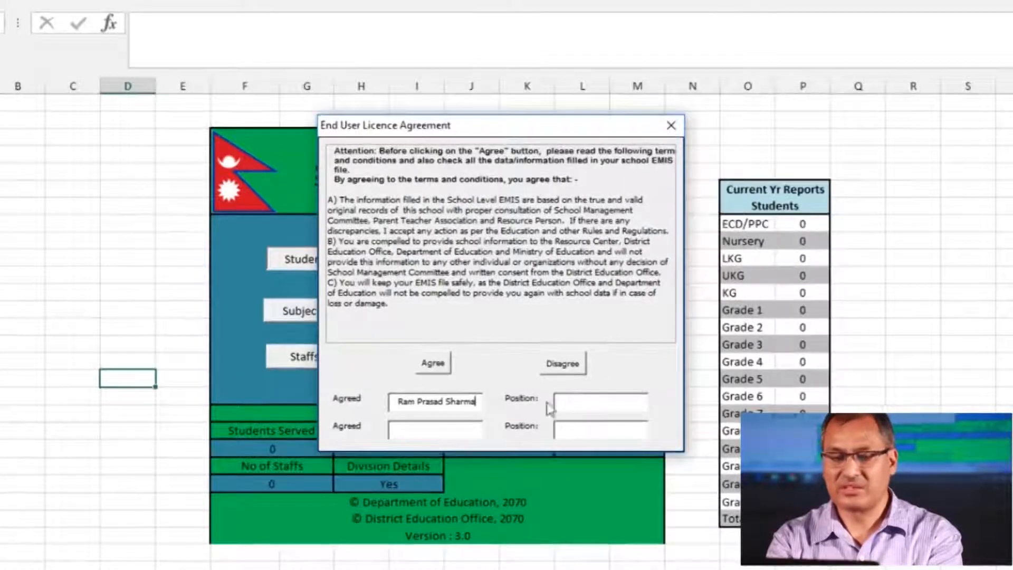
pyautogui.click(601, 406)
pyautogui.write('He')
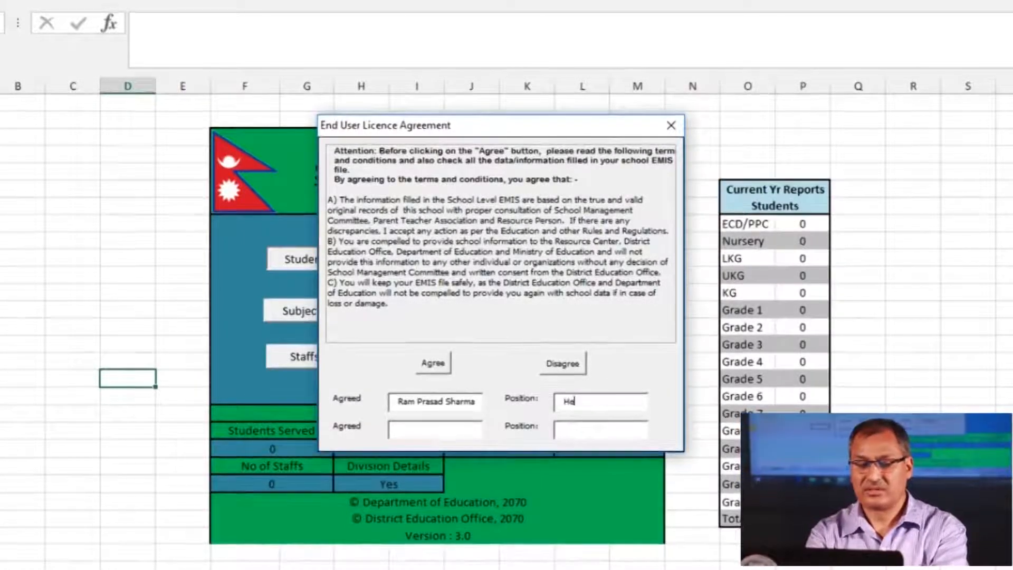
pyautogui.write('adteache')
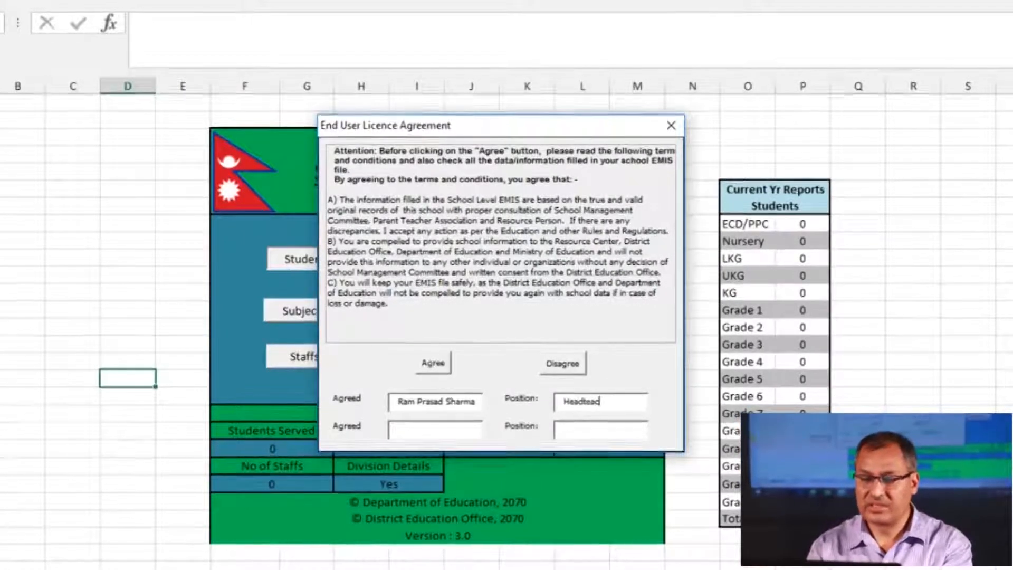
pyautogui.write('r')
# Enter the second signatory's name with position SMC and accept the licence agreement
pyautogui.click(436, 429)
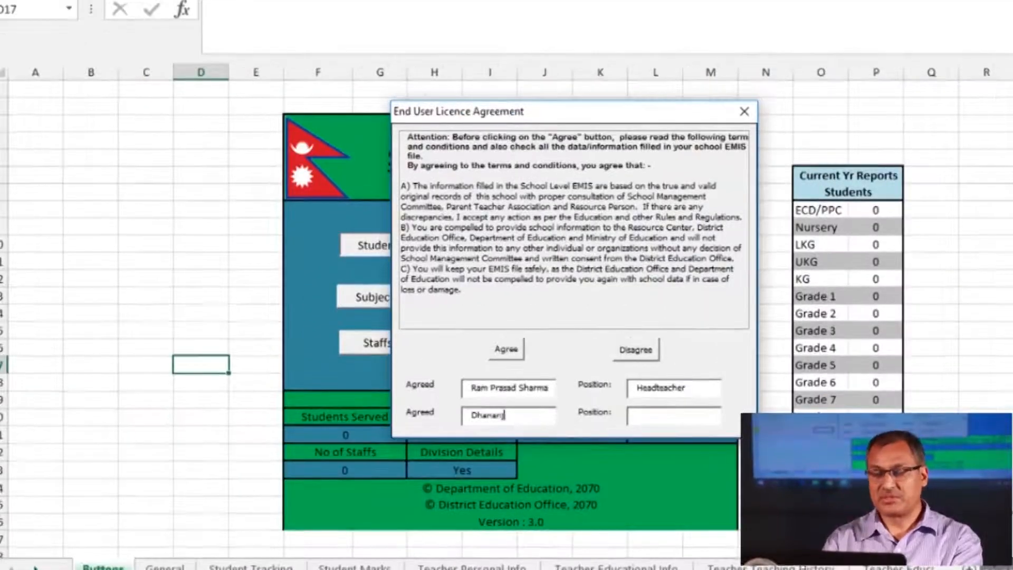
pyautogui.press('Tab')
pyautogui.write('SMC')
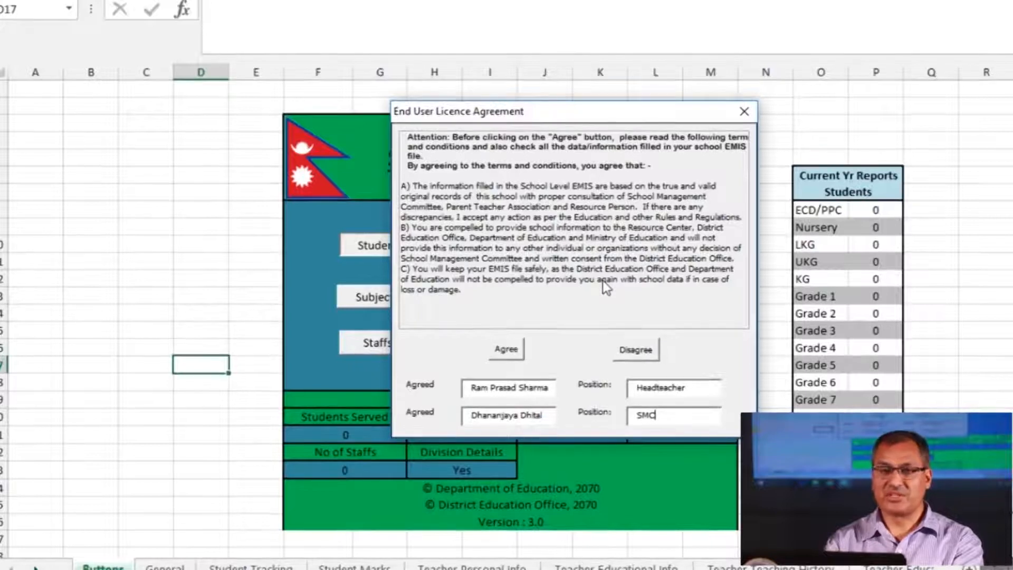
pyautogui.click(507, 349)
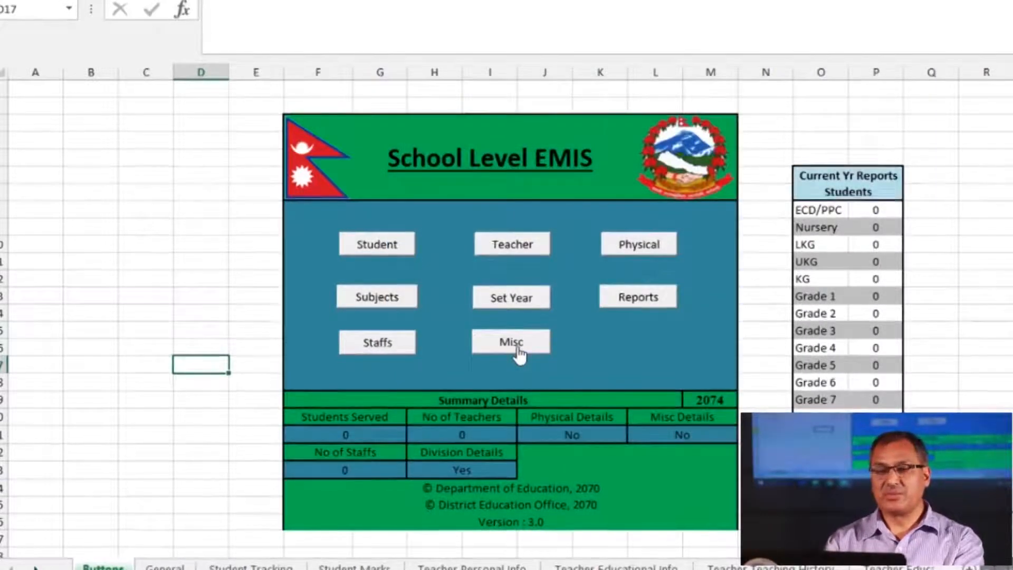
# Open Student, choose Public as the Abc School type in Select School, and confirm with Ok
pyautogui.click(398, 257)
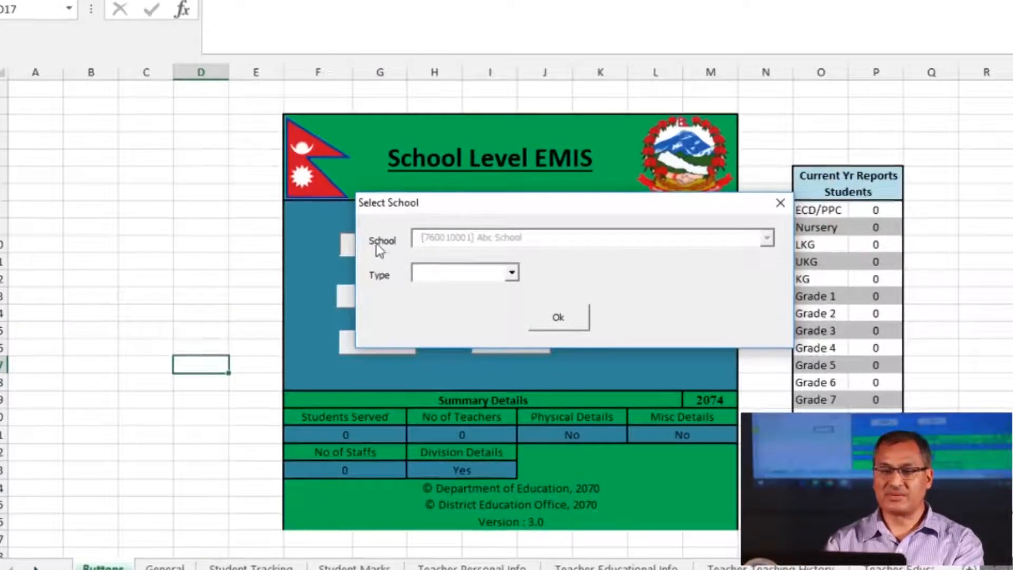
pyautogui.click(511, 273)
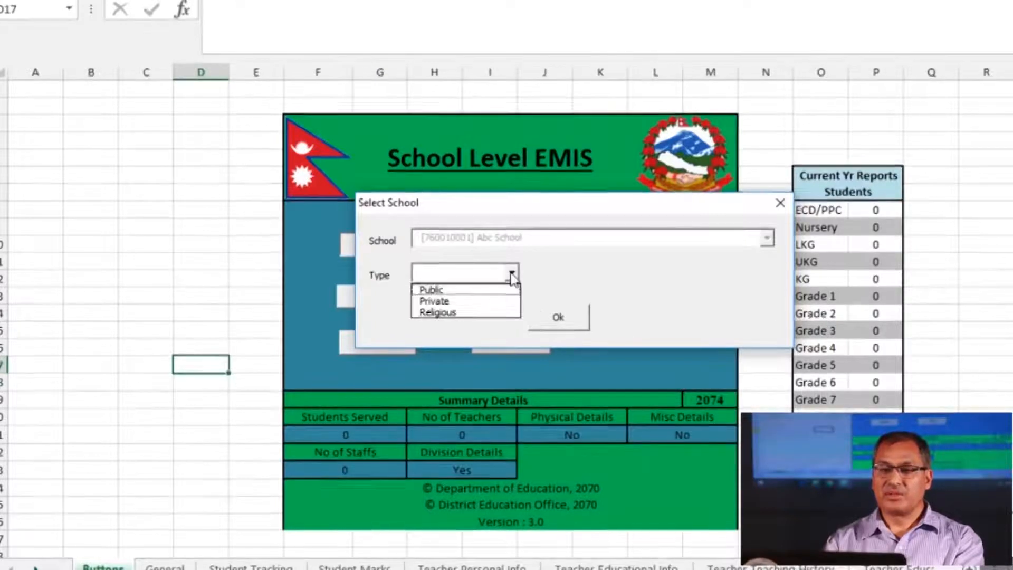
pyautogui.click(442, 291)
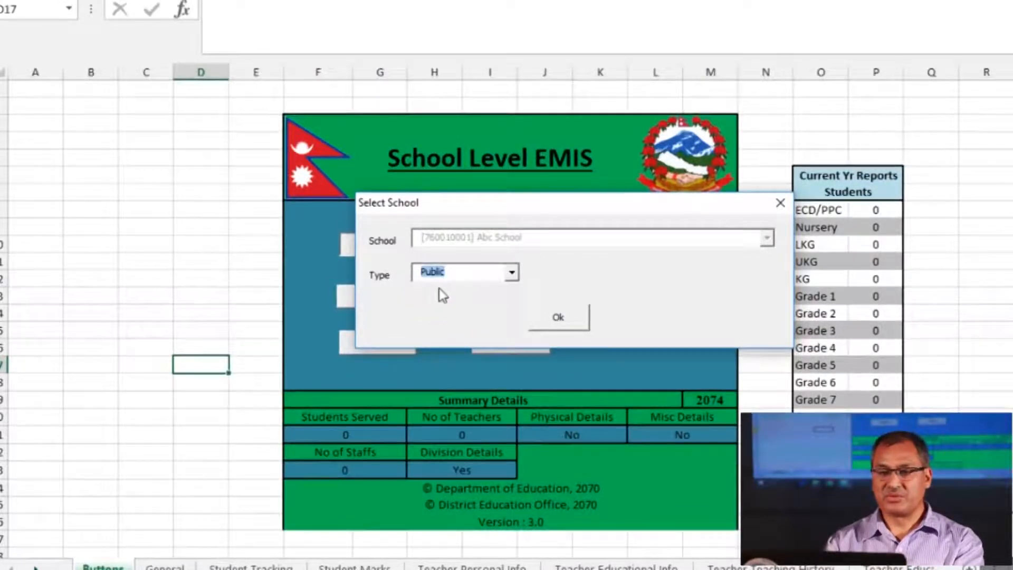
pyautogui.click(558, 316)
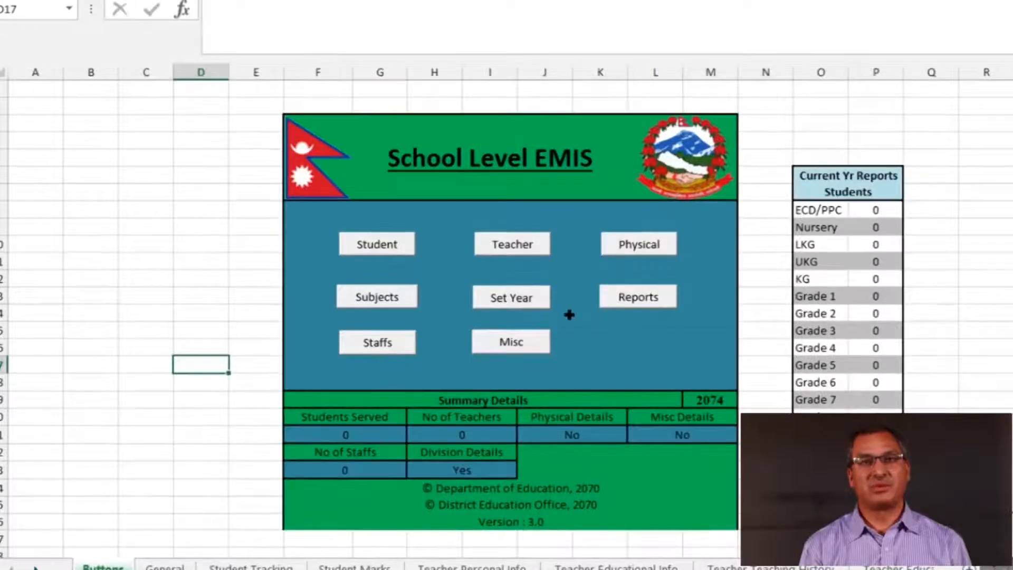
# Open the Student Tracking System options and choose Add for a new student record
pyautogui.click(385, 248)
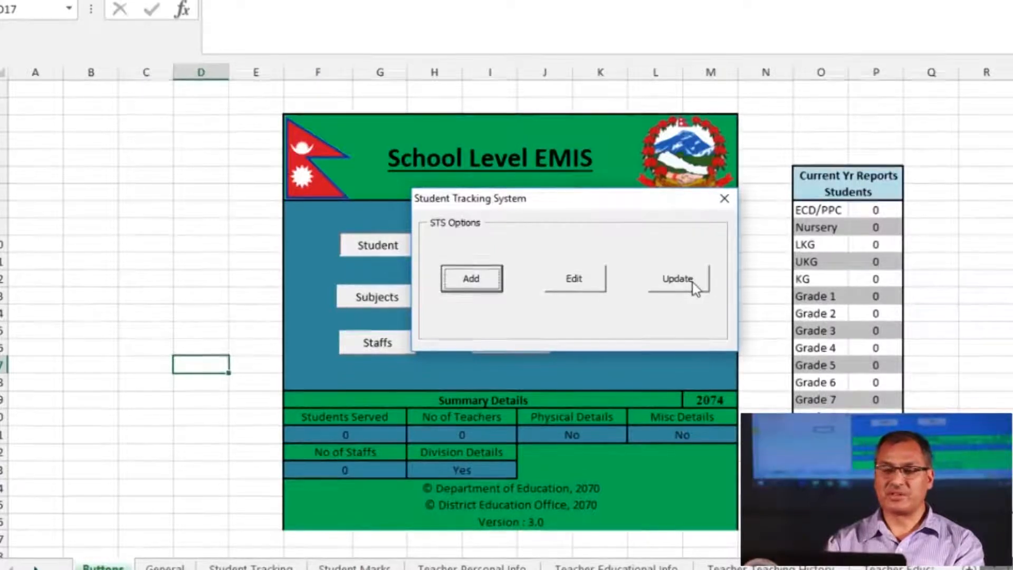
pyautogui.click(472, 279)
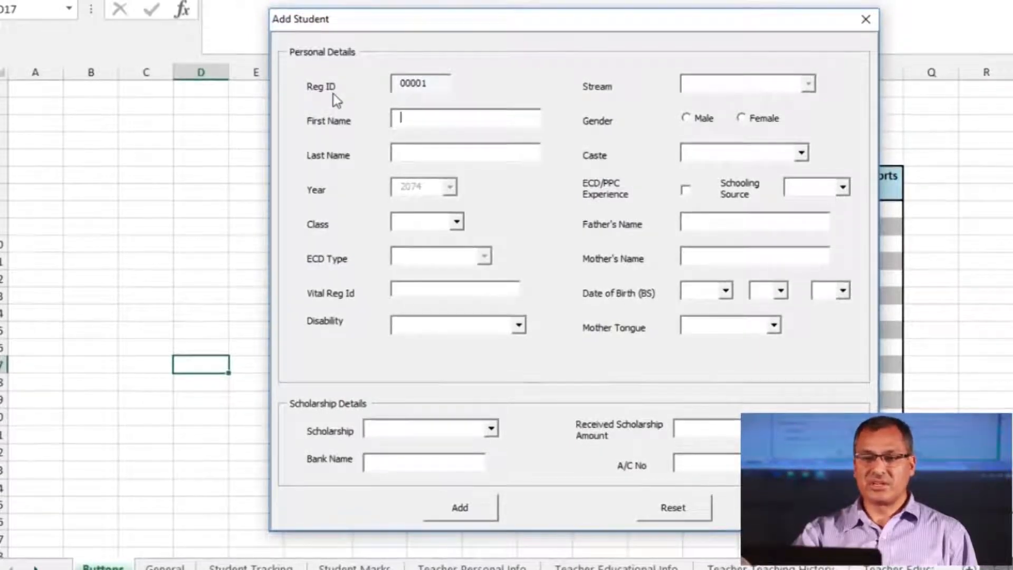
# Step through the Reg ID, First Name and Last Name boxes of the blank Add Student form
pyautogui.click(435, 91)
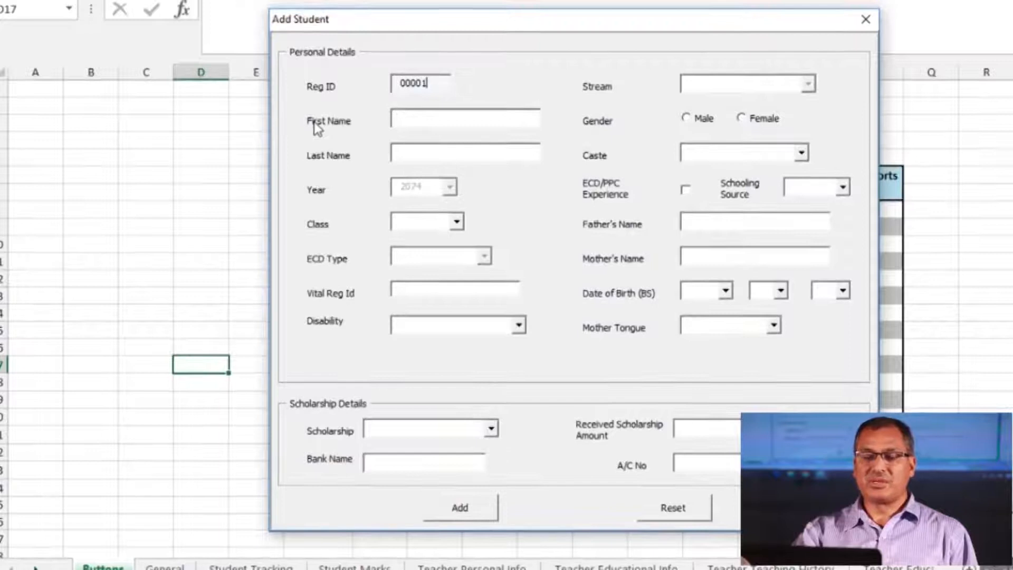
pyautogui.click(411, 130)
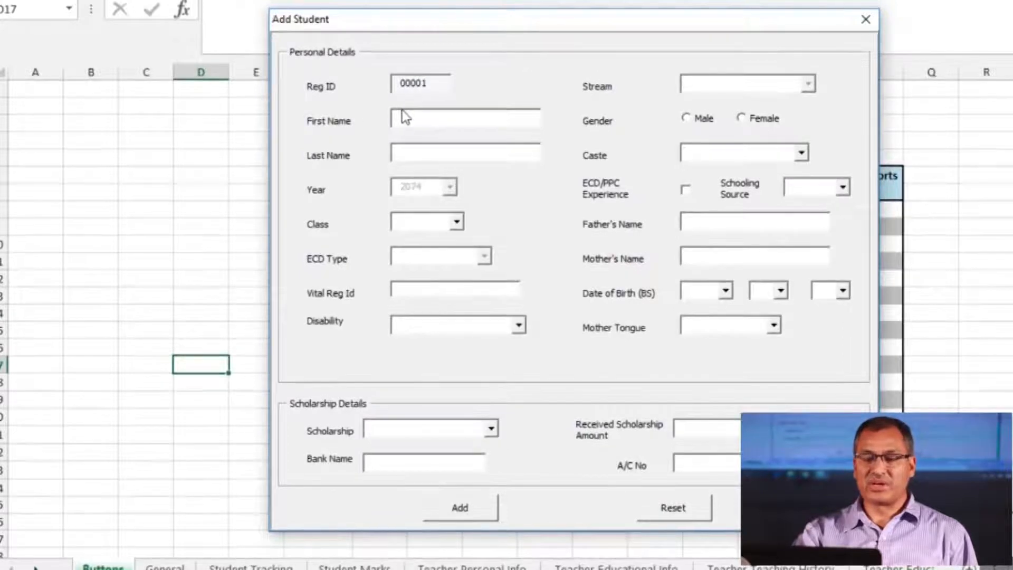
pyautogui.click(414, 164)
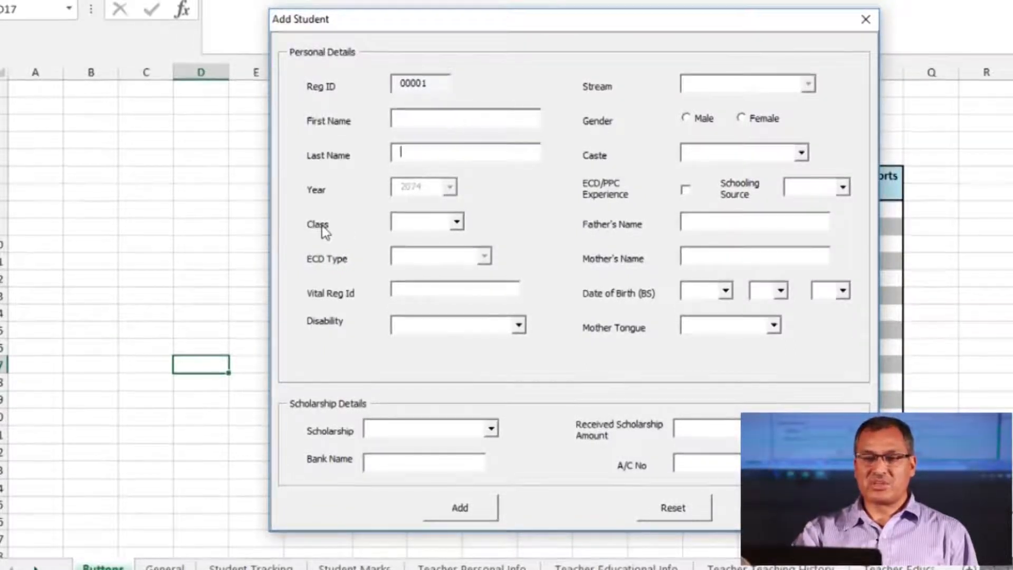
# Set the student's Class to ECD/PPC and ECD Type to School Based
pyautogui.click(456, 221)
pyautogui.click(422, 235)
pyautogui.click(484, 256)
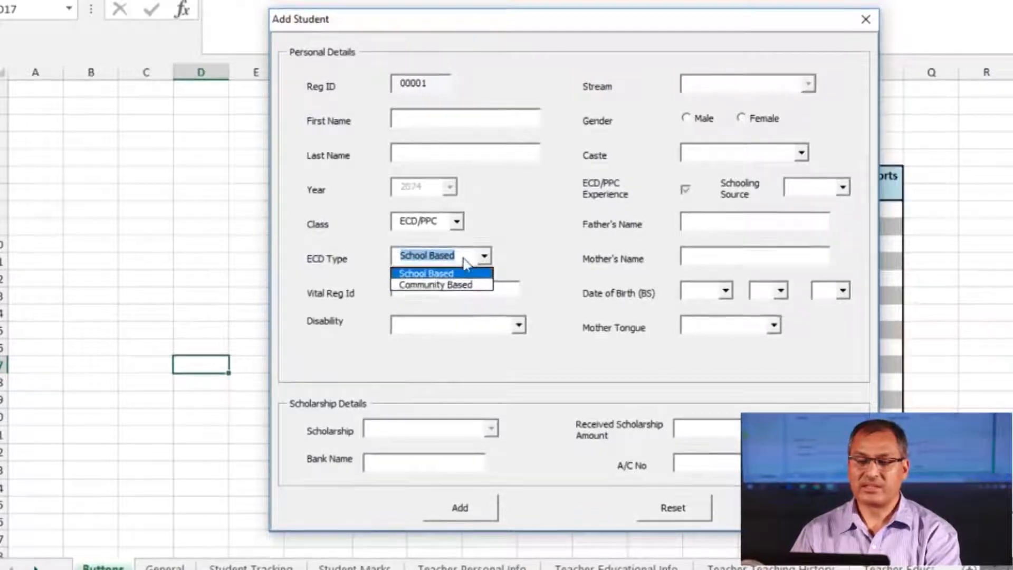
pyautogui.click(455, 273)
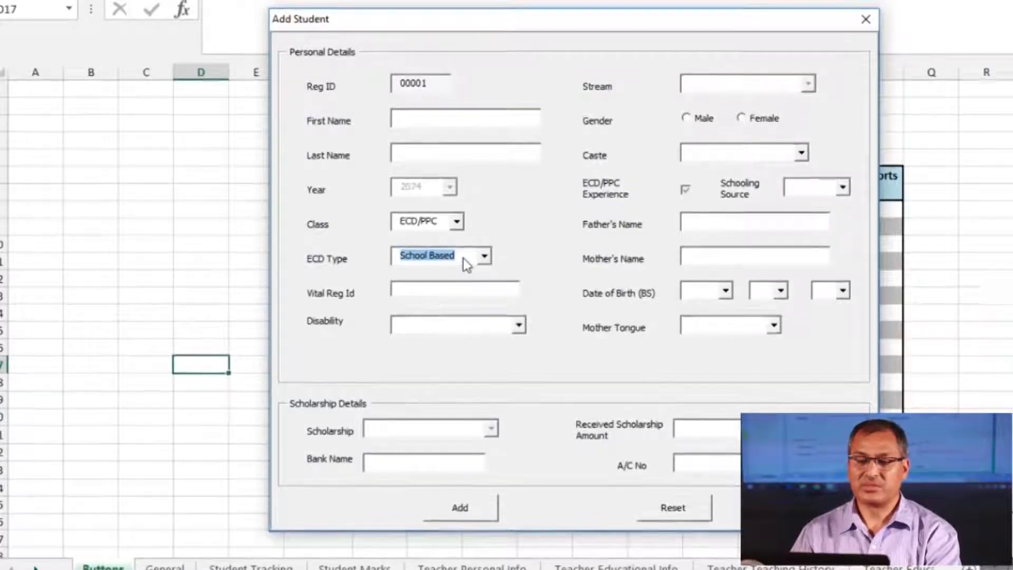
# Put the caret in Vital Reg Id and review the Disability options without choosing one
pyautogui.click(423, 294)
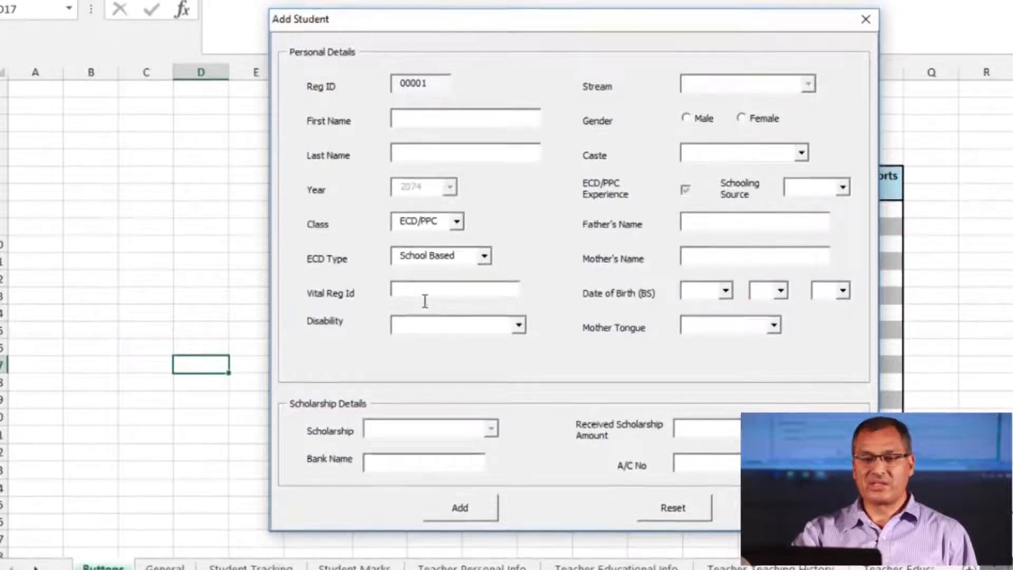
pyautogui.click(490, 297)
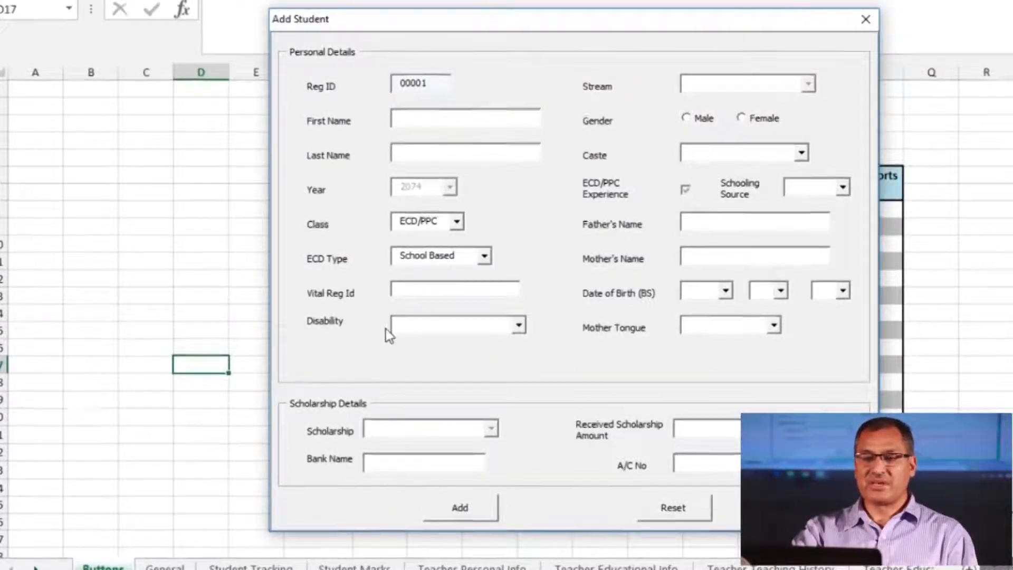
pyautogui.click(519, 326)
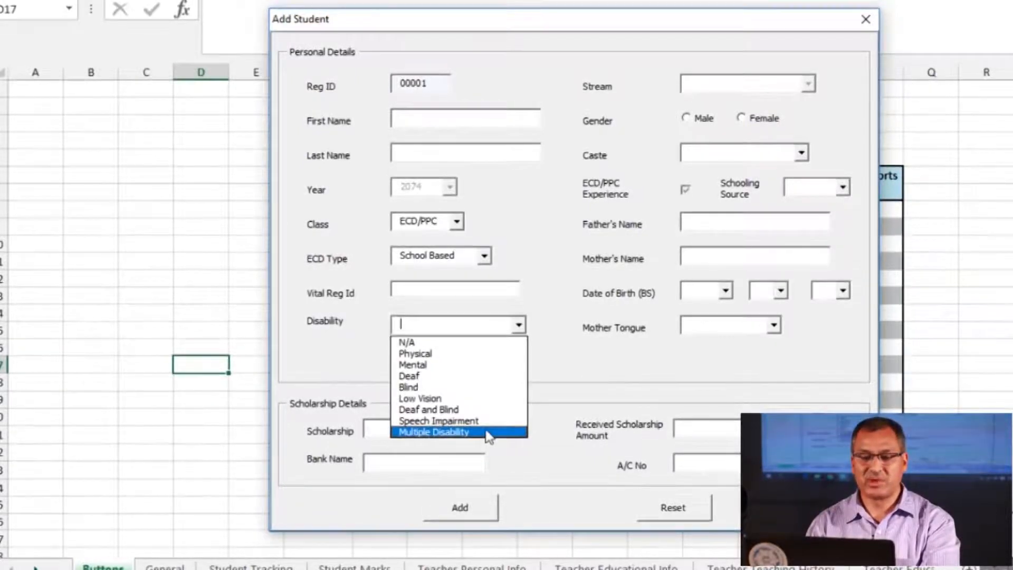
pyautogui.click(486, 331)
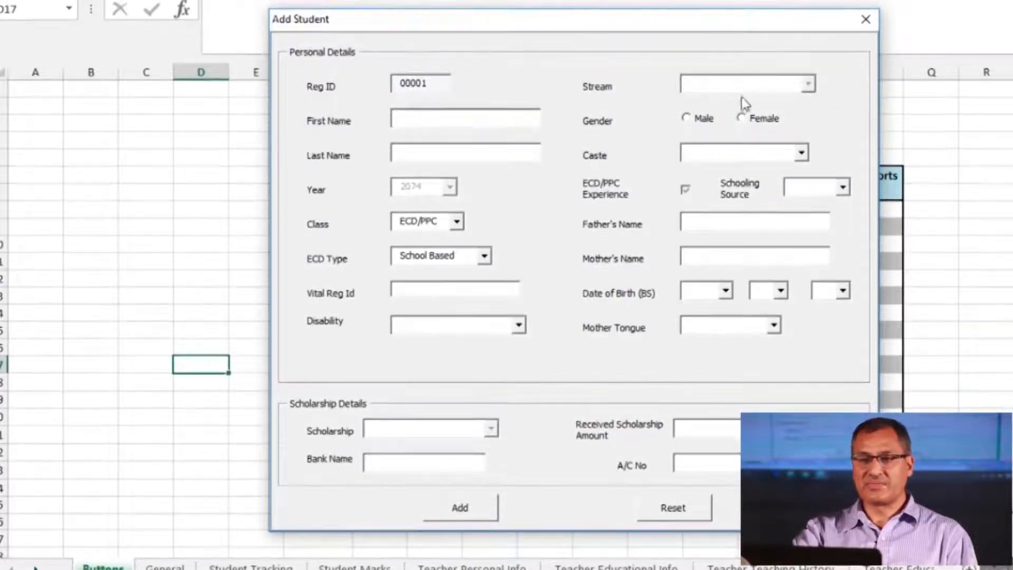
# Change the student's Class to 11 and check the Stream list without choosing a stream
pyautogui.click(455, 222)
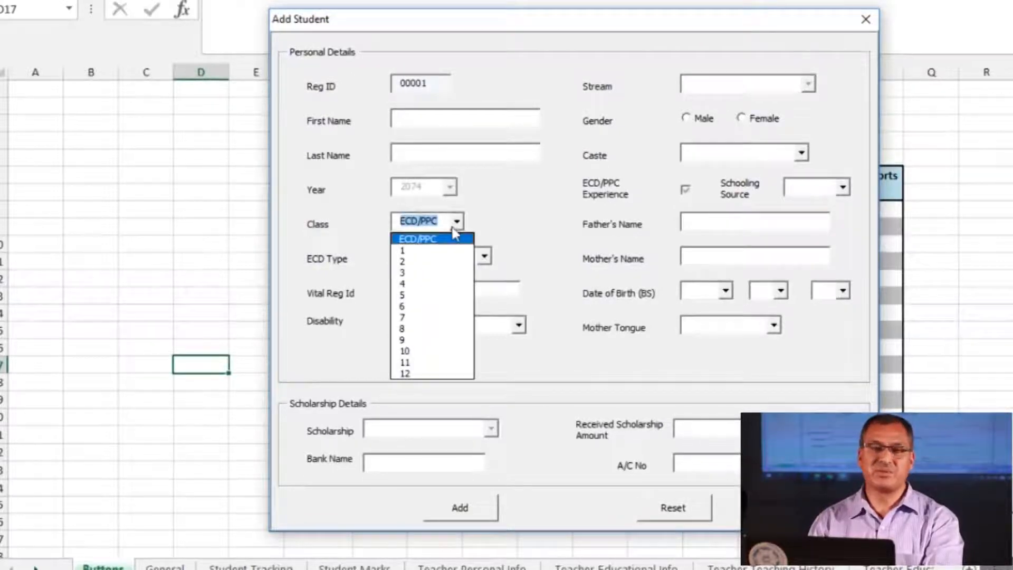
pyautogui.click(422, 367)
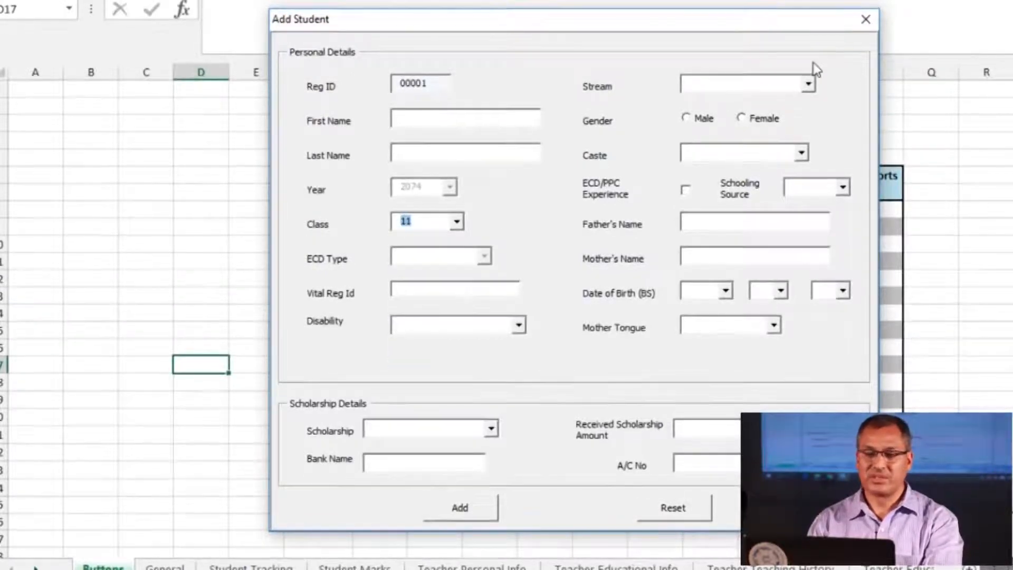
pyautogui.click(809, 85)
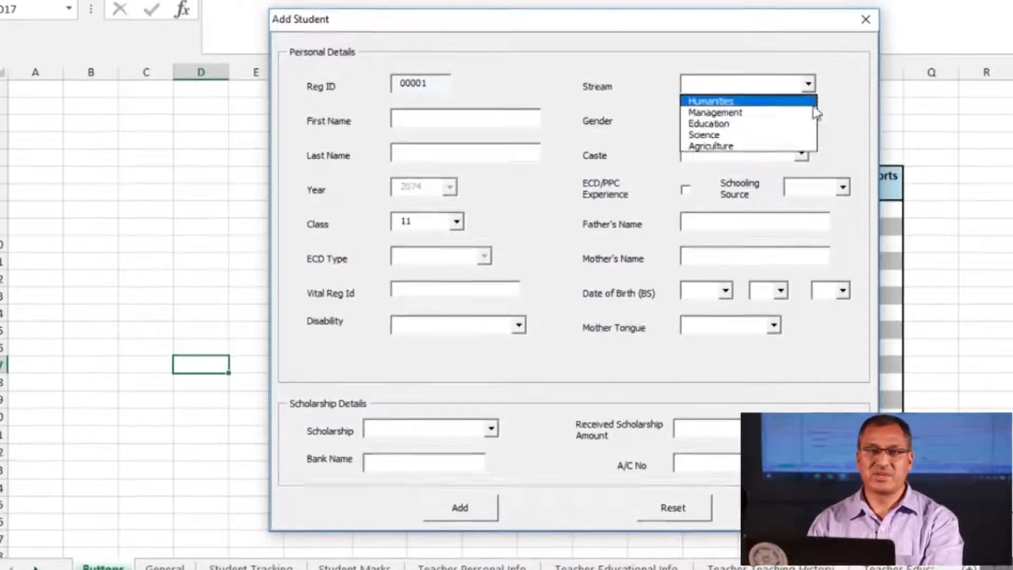
pyautogui.click(807, 85)
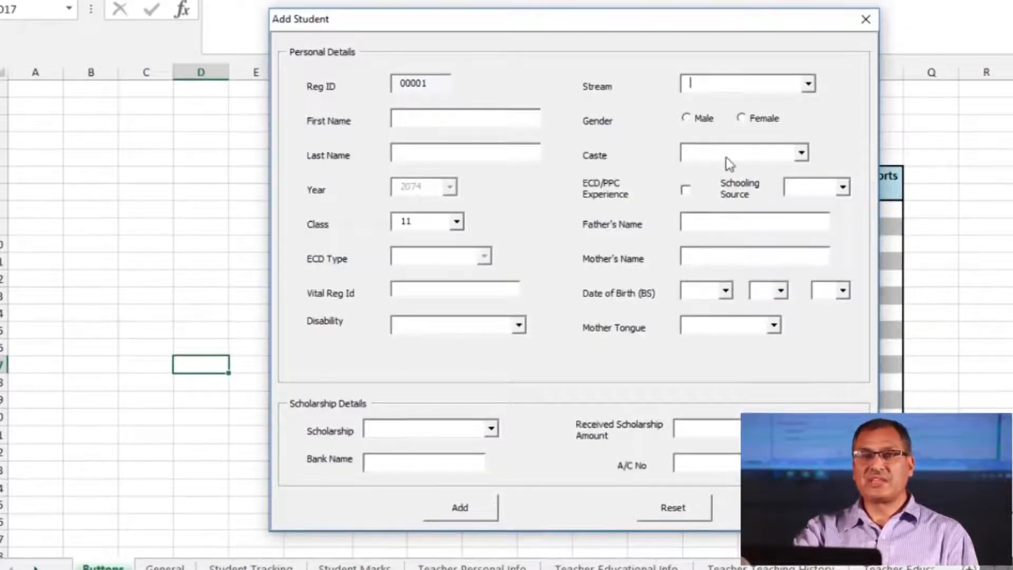
# Set Caste to Others, leave ECD/PPC experience unticked, and show the Schooling Source options
pyautogui.click(802, 154)
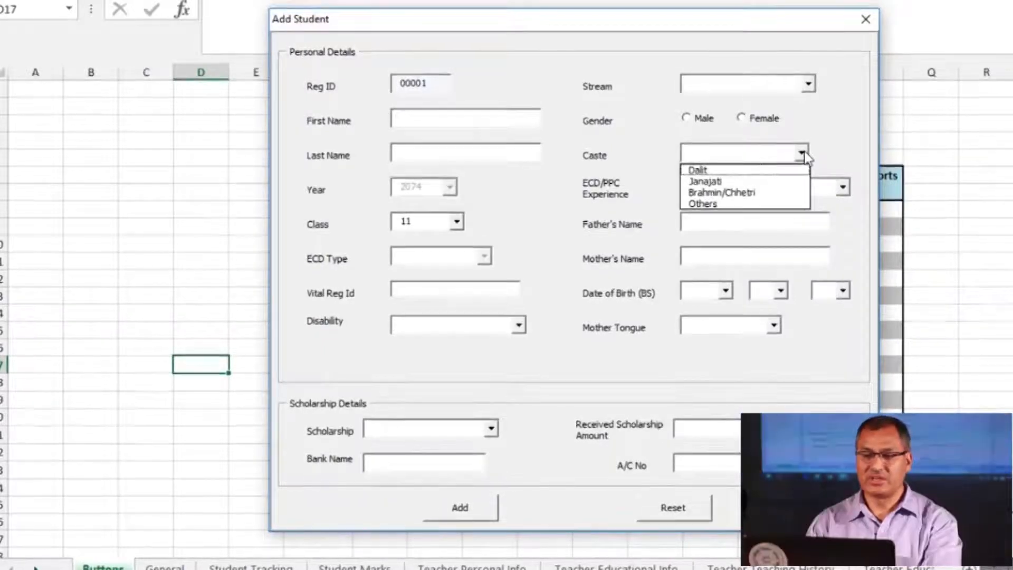
pyautogui.click(731, 210)
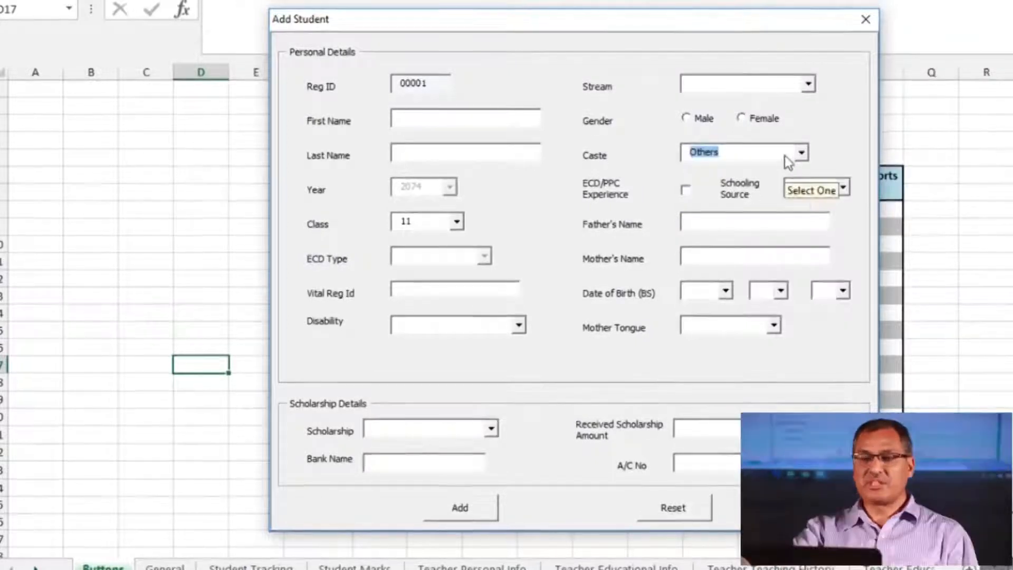
pyautogui.click(800, 153)
pyautogui.click(800, 154)
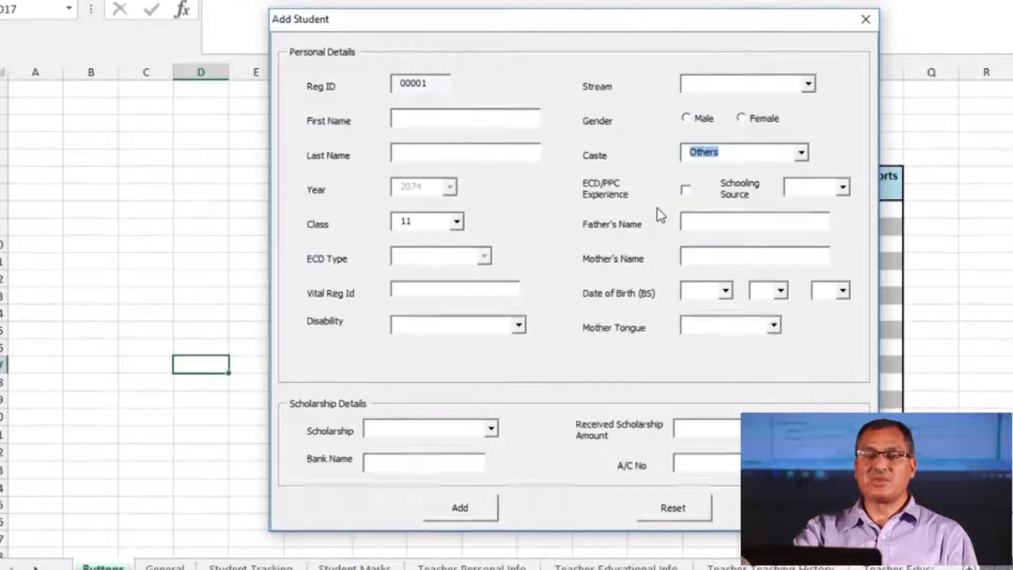
pyautogui.click(688, 191)
pyautogui.click(689, 191)
pyautogui.click(828, 194)
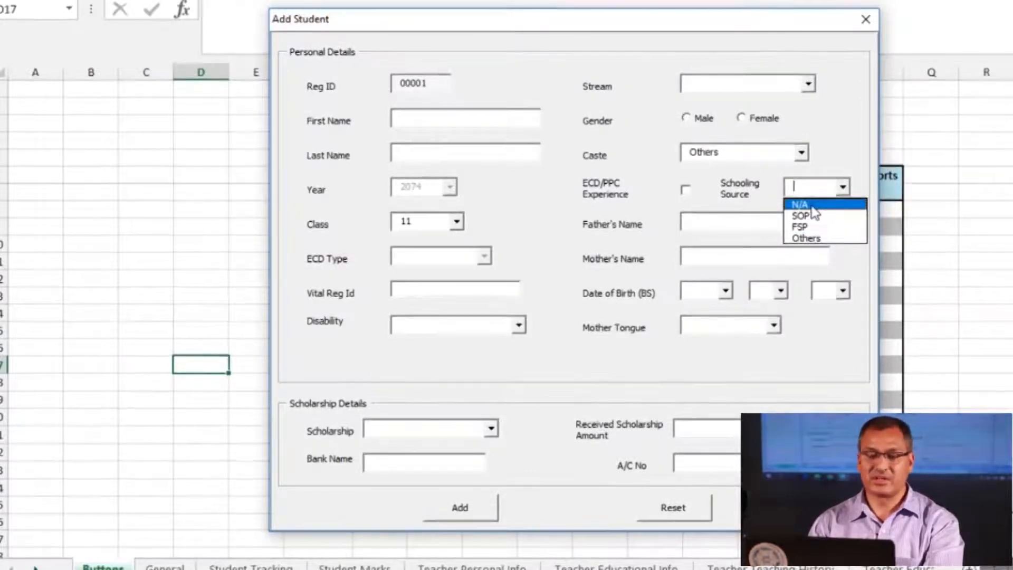
pyautogui.click(622, 230)
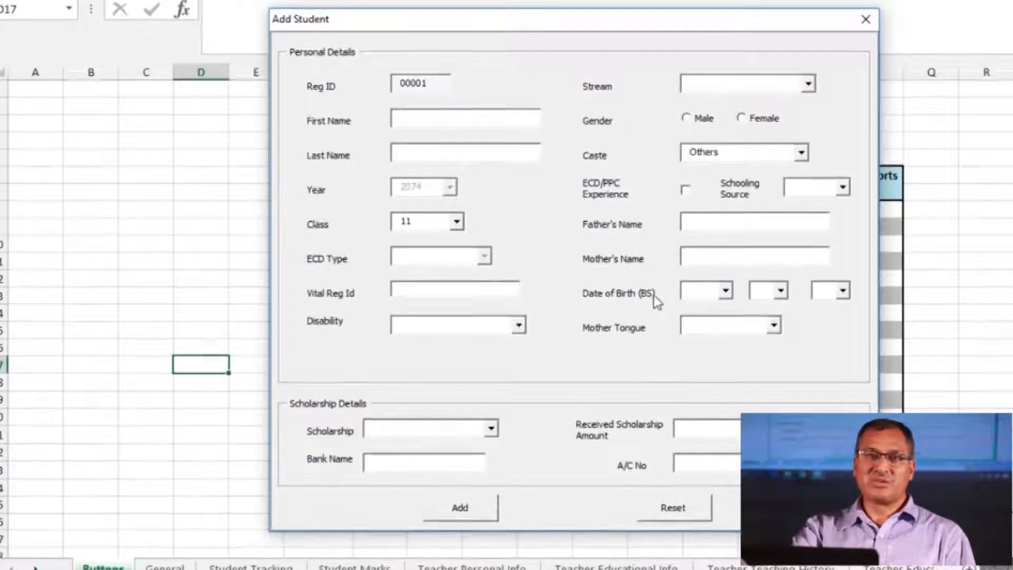
pyautogui.click(727, 292)
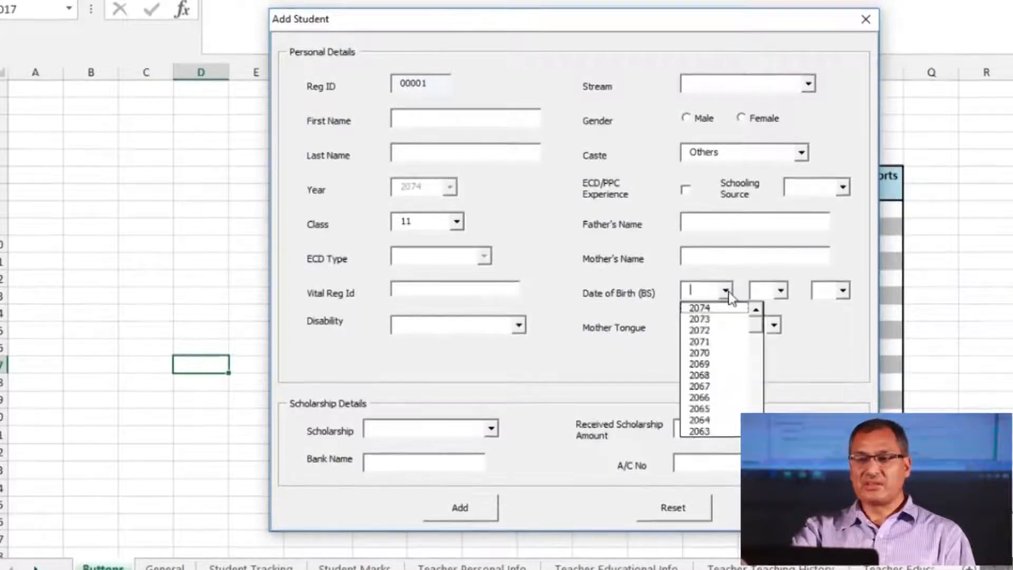
pyautogui.click(727, 291)
pyautogui.click(726, 292)
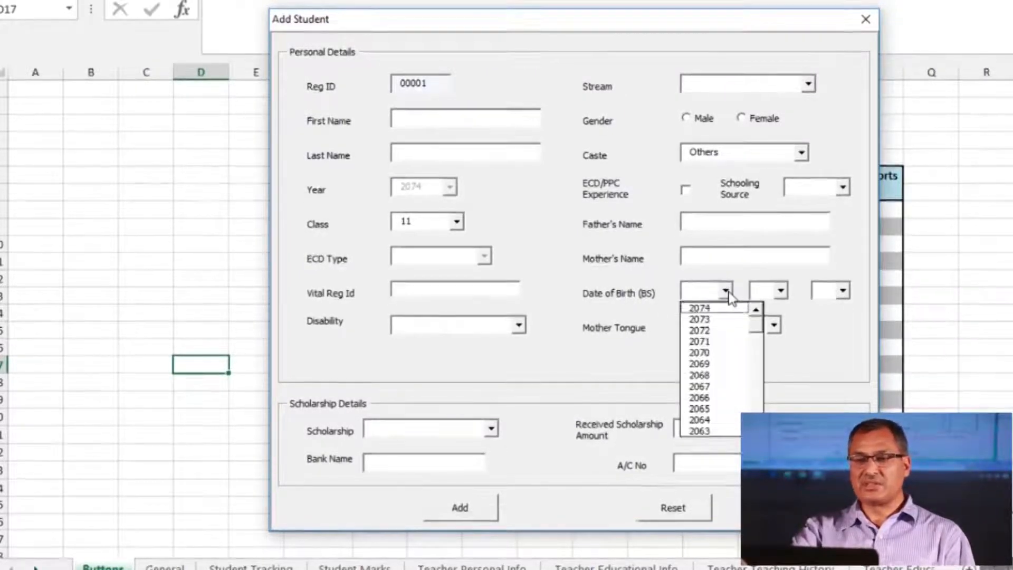
pyautogui.click(780, 292)
pyautogui.click(780, 292)
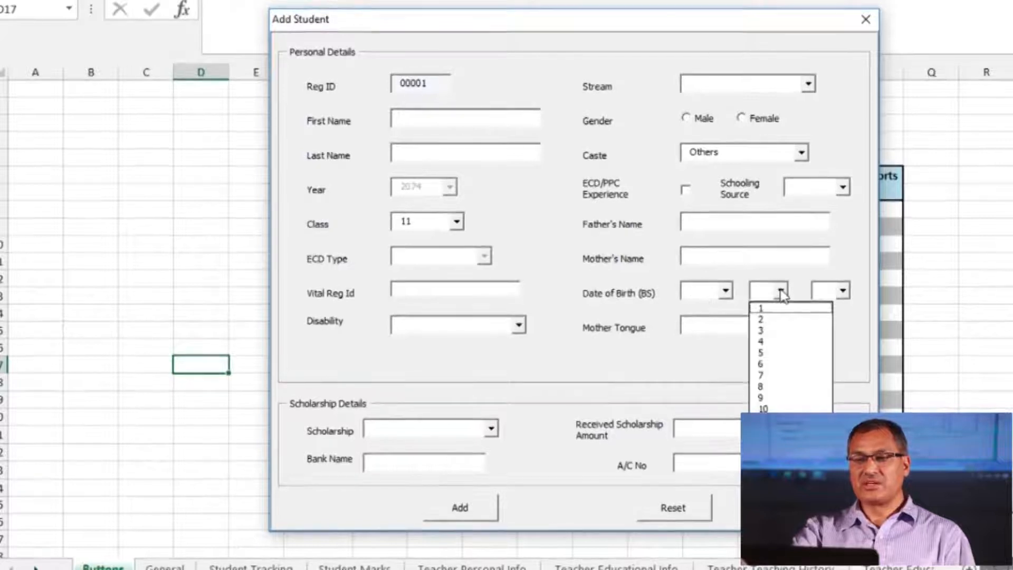
pyautogui.click(780, 292)
pyautogui.click(844, 291)
pyautogui.click(844, 292)
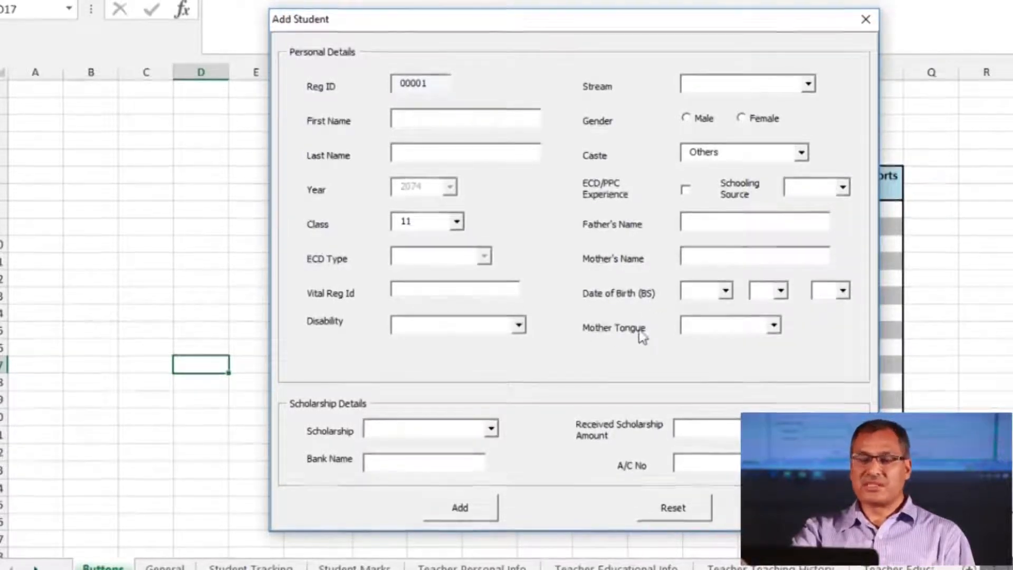
pyautogui.click(774, 325)
pyautogui.click(774, 325)
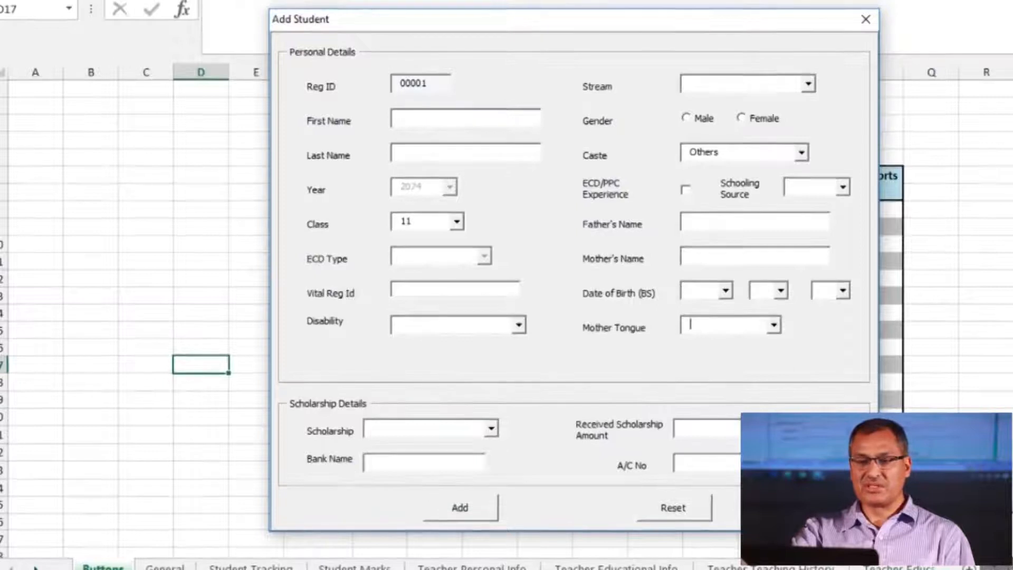
pyautogui.click(490, 428)
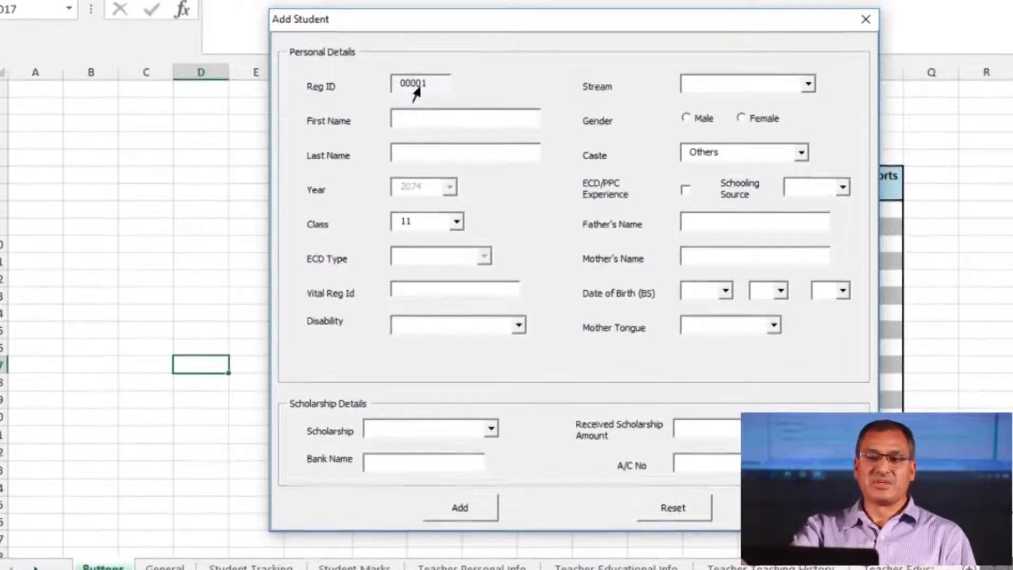
# Enter the student's first and last name and set the class to ECD/PPC
pyautogui.click(414, 115)
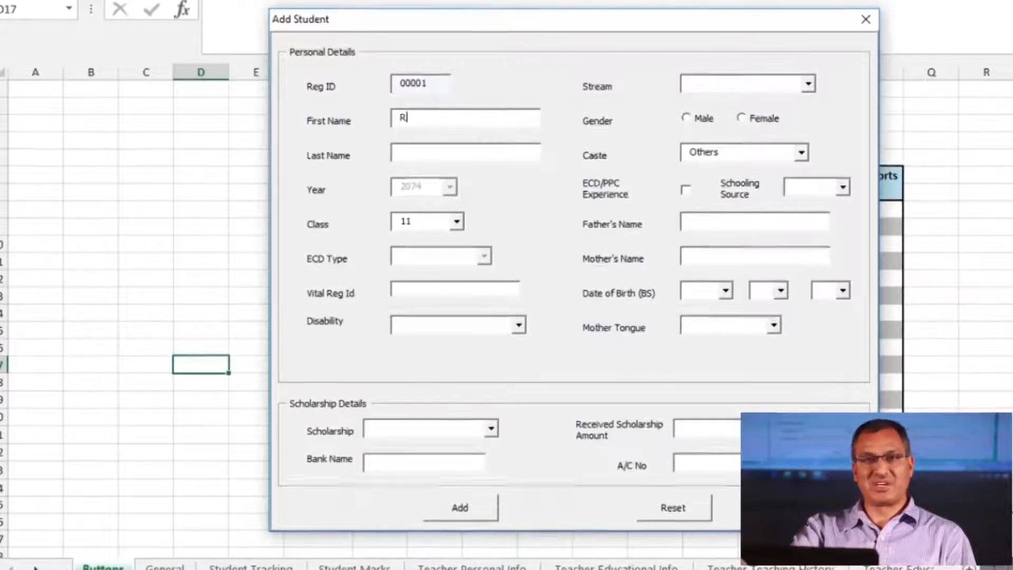
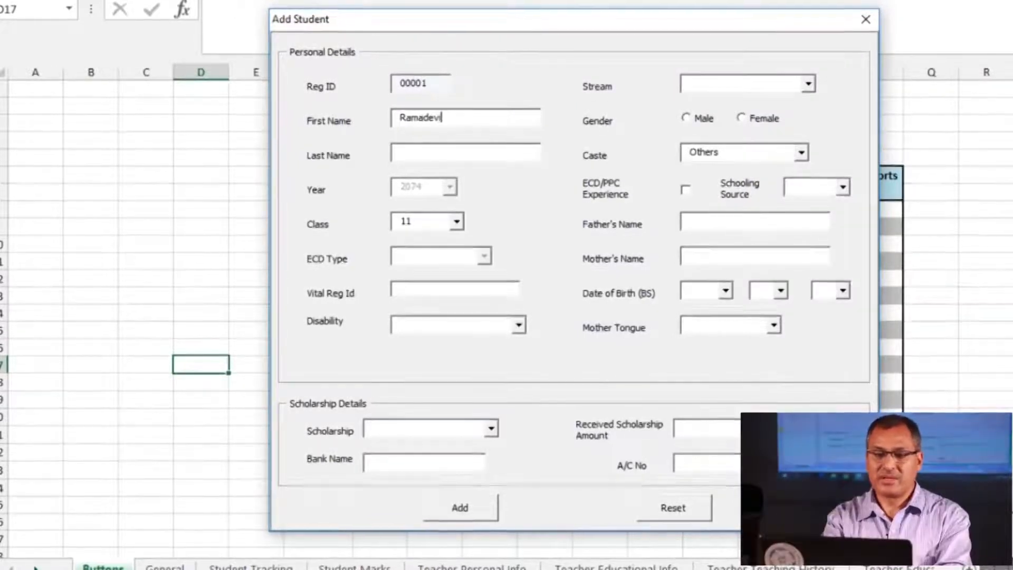
pyautogui.click(414, 160)
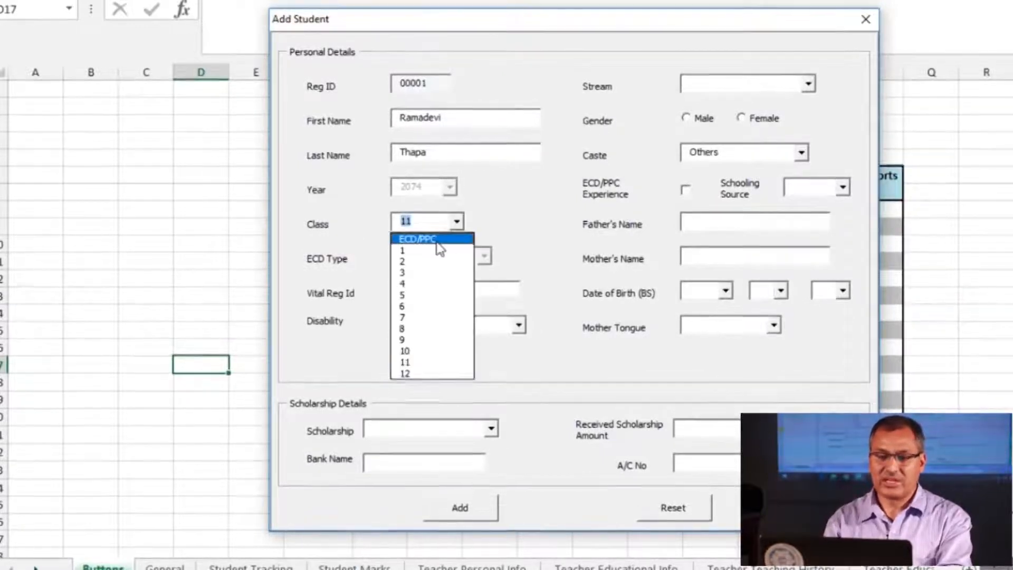
pyautogui.click(440, 240)
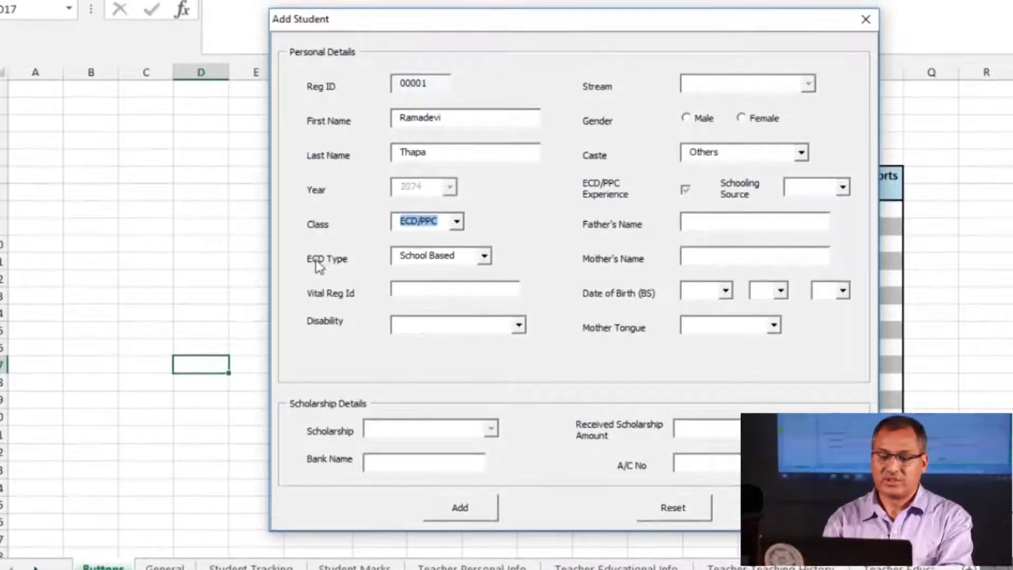
# Keep School Based as ECD type, enter the vital registration id, and set disability to N/A
pyautogui.click(485, 259)
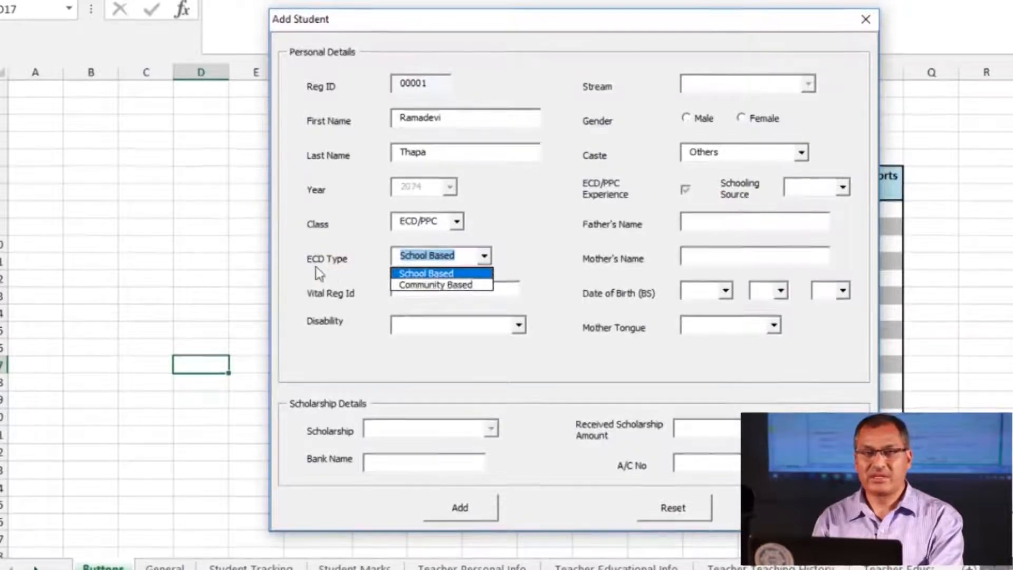
pyautogui.click(417, 275)
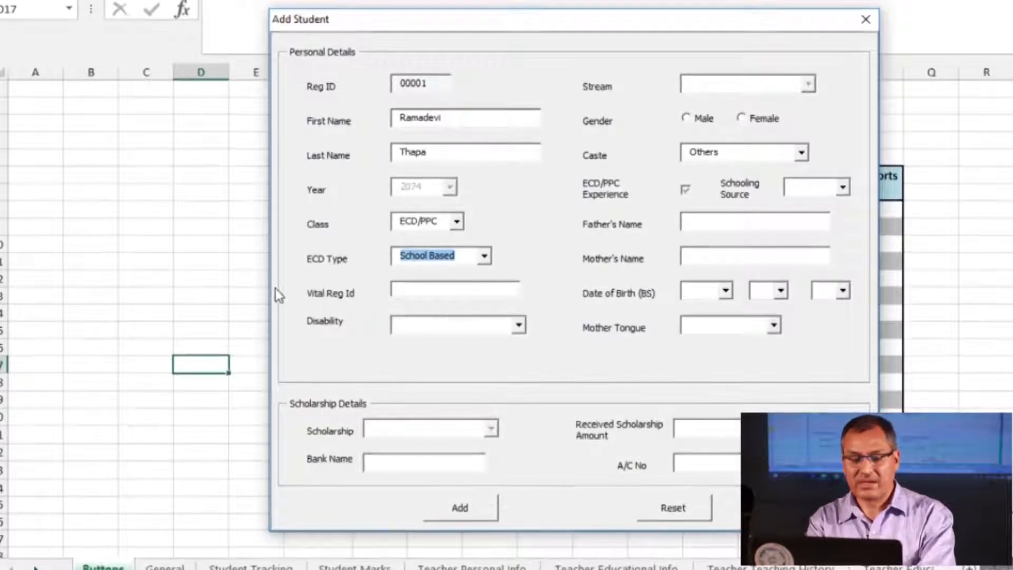
pyautogui.click(413, 300)
pyautogui.write('3524')
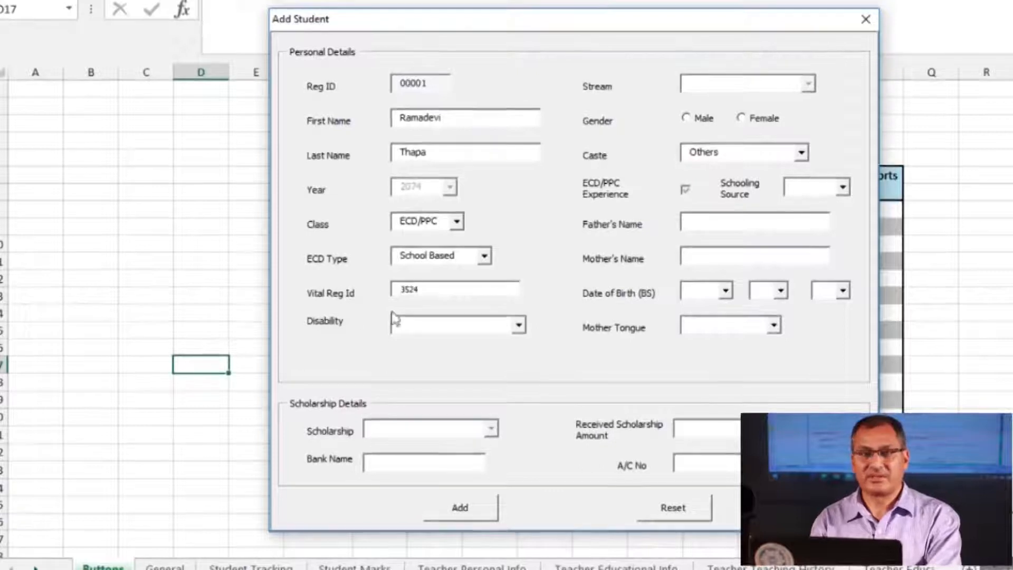
pyautogui.click(518, 325)
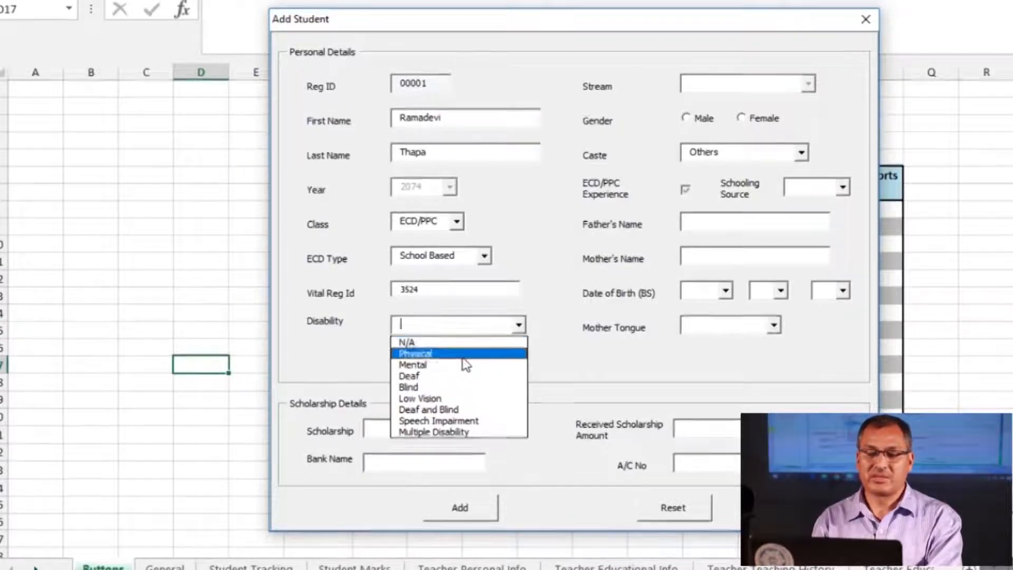
pyautogui.click(431, 343)
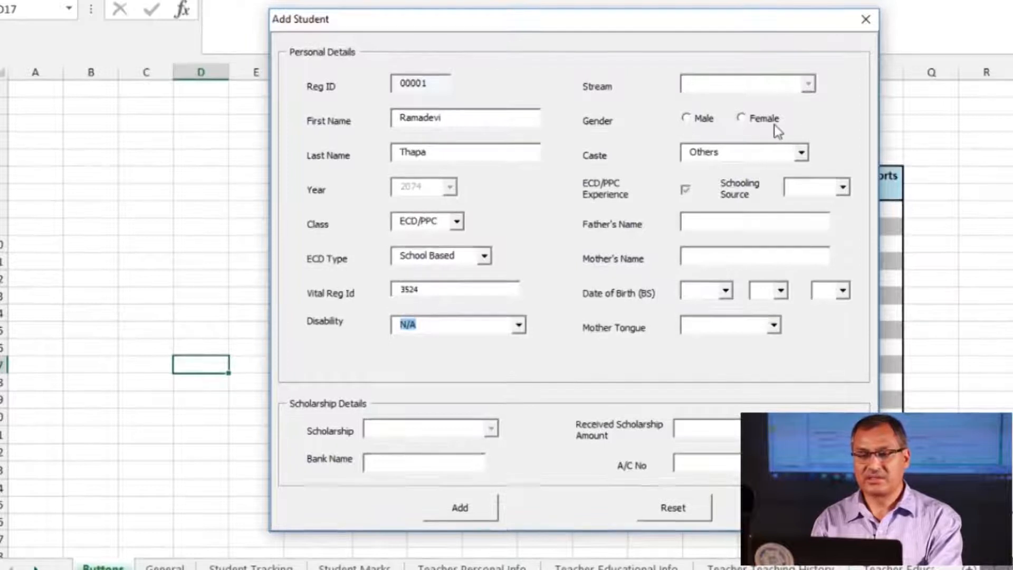
# Mark the student Female with caste Brahmin/Chhetri and schooling source N/A
pyautogui.click(744, 121)
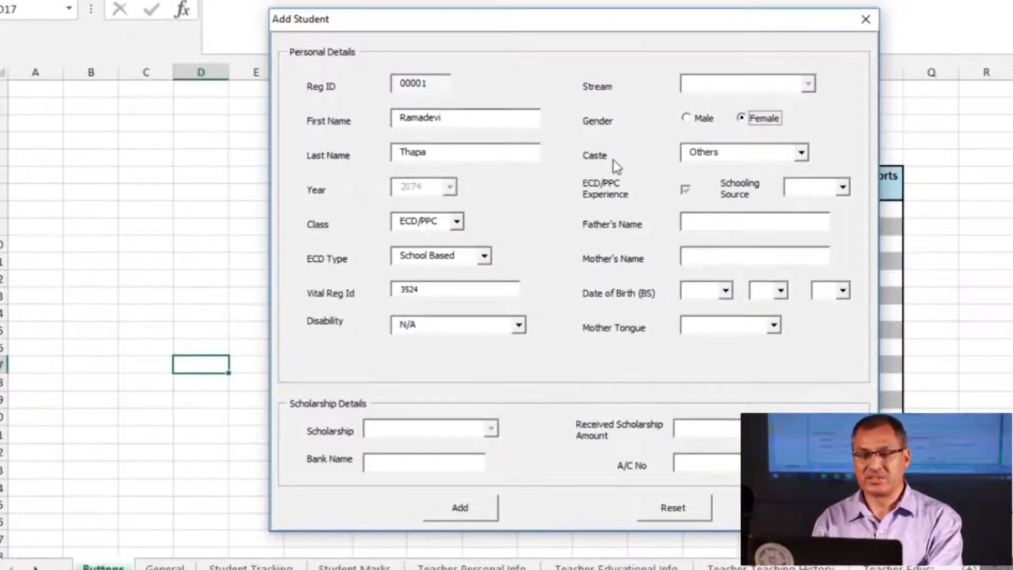
pyautogui.click(802, 152)
pyautogui.click(721, 192)
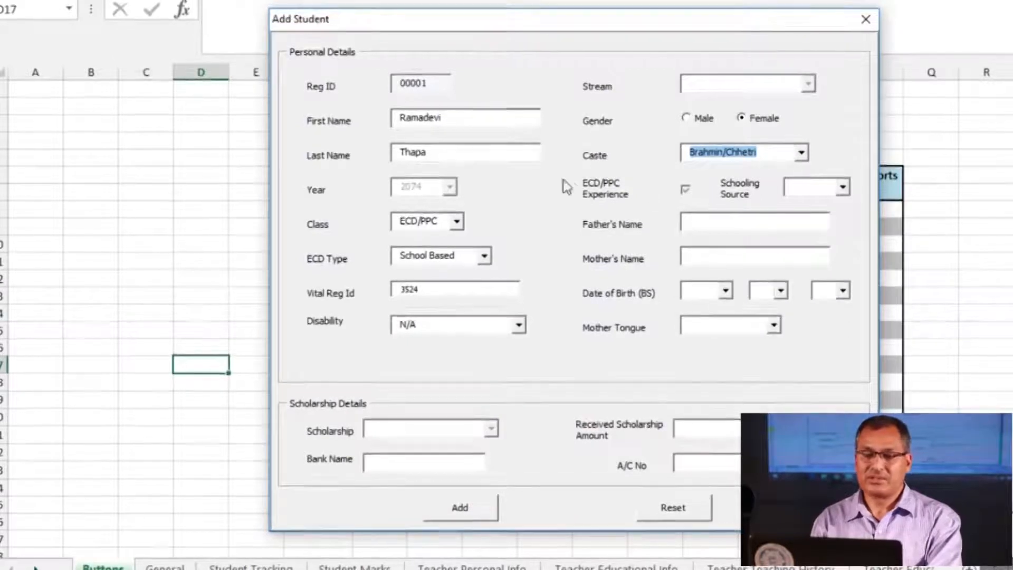
pyautogui.click(843, 190)
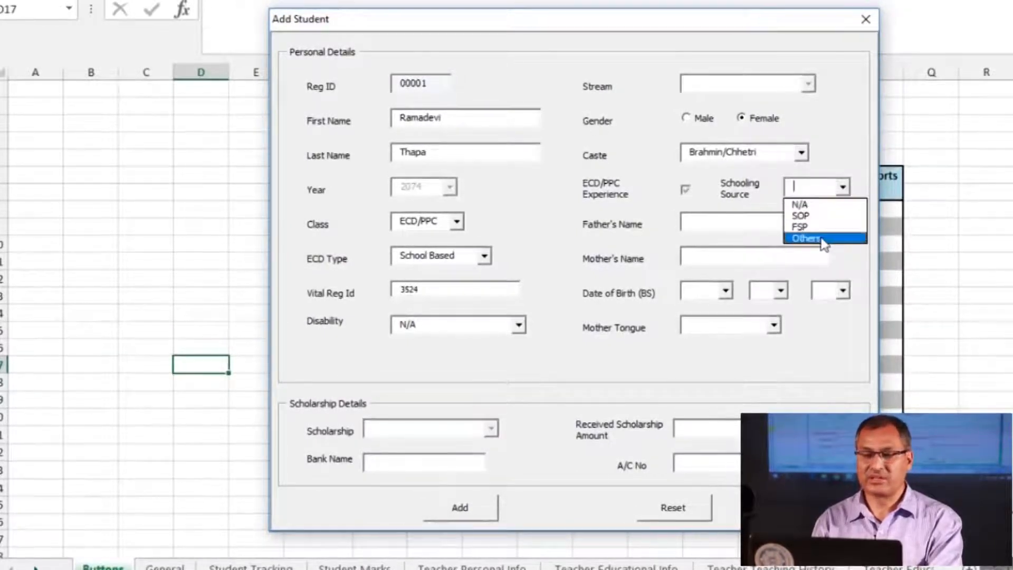
pyautogui.click(816, 205)
# Enter the father's and mother's names
pyautogui.click(715, 230)
pyautogui.click(723, 256)
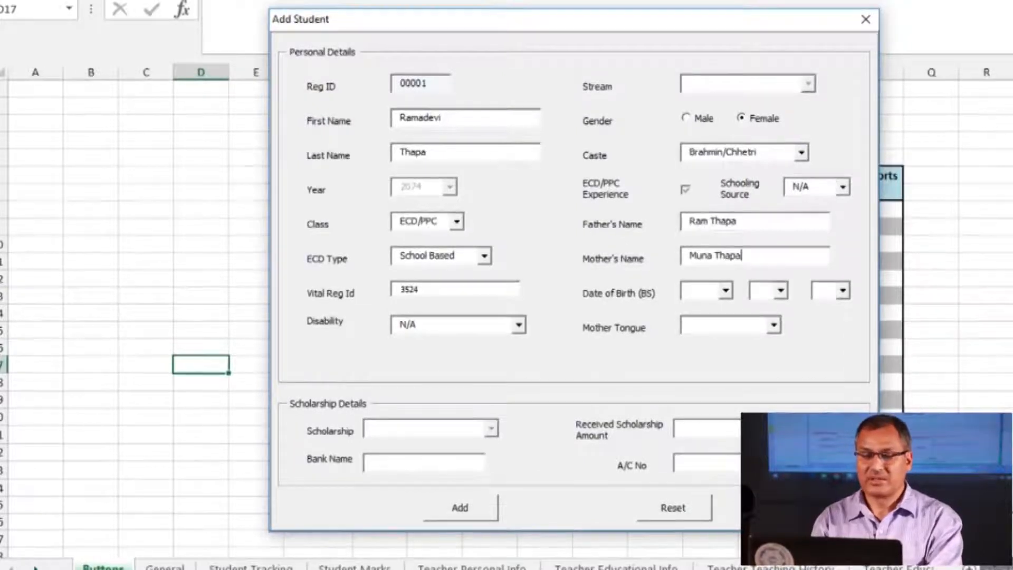
# Set the birth date to 2069/9/15 and the mother tongue to Nepali
pyautogui.click(719, 293)
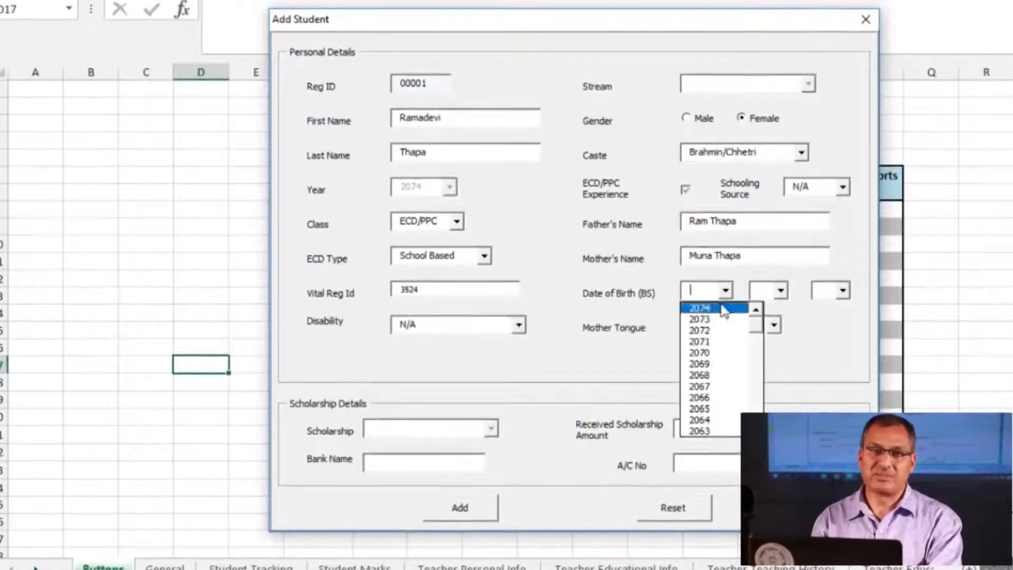
pyautogui.click(707, 363)
pyautogui.click(776, 291)
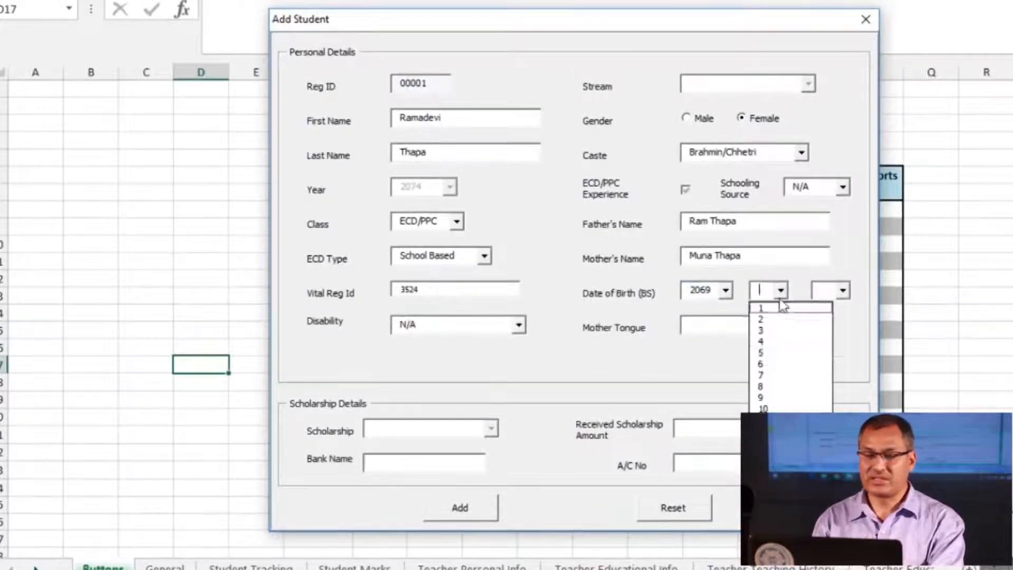
pyautogui.click(763, 397)
pyautogui.click(837, 291)
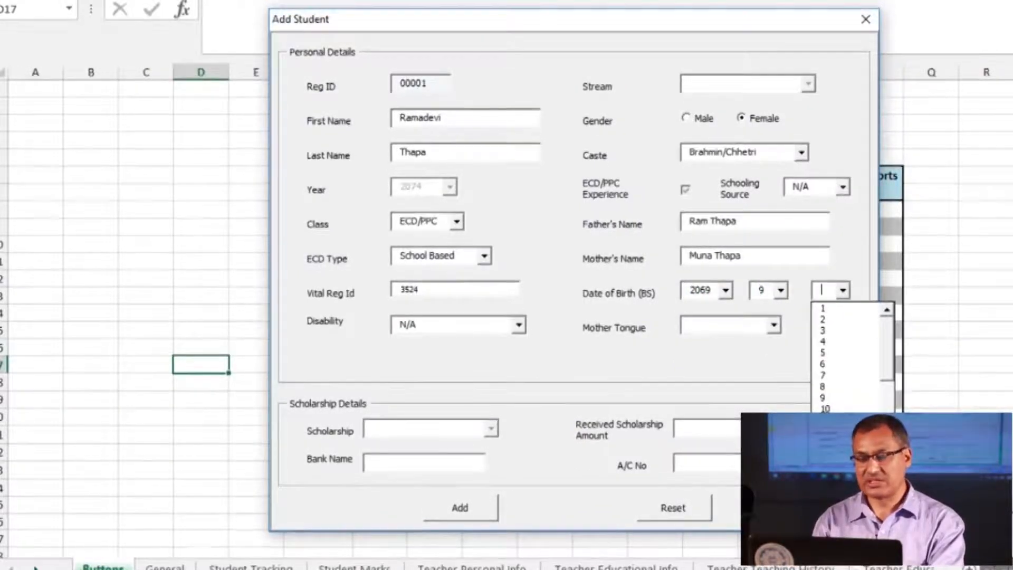
pyautogui.click(826, 465)
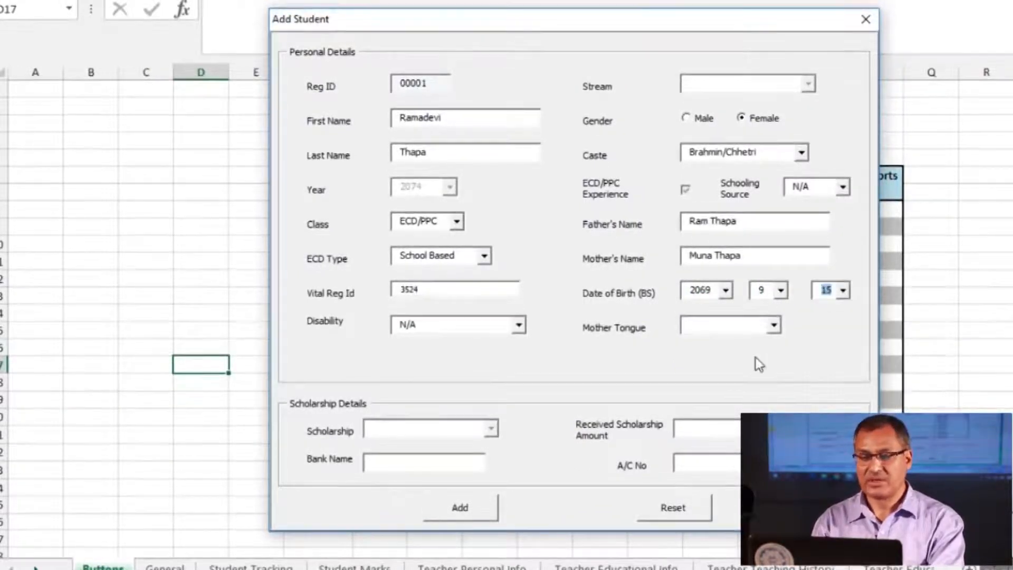
pyautogui.click(732, 328)
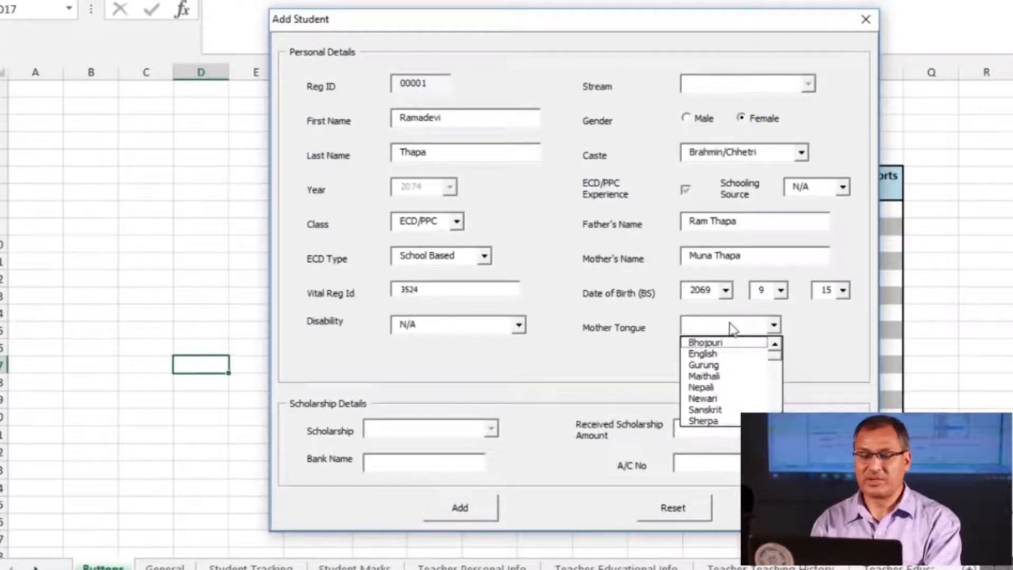
pyautogui.press('n')
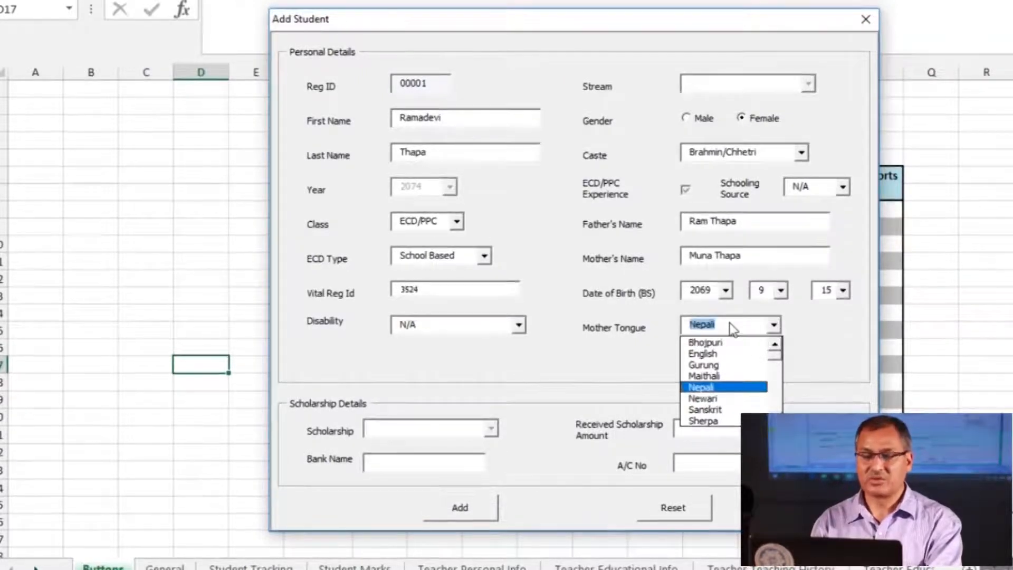
pyautogui.press('Return')
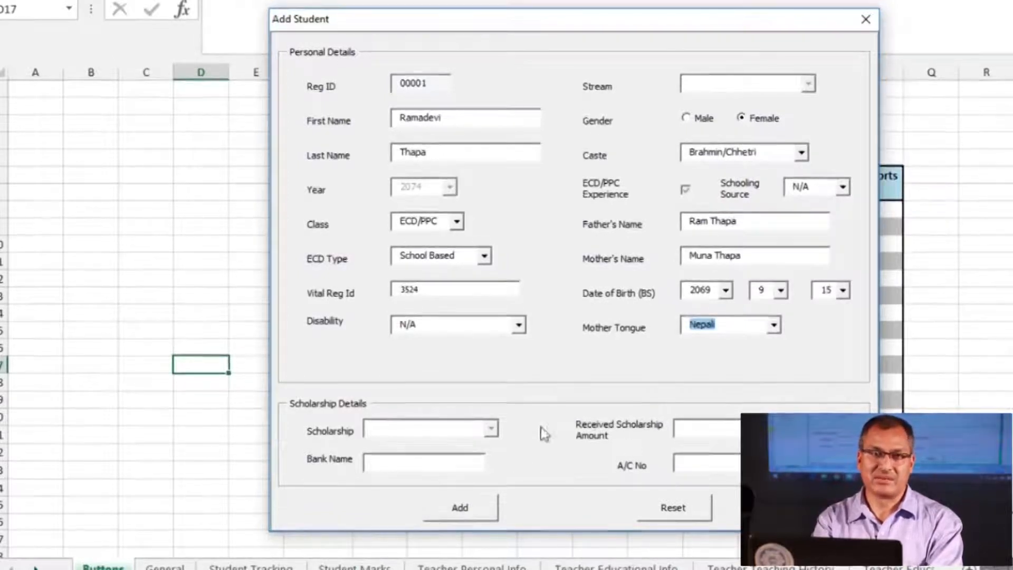
# Save student 00001 to the Student Tracking sheet and select the new Reg ID 00002
pyautogui.click(462, 510)
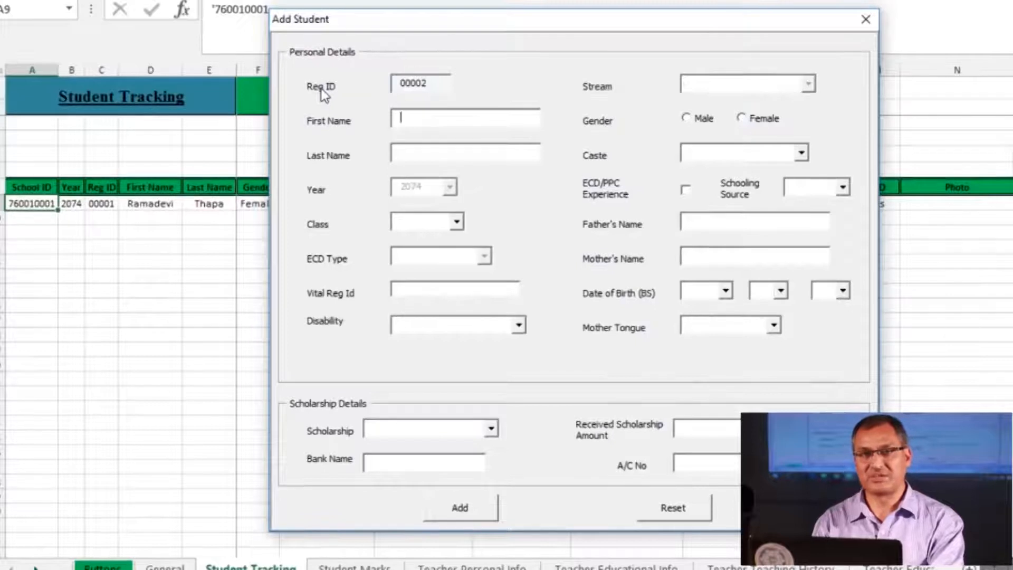
pyautogui.doubleClick(425, 89)
pyautogui.click(428, 93)
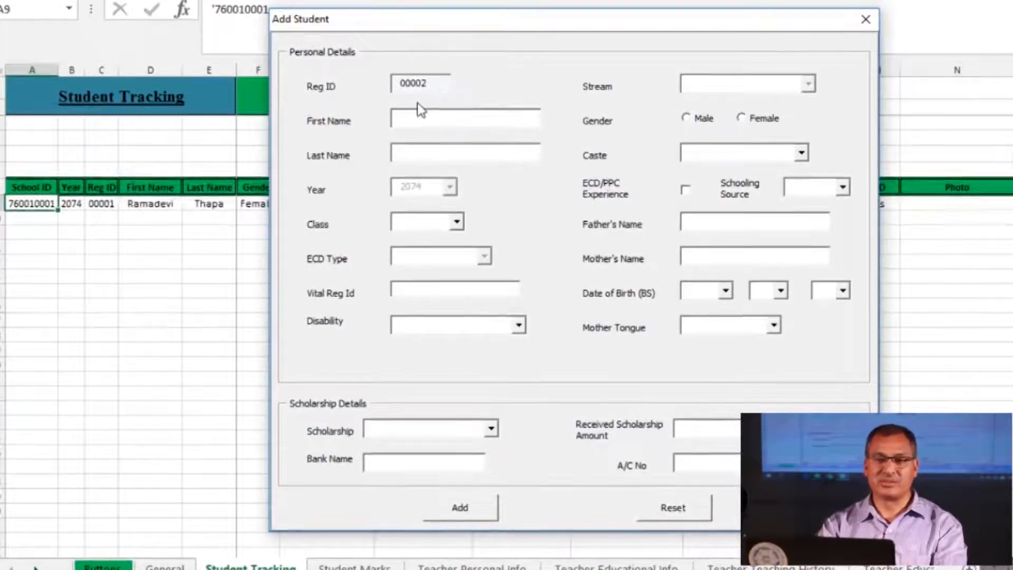
# Enter the next student's first and last name, class 1, and vital registration id
pyautogui.click(457, 110)
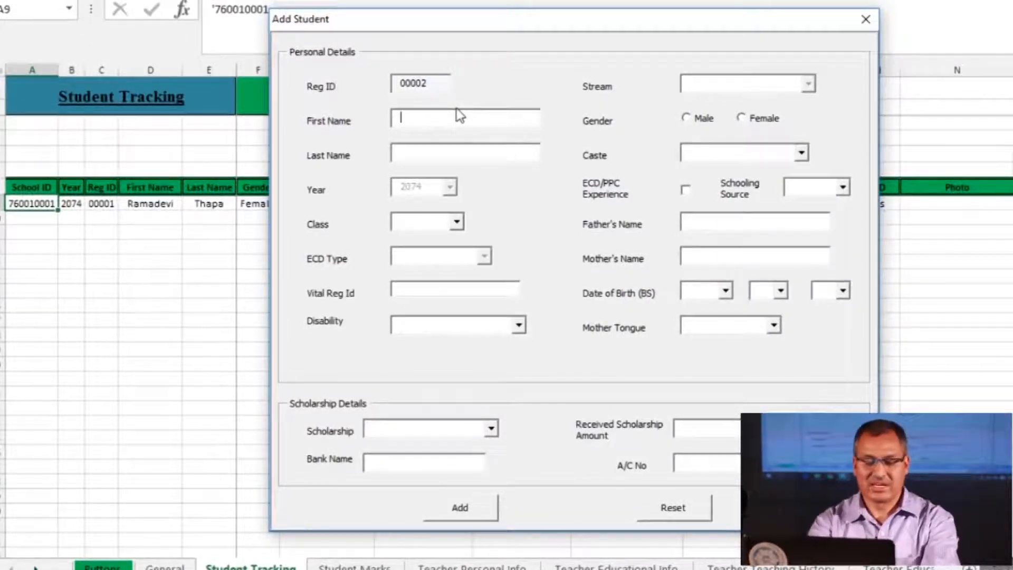
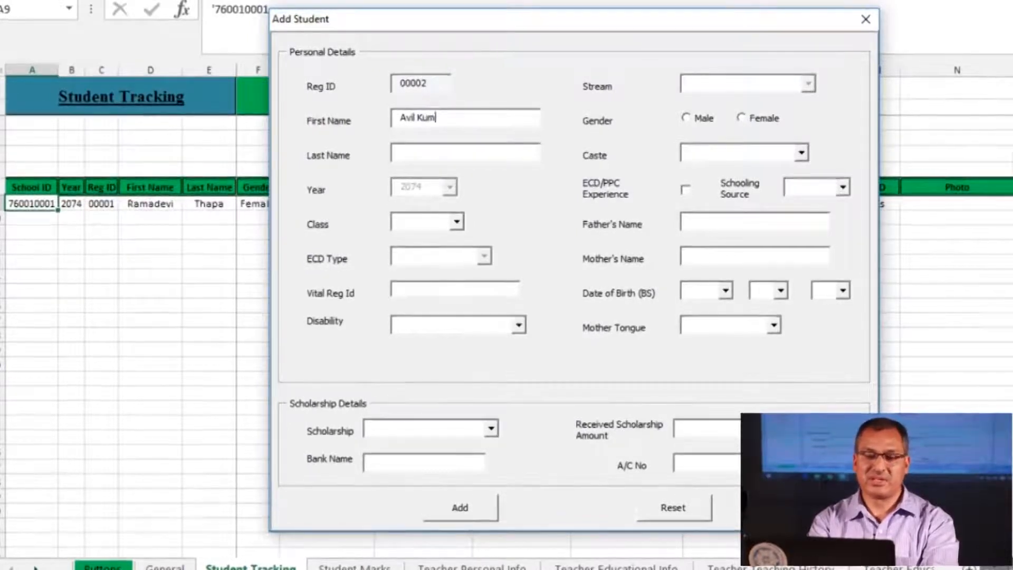
pyautogui.click(419, 153)
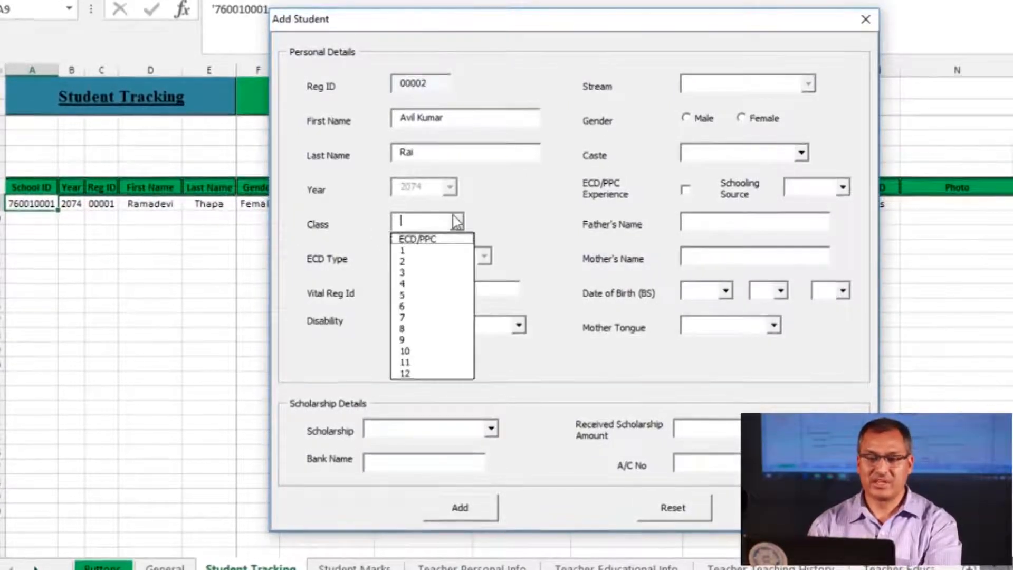
pyautogui.click(442, 250)
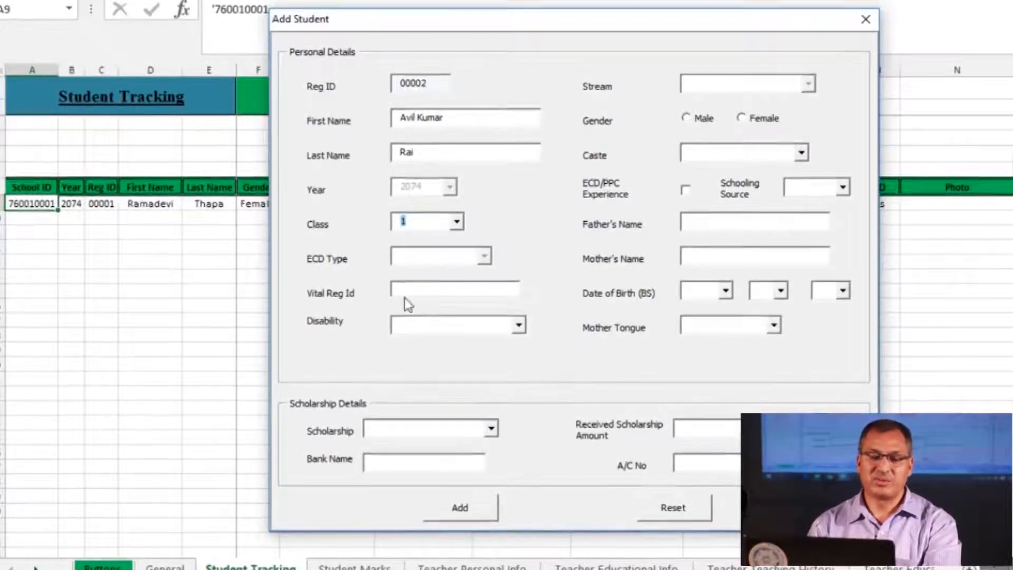
pyautogui.click(422, 298)
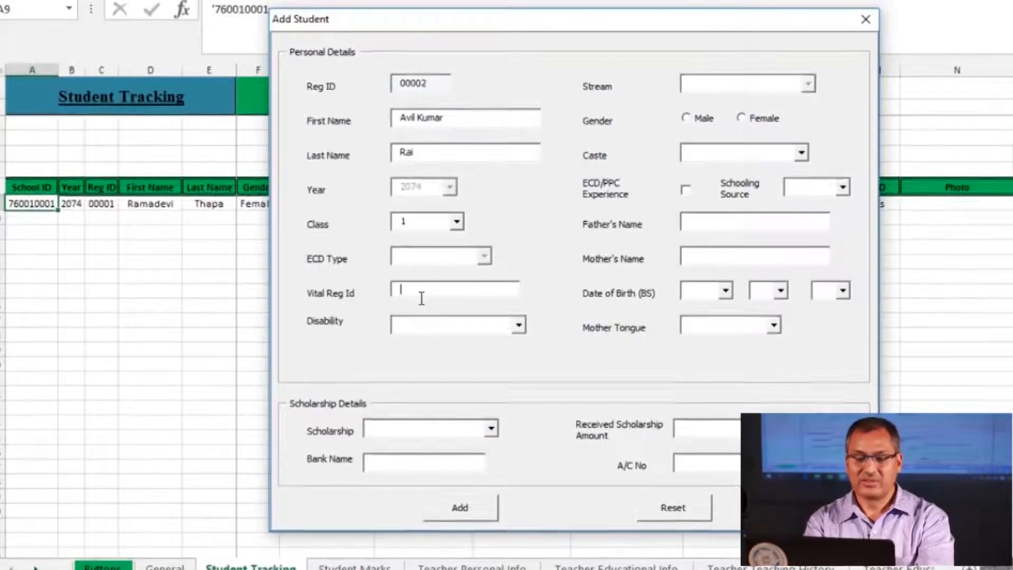
pyautogui.write('3454')
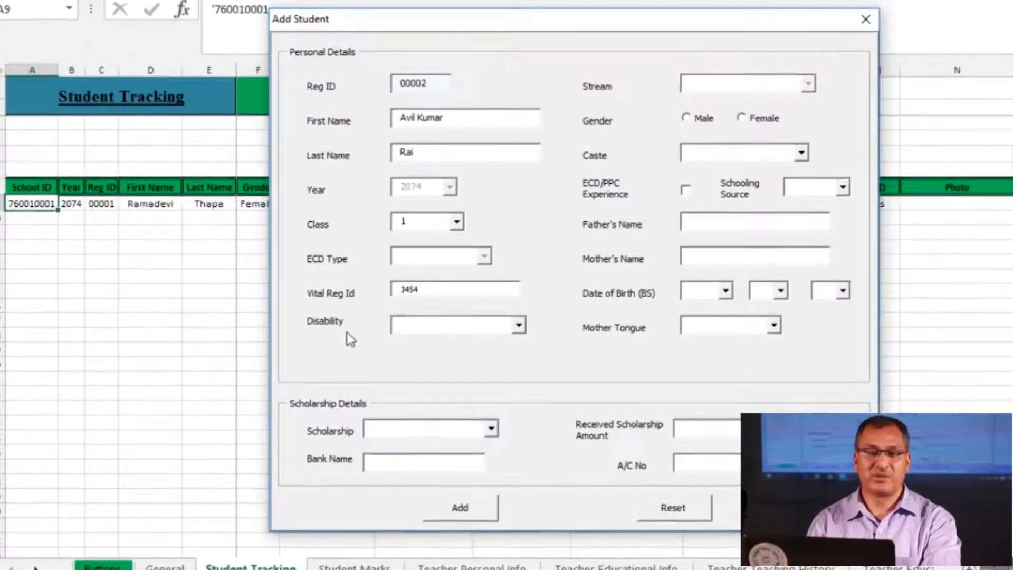
# For student 00002, choose Physical disability, Male gender, and Janajati caste
pyautogui.click(518, 328)
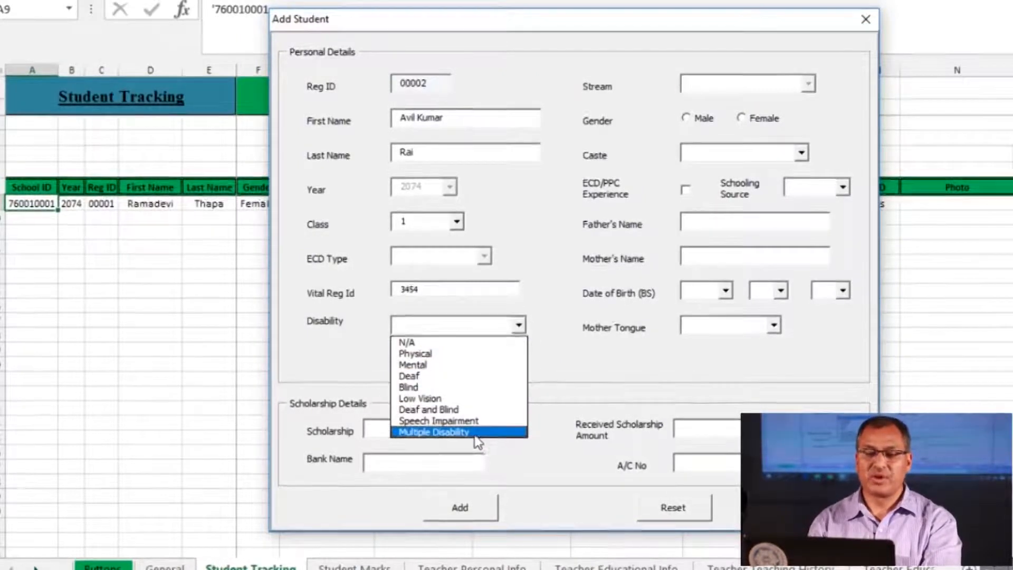
pyautogui.click(433, 354)
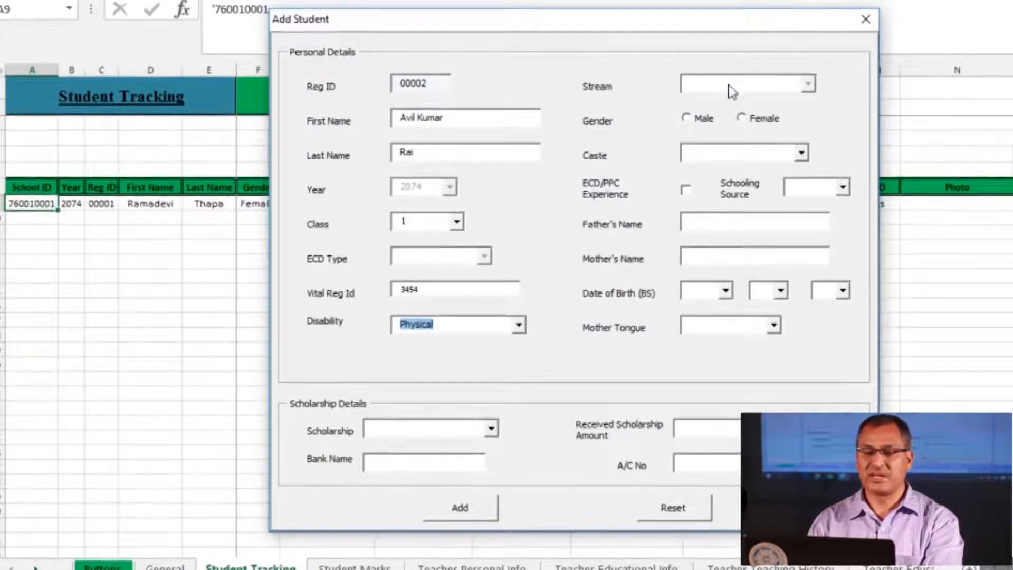
pyautogui.click(689, 119)
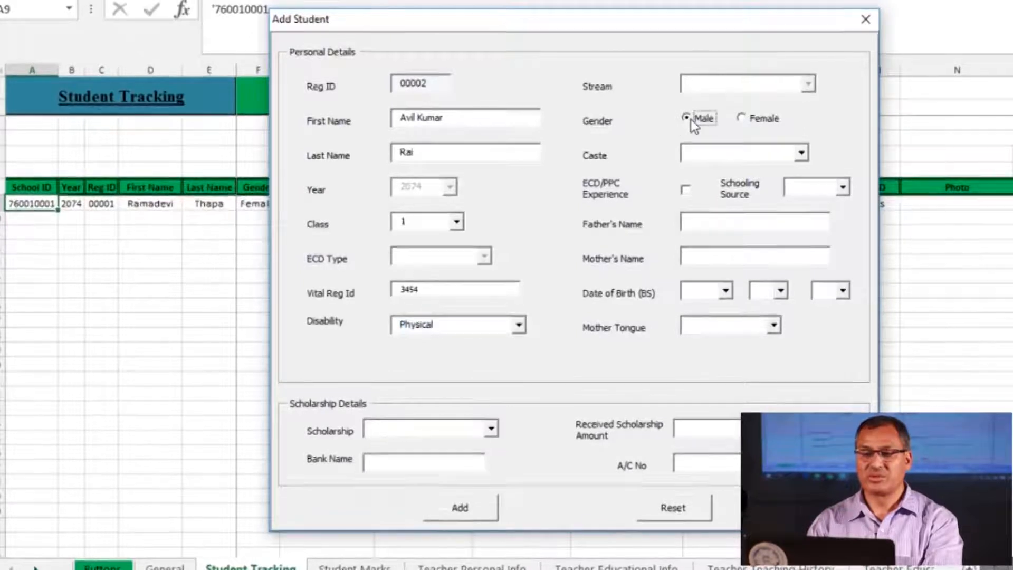
pyautogui.click(799, 152)
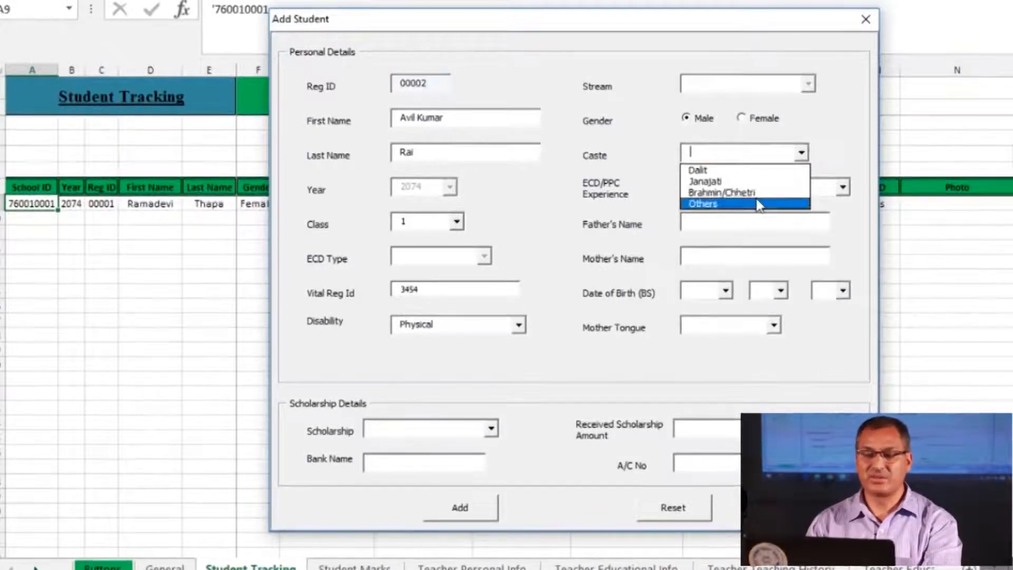
pyautogui.click(747, 182)
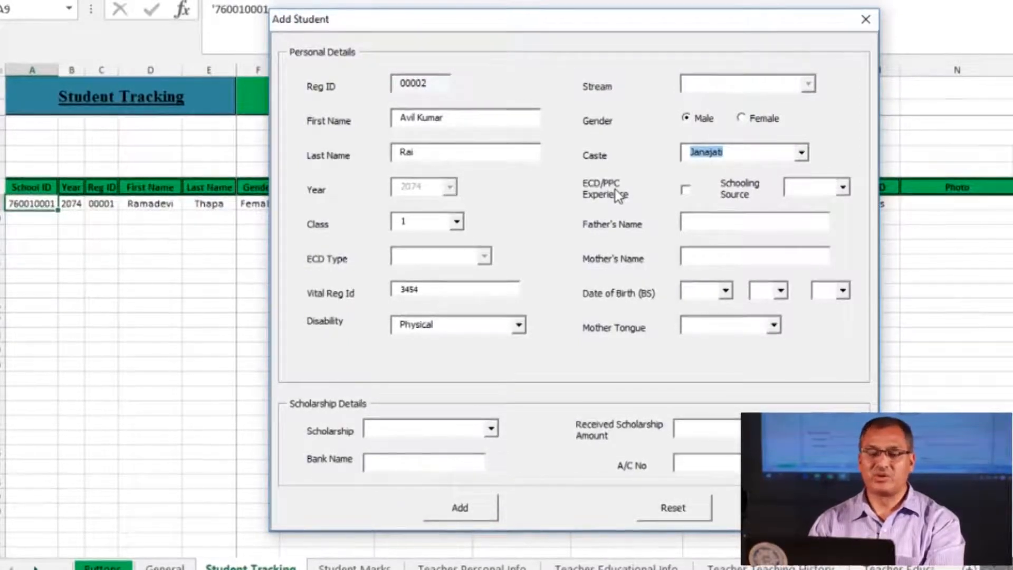
# Tick ECD/PPC experience and set the schooling source to N/A
pyautogui.click(687, 191)
pyautogui.click(685, 191)
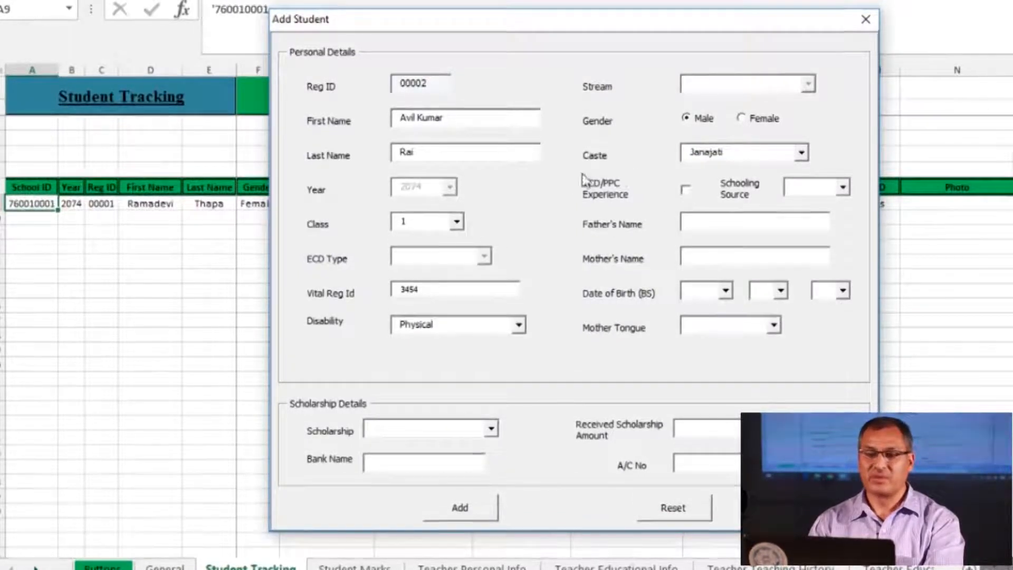
pyautogui.click(686, 190)
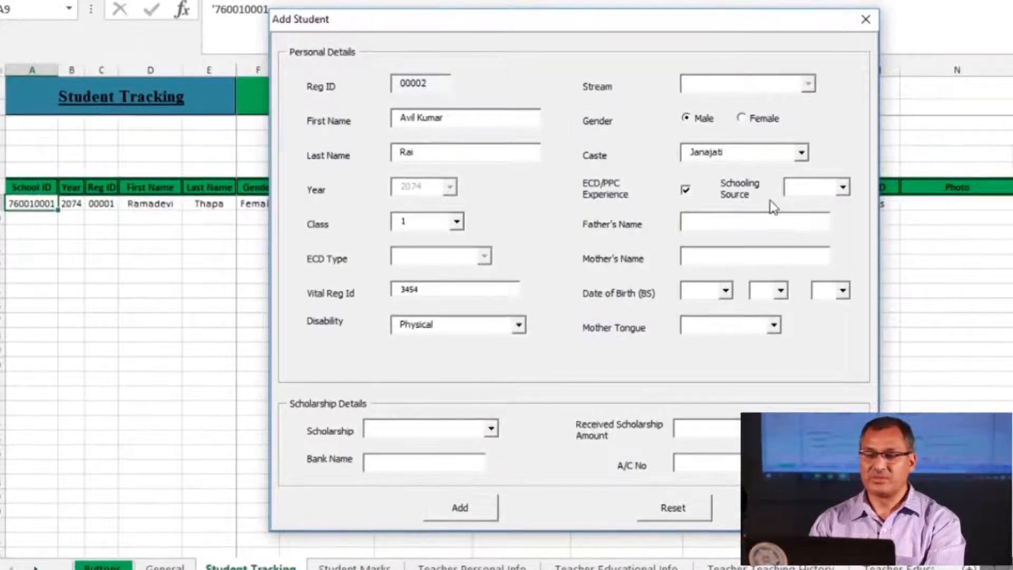
pyautogui.click(843, 187)
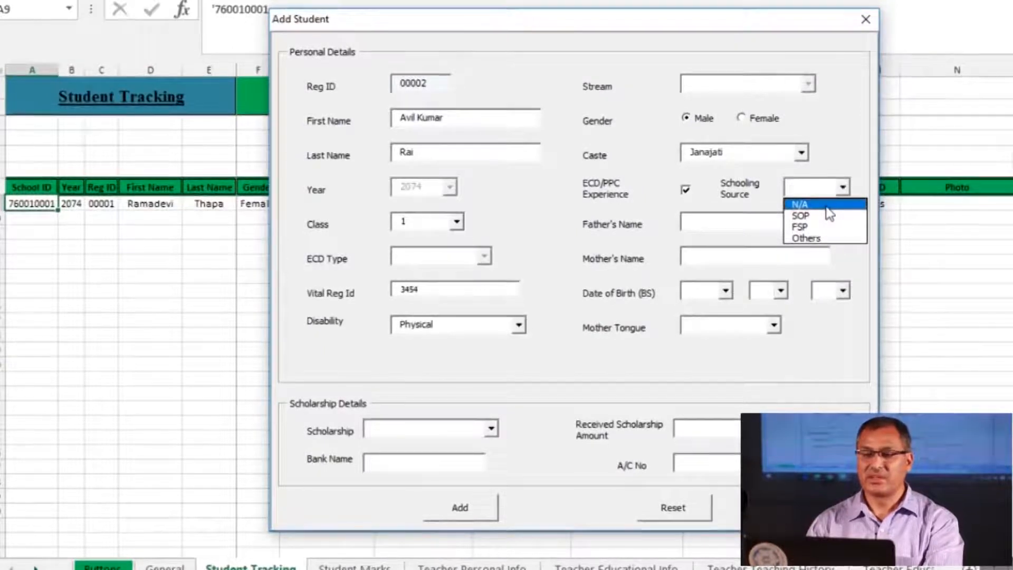
pyautogui.click(827, 207)
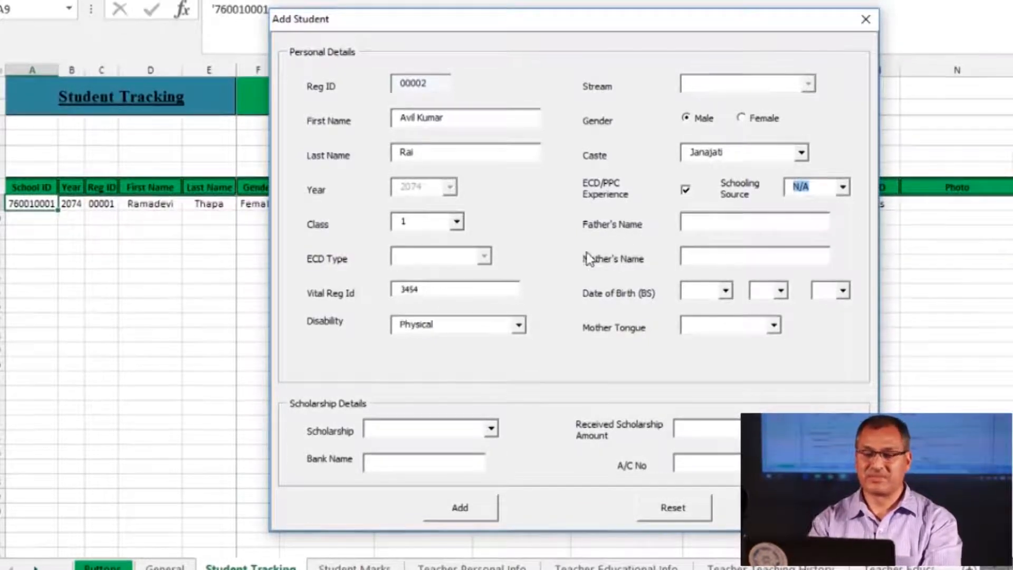
# Enter the father's and mother's names
pyautogui.press('Tab')
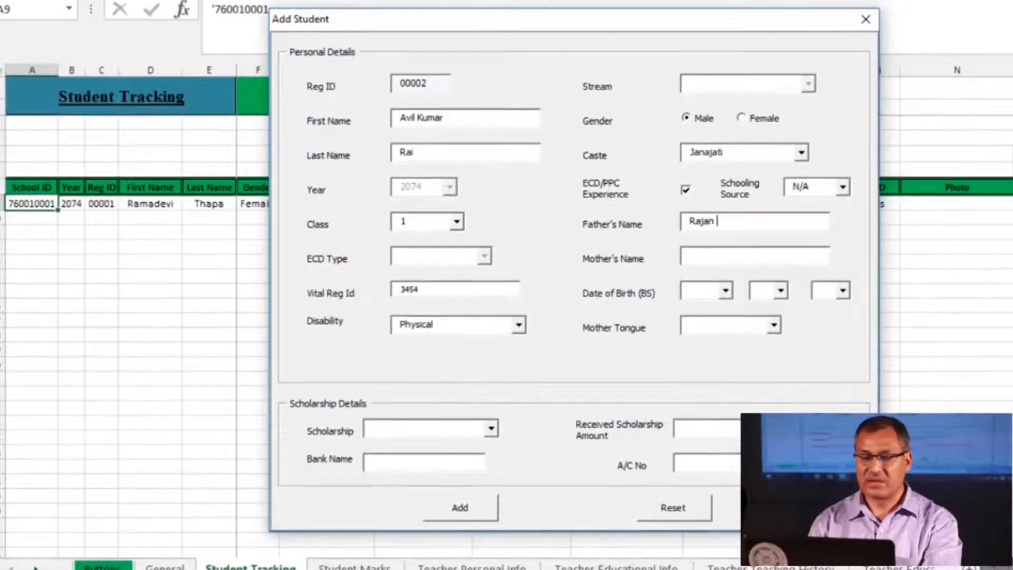
pyautogui.press('Tab')
pyautogui.write('Muna R')
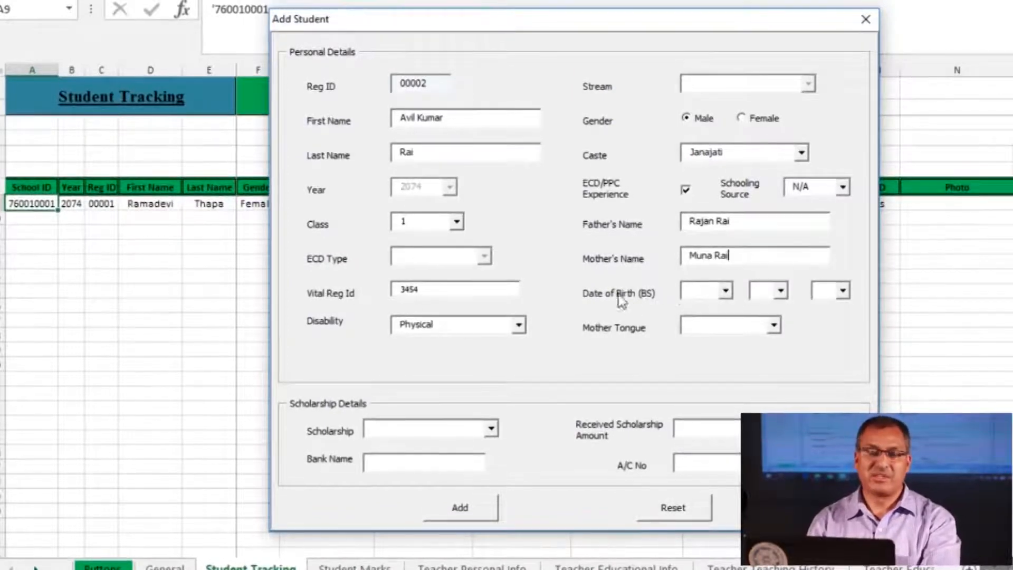
# Set the birth date to 2069/9/15 and the mother tongue to Rai
pyautogui.click(729, 298)
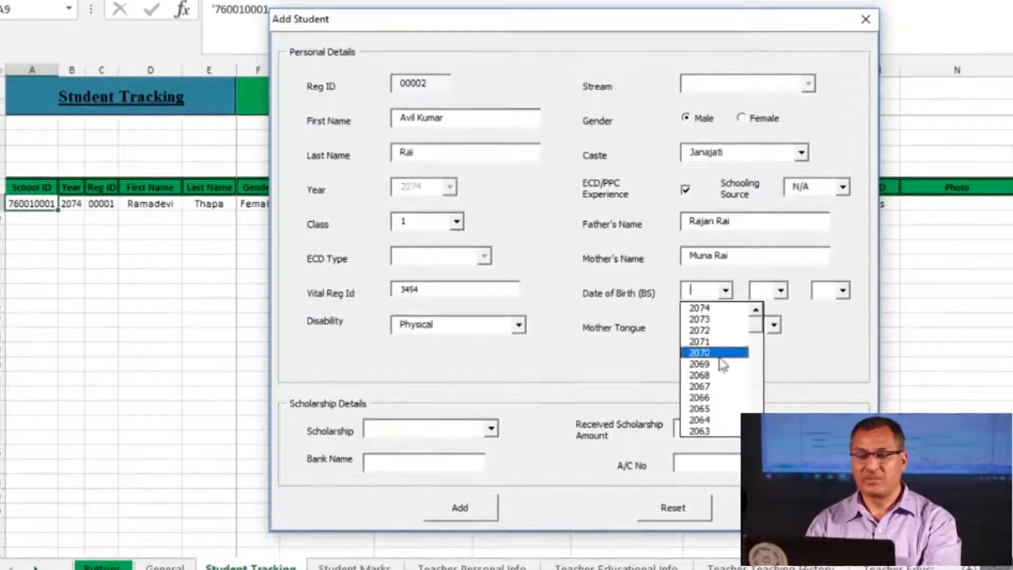
pyautogui.click(702, 364)
pyautogui.click(781, 292)
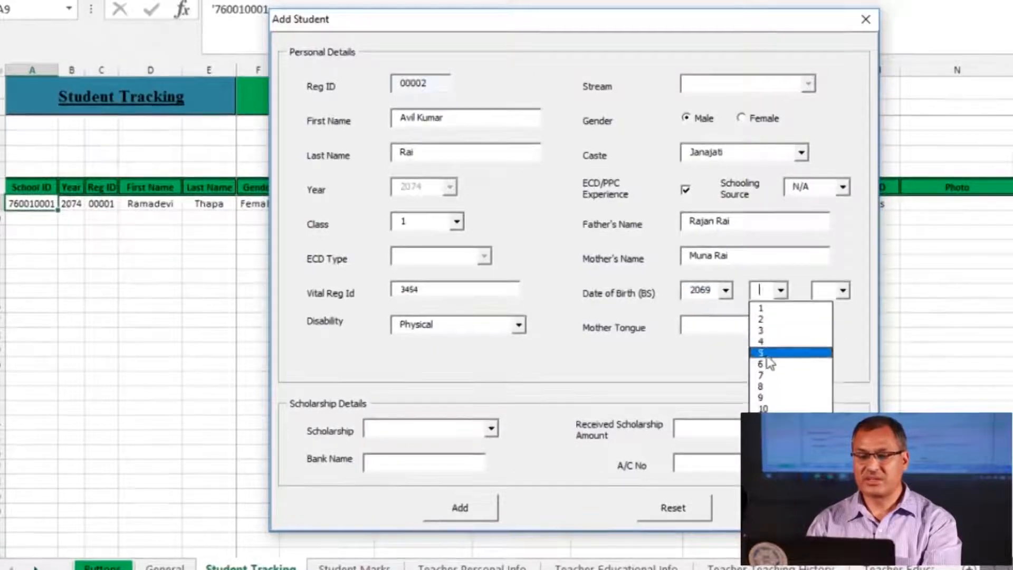
pyautogui.click(763, 397)
pyautogui.click(843, 290)
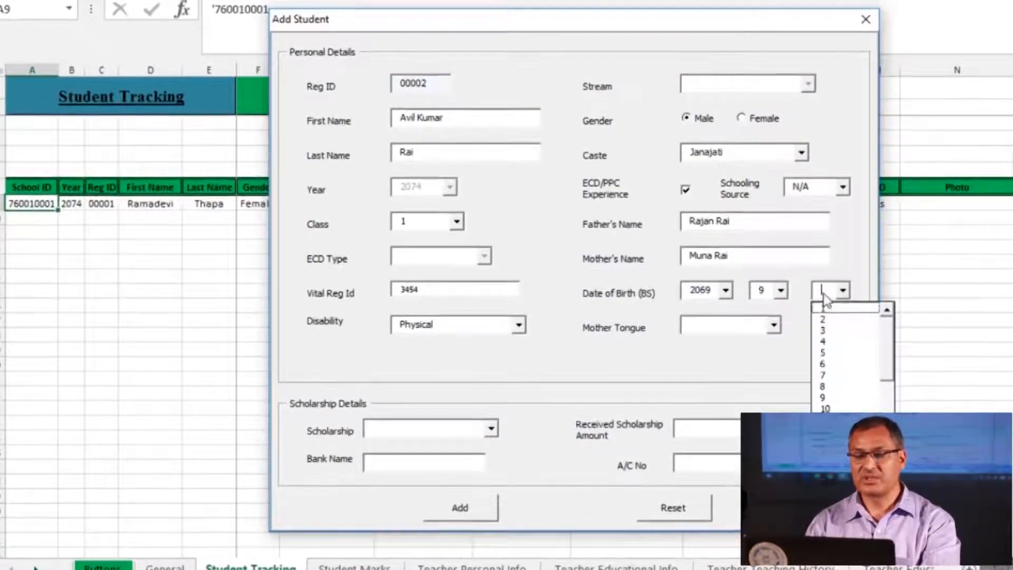
pyautogui.click(839, 465)
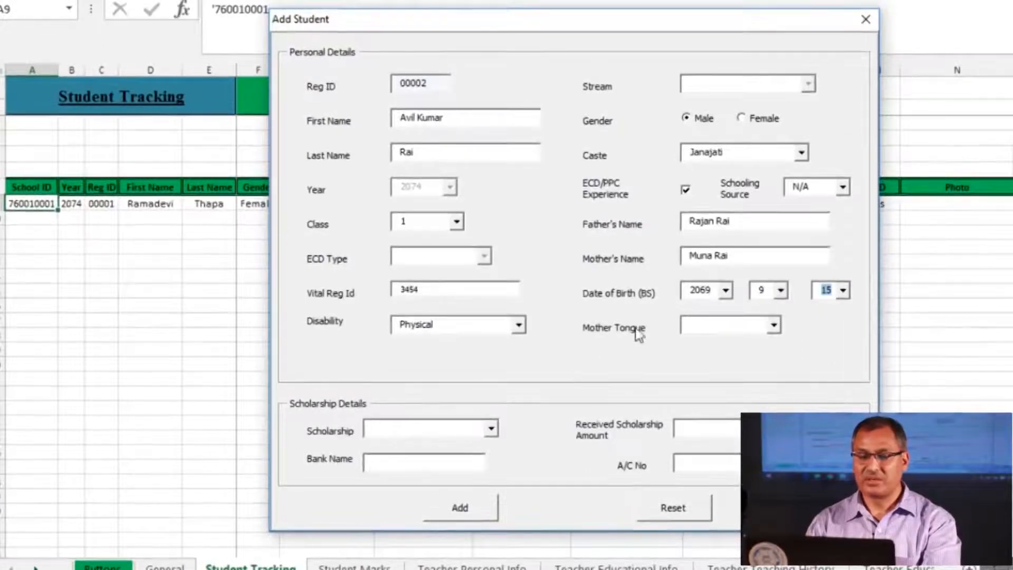
pyautogui.click(732, 327)
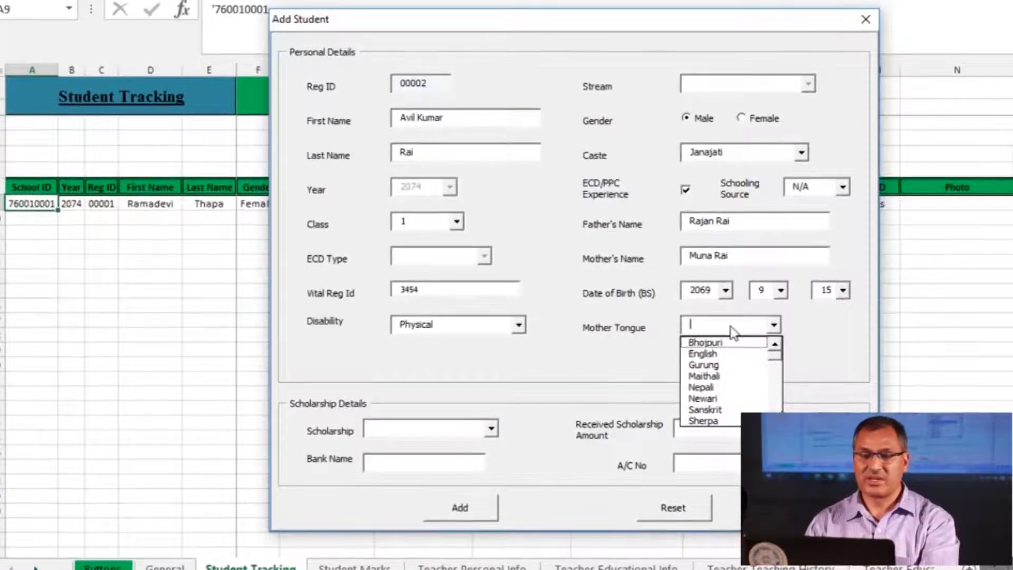
pyautogui.write('r')
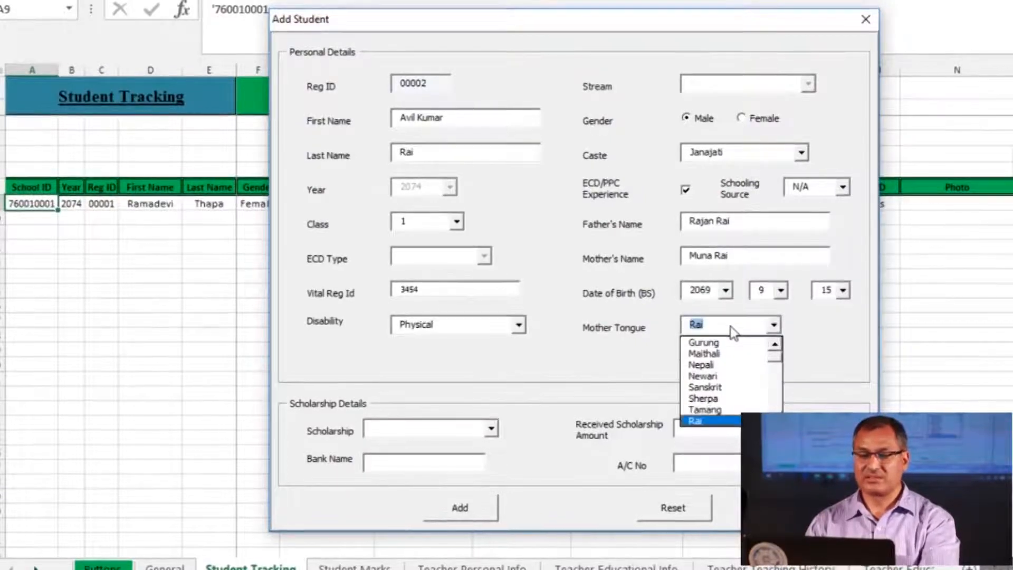
pyautogui.click(705, 422)
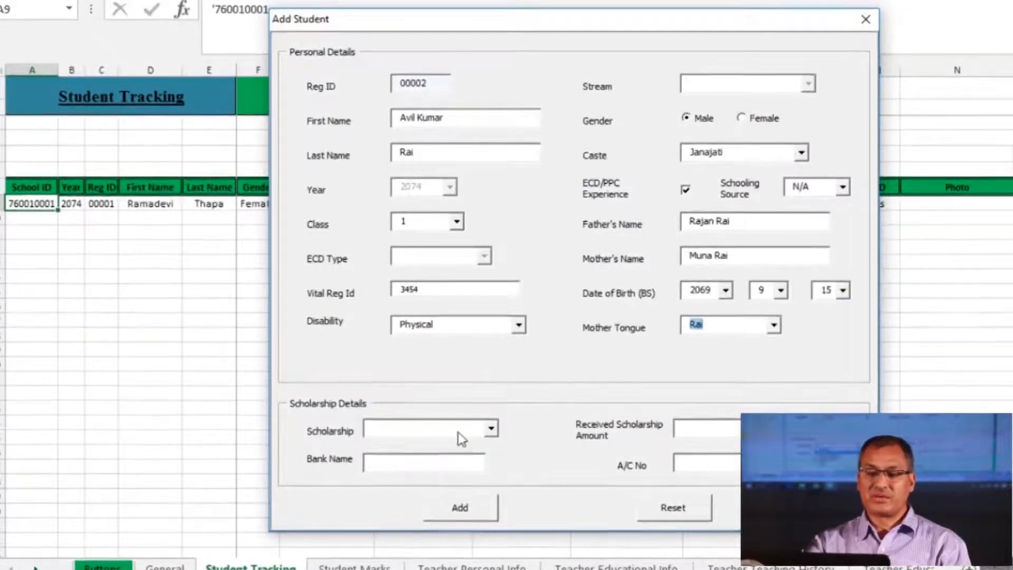
# Review the scholarship fields and choose Disabled as the scholarship type
pyautogui.click(491, 429)
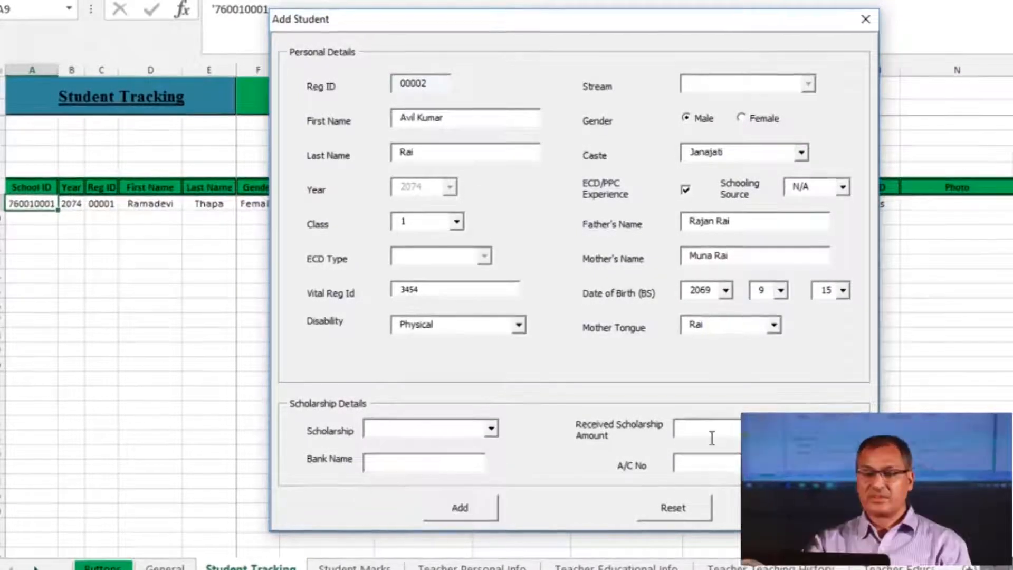
pyautogui.click(711, 438)
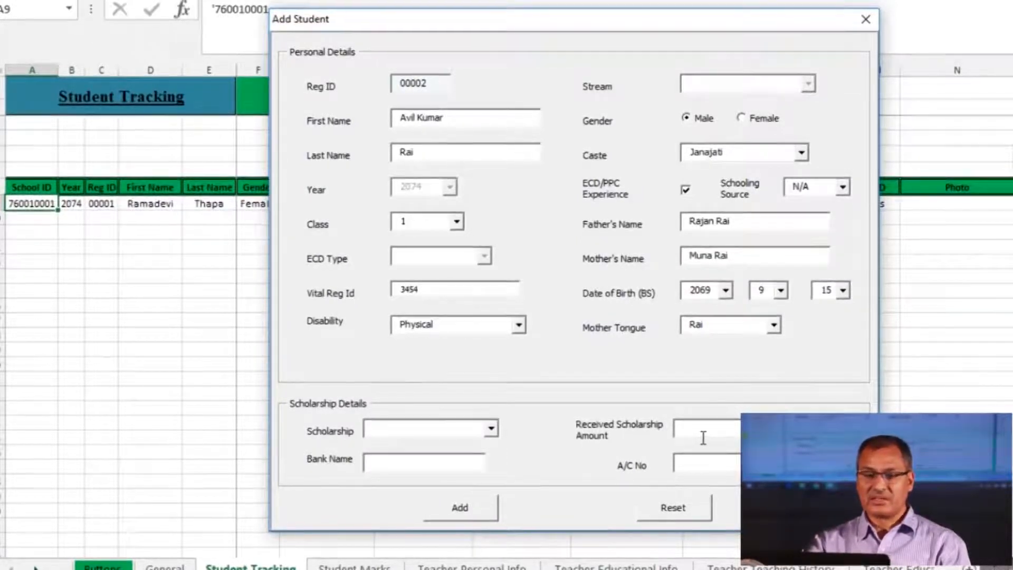
pyautogui.click(400, 466)
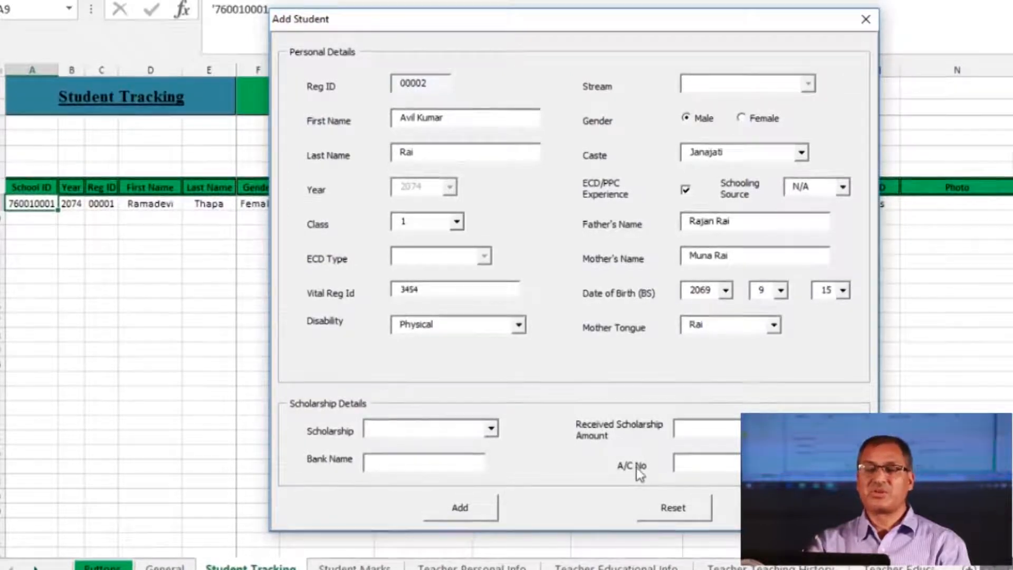
pyautogui.click(706, 464)
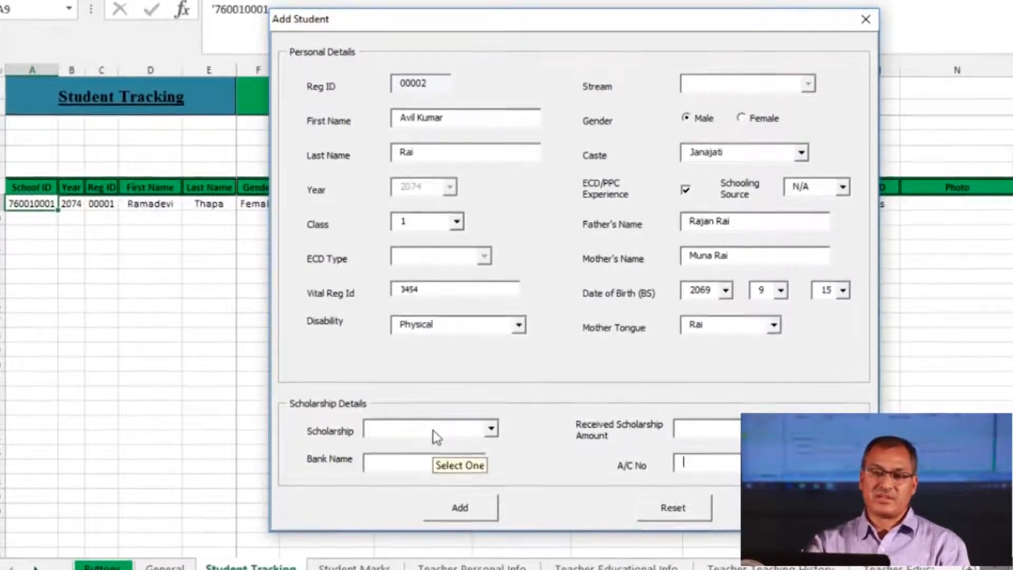
pyautogui.click(490, 432)
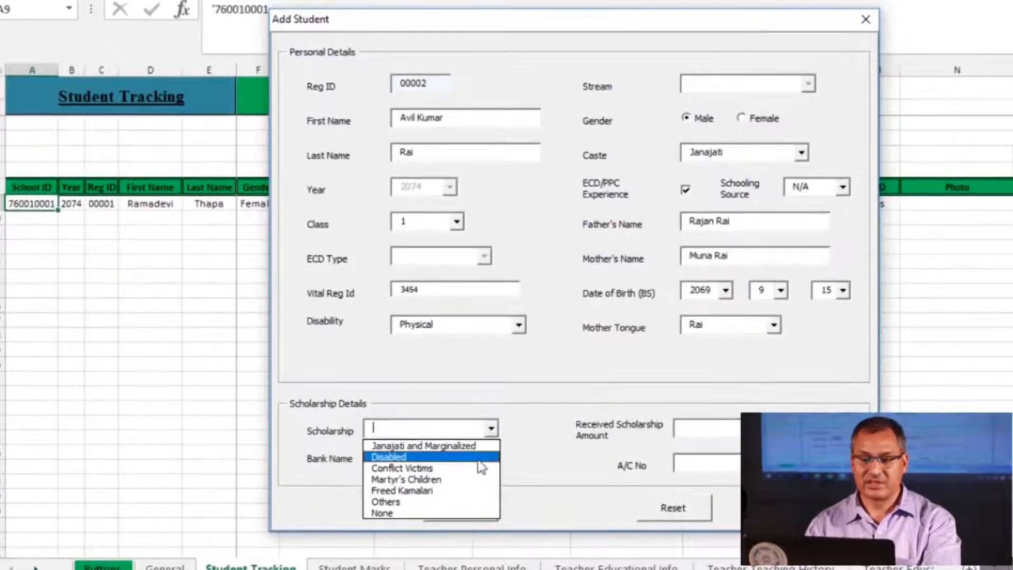
pyautogui.click(484, 457)
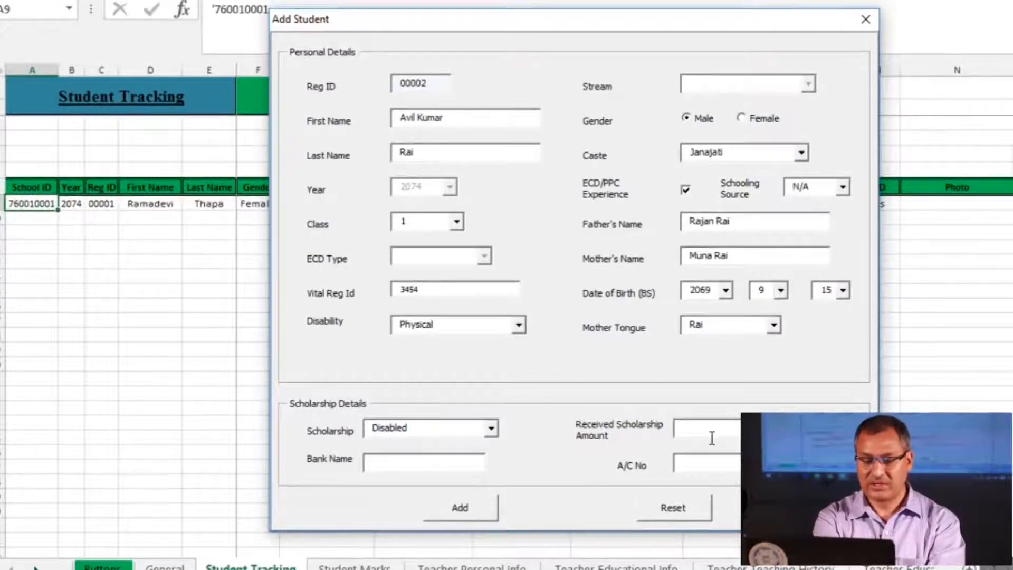
# Enter 400 as the received scholarship amount and add the record to Student Tracking
pyautogui.click(687, 428)
pyautogui.write('400')
pyautogui.click(398, 466)
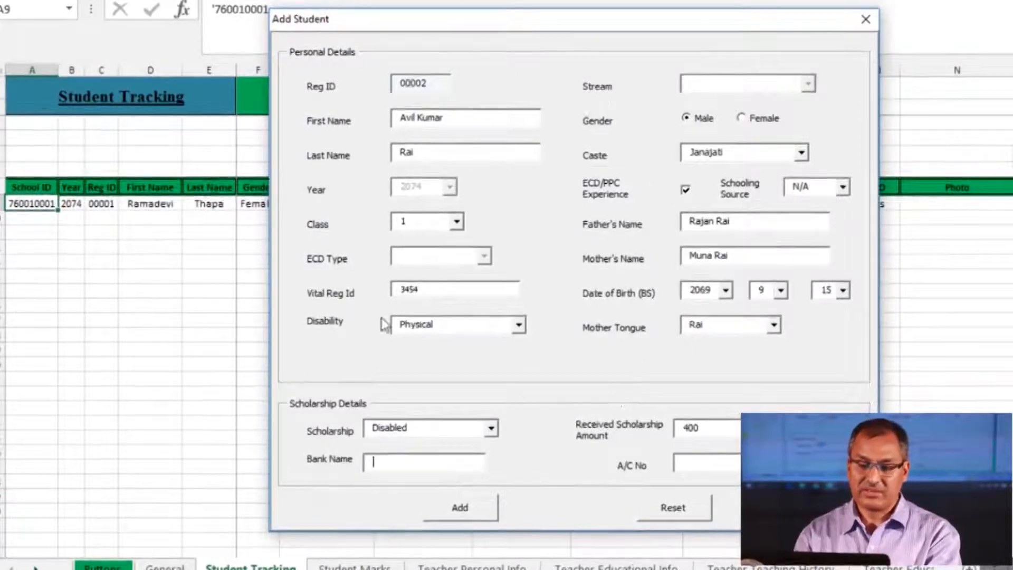
pyautogui.click(468, 507)
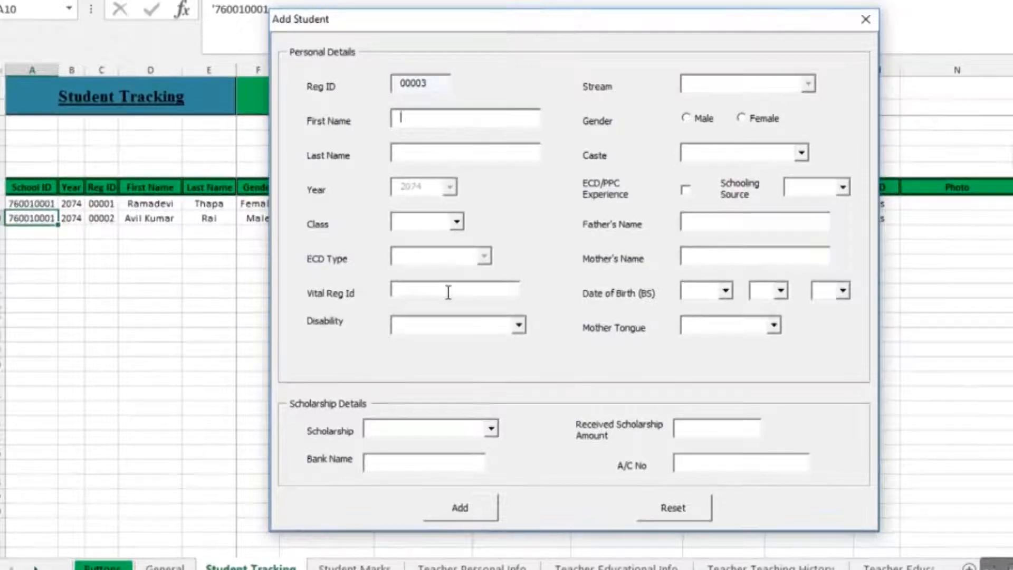
# Enter the third student's first and last name
pyautogui.write('hana')
pyautogui.click(399, 152)
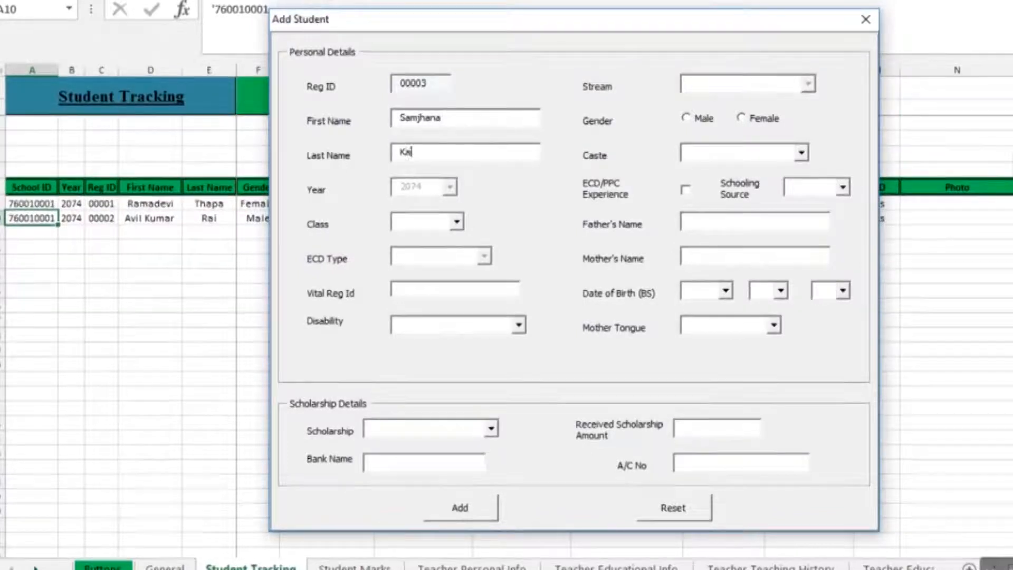
# Set class 11, enter the vital registration id, and choose disability N/A
pyautogui.click(409, 222)
pyautogui.click(407, 318)
pyautogui.click(418, 293)
pyautogui.write('3452')
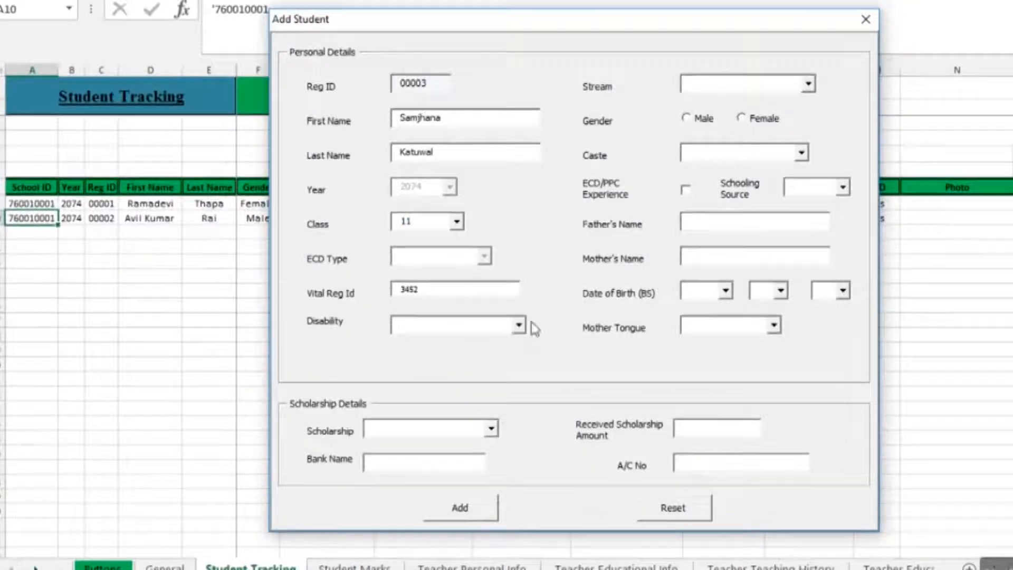
pyautogui.click(475, 325)
pyautogui.click(408, 344)
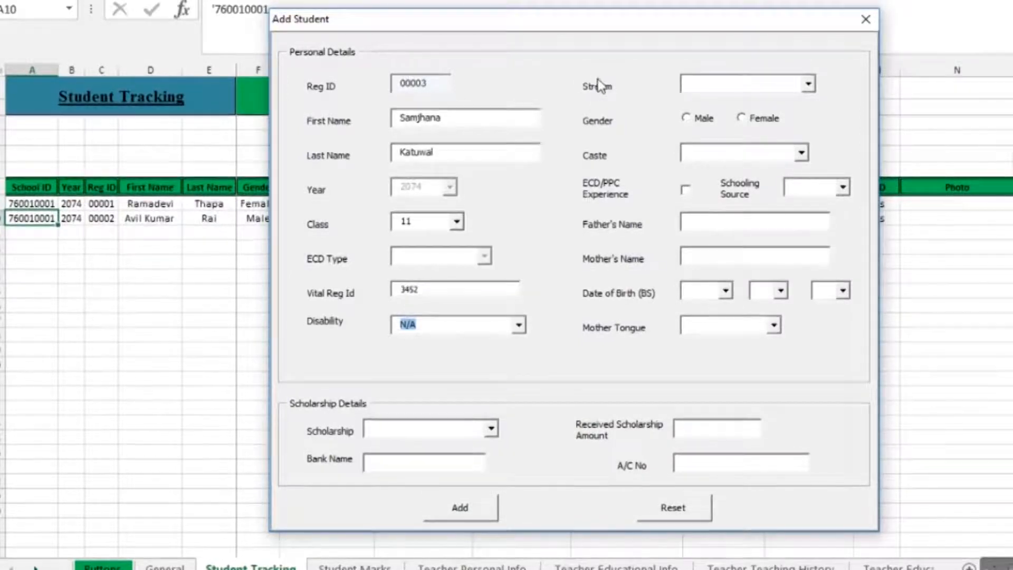
# Set stream Management, Female, caste Brahmin/Chhetri, ECD/PPC experience, and schooling source N/A
pyautogui.click(748, 80)
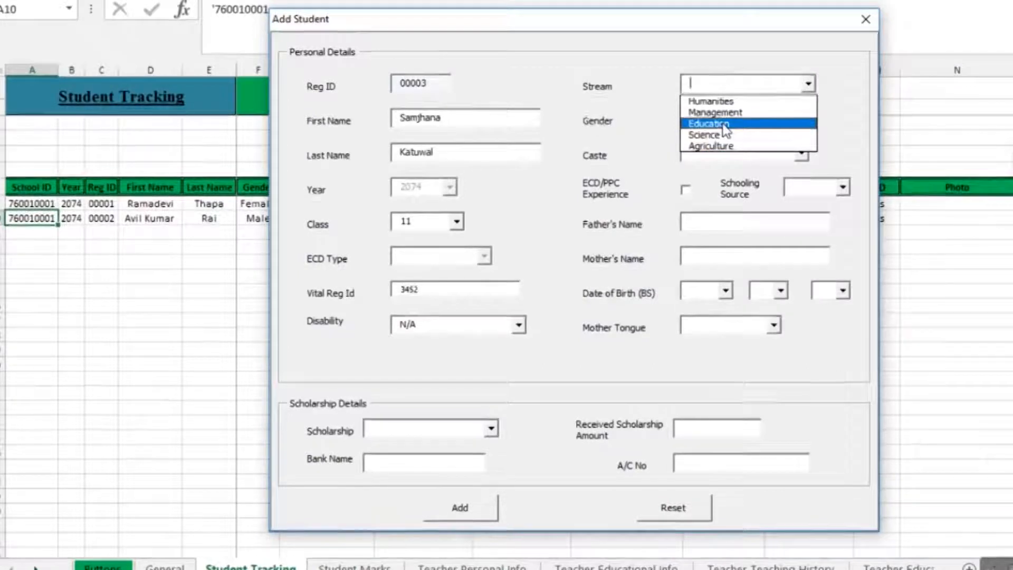
pyautogui.click(705, 110)
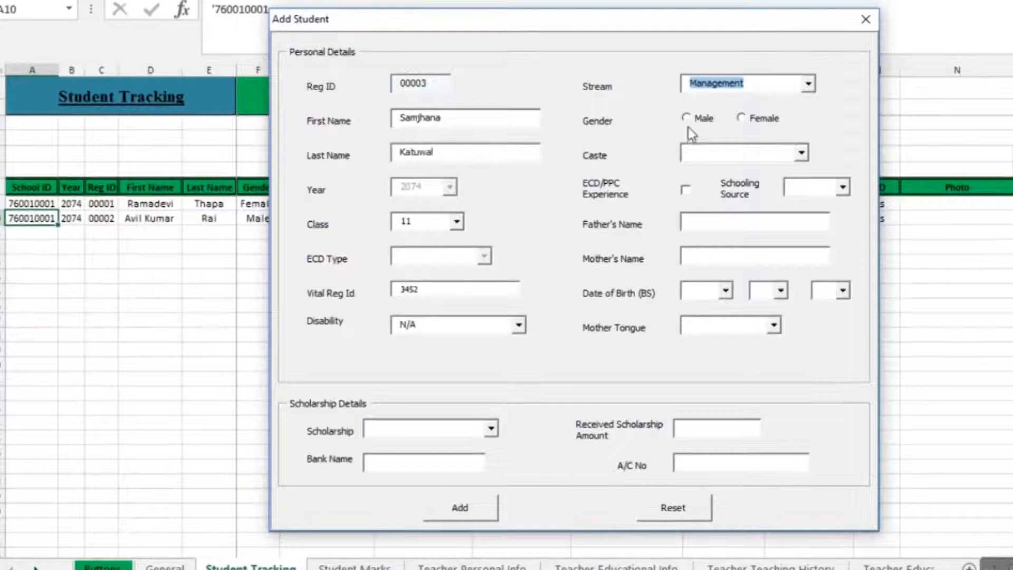
pyautogui.click(744, 117)
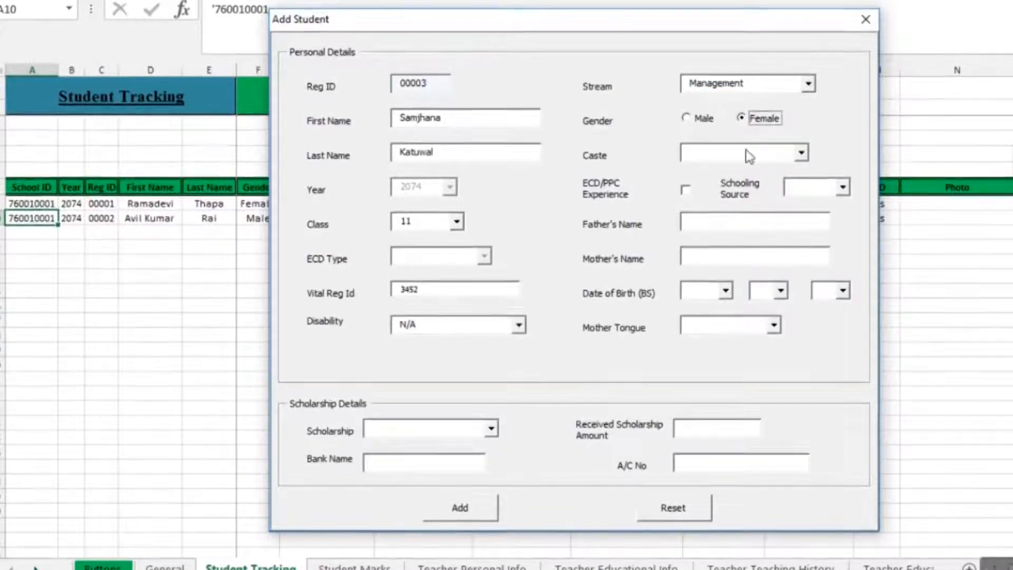
pyautogui.click(802, 152)
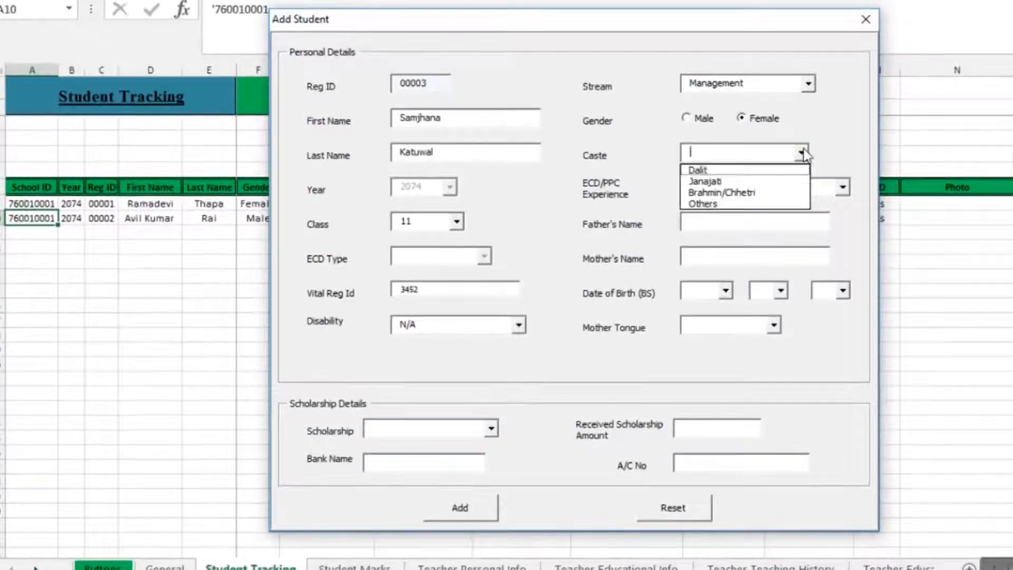
pyautogui.click(712, 194)
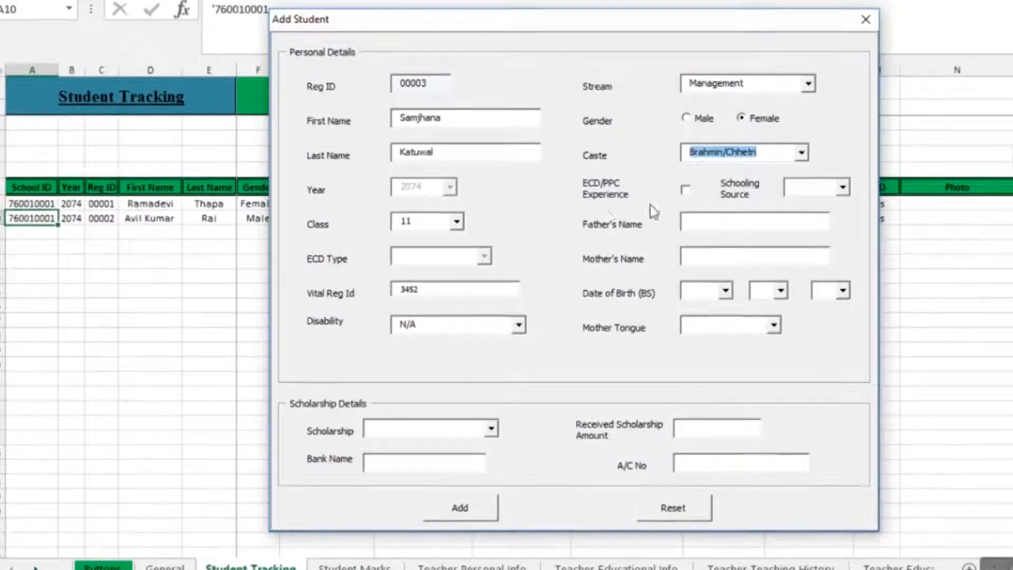
pyautogui.click(686, 189)
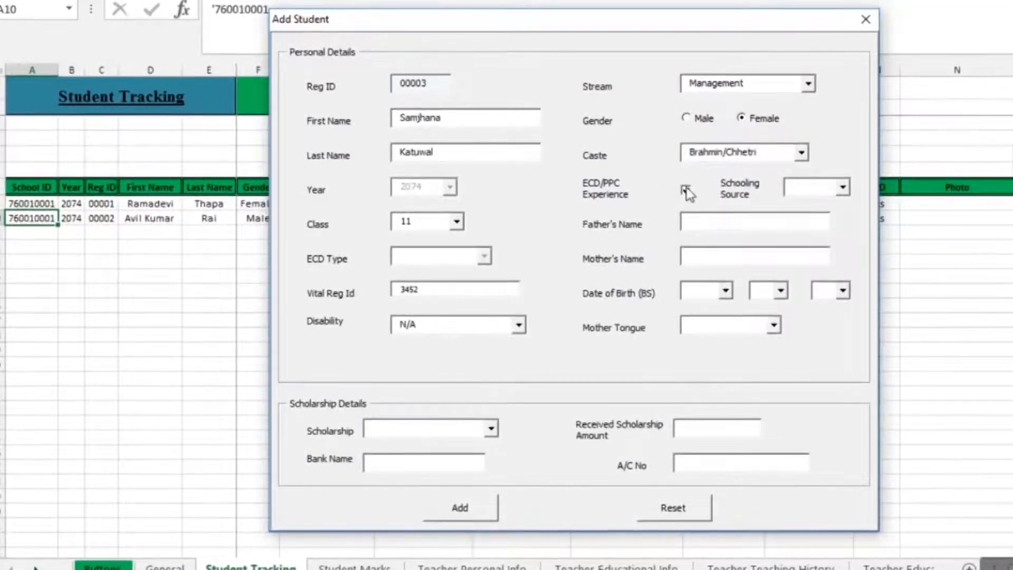
pyautogui.click(843, 188)
pyautogui.click(815, 206)
# Enter the father's and mother's names
pyautogui.click(714, 231)
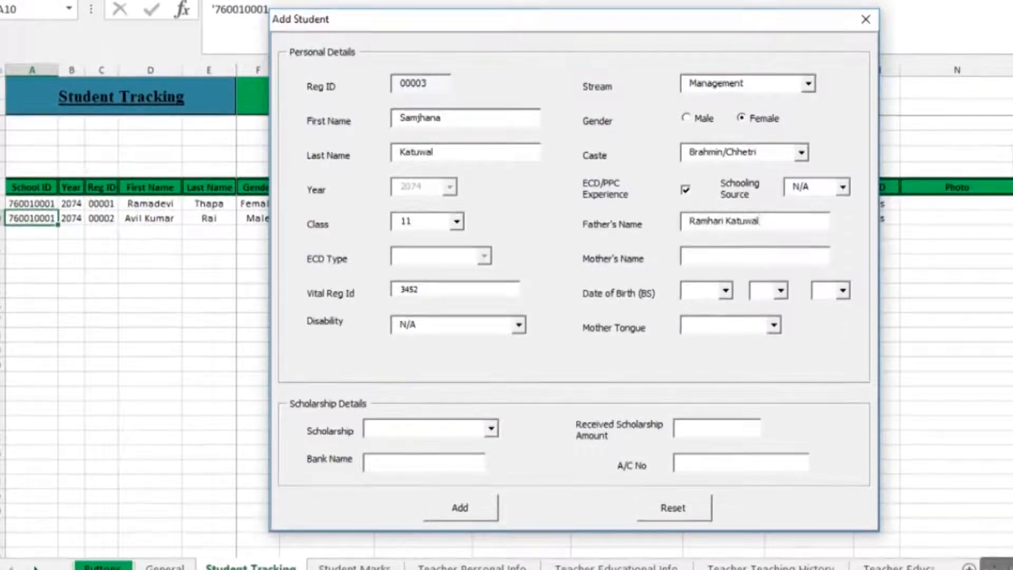
pyautogui.click(760, 255)
# Set the birth date to 2050/4/10 and the mother tongue to Nepali
pyautogui.click(727, 291)
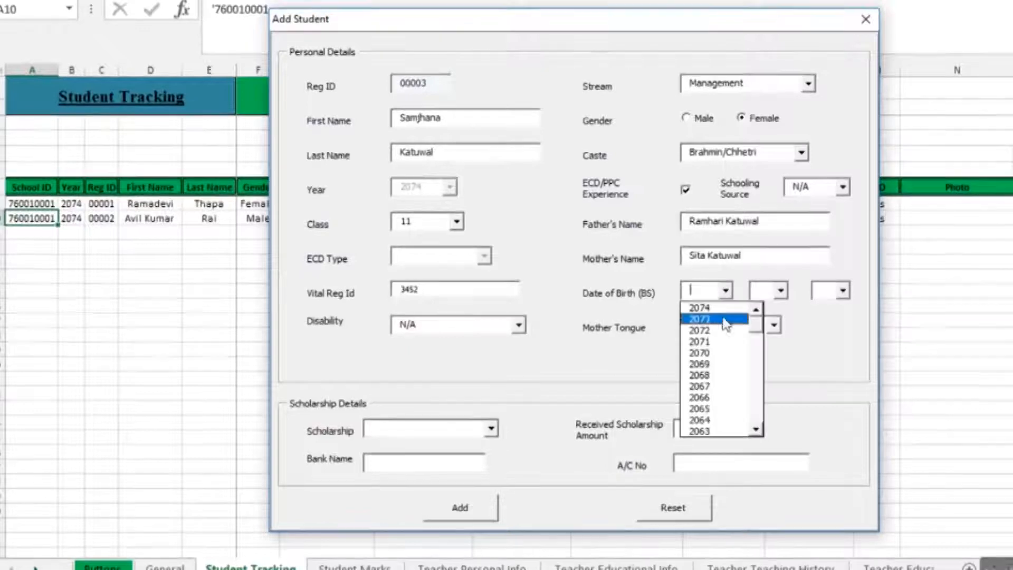
pyautogui.write('2050')
pyautogui.click(780, 290)
pyautogui.click(762, 341)
pyautogui.click(843, 289)
pyautogui.click(826, 407)
pyautogui.click(738, 335)
pyautogui.click(707, 386)
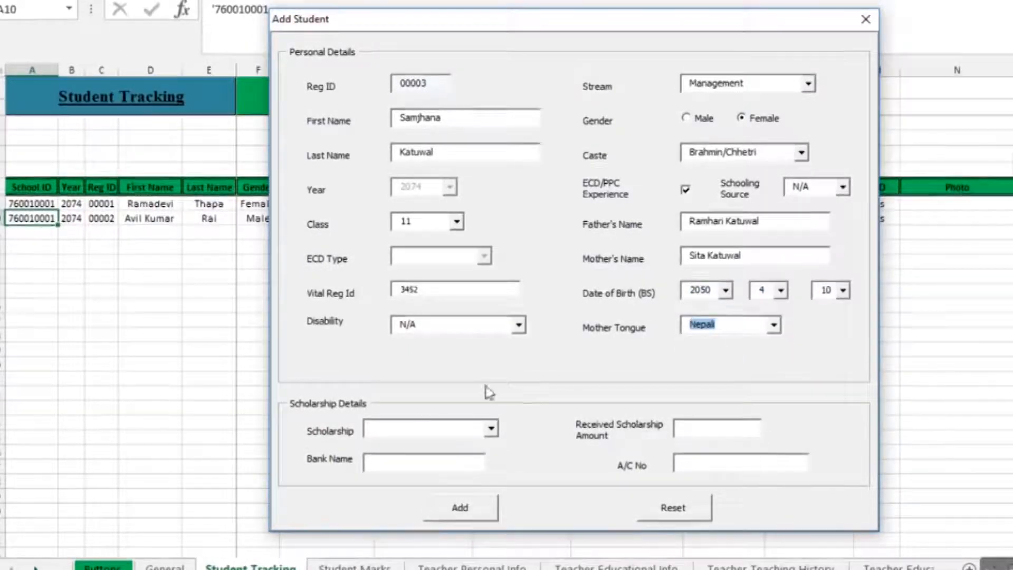
# Give a 100% Girls scholarship of 500 with bank NBL and account number, then add the record
pyautogui.click(492, 429)
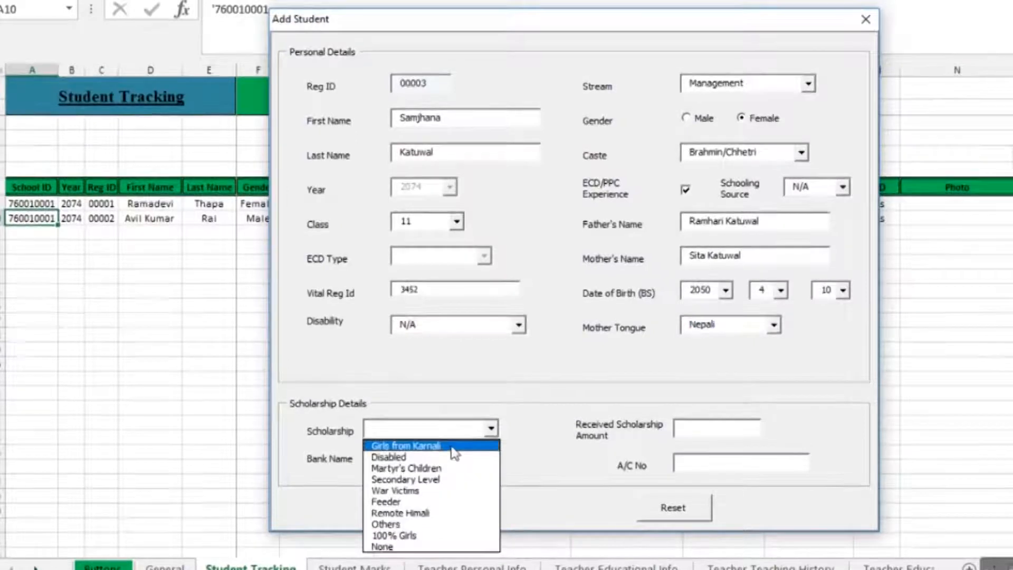
pyautogui.click(432, 534)
pyautogui.click(689, 428)
pyautogui.write('500')
pyautogui.click(404, 465)
pyautogui.write('NBL')
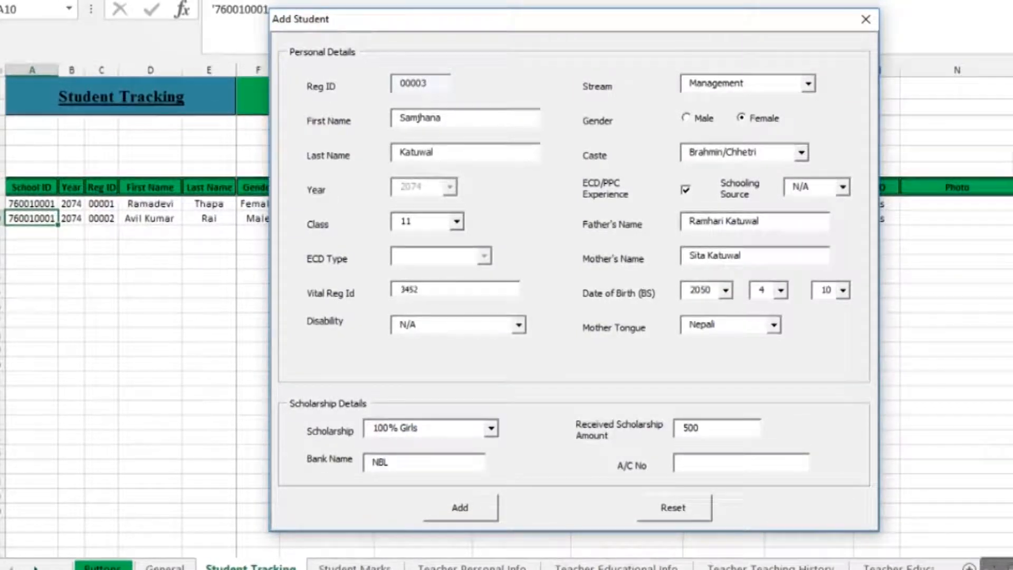
pyautogui.click(699, 467)
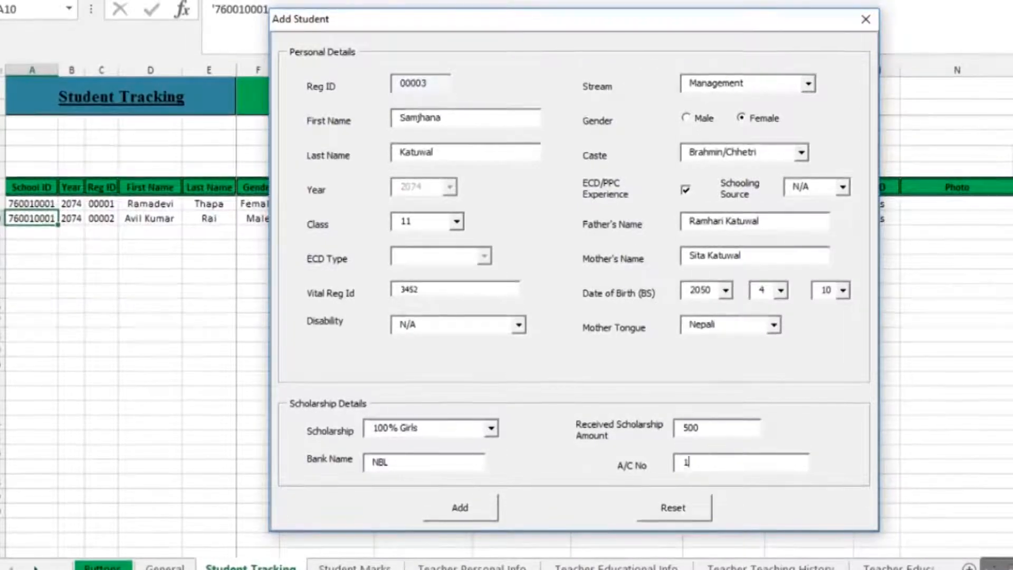
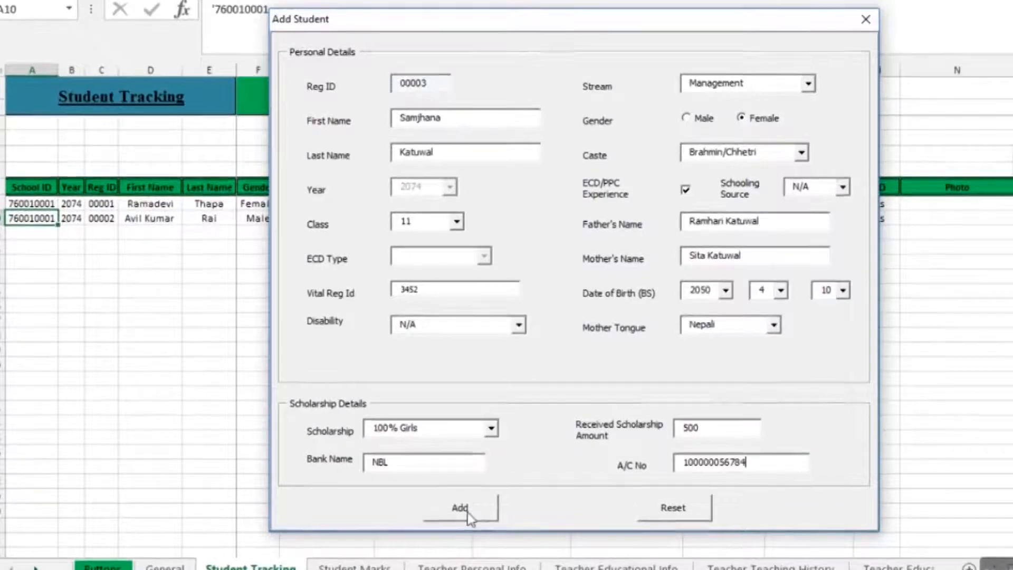
pyautogui.click(467, 512)
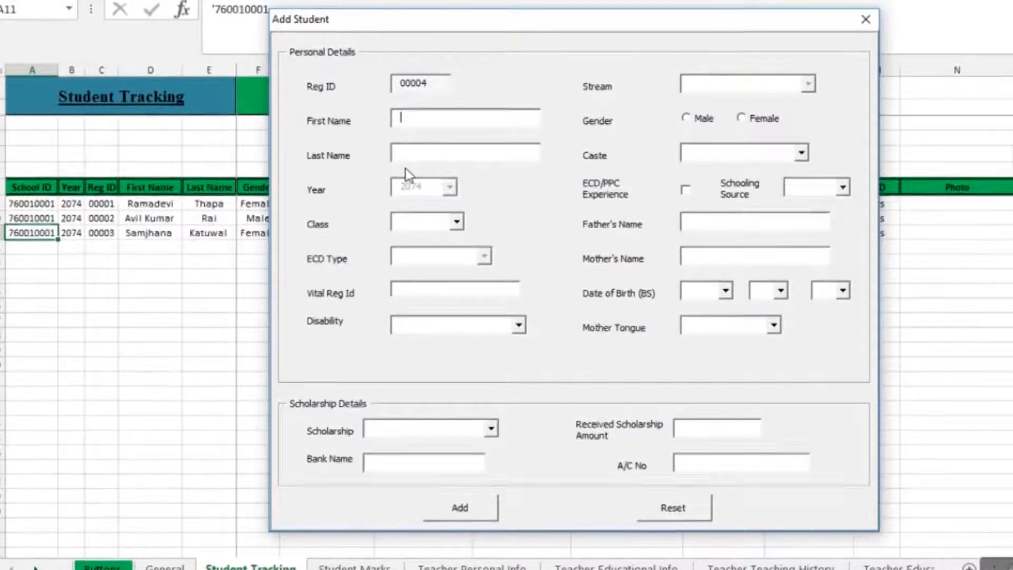
# Close the Add Student form and choose Edit from the Student options on the main page
pyautogui.click(866, 19)
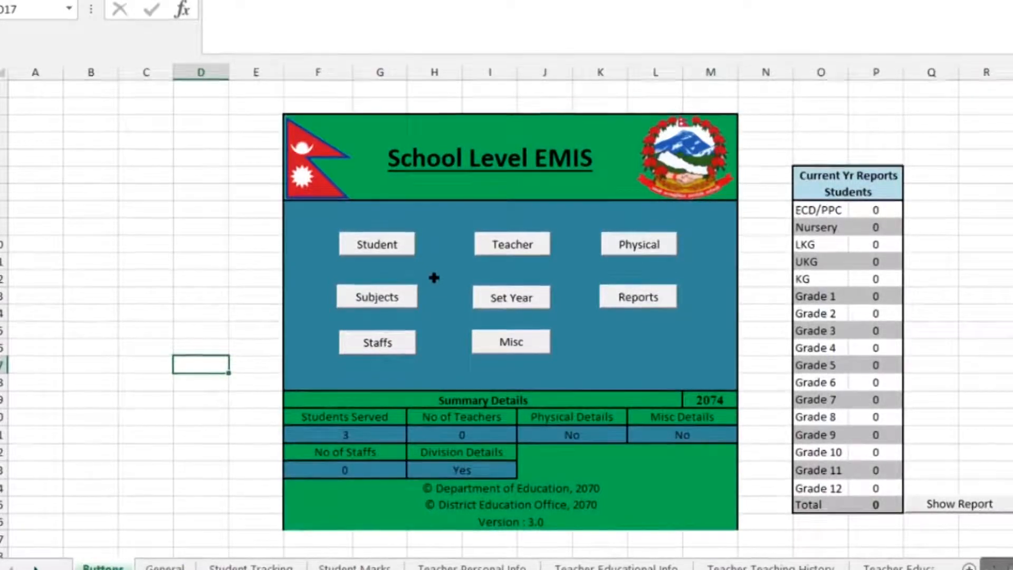
pyautogui.click(399, 257)
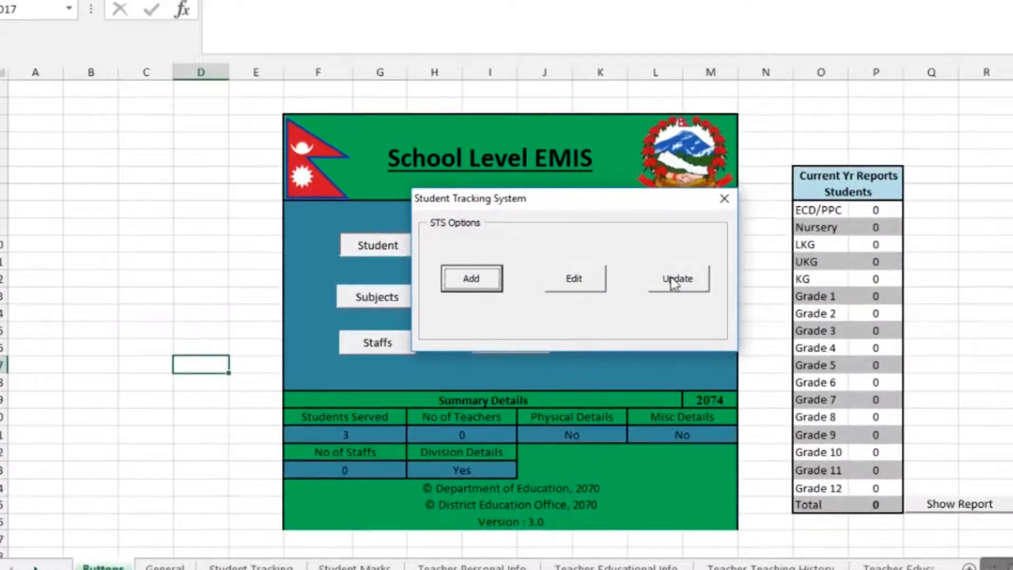
pyautogui.click(573, 286)
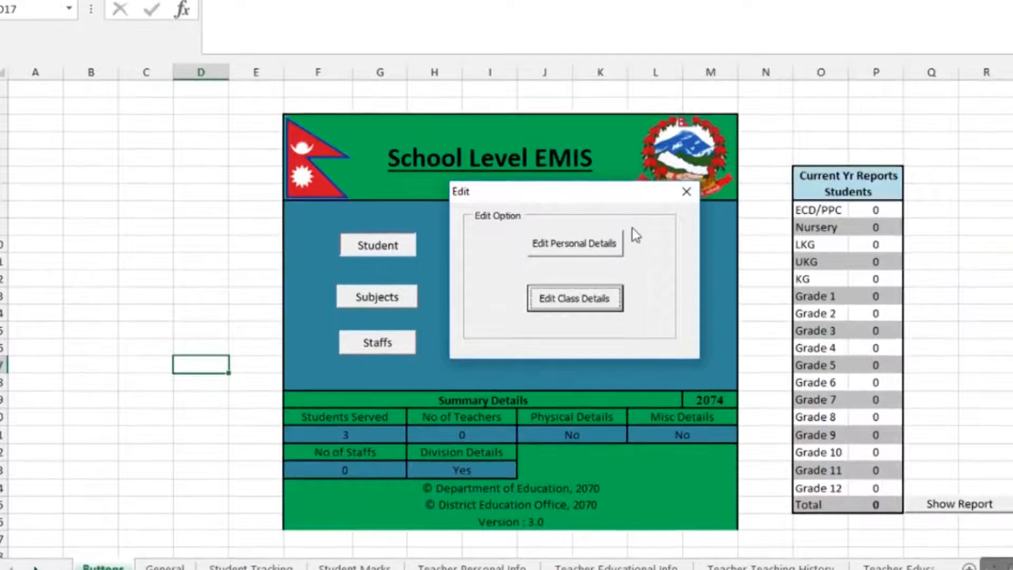
# Choose Edit Personal Details for class ECD/PPC and list its students
pyautogui.click(581, 241)
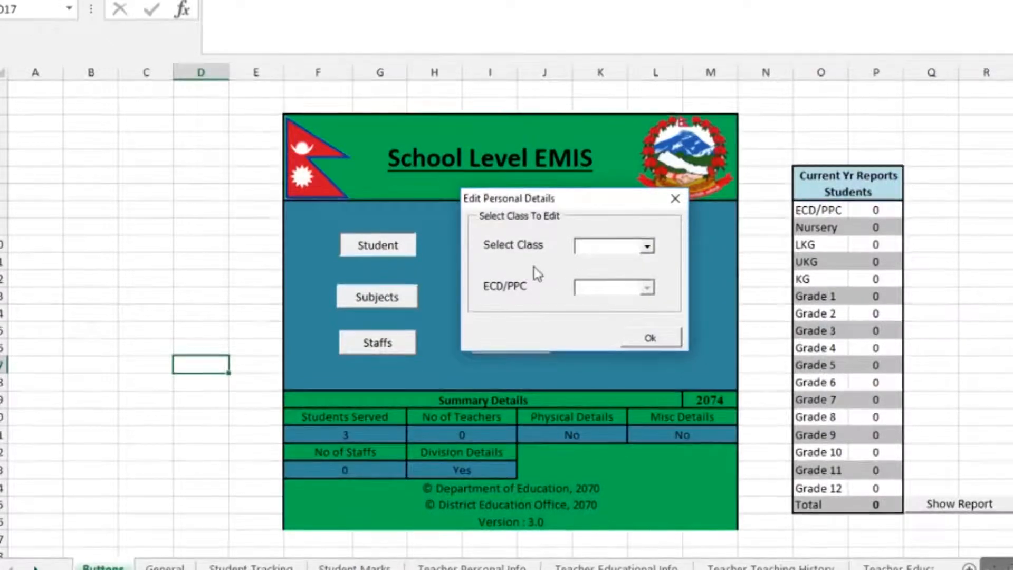
pyautogui.click(651, 249)
pyautogui.click(651, 248)
pyautogui.click(649, 248)
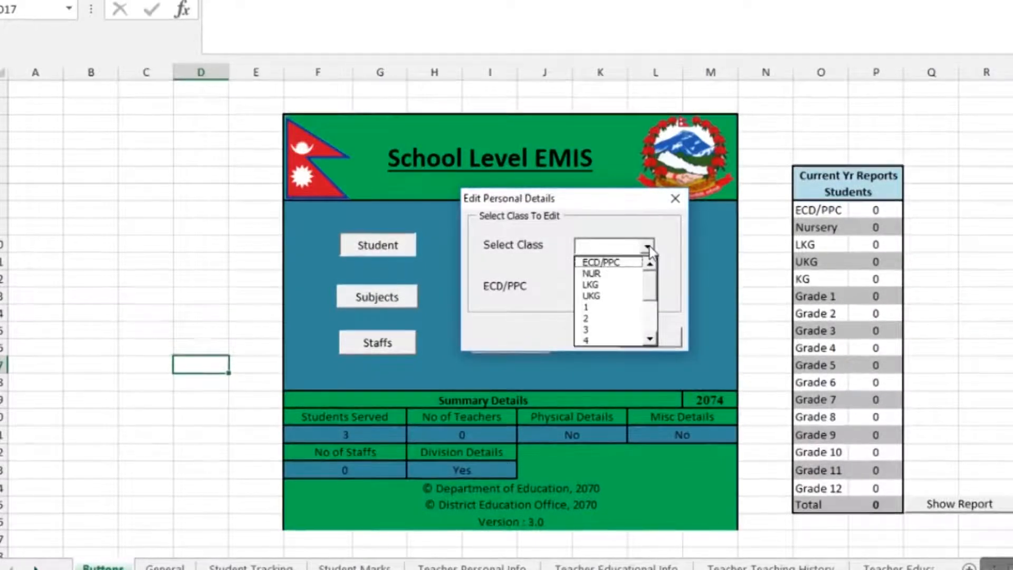
pyautogui.click(630, 264)
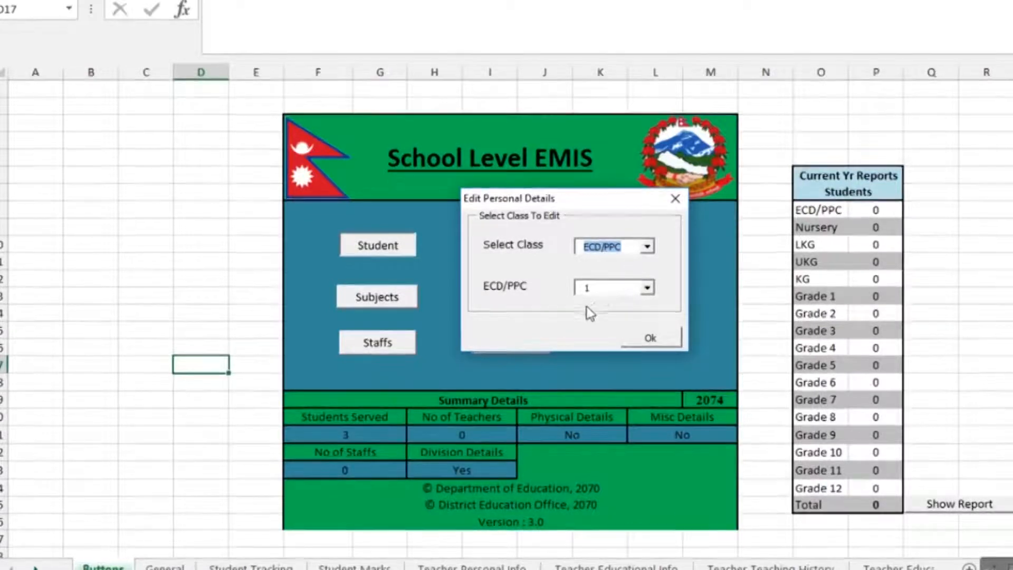
pyautogui.click(637, 344)
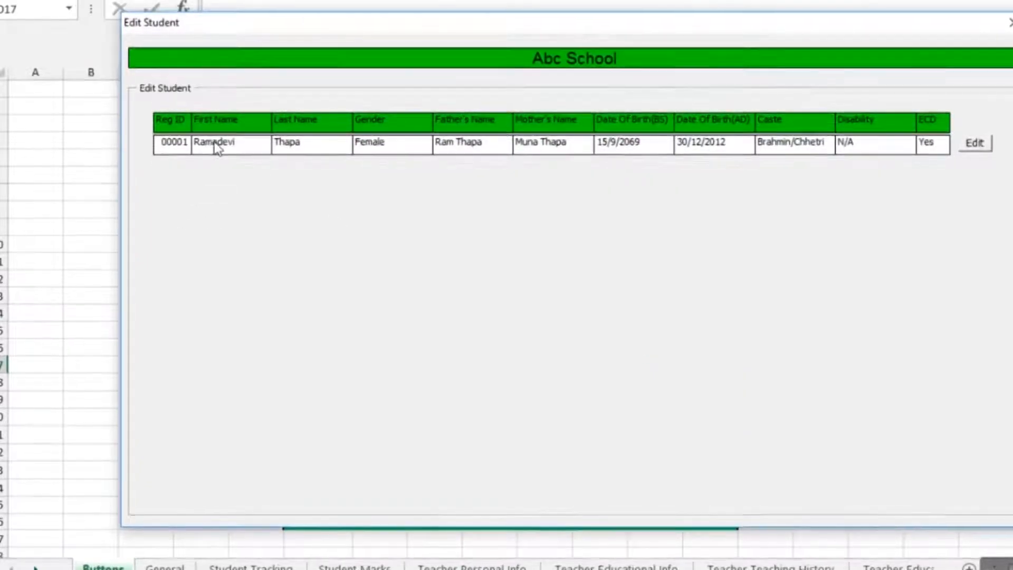
# Change student 00001's gender to Female, save it, and close the Edit Student window
pyautogui.click(974, 143)
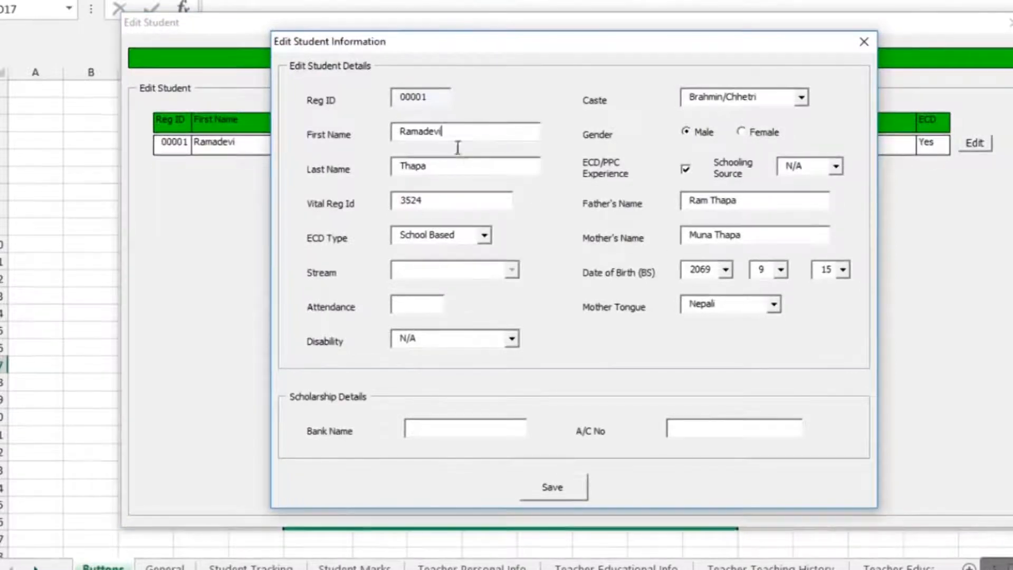
pyautogui.click(739, 133)
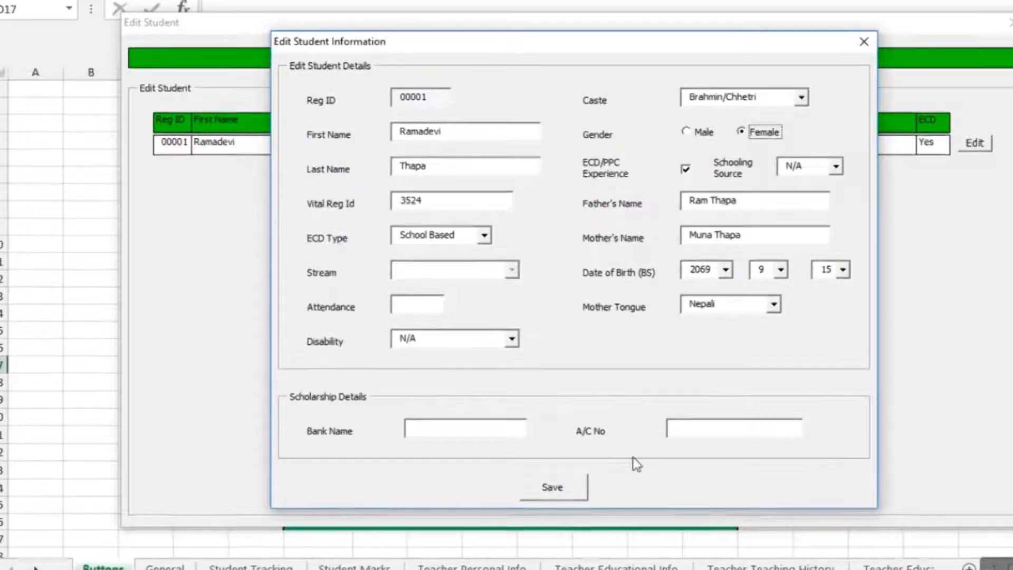
pyautogui.click(553, 488)
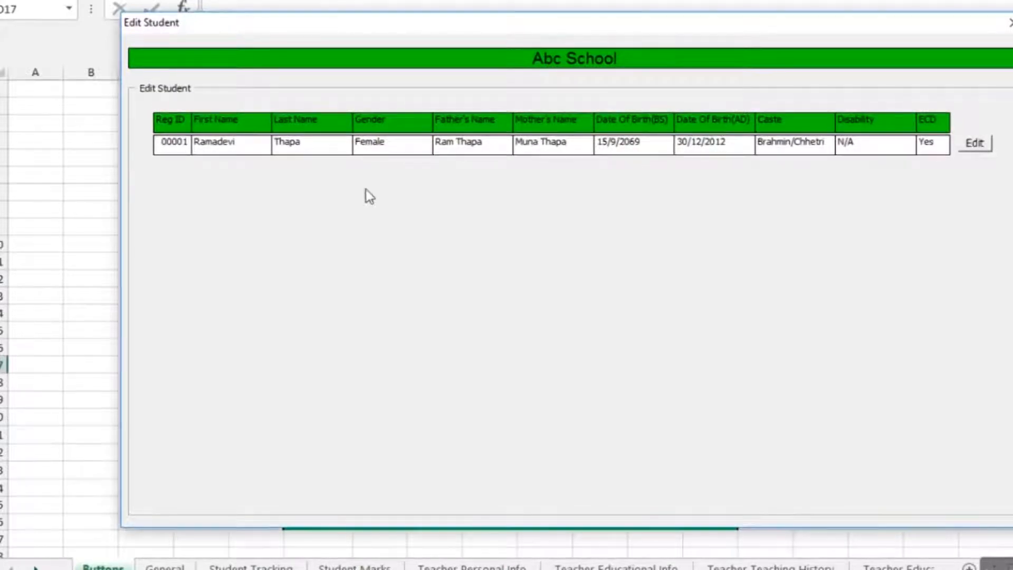
pyautogui.click(1009, 23)
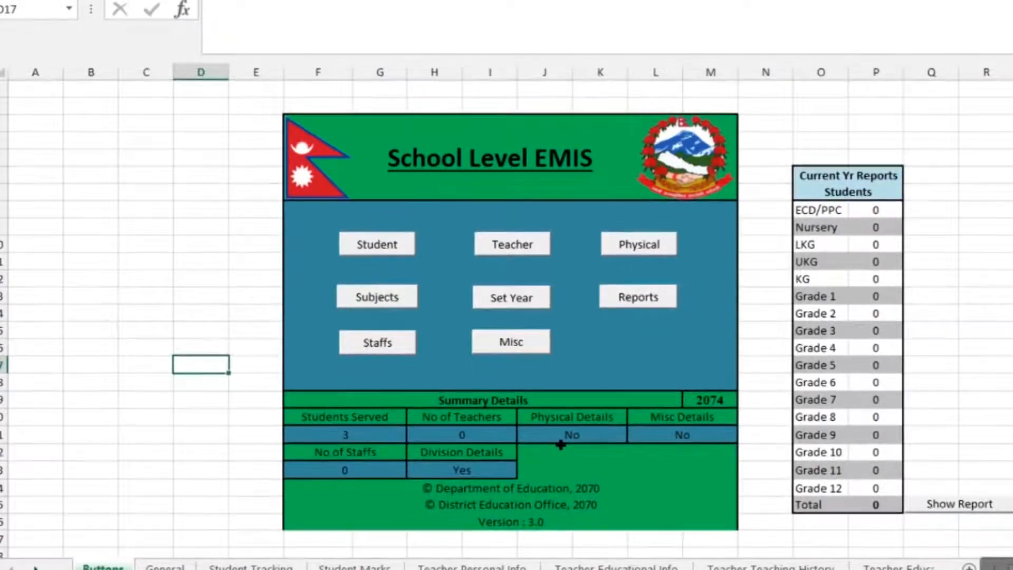
# Select ECD/PPC in Edit Class Details and open student 00001's class for editing
pyautogui.click(389, 246)
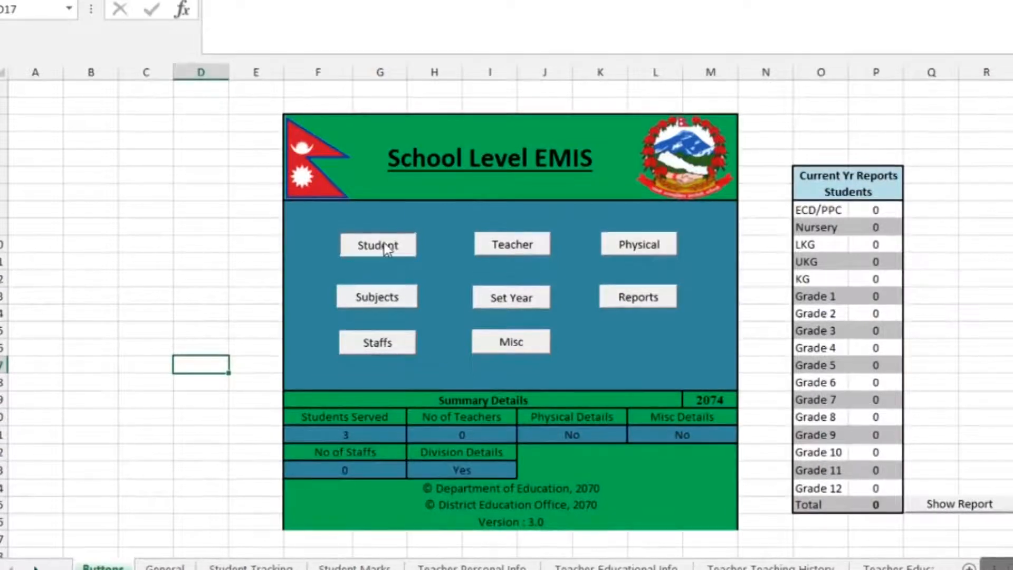
pyautogui.click(574, 280)
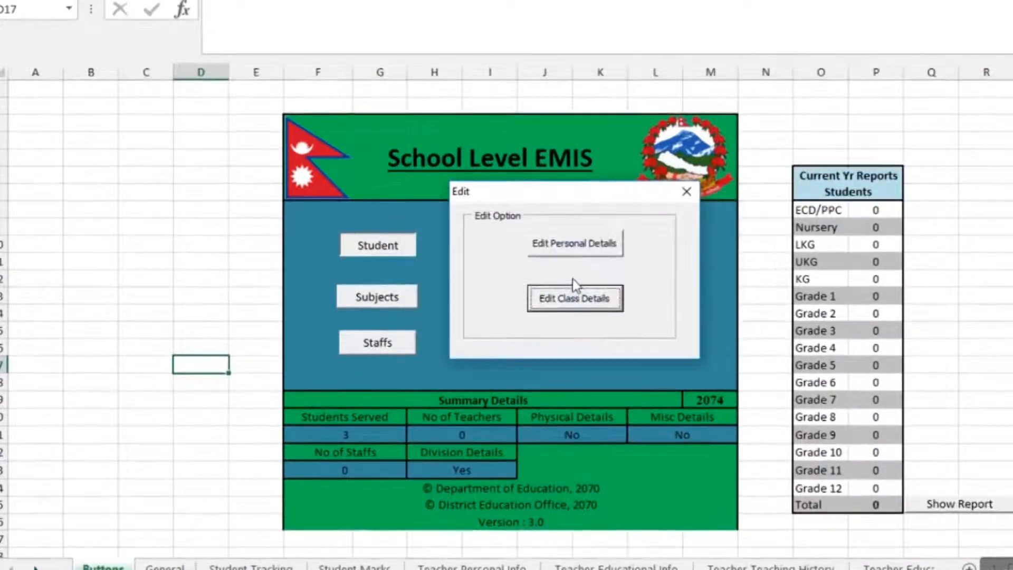
pyautogui.click(581, 302)
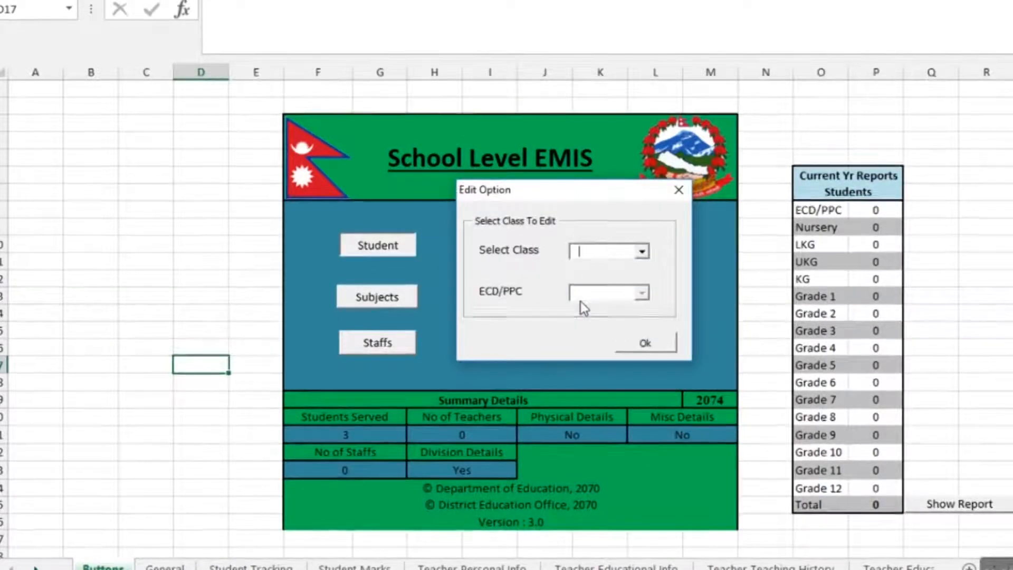
pyautogui.click(642, 252)
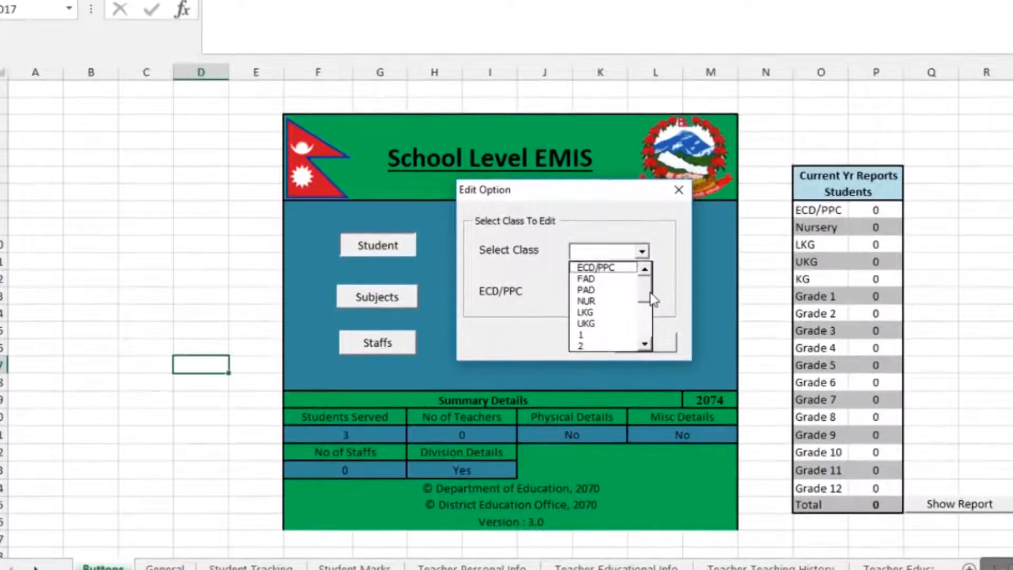
pyautogui.moveTo(650, 292)
pyautogui.mouseDown()
pyautogui.moveTo(650, 338)
pyautogui.moveTo(650, 287)
pyautogui.mouseUp()
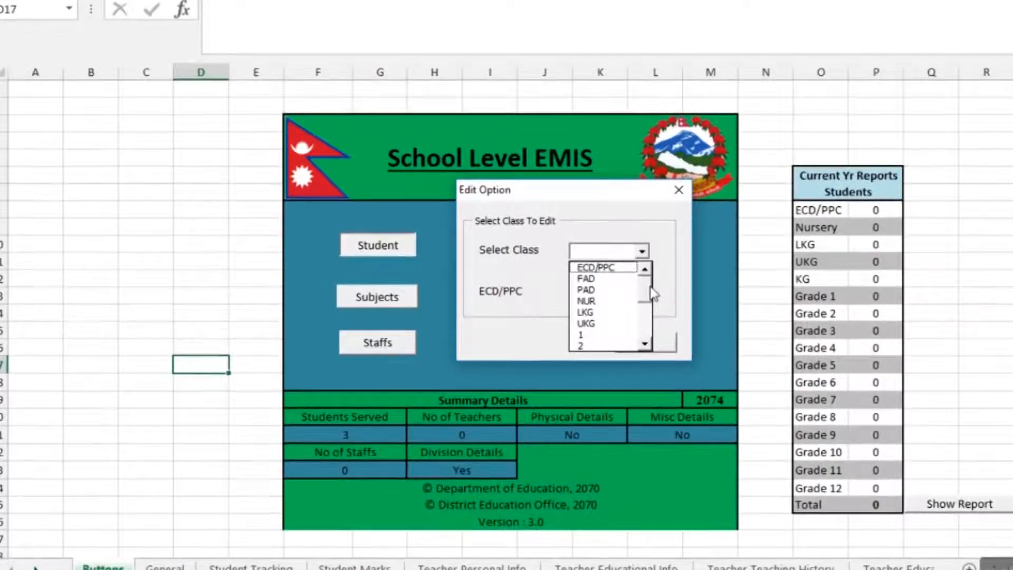
pyautogui.click(596, 267)
pyautogui.click(648, 344)
pyautogui.click(976, 130)
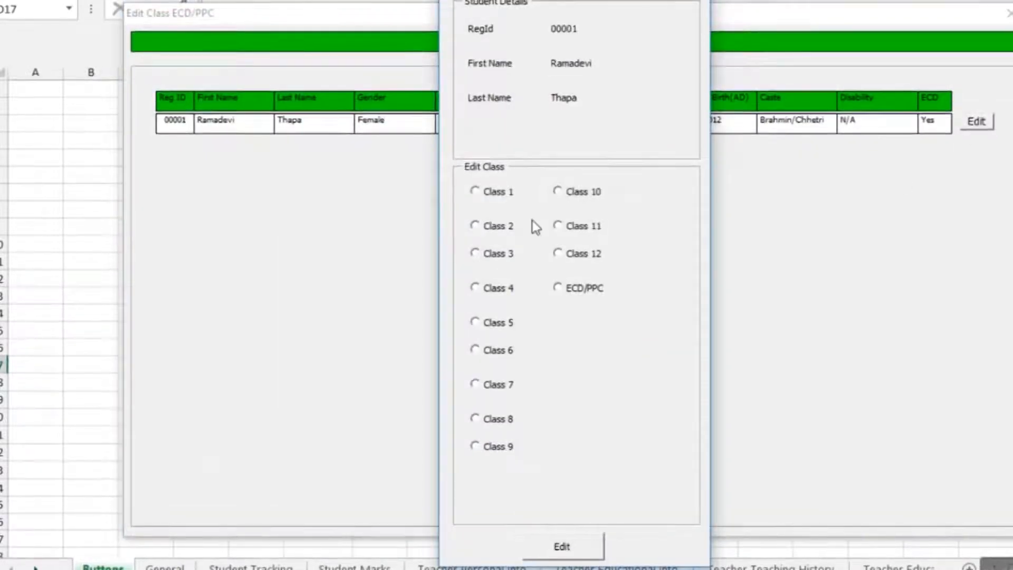
# Change student 00001's class to Class 1, confirm the success message, and close the form
pyautogui.click(474, 191)
pyautogui.click(560, 545)
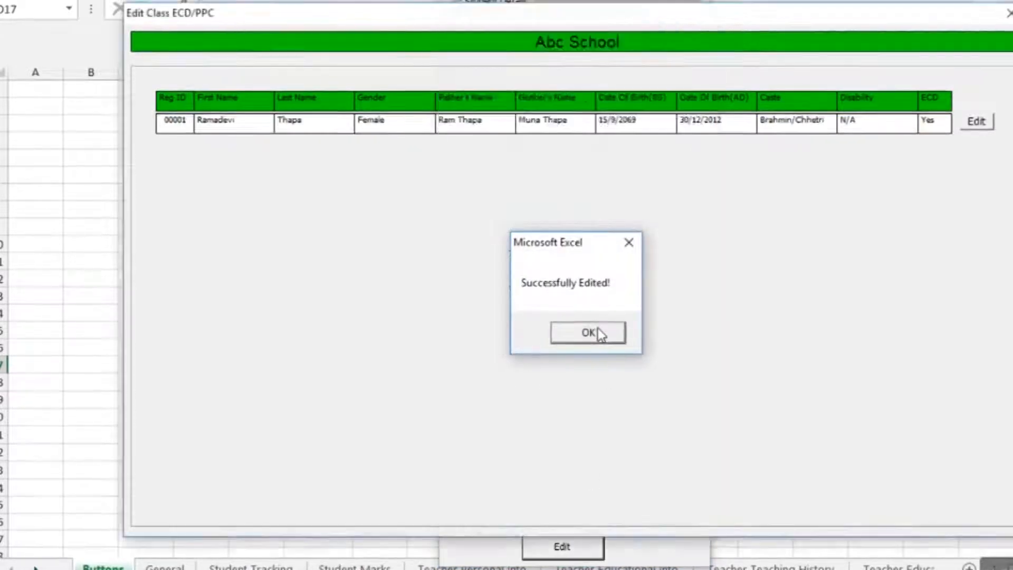
pyautogui.click(598, 331)
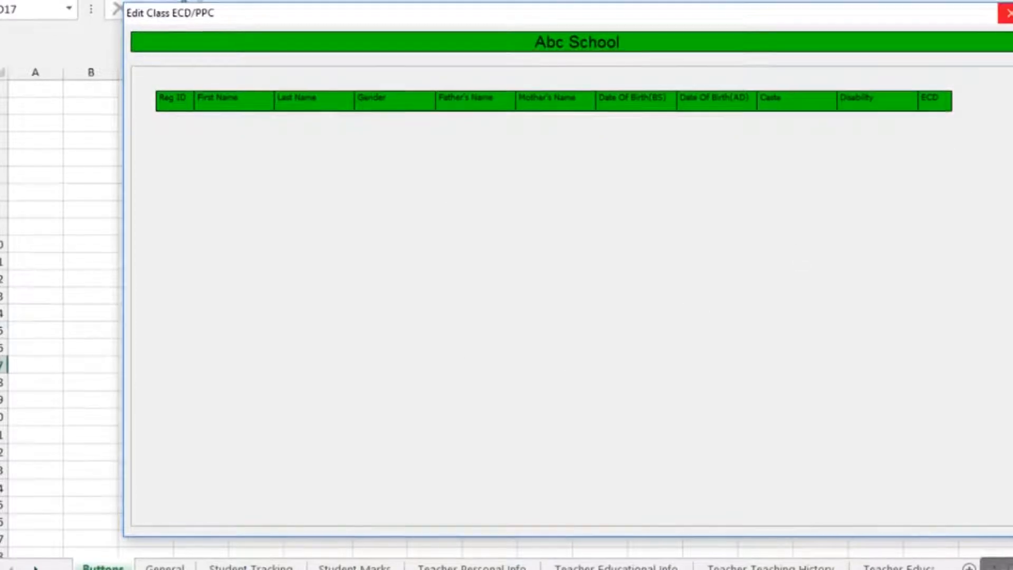
pyautogui.click(1007, 13)
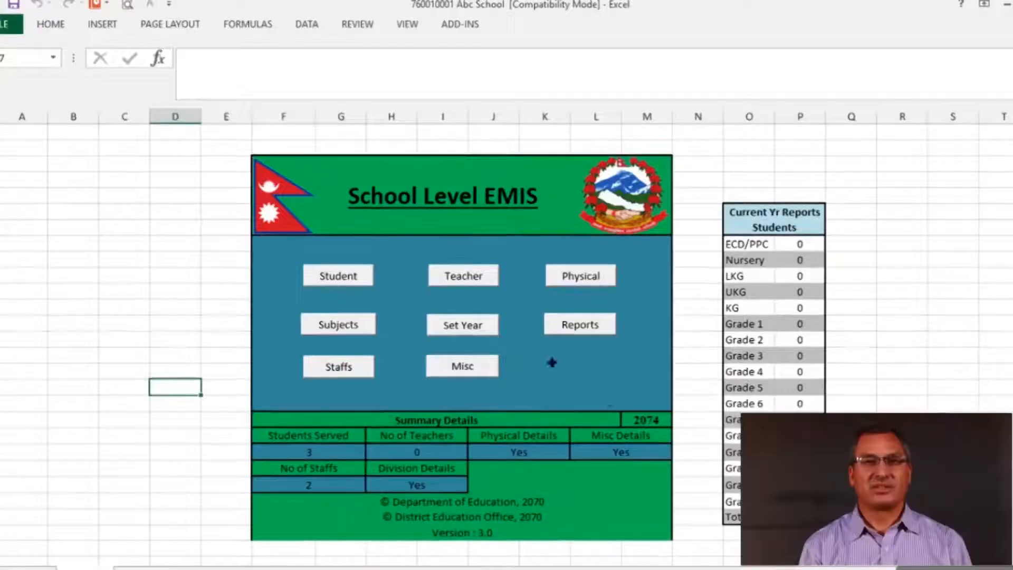
# Open Teacher Management and launch the blank Add Teacher Personal Details form
pyautogui.click(473, 278)
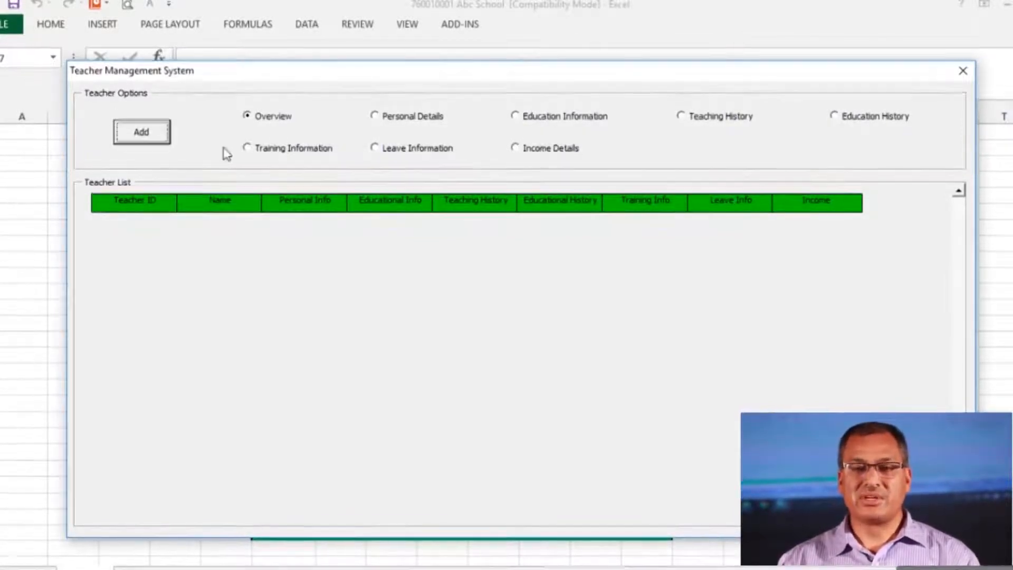
pyautogui.click(144, 136)
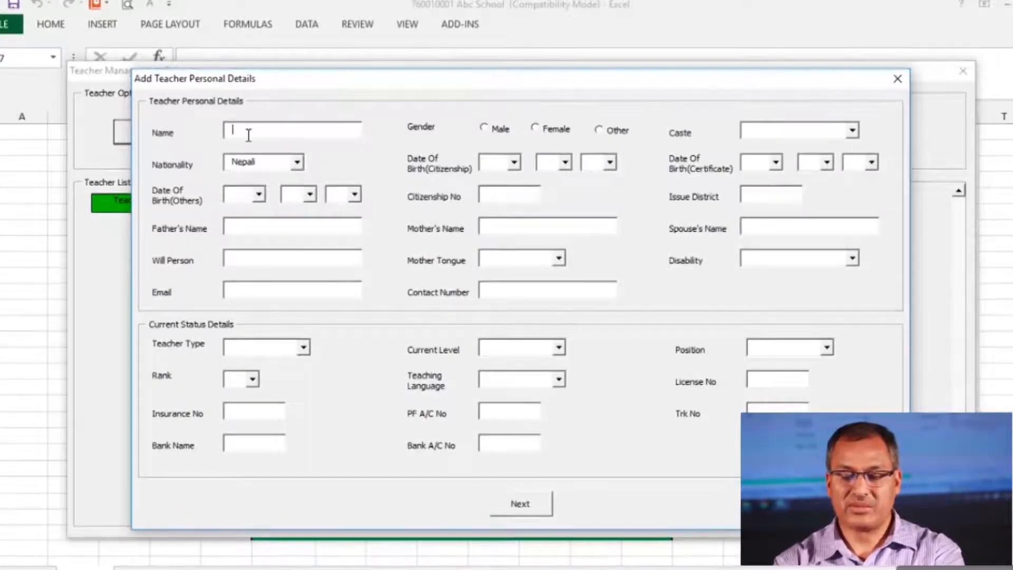
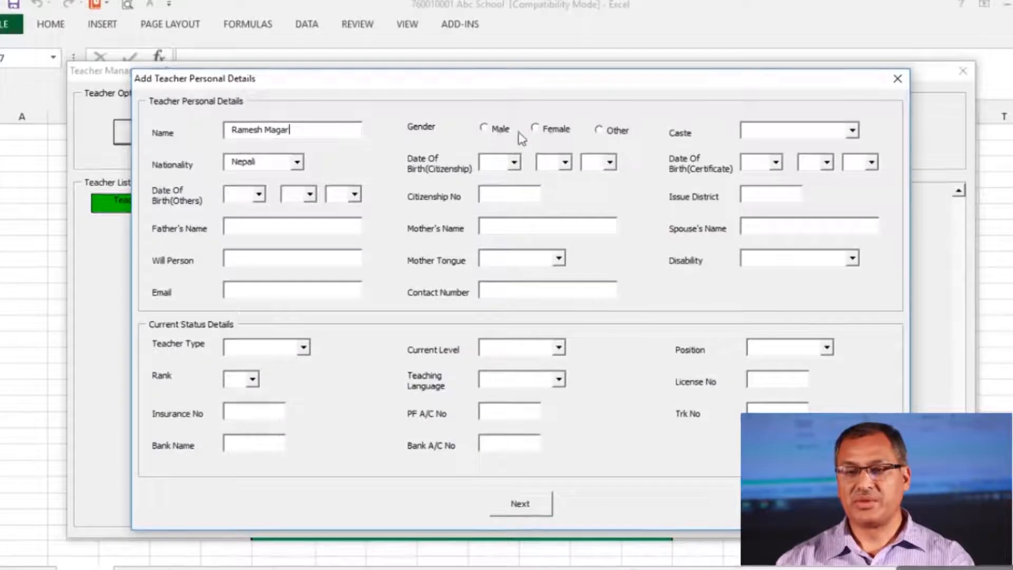
# Enter the teacher's full name, with gender Male, caste Janajati and nationality Nepali
pyautogui.click(485, 128)
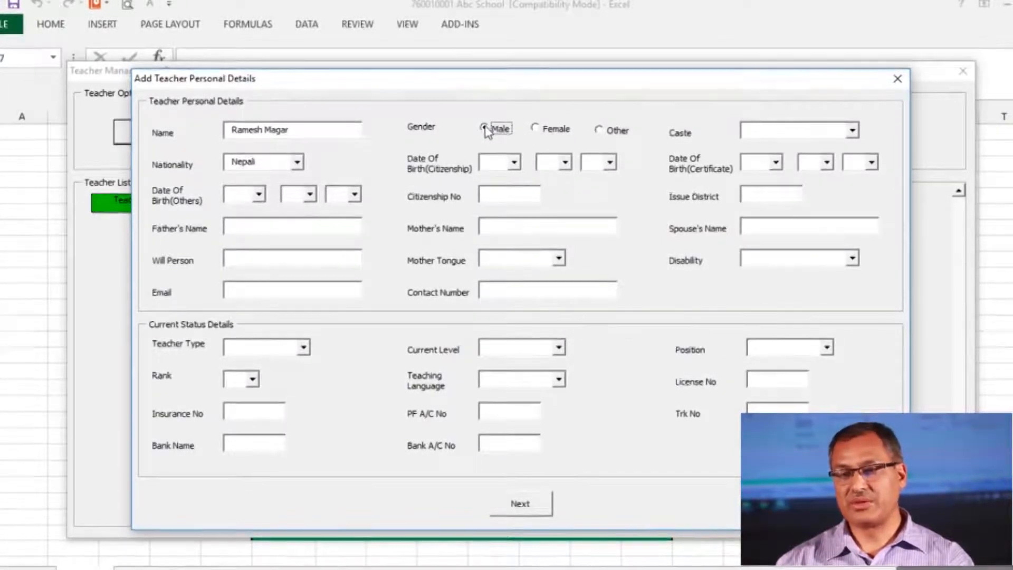
pyautogui.click(852, 131)
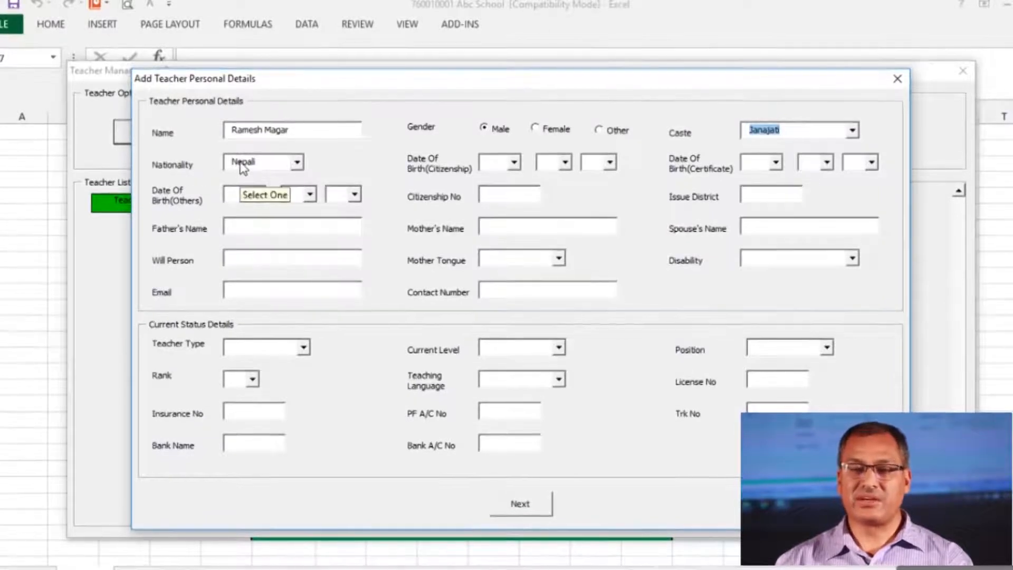
pyautogui.click(297, 164)
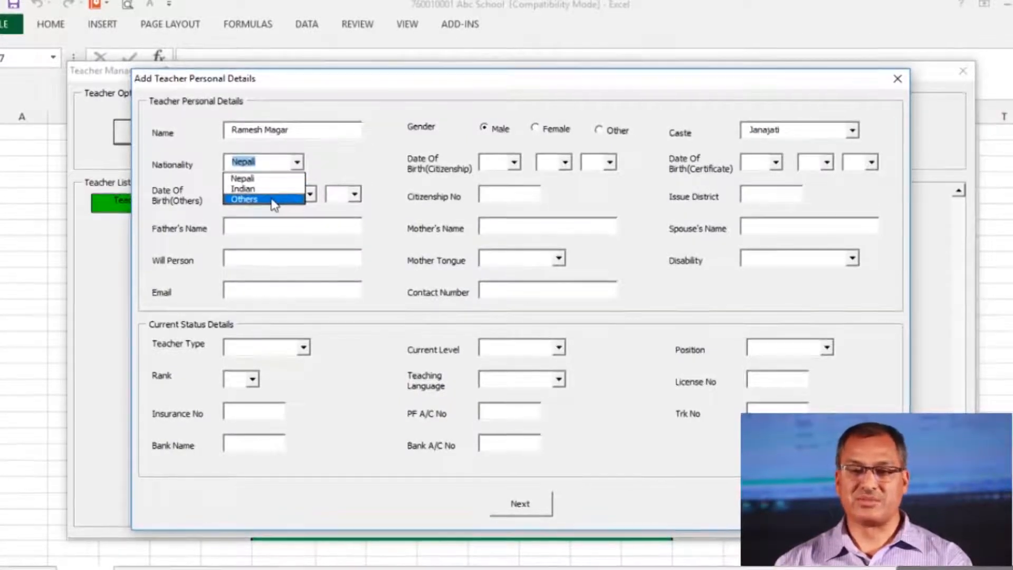
pyautogui.click(270, 179)
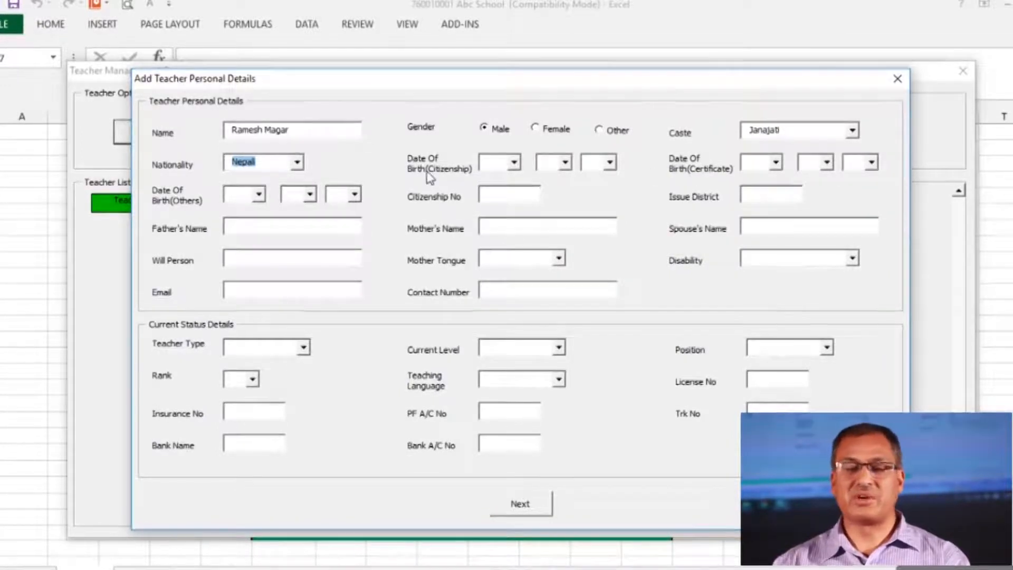
# Set the birth date to 2036/6/8, with certificate birth date 2036/7/8
pyautogui.click(504, 165)
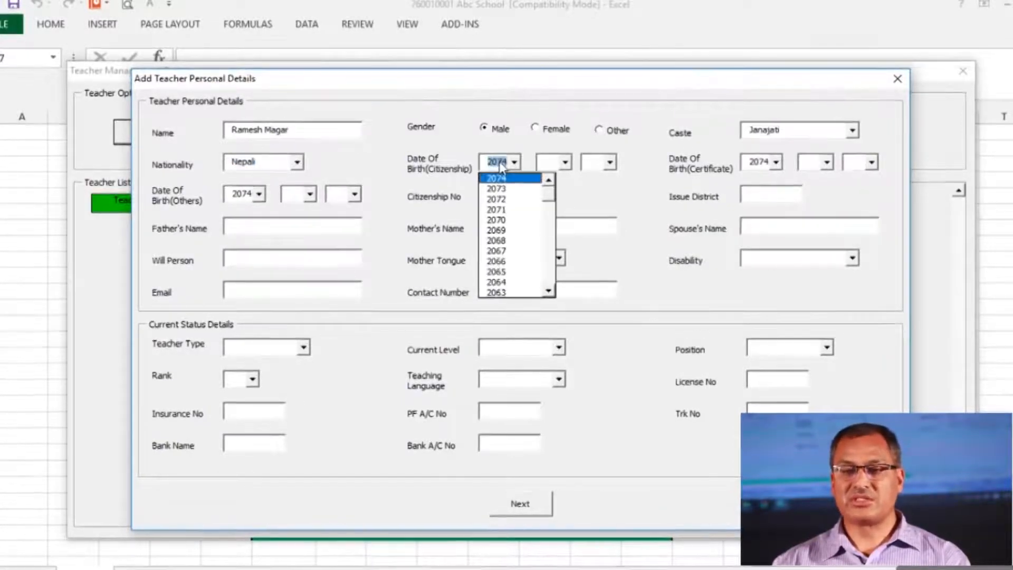
pyautogui.write('2036')
pyautogui.click(558, 167)
pyautogui.write('6')
pyautogui.click(609, 165)
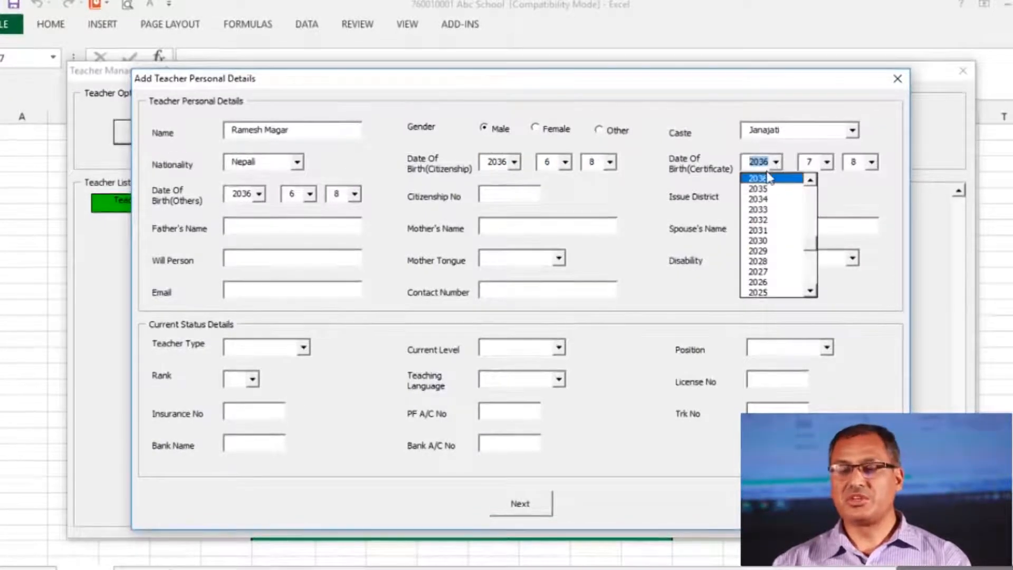
pyautogui.click(762, 179)
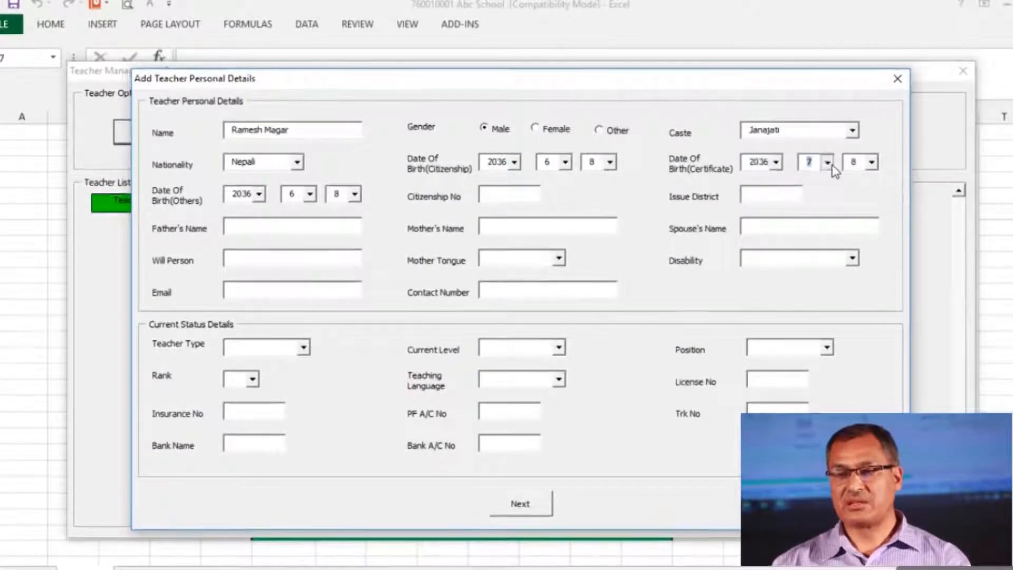
pyautogui.click(826, 162)
pyautogui.click(823, 236)
pyautogui.click(871, 163)
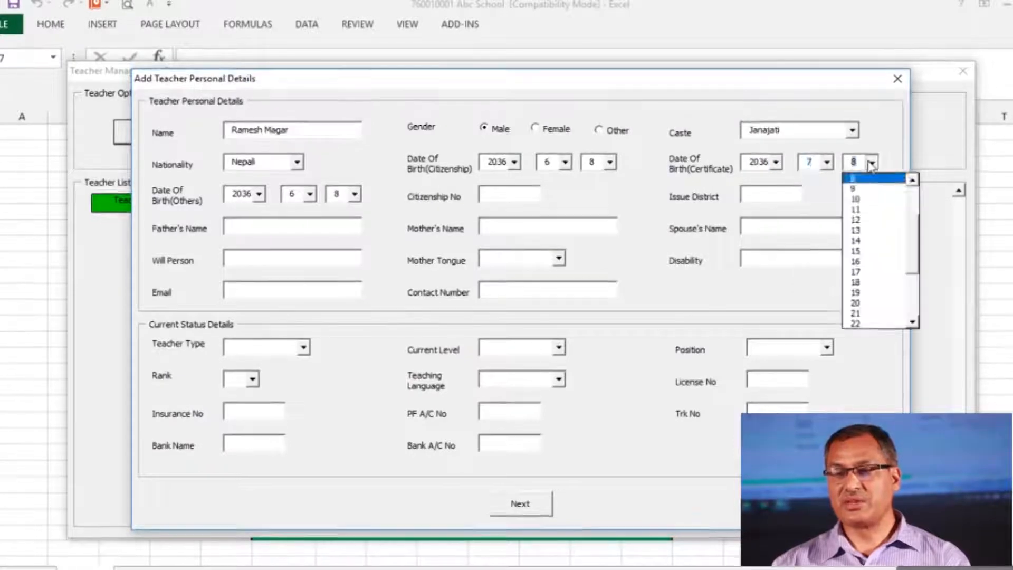
pyautogui.click(873, 163)
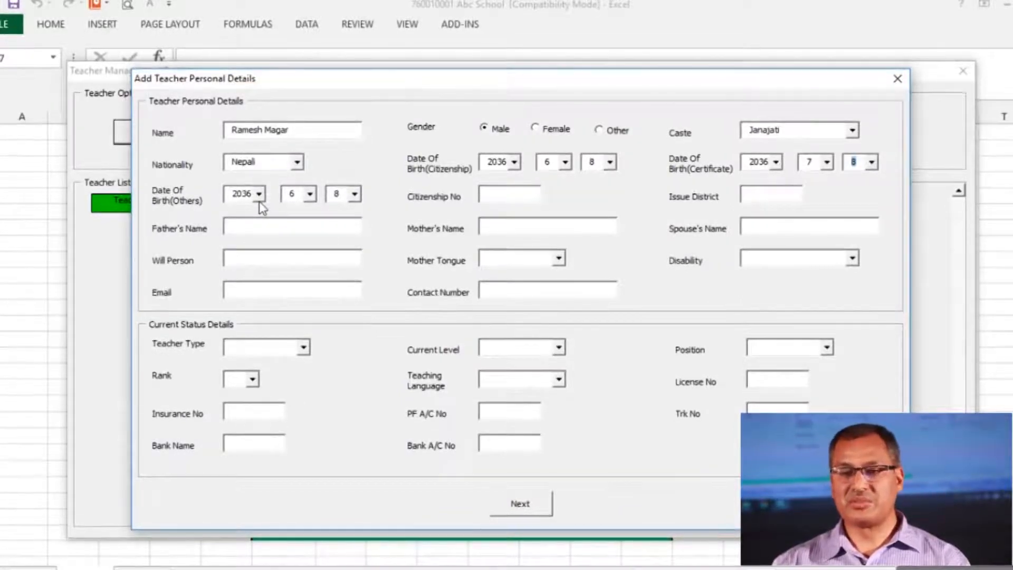
# Enter the teacher's citizenship number
pyautogui.click(504, 204)
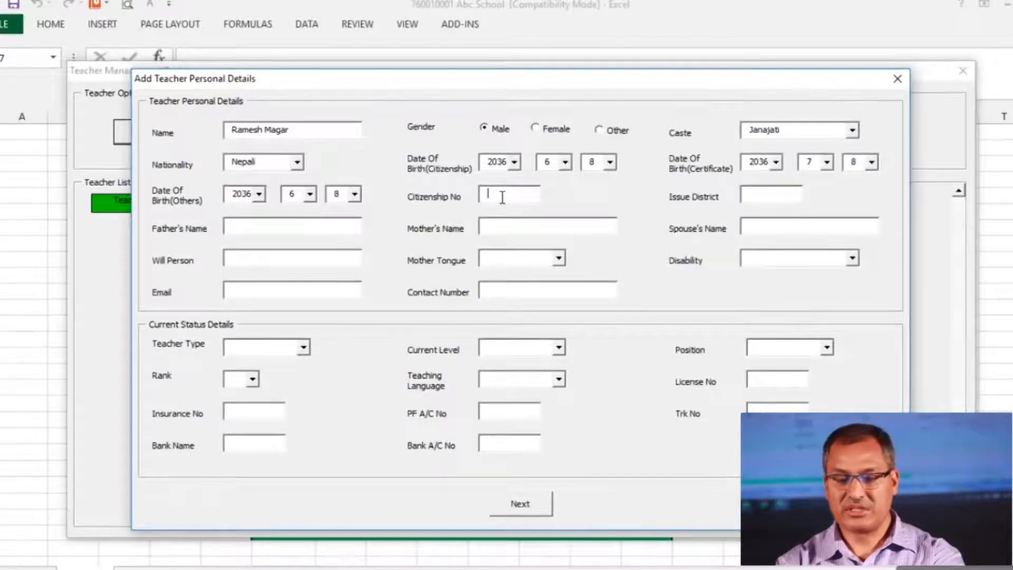
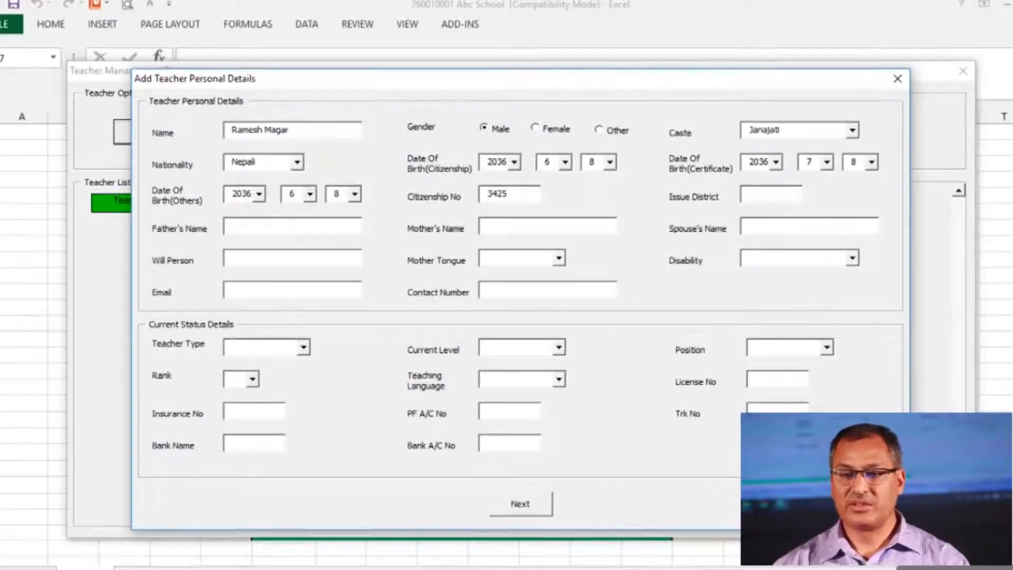
pyautogui.click(762, 203)
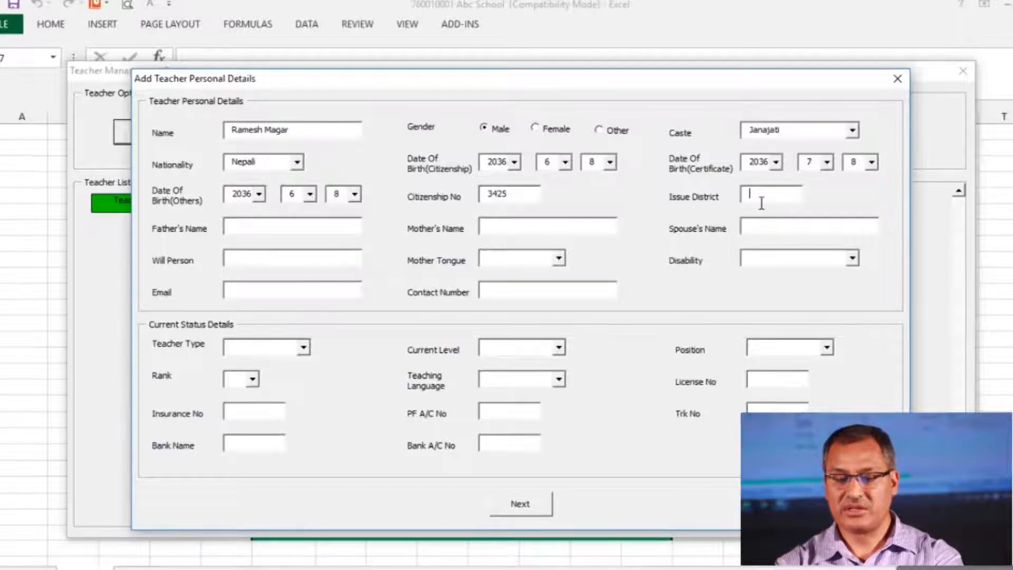
# Set Issue District to Mugu and enter the father's and mother's names
pyautogui.write('Mugu')
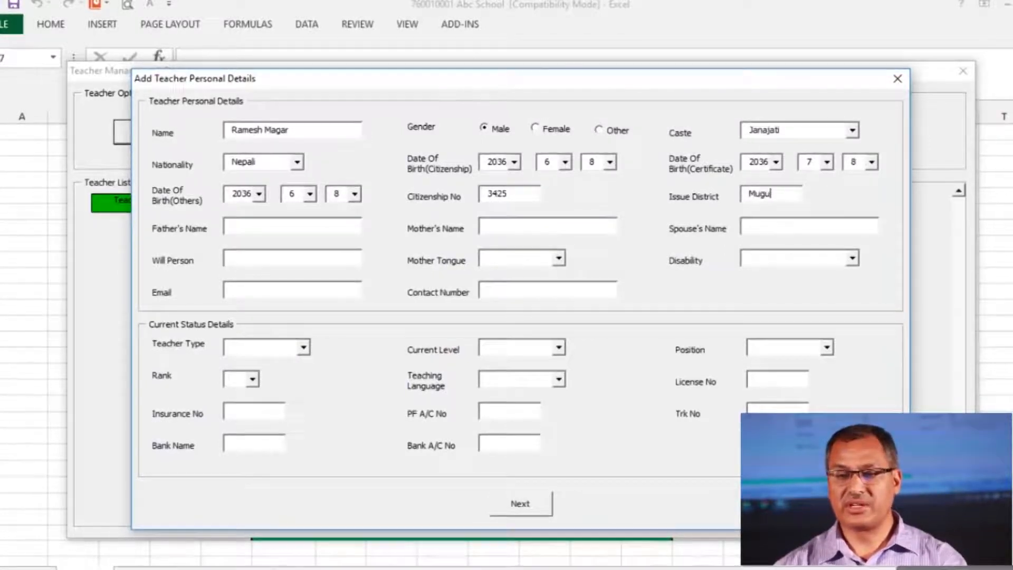
pyautogui.click(254, 232)
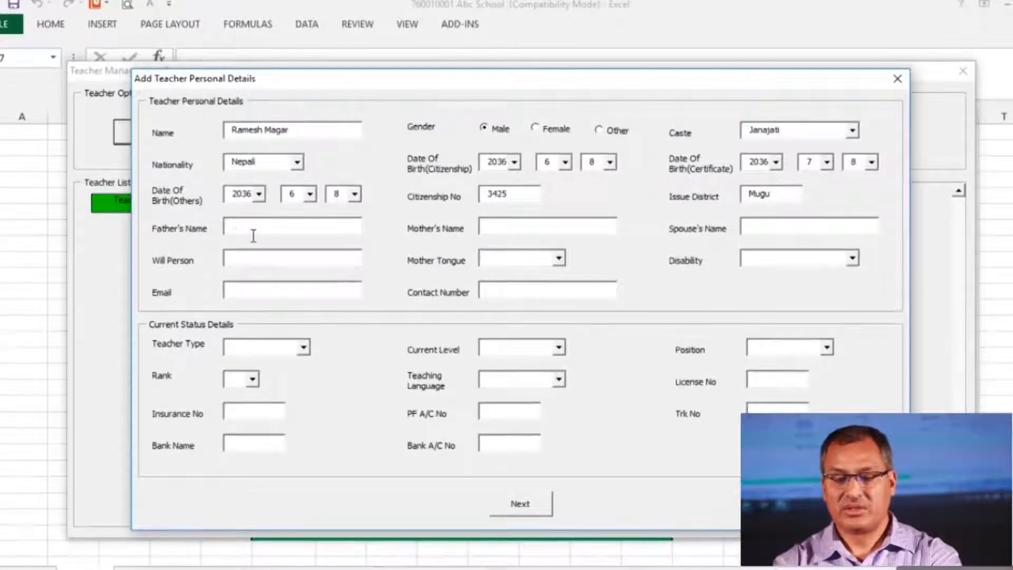
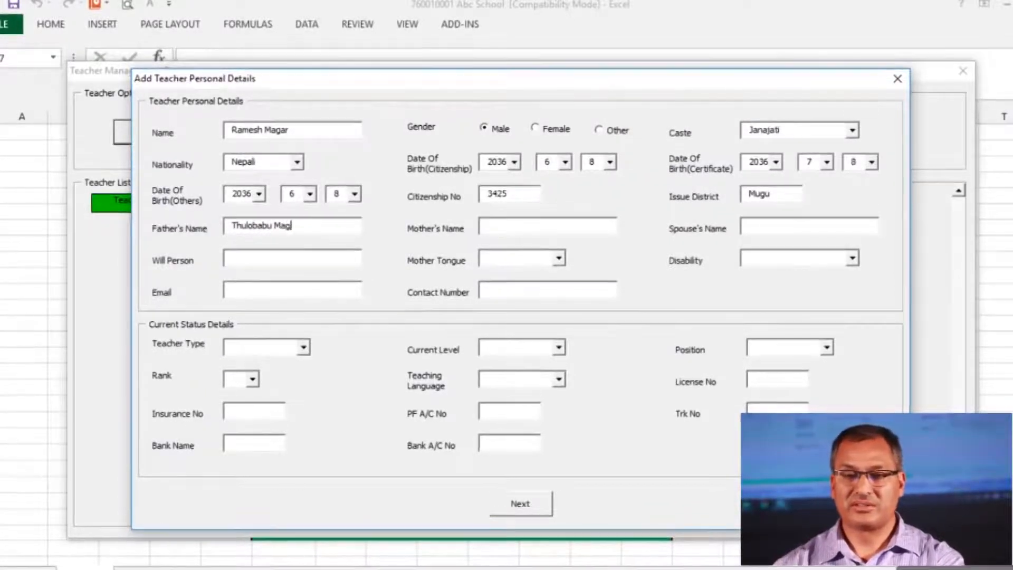
pyautogui.click(504, 235)
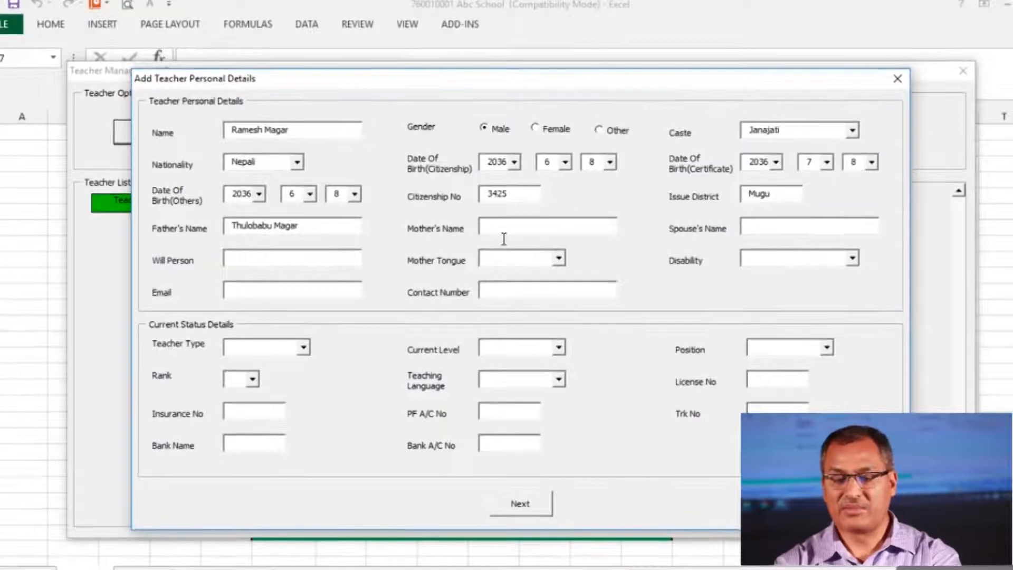
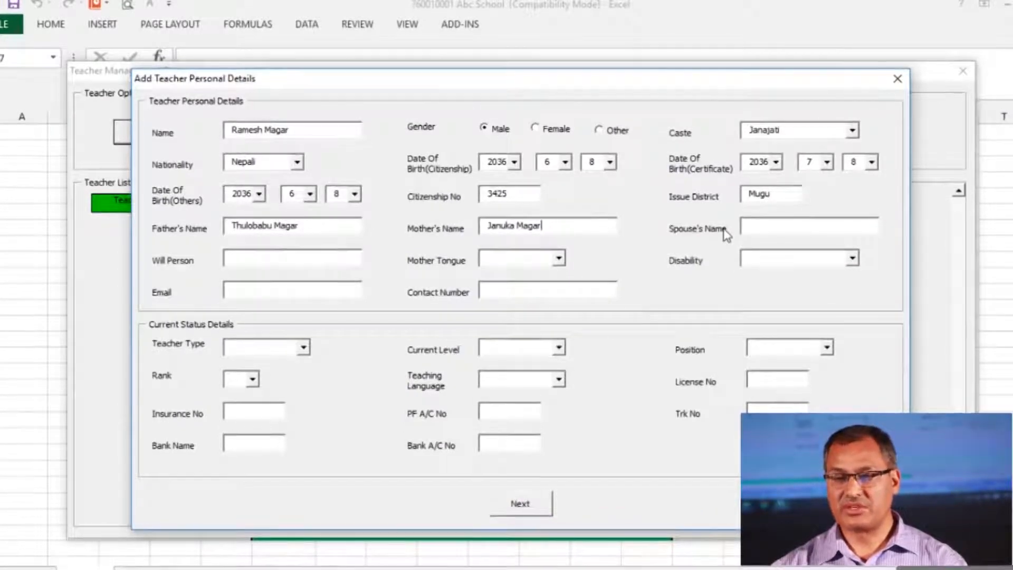
# Enter the spouse's name and the same name as the will person
pyautogui.click(762, 233)
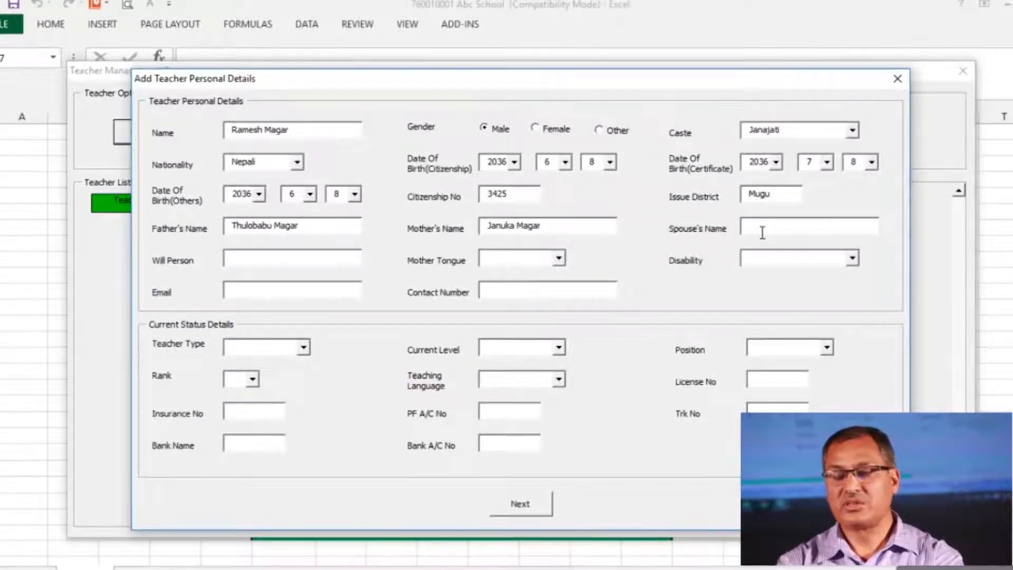
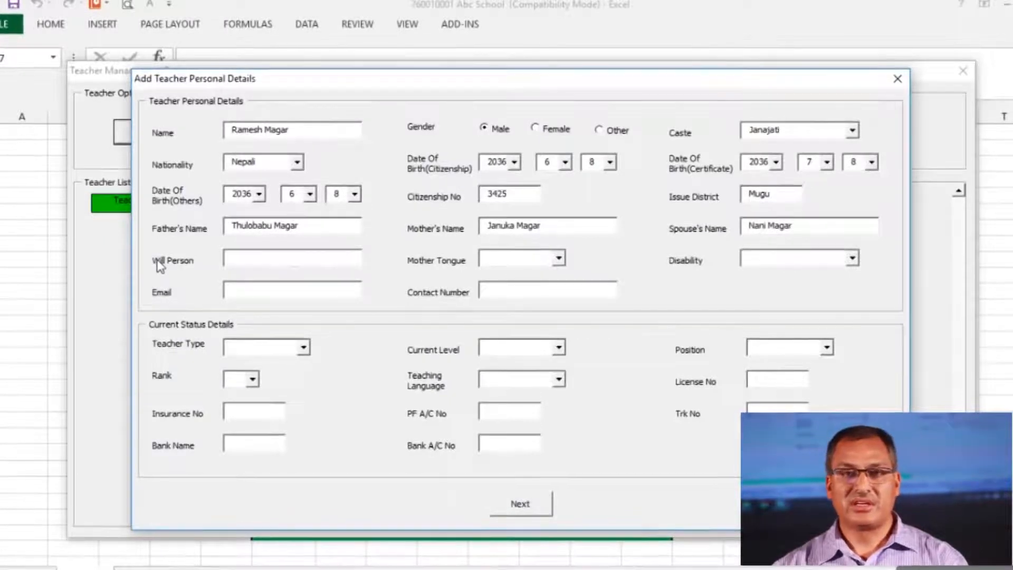
pyautogui.click(239, 263)
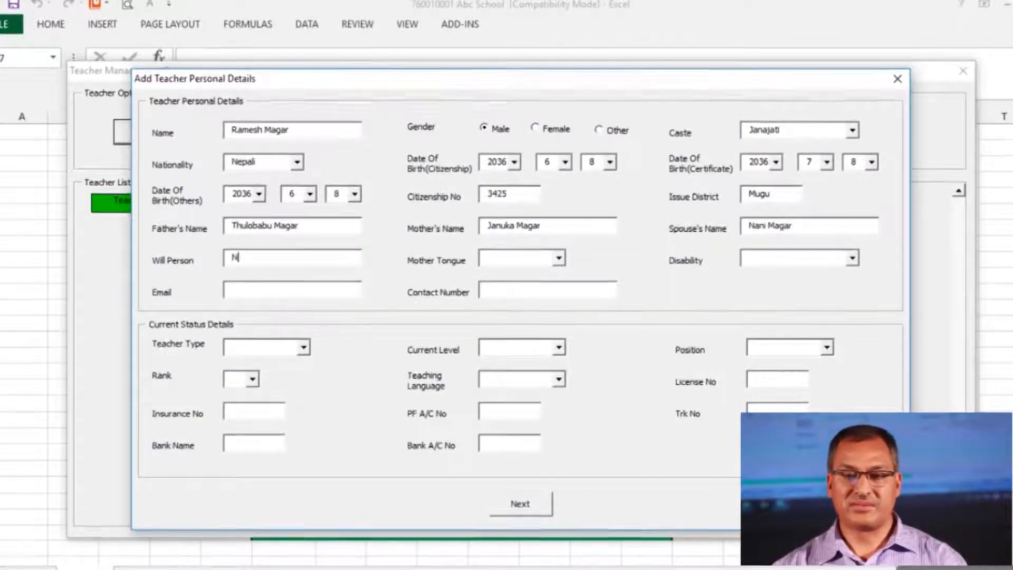
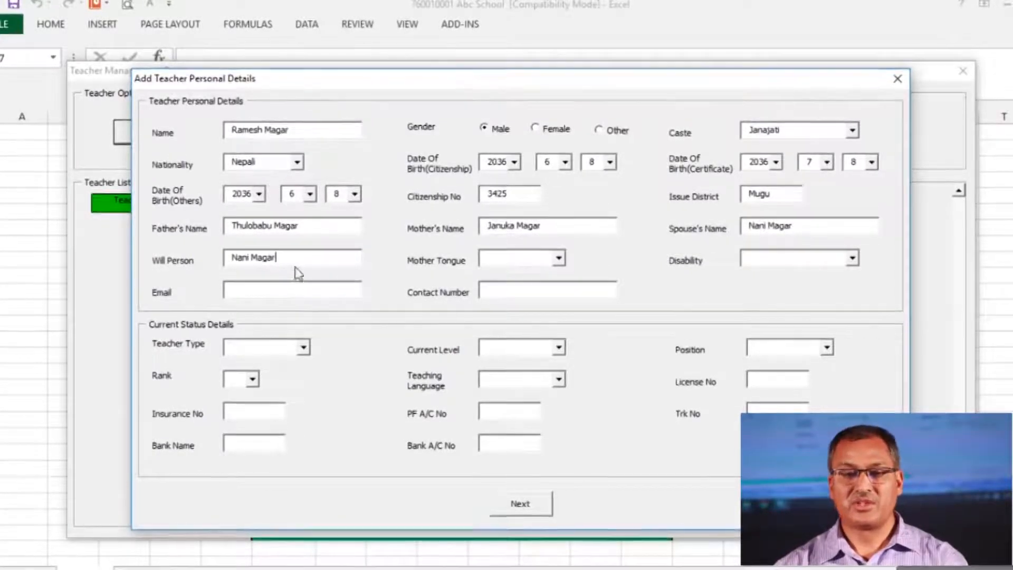
# Set Mother Tongue to Magar and Disability to N/A
pyautogui.click(559, 260)
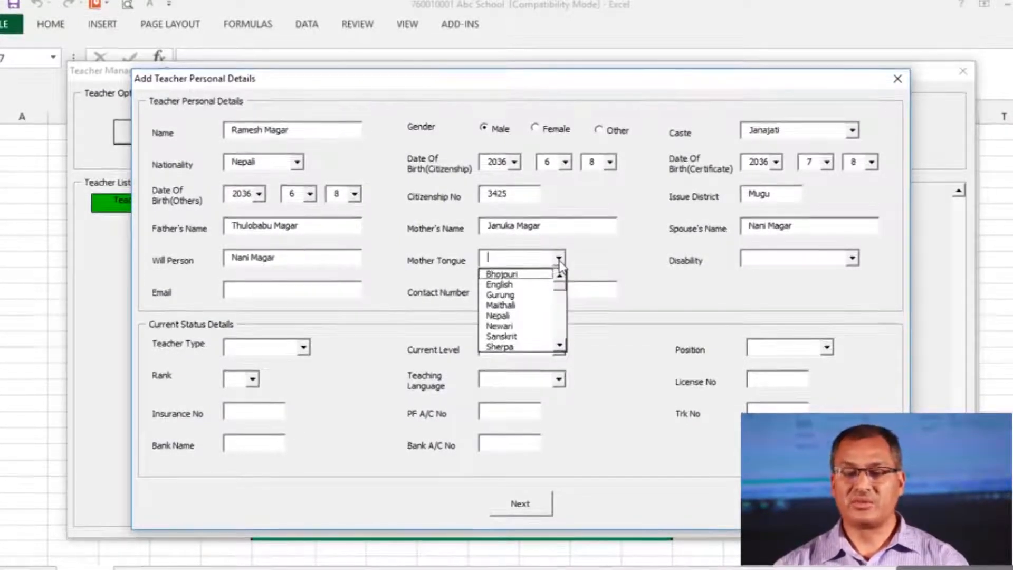
pyautogui.press('Down')
pyautogui.press('Down')
pyautogui.press('Down')
pyautogui.press('Down')
pyautogui.press('Down')
pyautogui.press('Down')
pyautogui.press('Down')
pyautogui.press('Down')
pyautogui.press('Down')
pyautogui.press('Down')
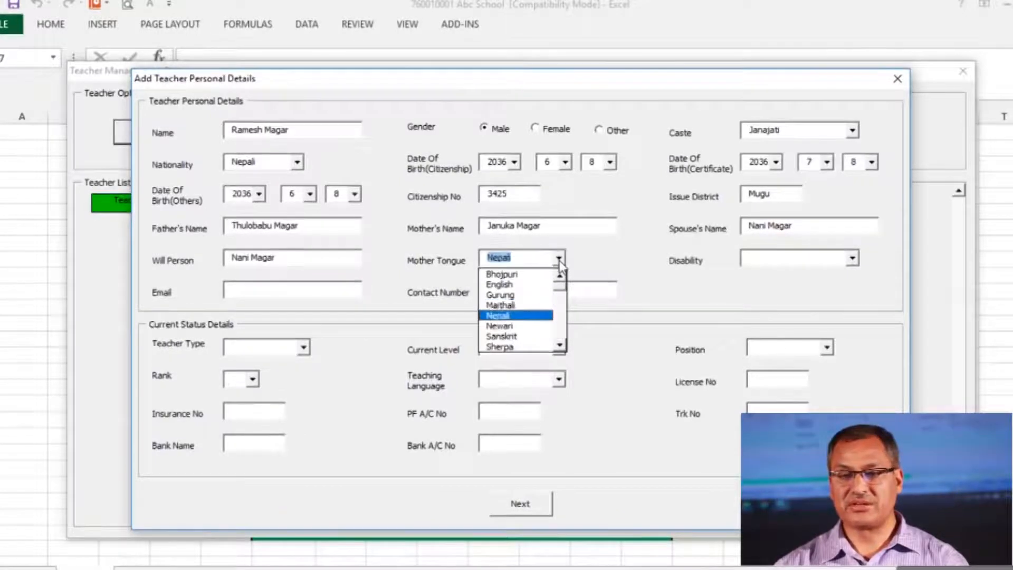
pyautogui.press('Down')
pyautogui.press('Down')
pyautogui.press('Down')
pyautogui.press('Down')
pyautogui.press('Down')
pyautogui.press('Down')
pyautogui.press('Down')
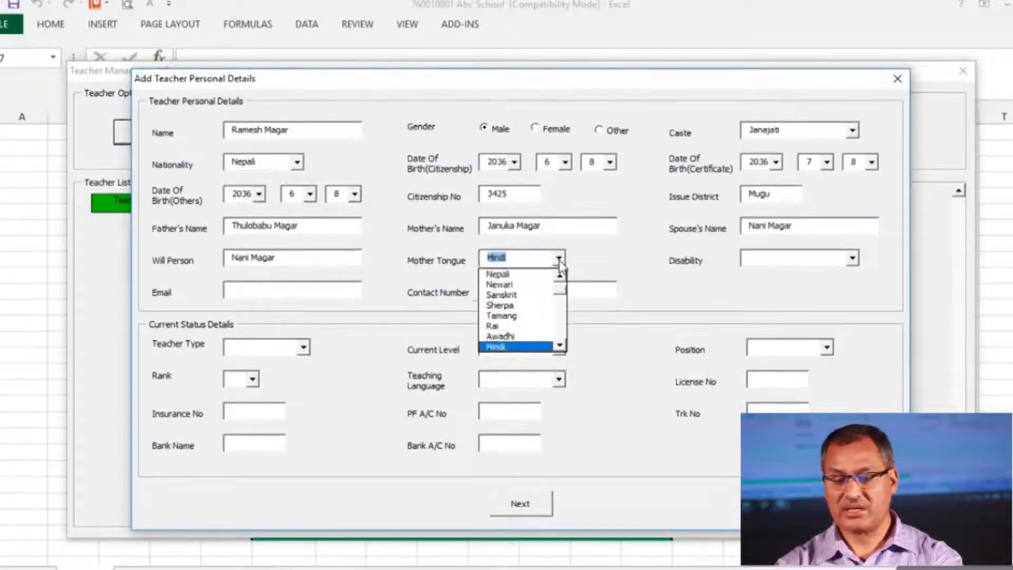
pyautogui.press('Up')
pyautogui.press('Up')
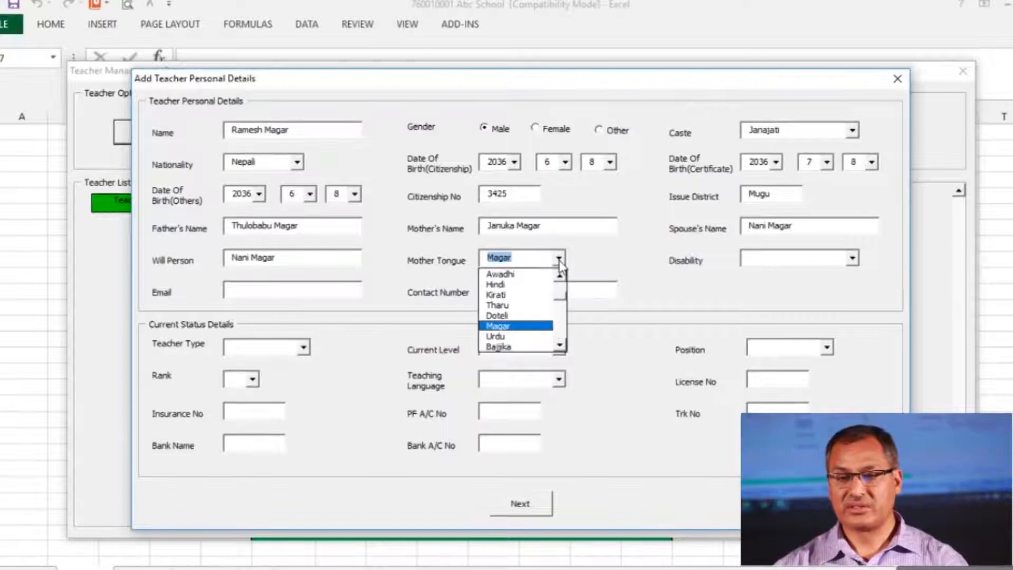
pyautogui.press('Return')
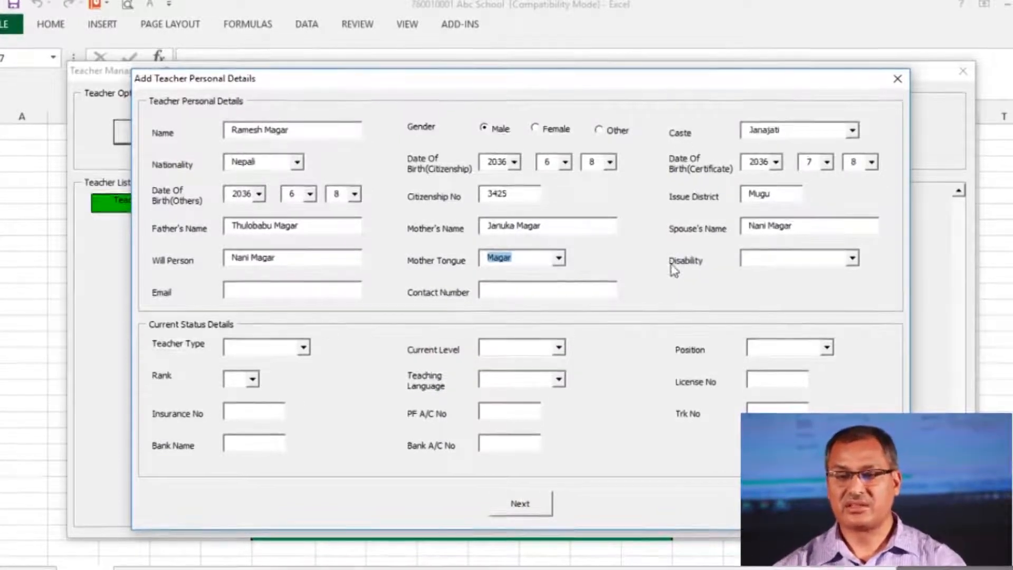
pyautogui.click(853, 259)
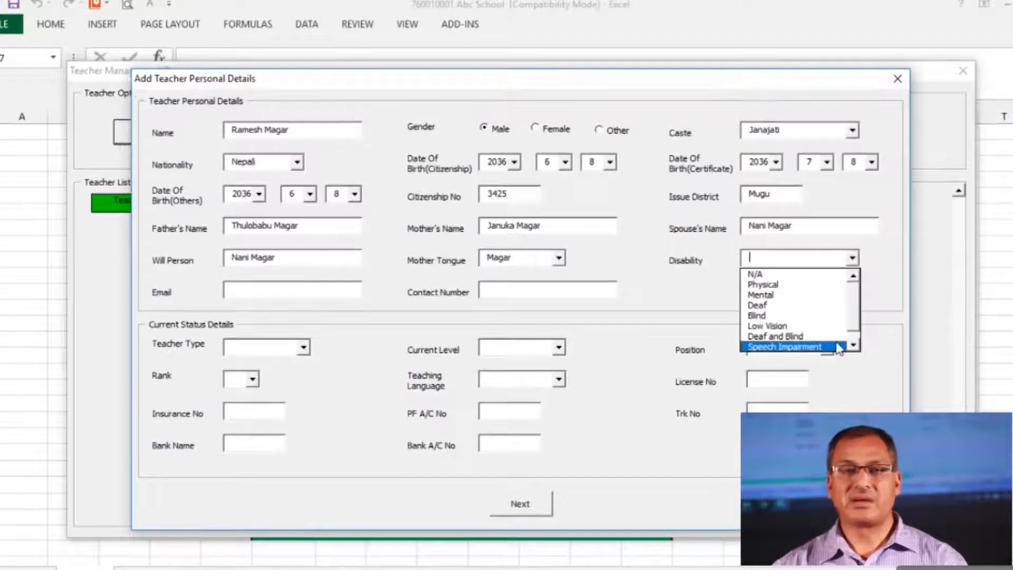
pyautogui.click(824, 275)
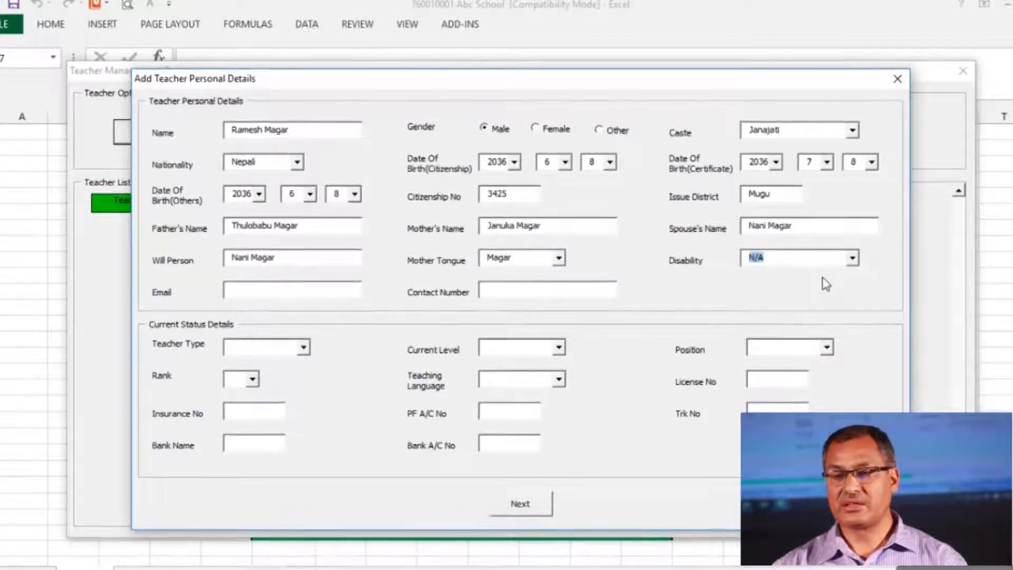
# Fill in the teacher's e-mail address and contact phone number
pyautogui.click(237, 288)
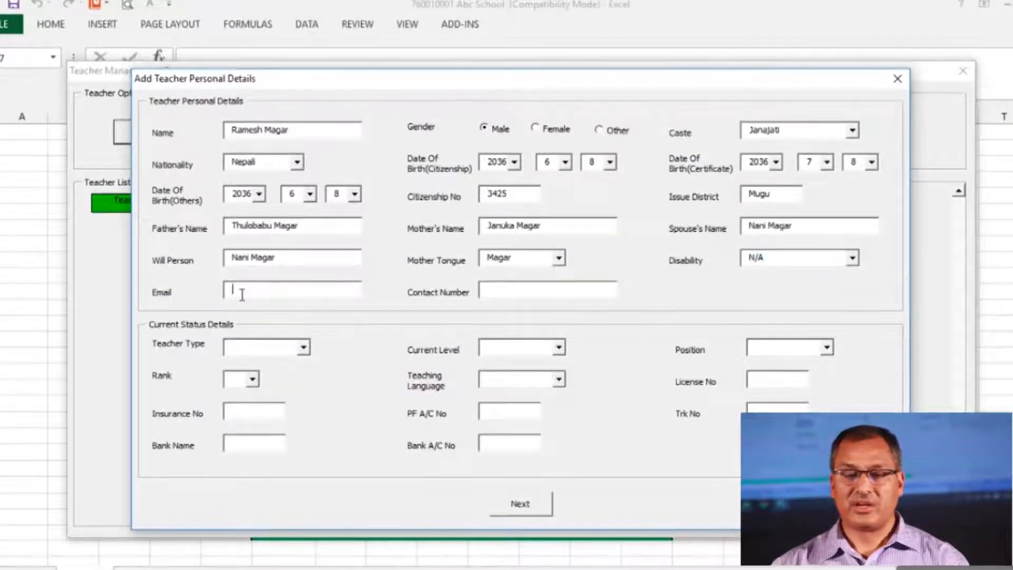
pyautogui.press('Tab')
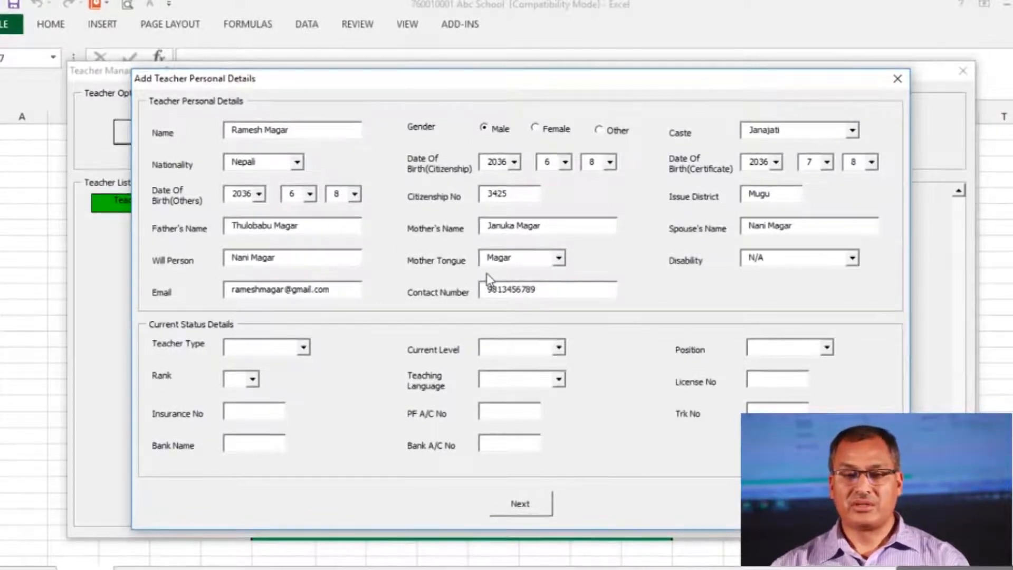
pyautogui.press('Tab')
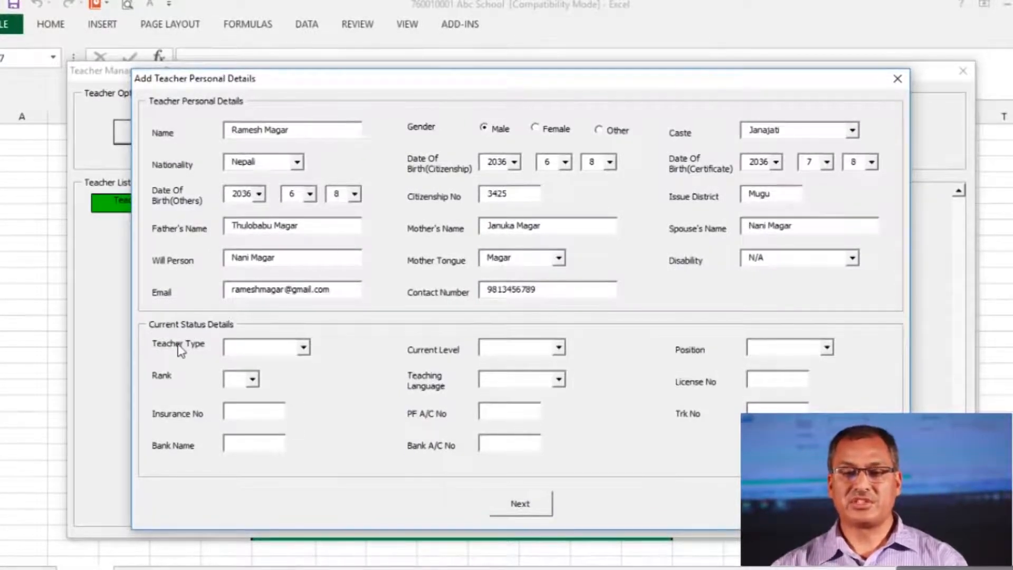
# Set Teacher Type to Head Teacher and Current Level to Primary, then show Position options
pyautogui.click(308, 352)
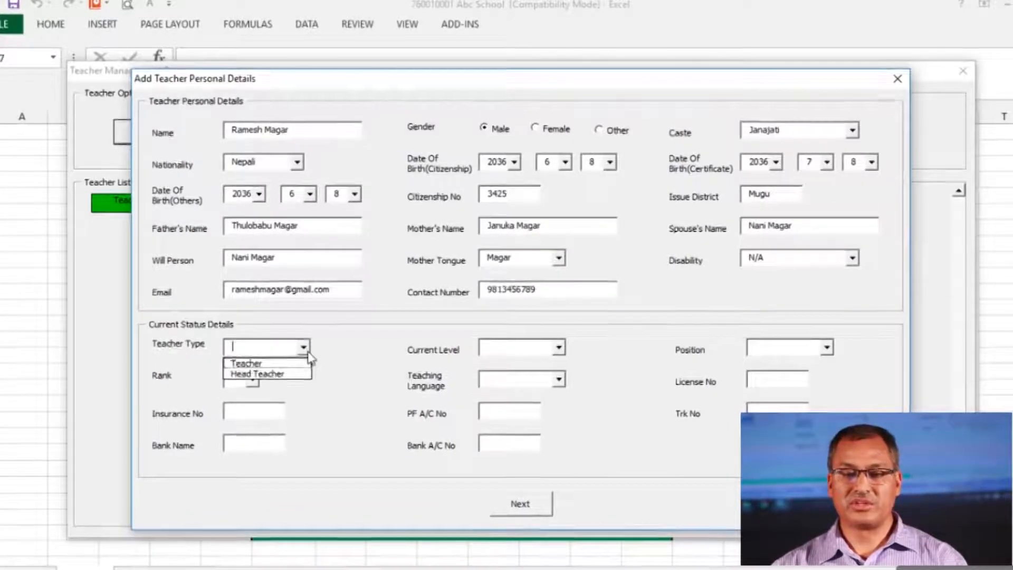
pyautogui.click(285, 375)
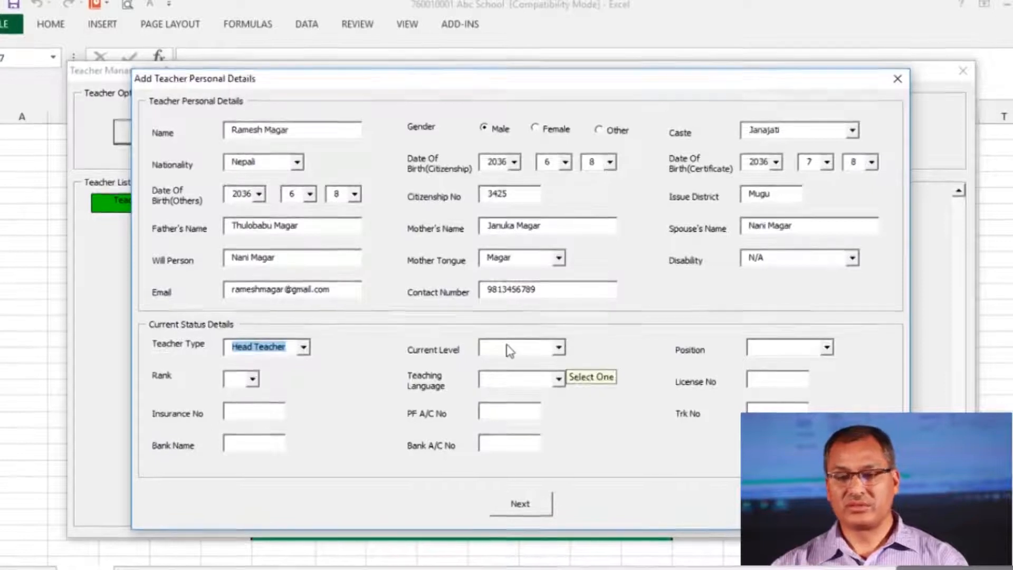
pyautogui.click(559, 348)
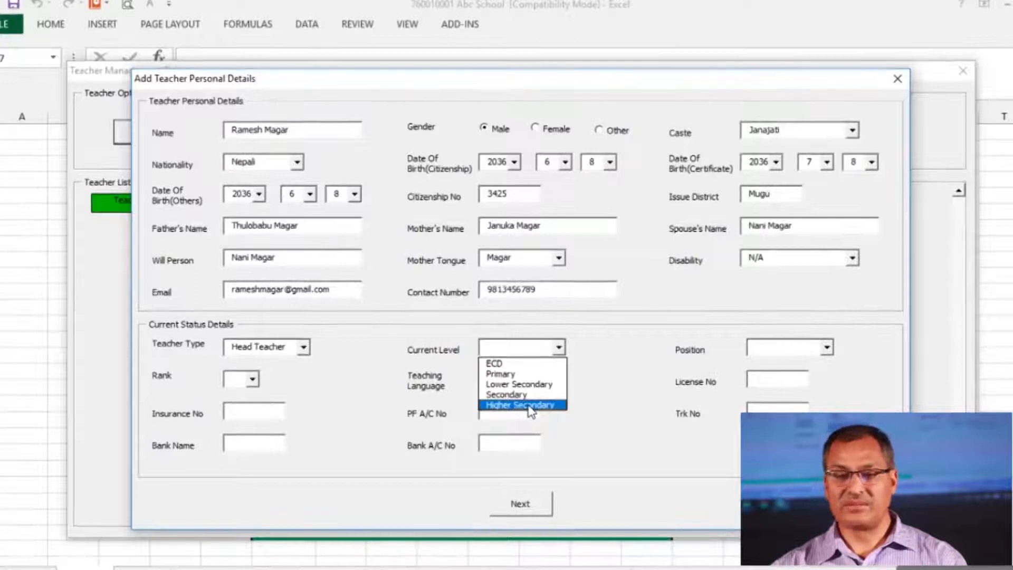
pyautogui.click(525, 376)
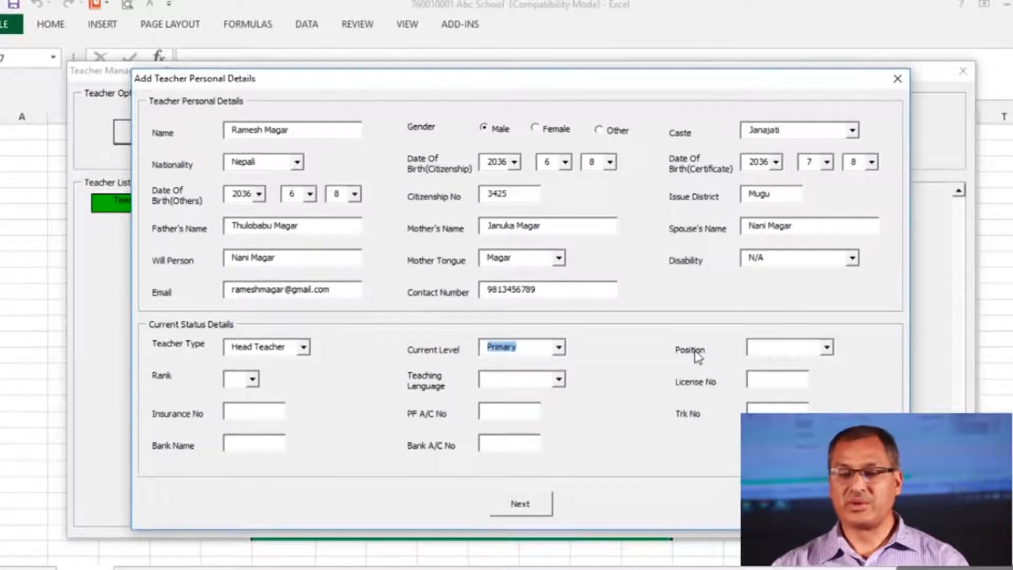
pyautogui.click(826, 349)
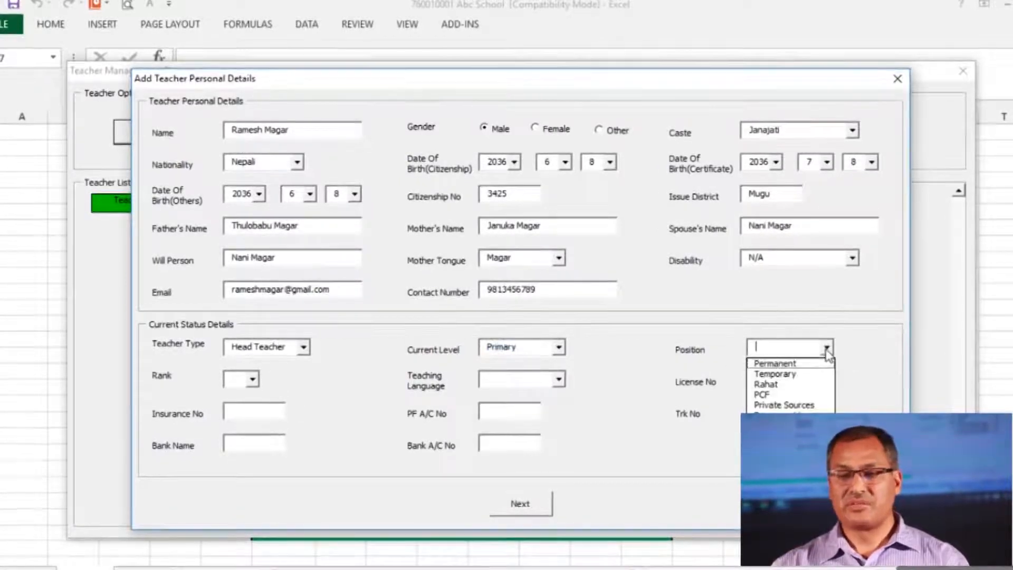
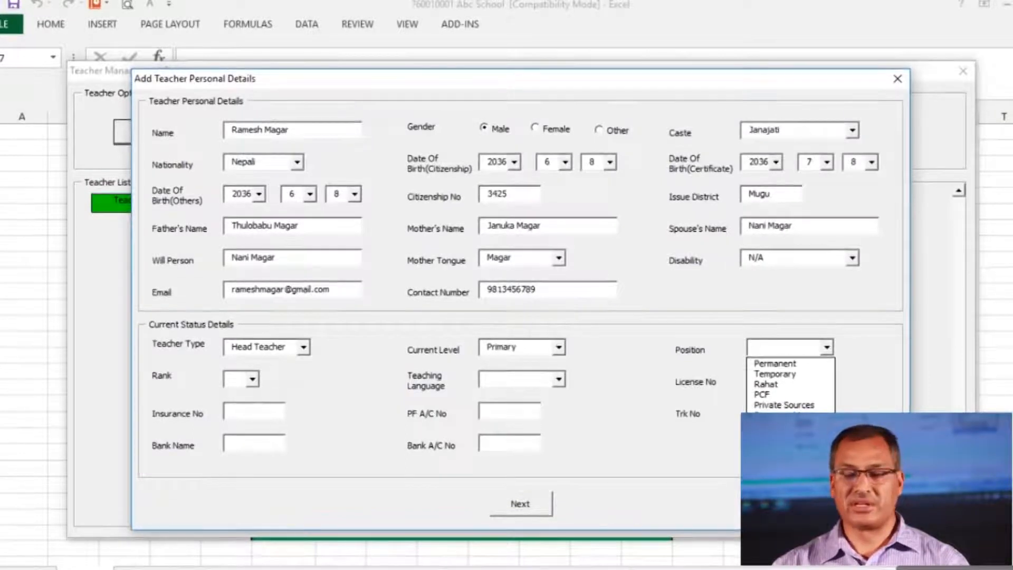
# In the personal details form, choose Permanent position, 2nd rank and Nepali teaching language
pyautogui.click(766, 366)
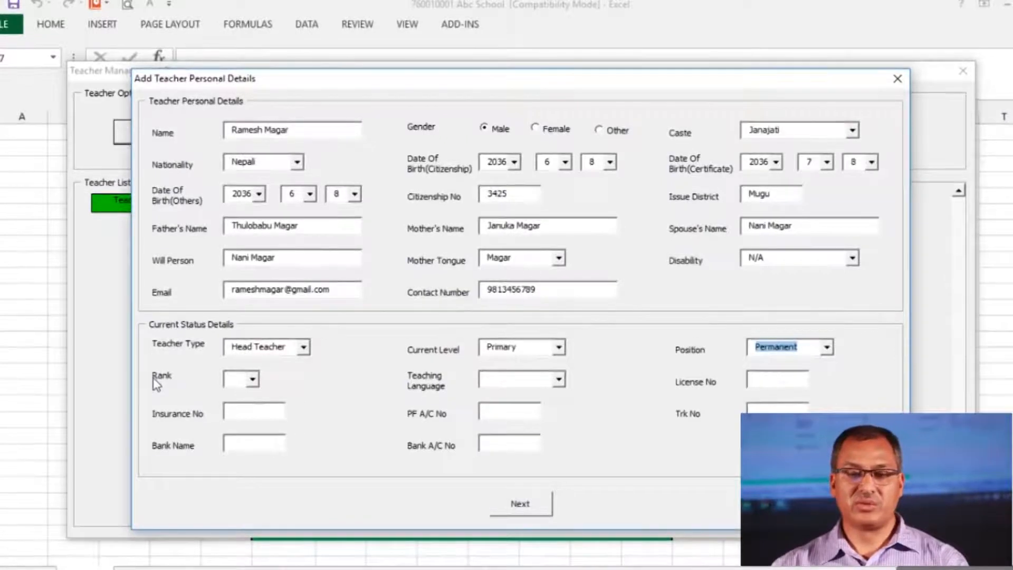
pyautogui.click(253, 380)
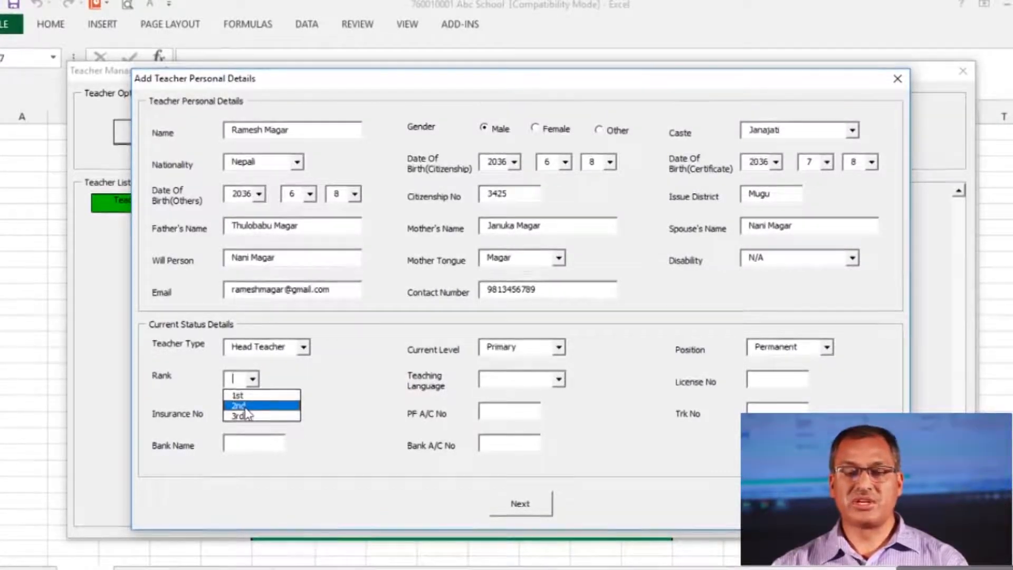
pyautogui.click(246, 406)
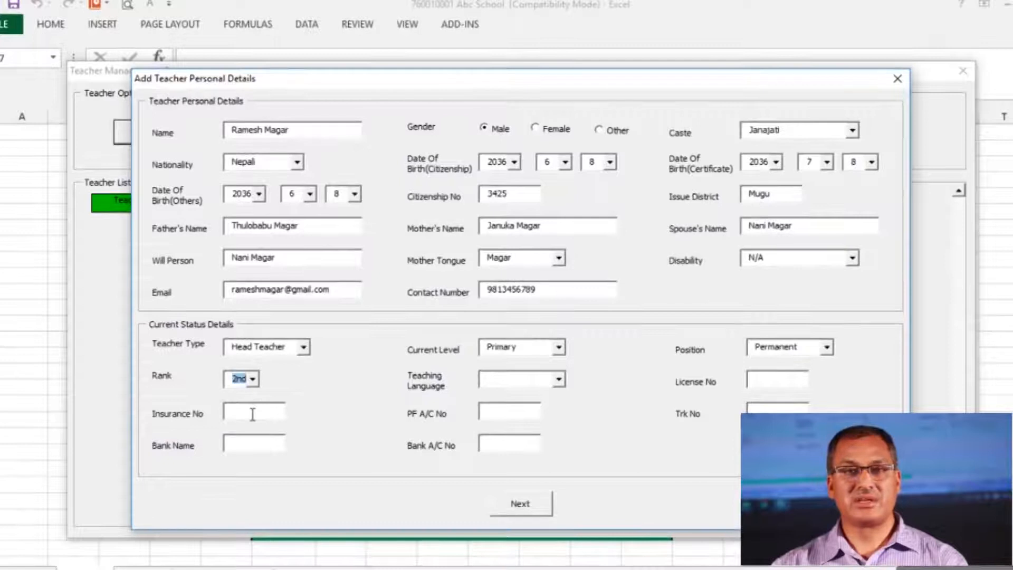
pyautogui.click(557, 380)
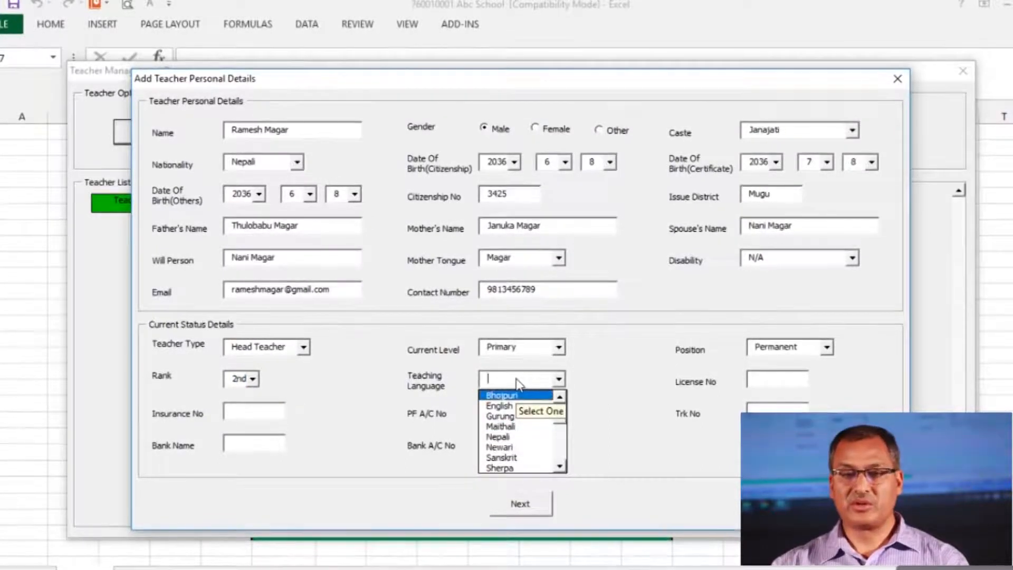
pyautogui.press('n')
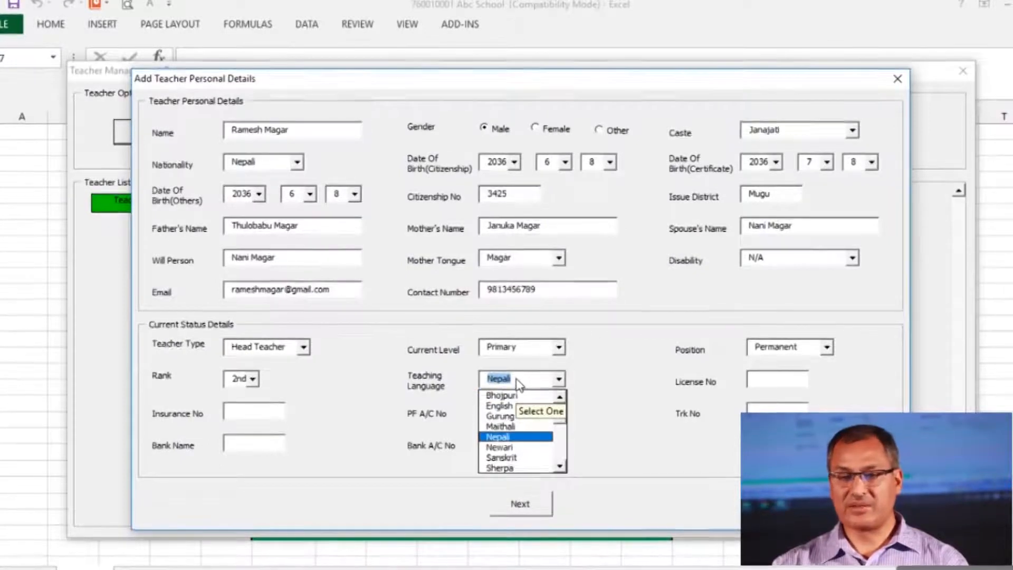
pyautogui.click(519, 384)
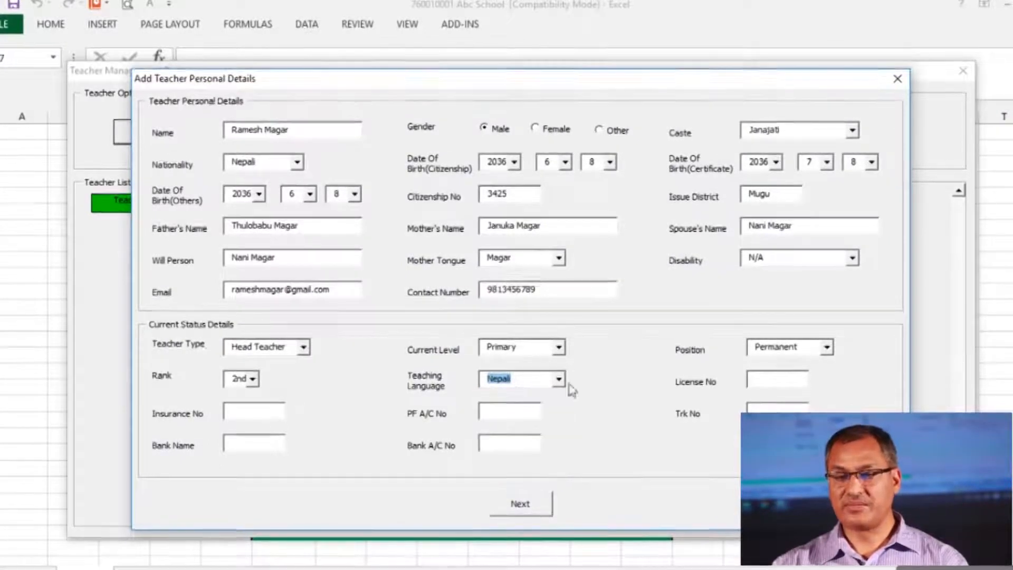
pyautogui.click(771, 387)
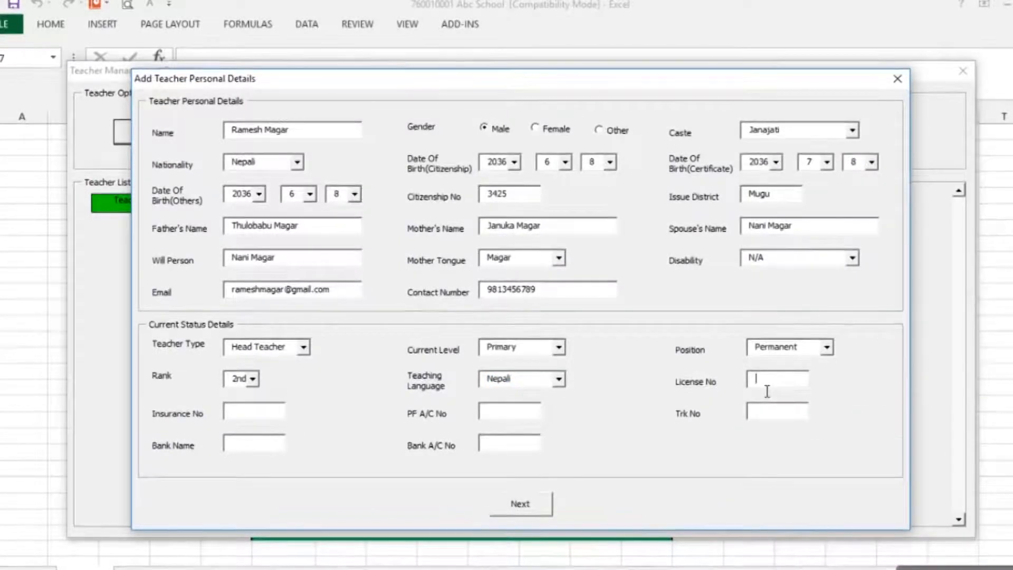
# Fill in the teacher's licence, insurance, PF account and Trk numbers
pyautogui.write('2345')
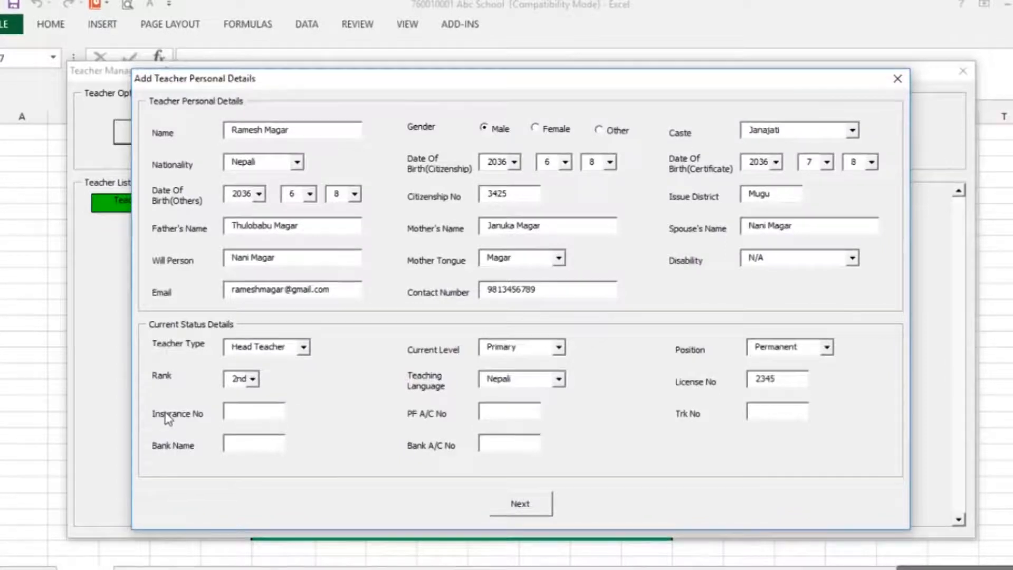
pyautogui.click(248, 420)
pyautogui.write('16')
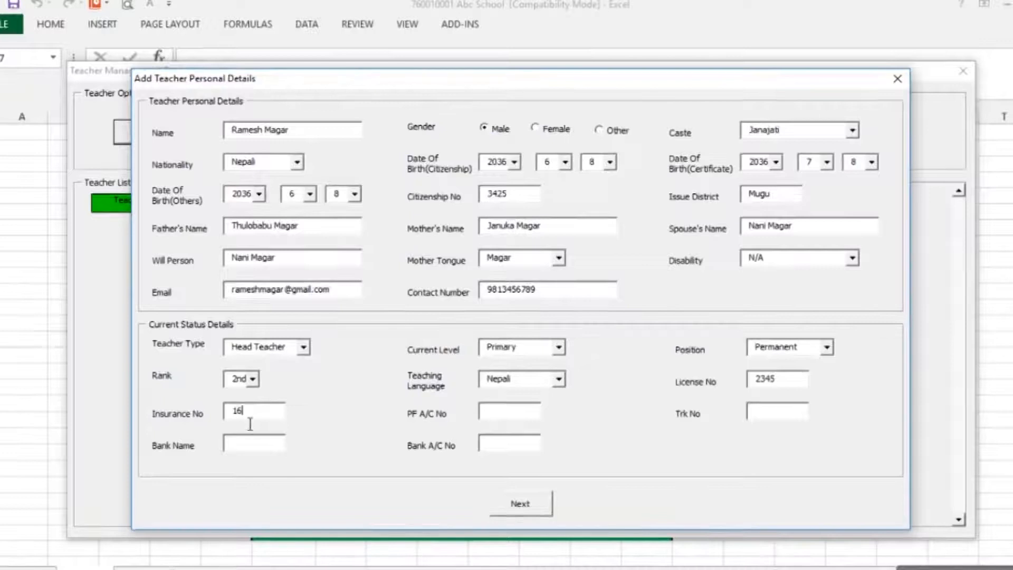
pyautogui.write('605')
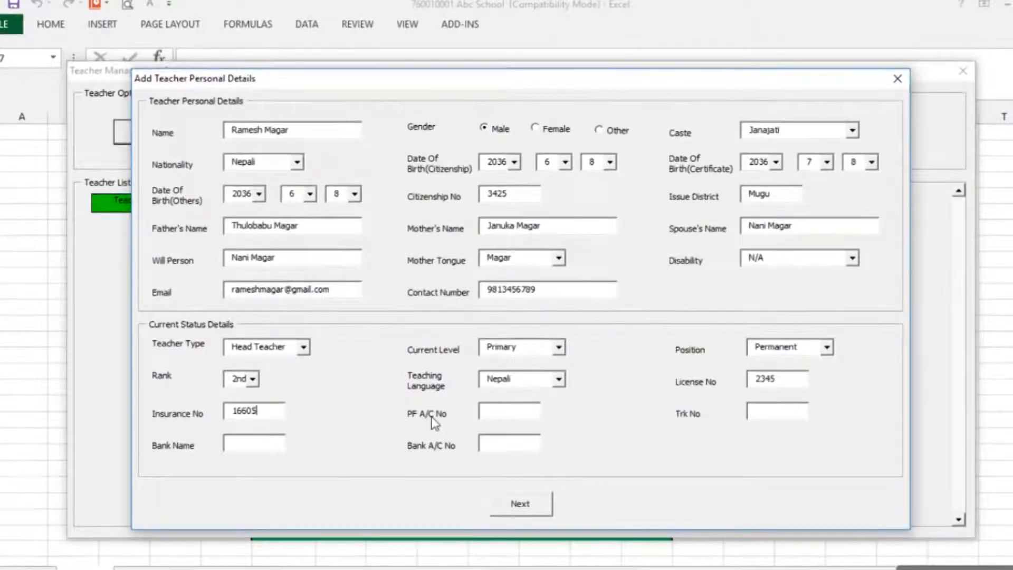
pyautogui.click(509, 420)
pyautogui.write('3456')
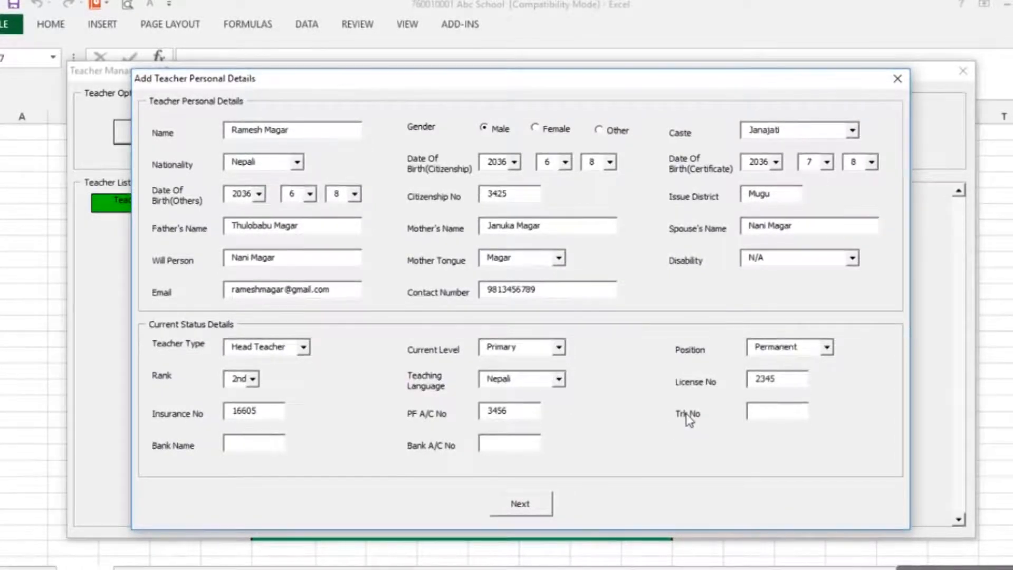
pyautogui.click(771, 413)
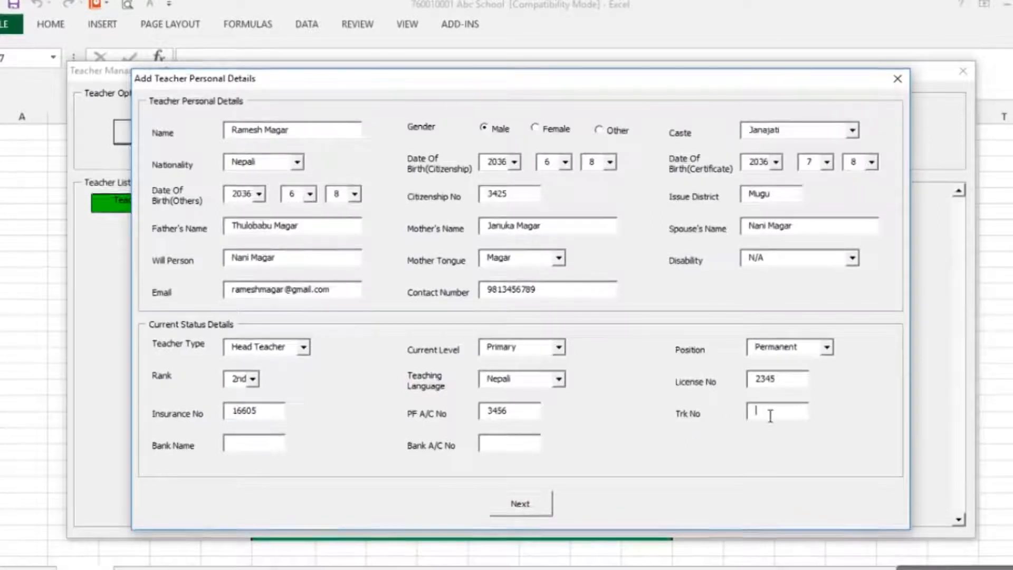
pyautogui.write('0000789')
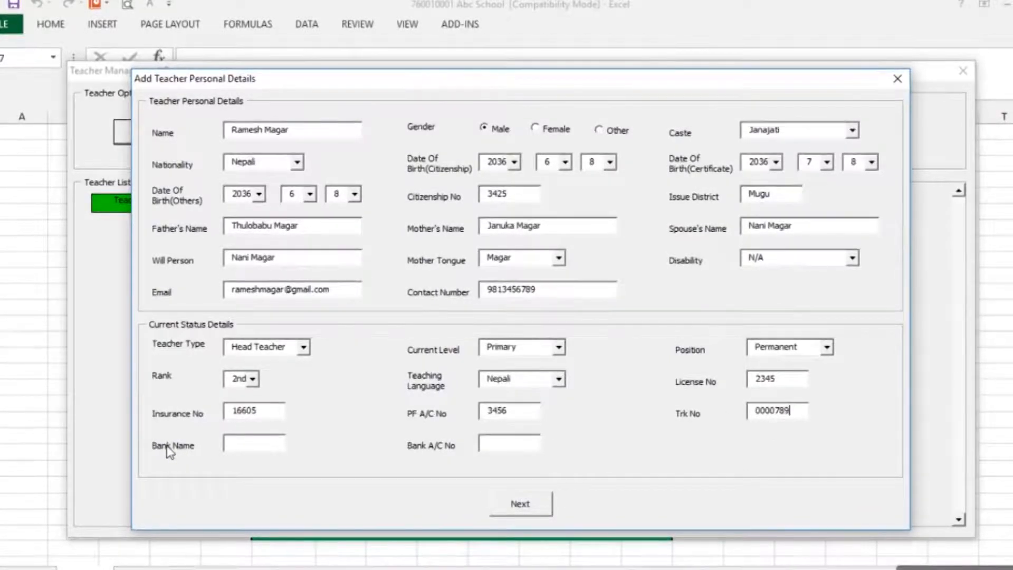
# Enter bank name NBL and the teacher's bank account number, then submit the personal details
pyautogui.click(245, 448)
pyautogui.write('NBL')
pyautogui.click(528, 450)
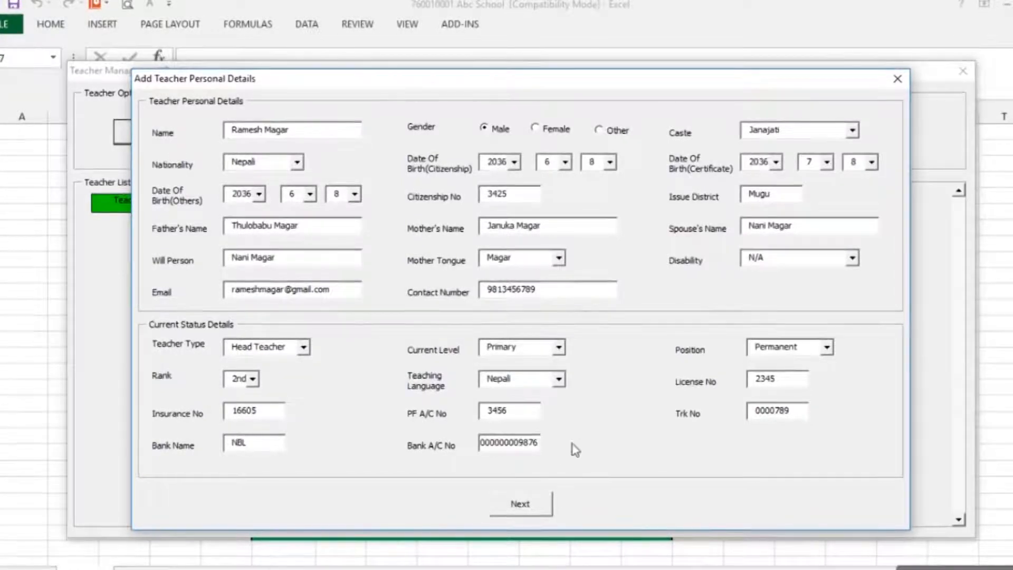
pyautogui.click(517, 507)
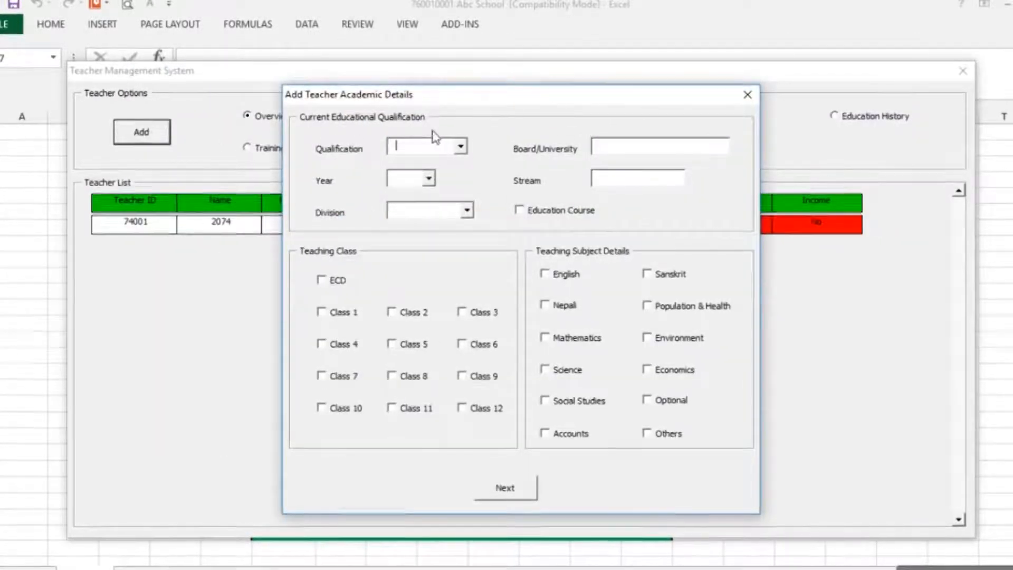
# Enter qualification Bachelors, board TU, year 2067, stream Humanities and division Second
pyautogui.click(461, 146)
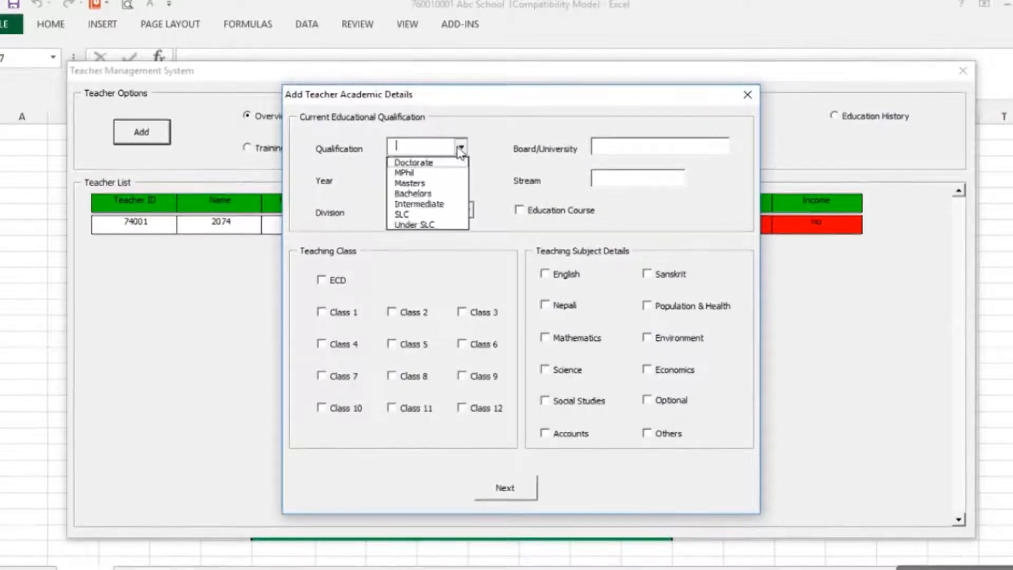
pyautogui.click(414, 193)
pyautogui.click(623, 149)
pyautogui.write('TU')
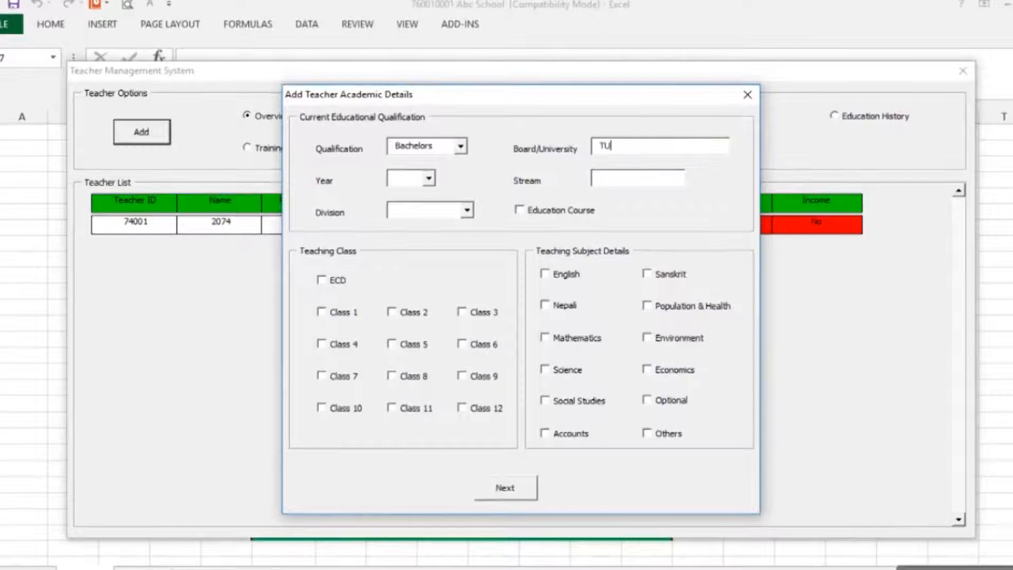
pyautogui.click(428, 178)
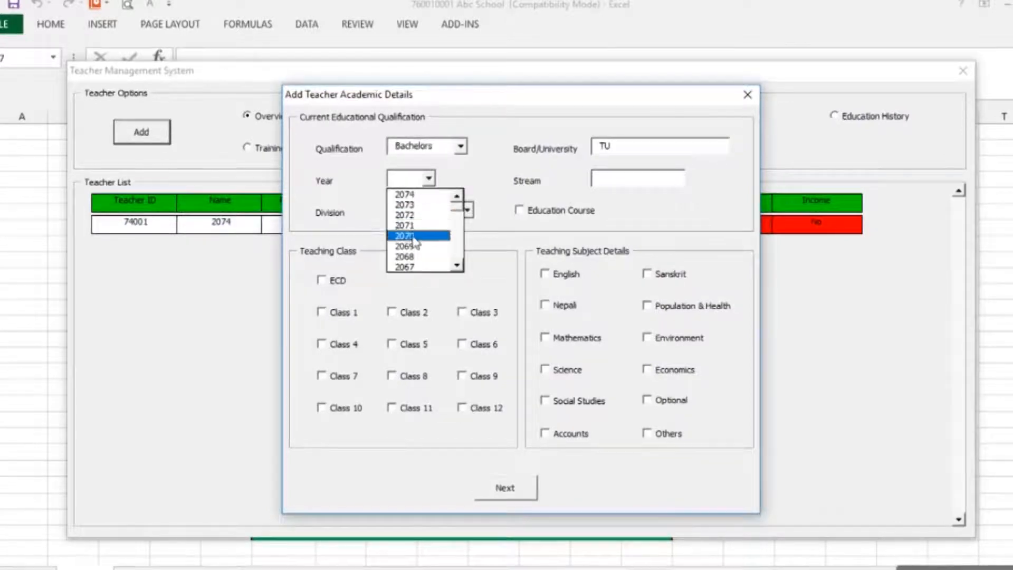
pyautogui.click(414, 267)
pyautogui.click(612, 184)
pyautogui.write('Humanities')
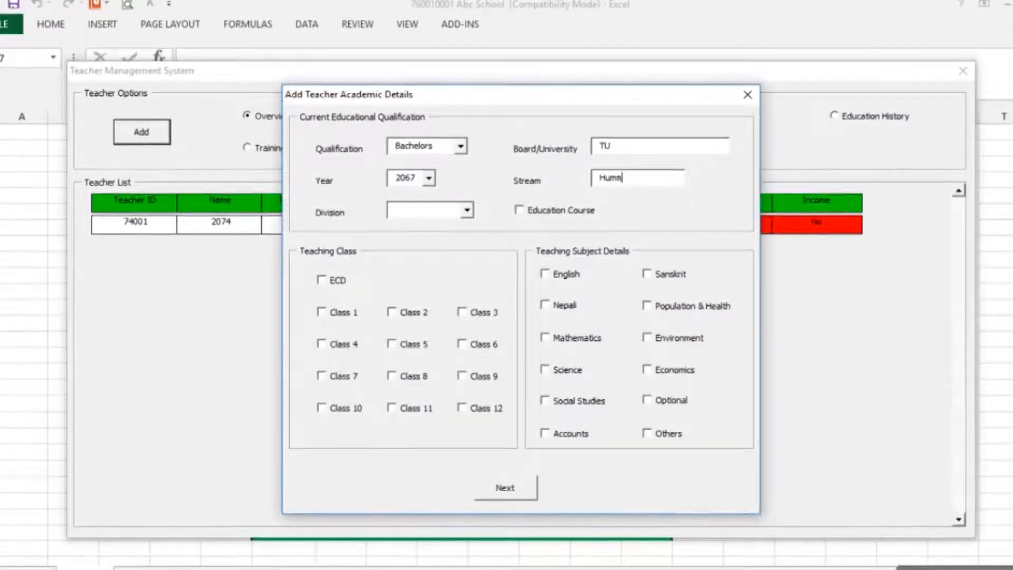
pyautogui.click(467, 210)
pyautogui.click(415, 236)
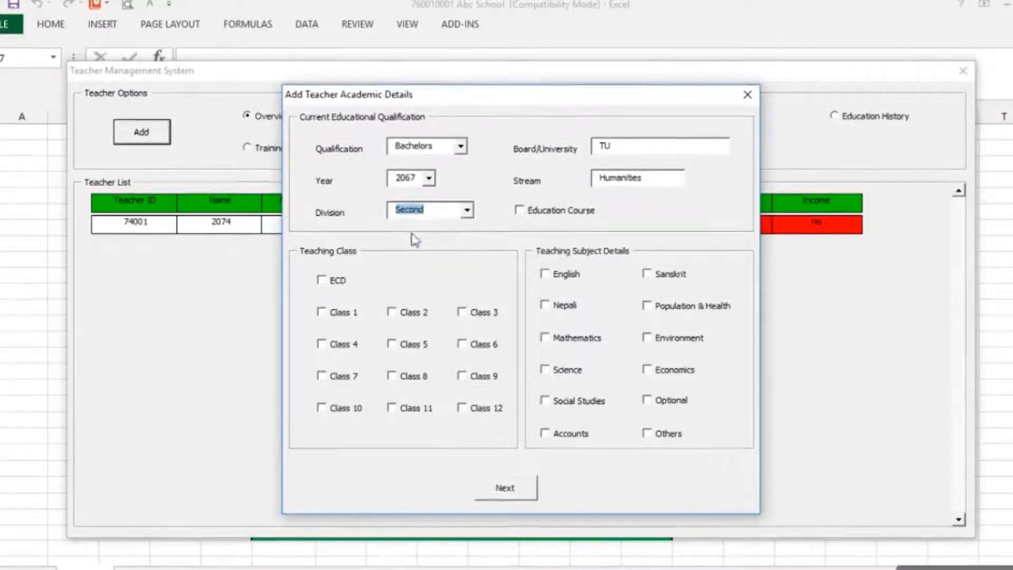
pyautogui.click(520, 211)
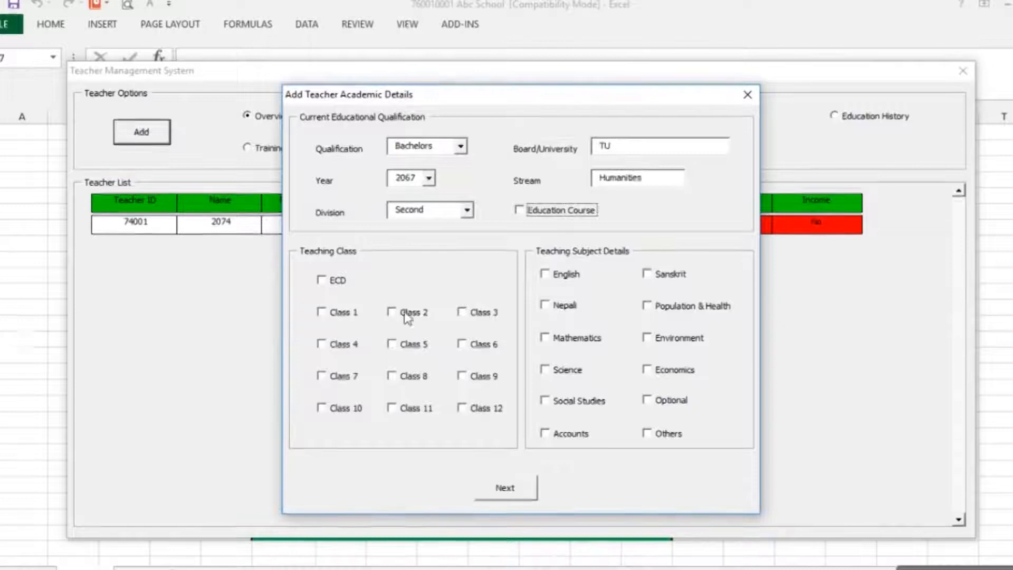
# Tick Classes 1, 2 and 3 plus English and Social Studies, then submit the academic details
pyautogui.click(320, 312)
pyautogui.click(392, 313)
pyautogui.click(460, 313)
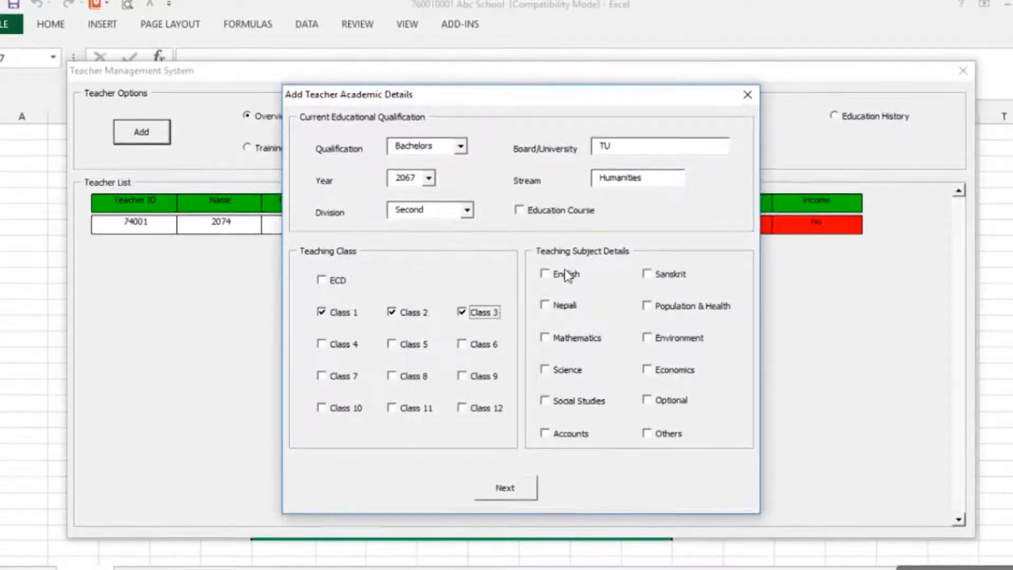
pyautogui.click(546, 273)
pyautogui.click(549, 404)
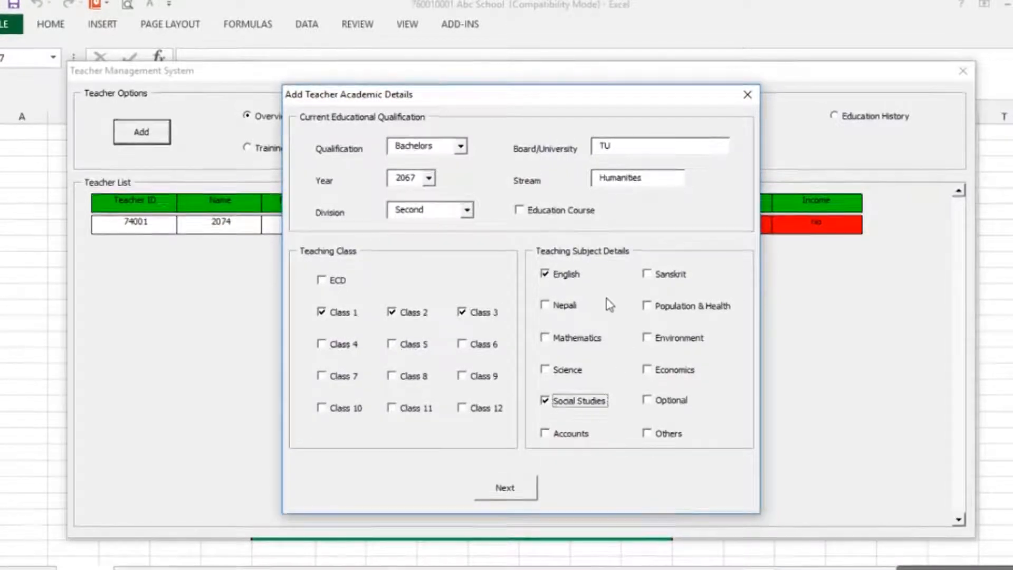
pyautogui.click(504, 490)
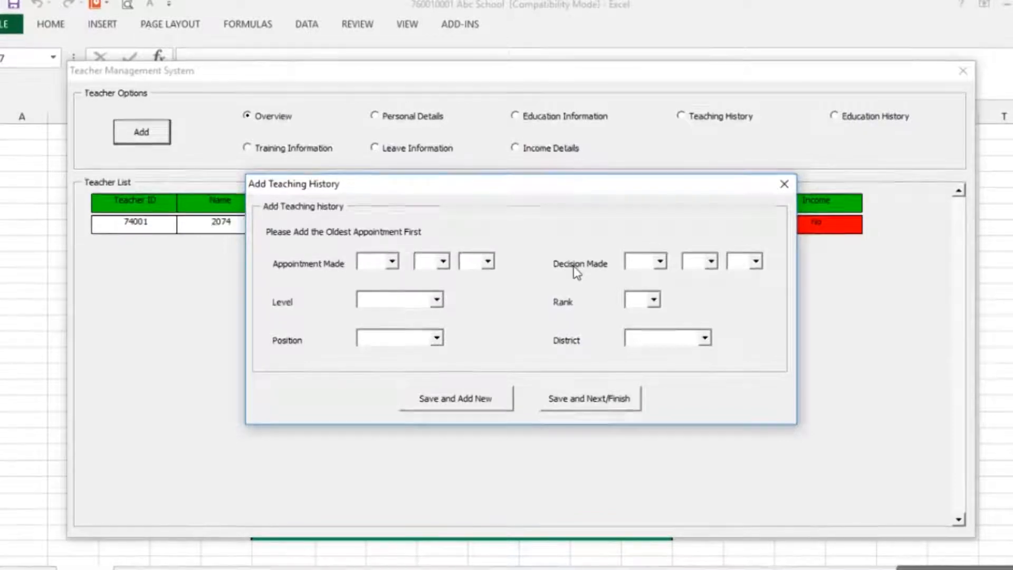
# Set the appointment date to year 2069, month 5, day 5, and the decision day to 3
pyautogui.click(393, 262)
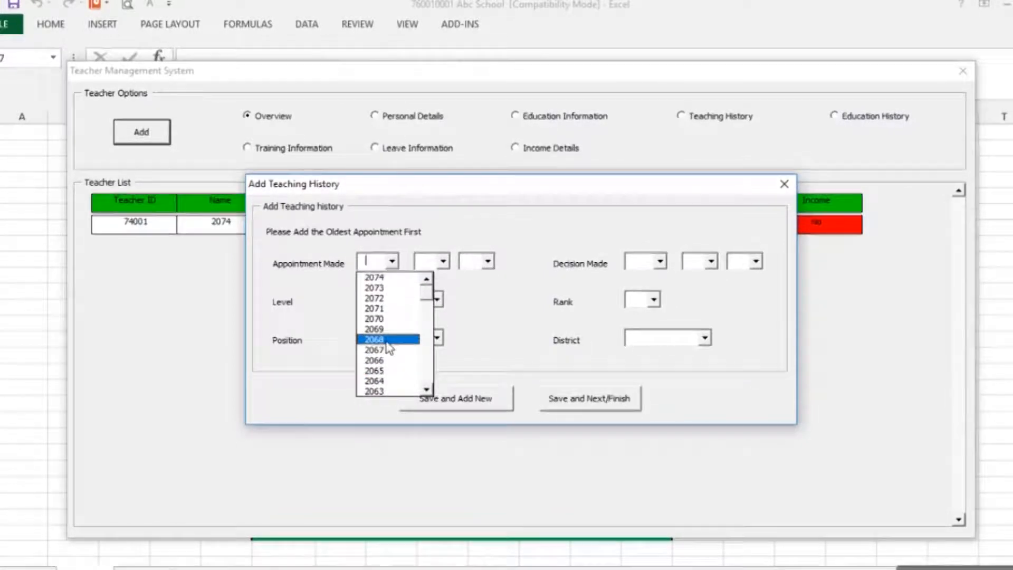
pyautogui.click(376, 328)
pyautogui.click(434, 264)
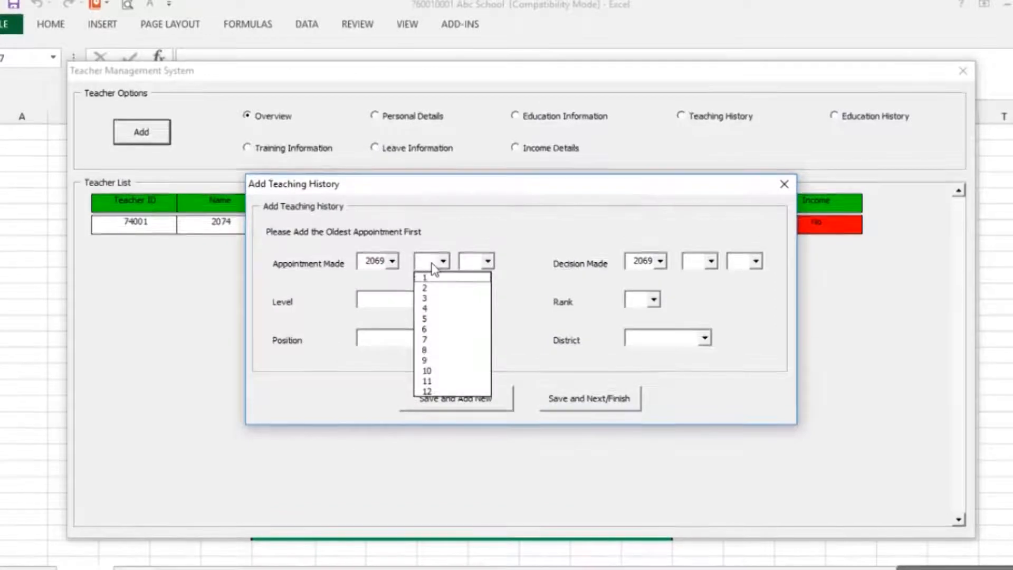
pyautogui.click(425, 318)
pyautogui.click(470, 262)
pyautogui.write('5')
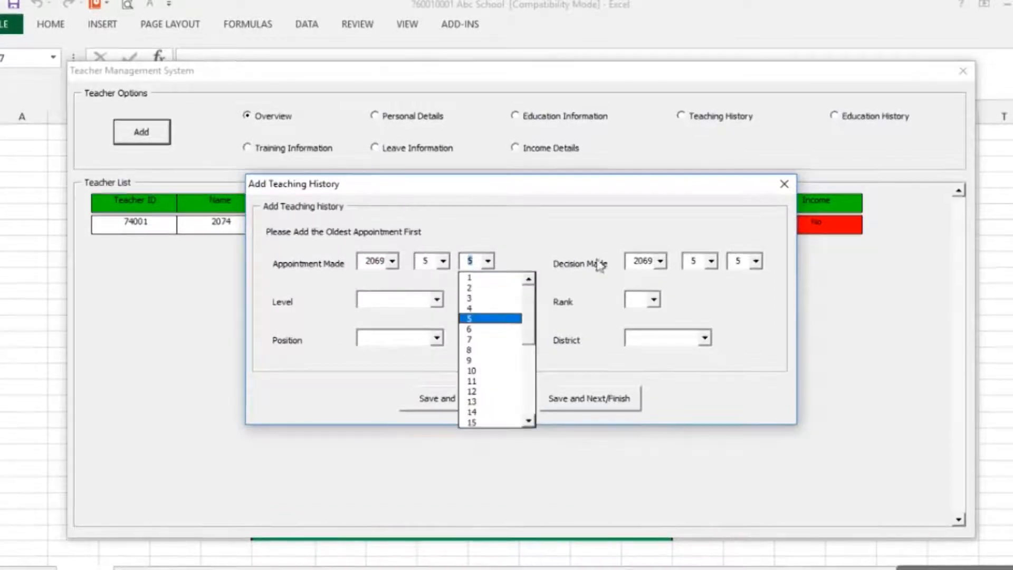
pyautogui.click(697, 264)
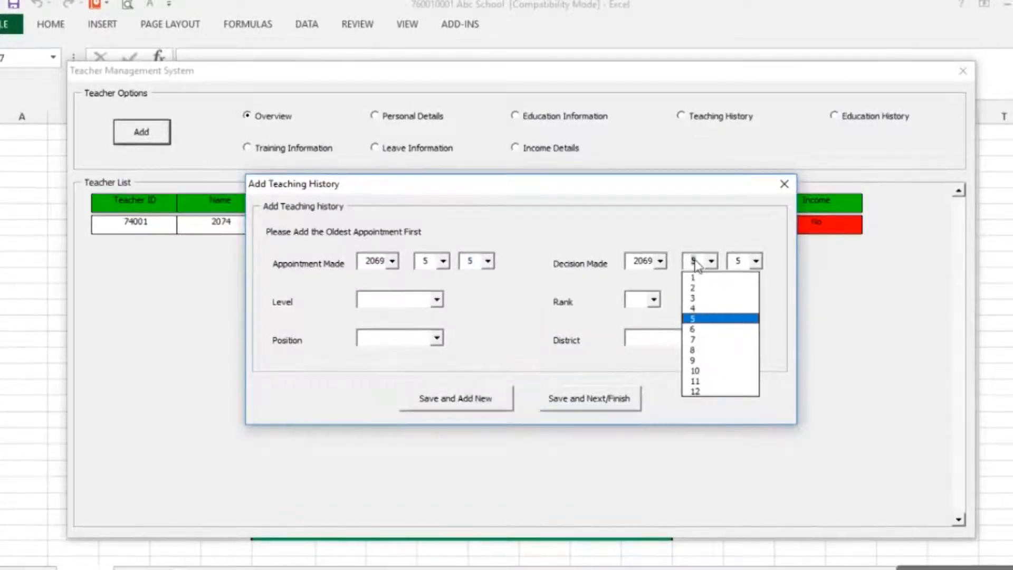
pyautogui.click(745, 264)
pyautogui.write('3')
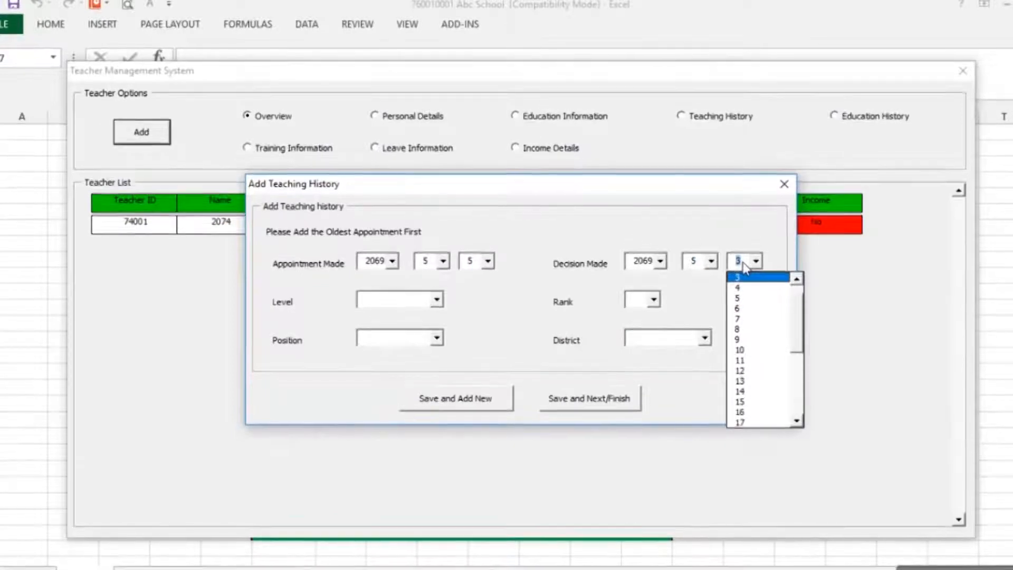
pyautogui.click(745, 269)
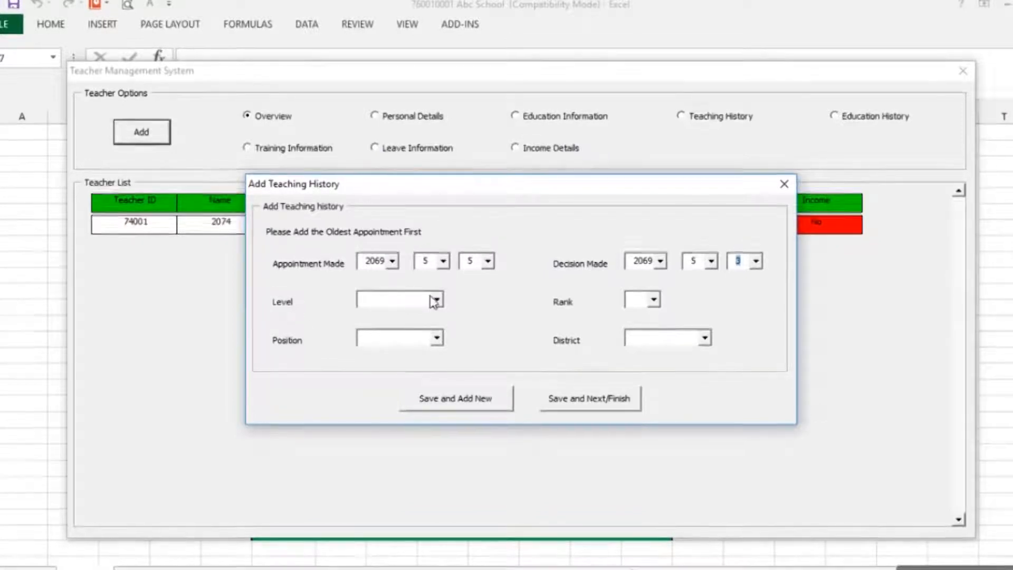
# Choose Primary level, 2nd rank, Permanent position and Mugu district, then save the teaching history
pyautogui.click(393, 300)
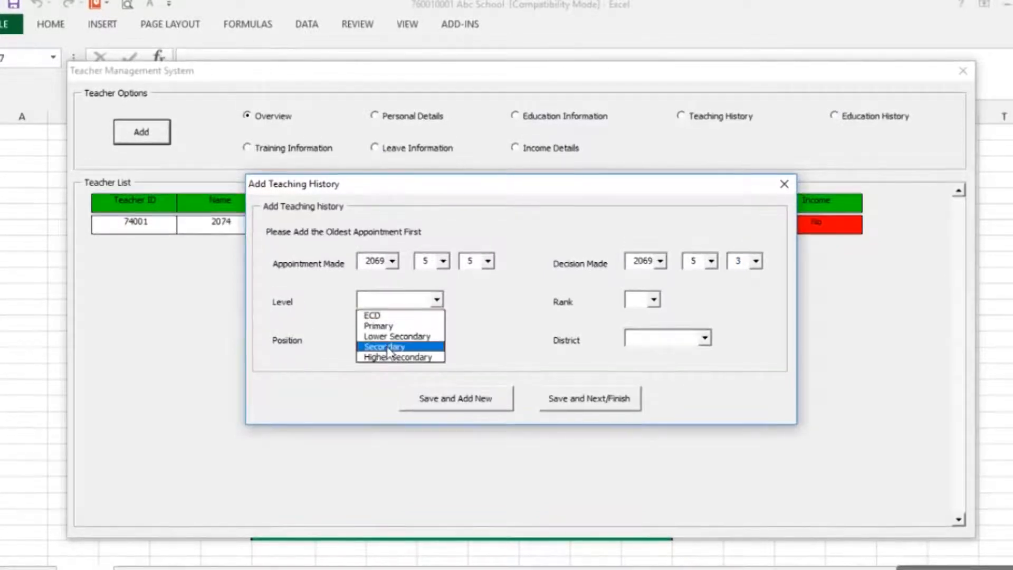
pyautogui.click(397, 326)
pyautogui.click(653, 299)
pyautogui.click(651, 328)
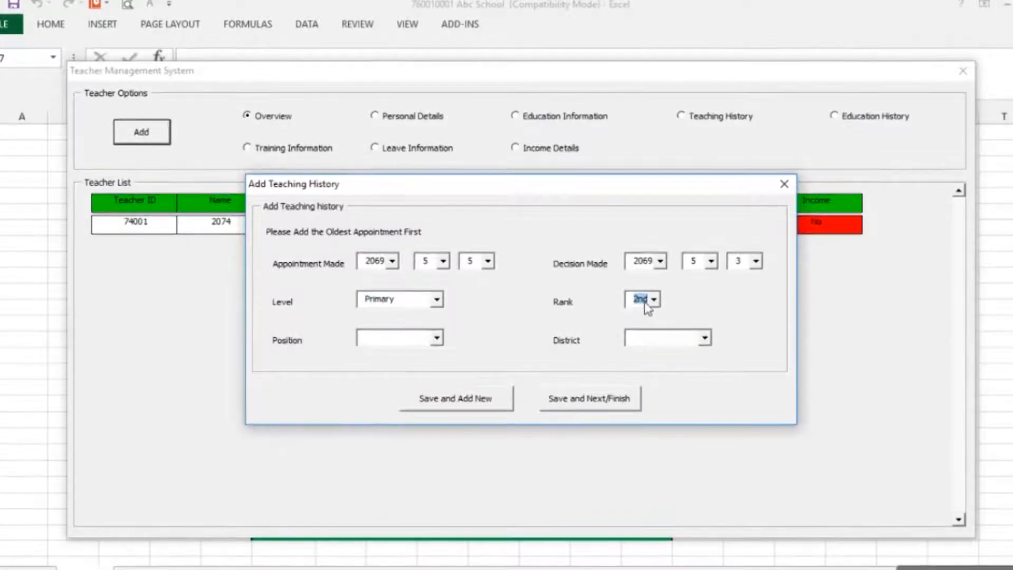
pyautogui.click(432, 339)
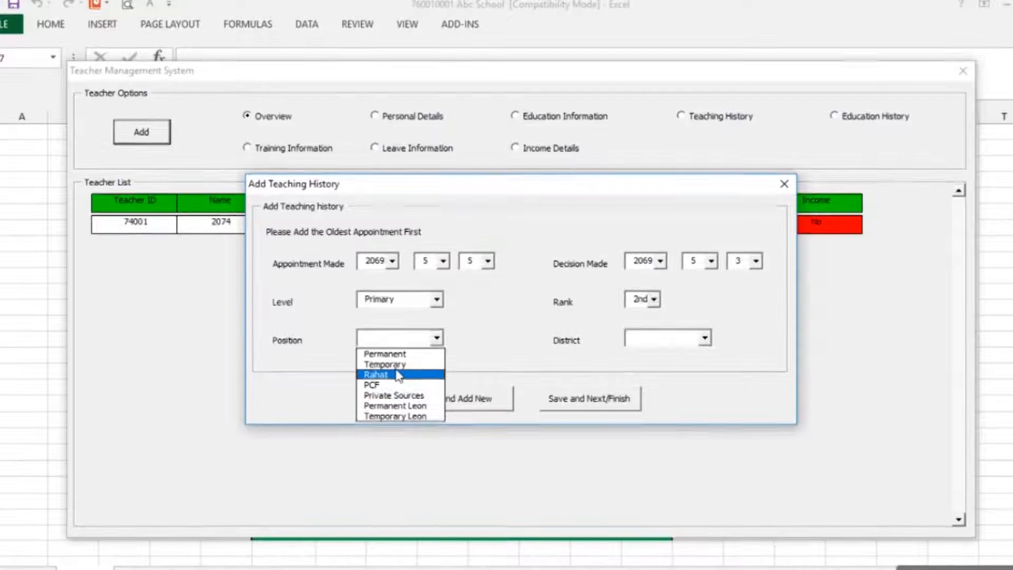
pyautogui.click(388, 353)
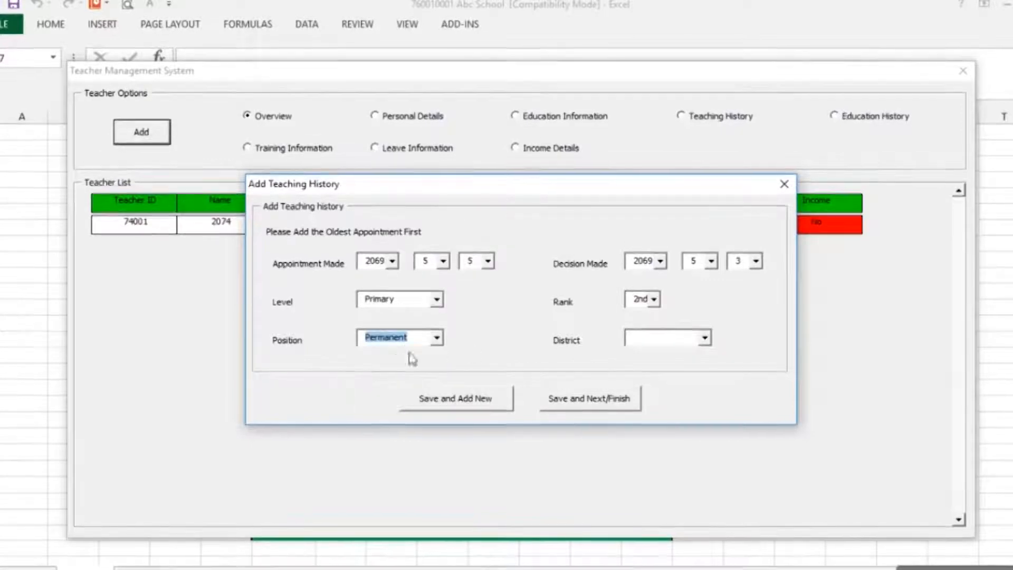
pyautogui.click(689, 343)
pyautogui.write('m')
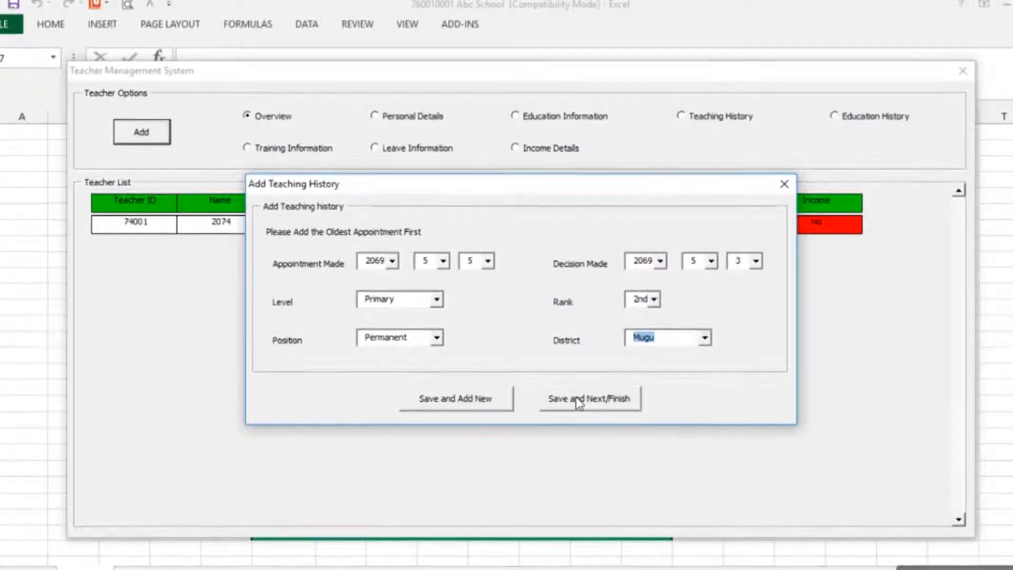
pyautogui.click(576, 398)
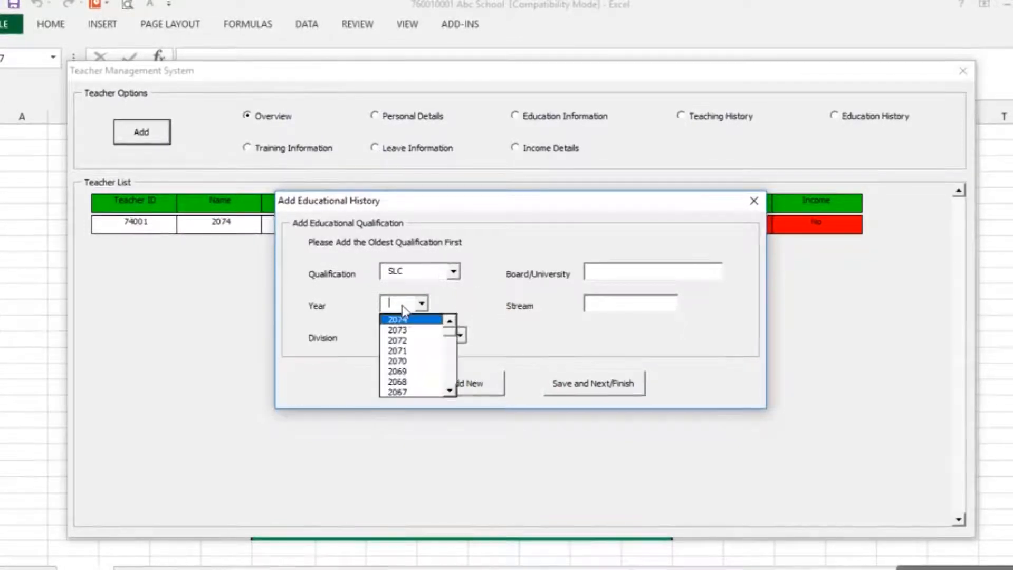
# Save an SLC record: year 2060, SLC Board, First division
pyautogui.press('Down')
pyautogui.press('Down')
pyautogui.press('Down')
pyautogui.press('Down')
pyautogui.press('Down')
pyautogui.press('Down')
pyautogui.press('Down')
pyautogui.press('Down')
pyautogui.press('Down')
pyautogui.press('Down')
pyautogui.press('Down')
pyautogui.press('Down')
pyautogui.press('Down')
pyautogui.press('Down')
pyautogui.press('Down')
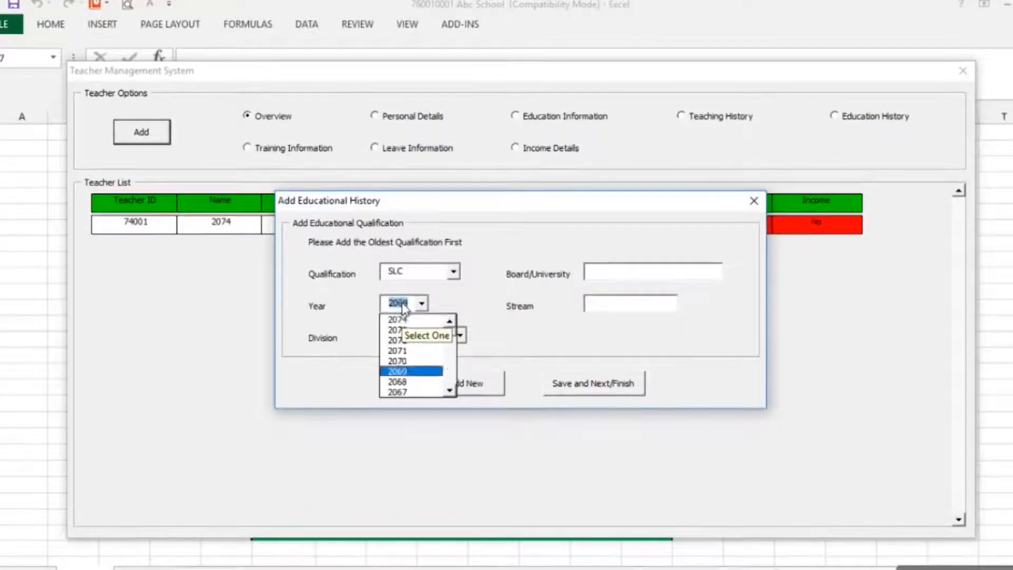
pyautogui.press('Return')
pyautogui.click(624, 274)
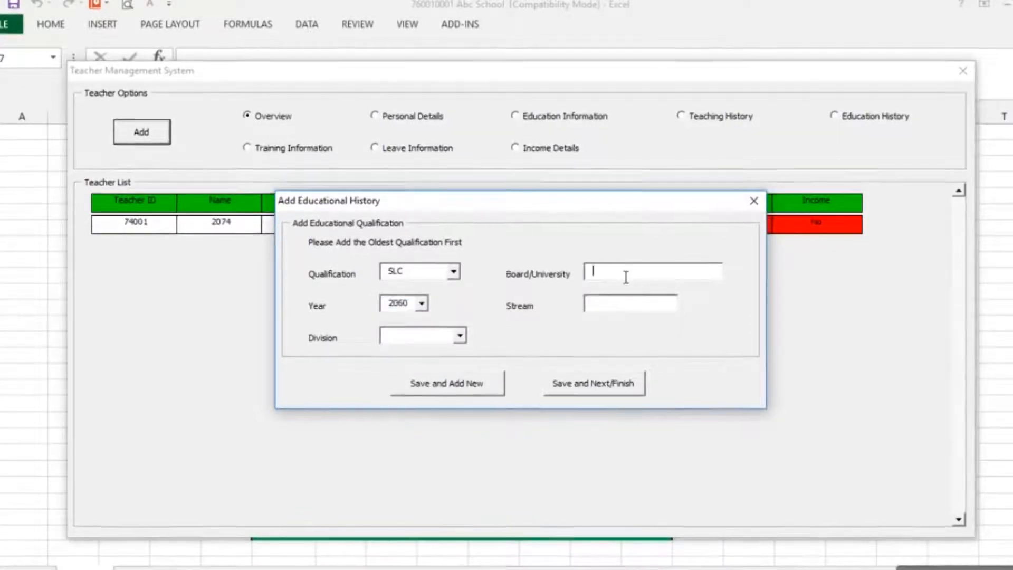
pyautogui.write('SL')
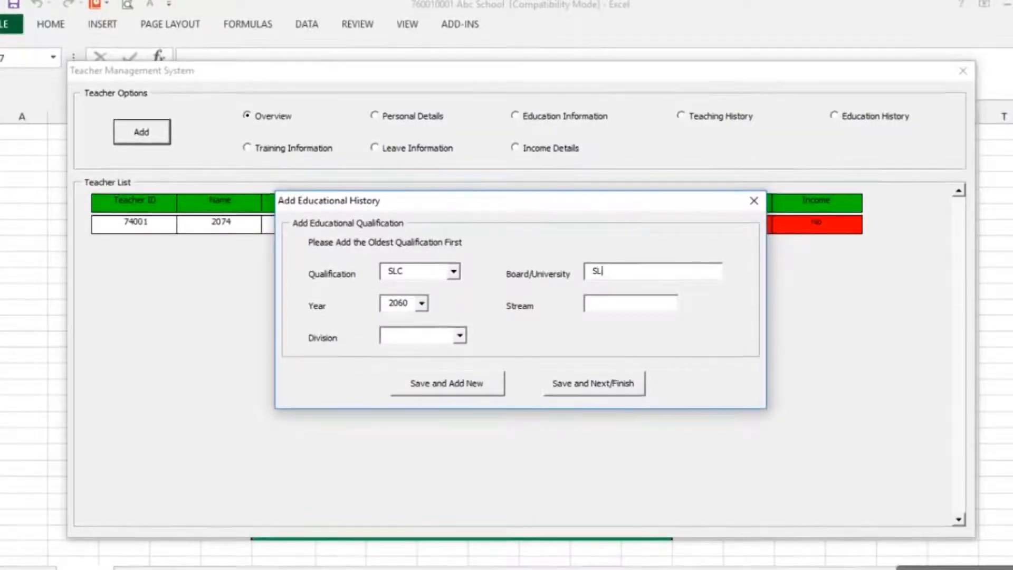
pyautogui.write('C Bo')
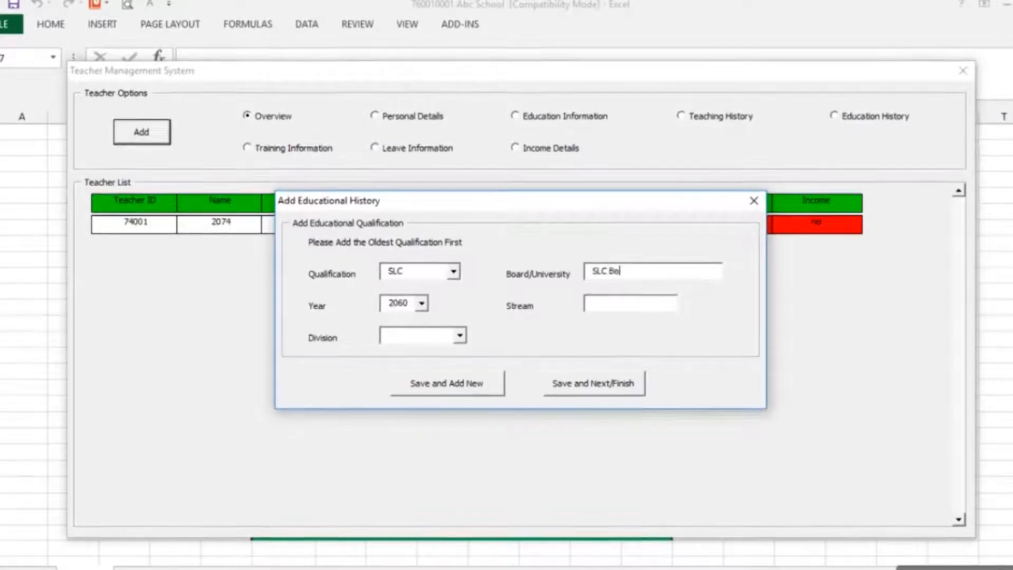
pyautogui.write('ard')
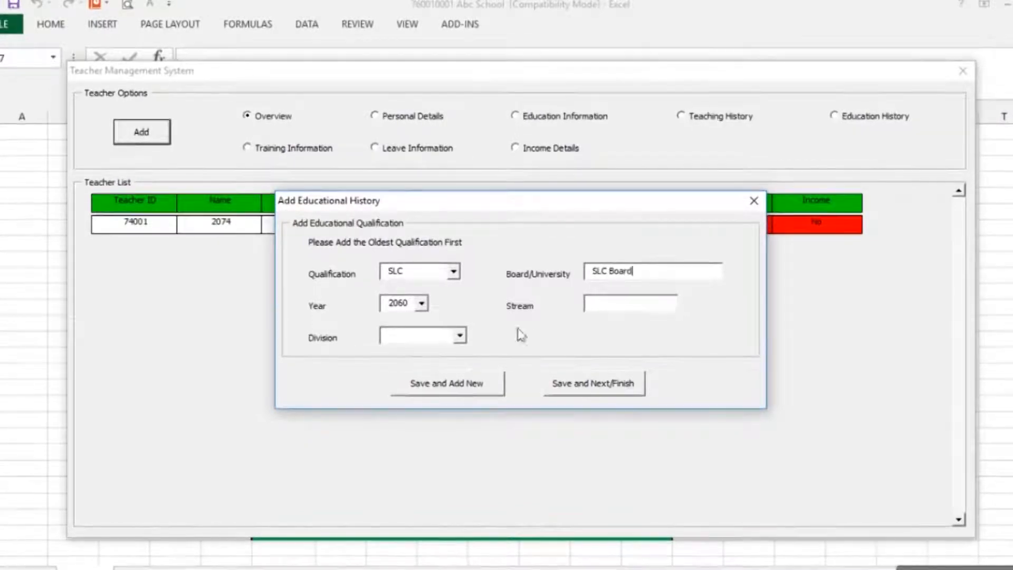
pyautogui.click(432, 339)
pyautogui.click(417, 351)
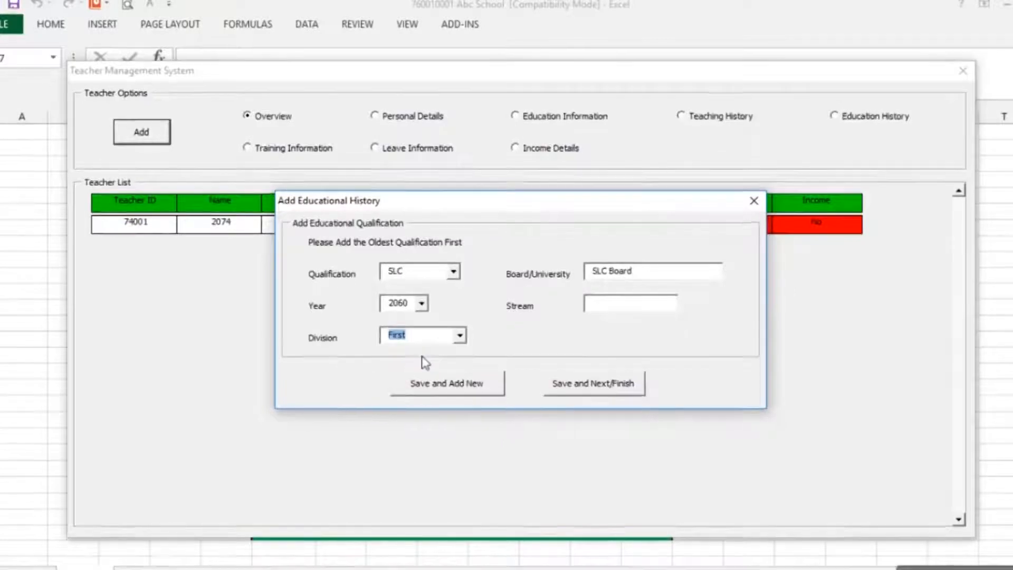
pyautogui.click(445, 393)
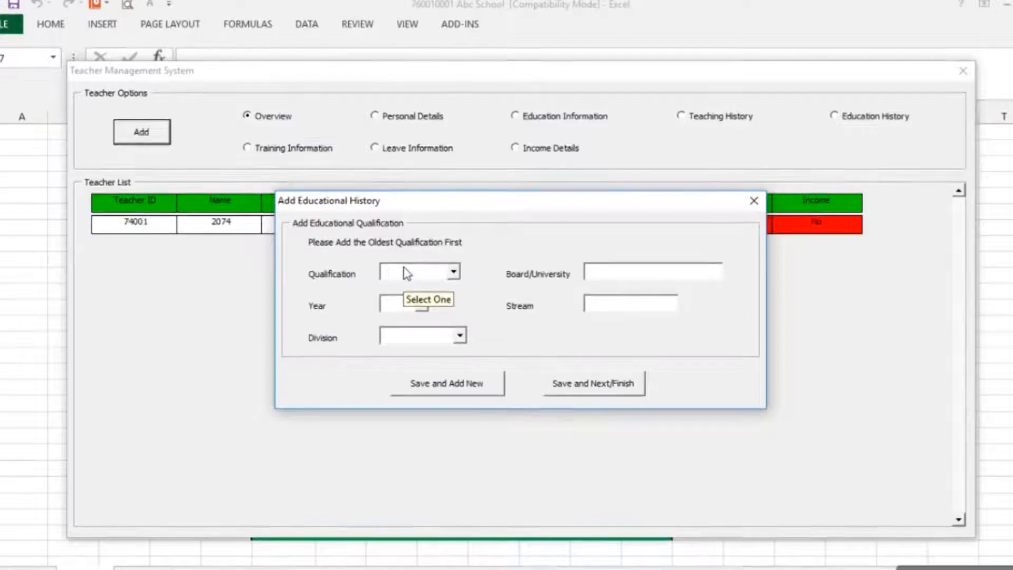
# Save an Intermediate record: HSEB Board, year 2063, Second division
pyautogui.press('Down')
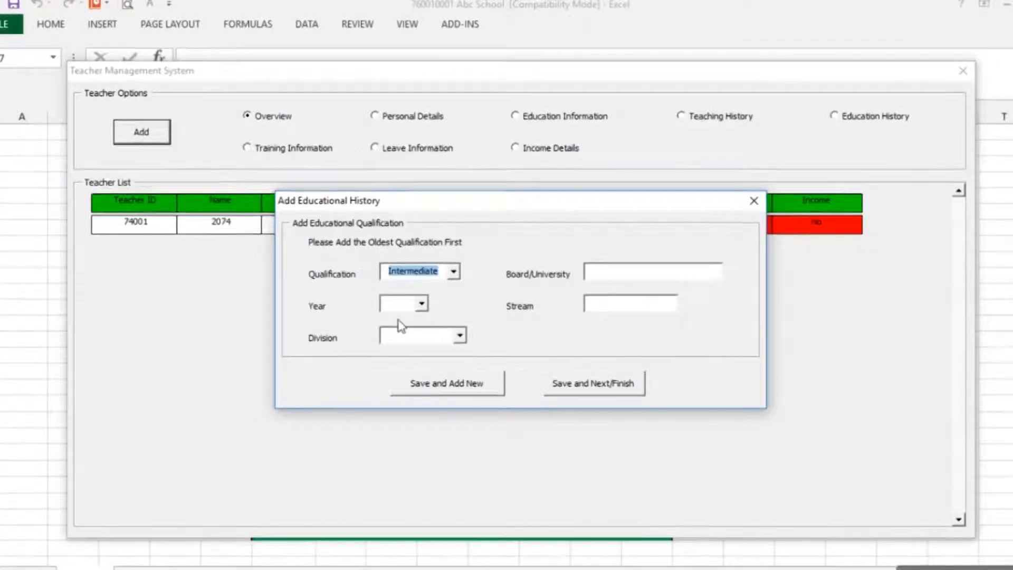
pyautogui.click(616, 284)
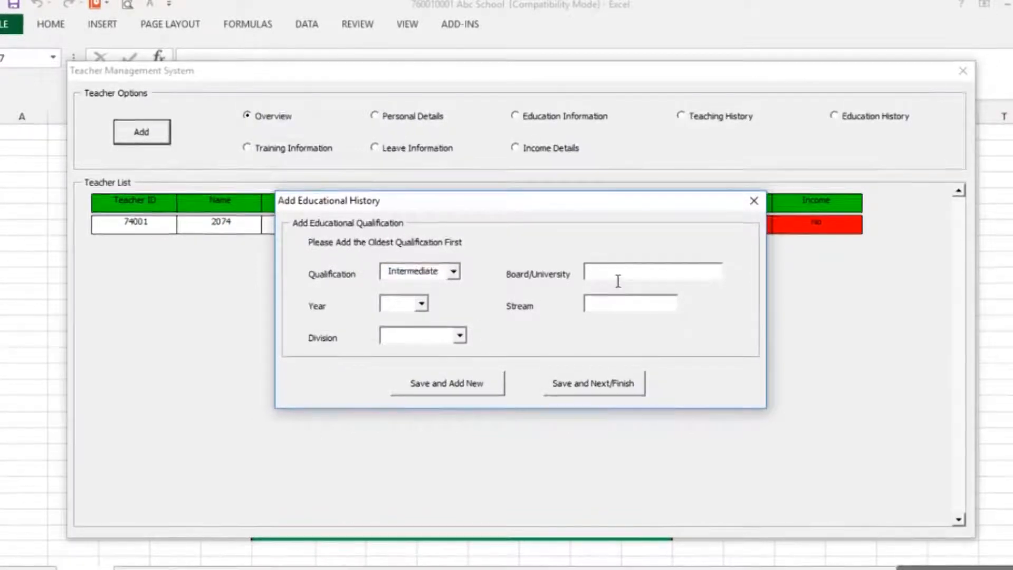
pyautogui.write('HSEB')
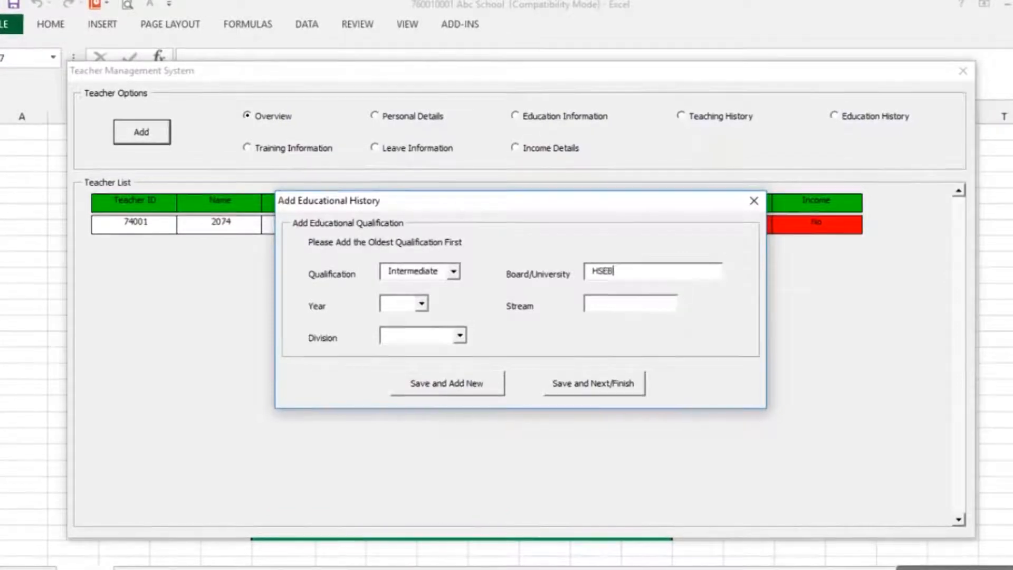
pyautogui.write(' Board')
pyautogui.click(421, 304)
pyautogui.click(414, 318)
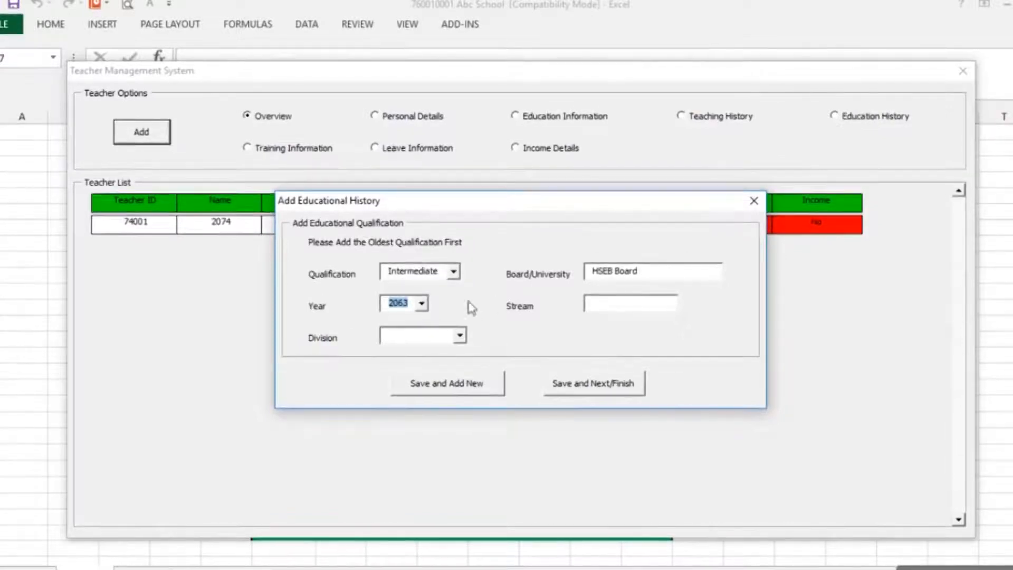
pyautogui.click(460, 336)
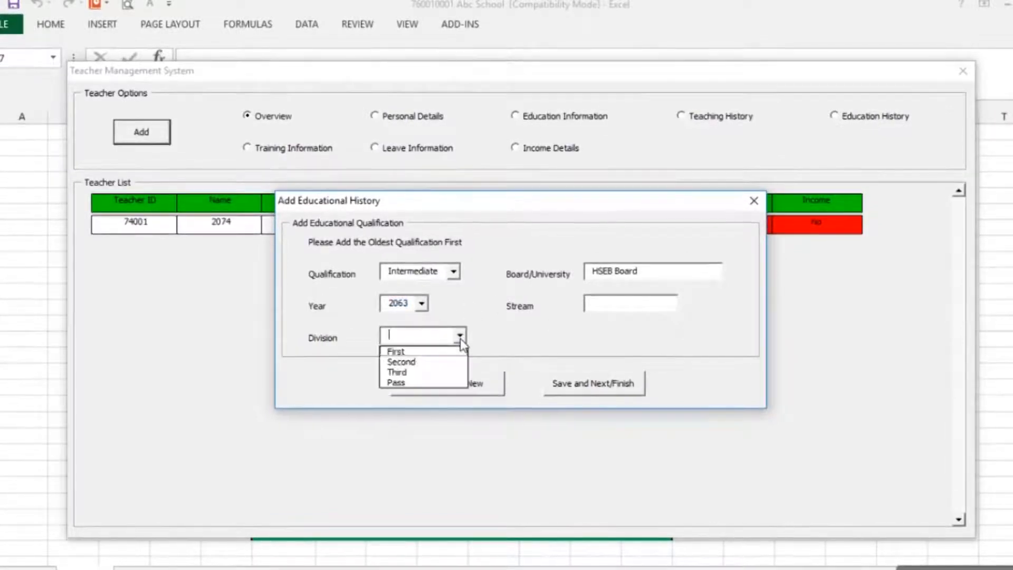
pyautogui.click(402, 362)
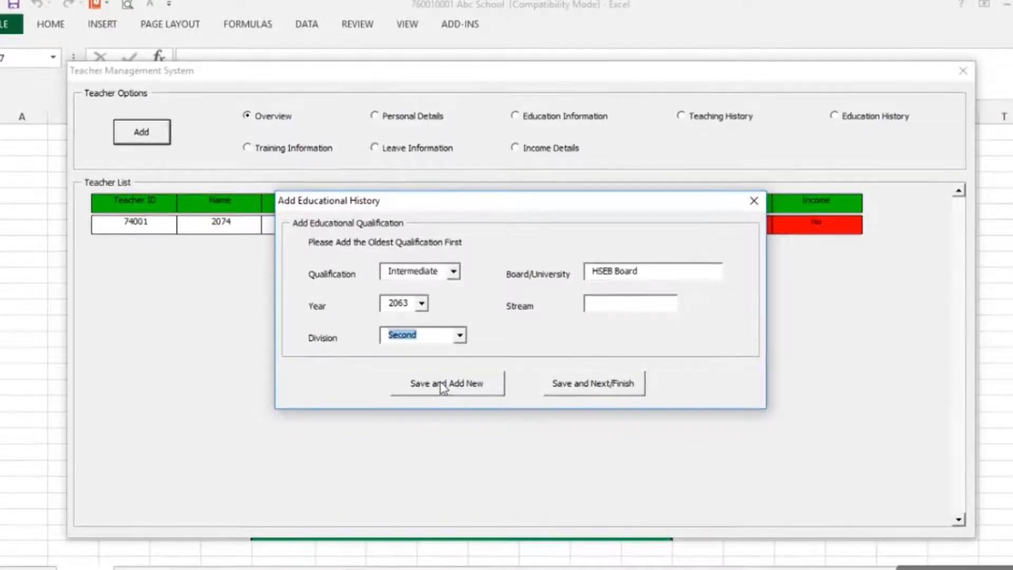
pyautogui.click(441, 387)
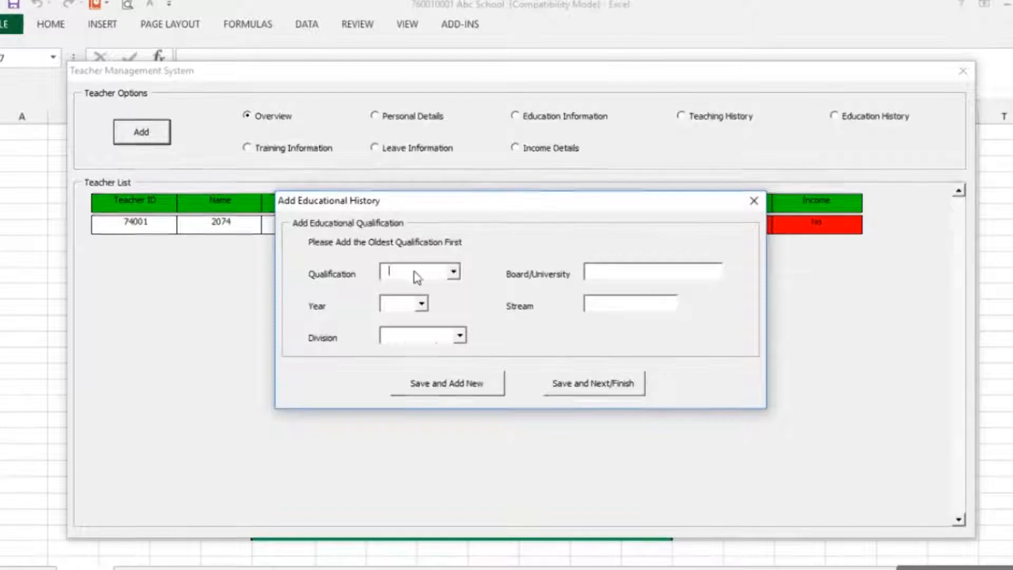
# Add Bachelors from TU, 2067, Humanities, Second division, and finish the educational history
pyautogui.click(453, 272)
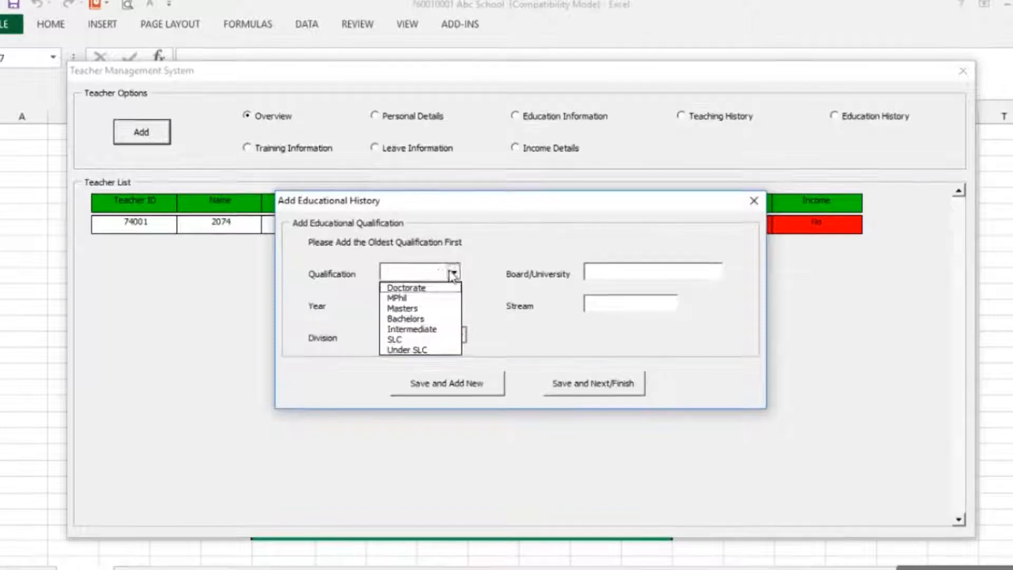
pyautogui.click(420, 318)
pyautogui.click(621, 282)
pyautogui.write('TU')
pyautogui.click(401, 305)
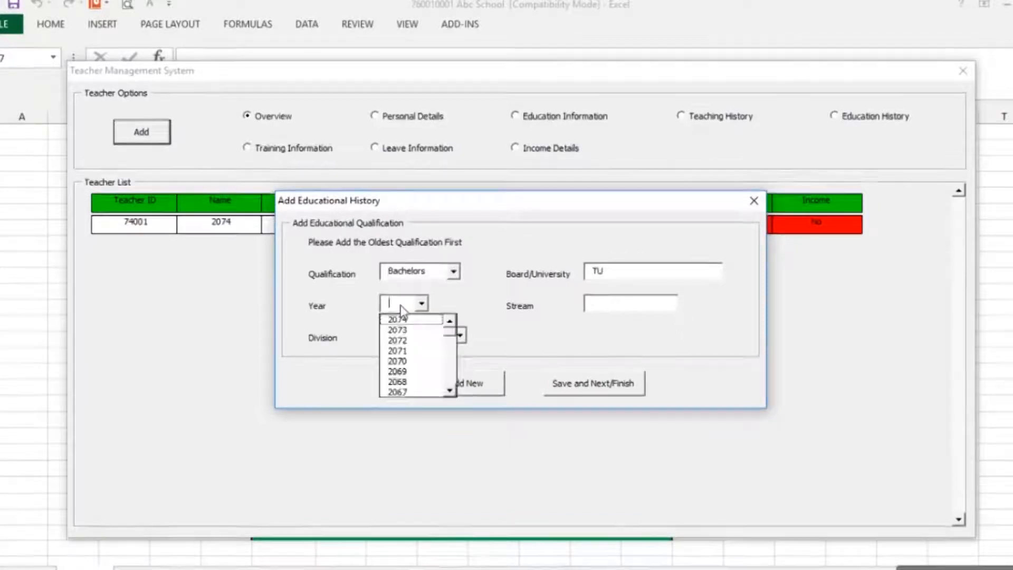
pyautogui.press('Down')
pyautogui.press('Down')
pyautogui.press('Down')
pyautogui.press('Down')
pyautogui.press('Down')
pyautogui.press('Down')
pyautogui.press('Down')
pyautogui.press('Down')
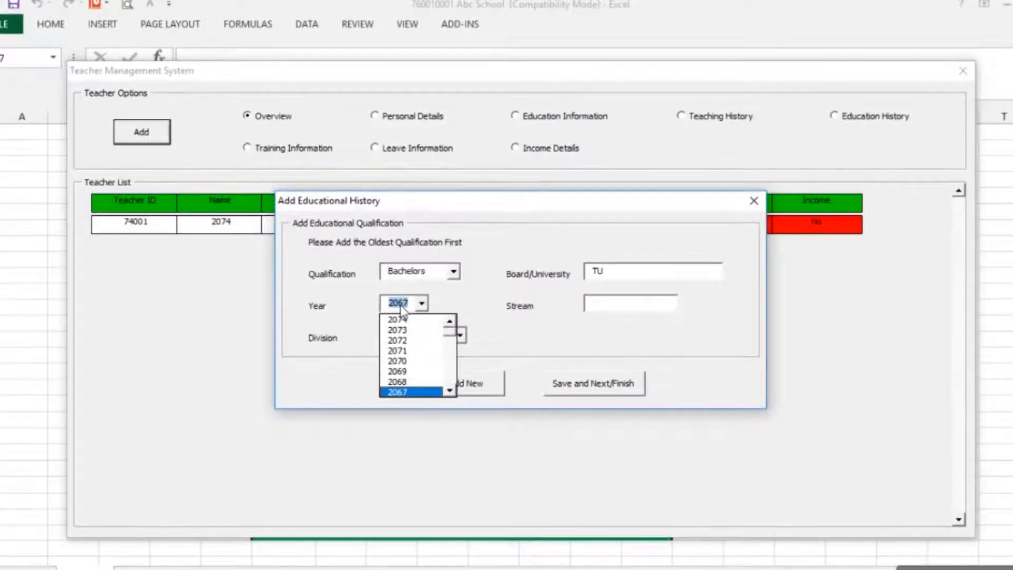
pyautogui.click(610, 306)
pyautogui.write('Humanities')
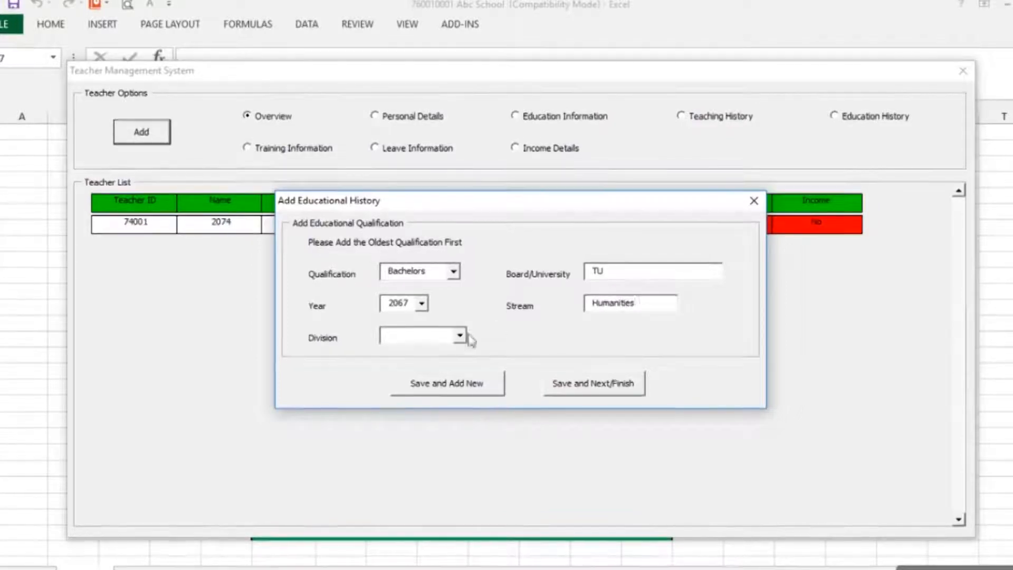
pyautogui.click(460, 335)
pyautogui.click(429, 361)
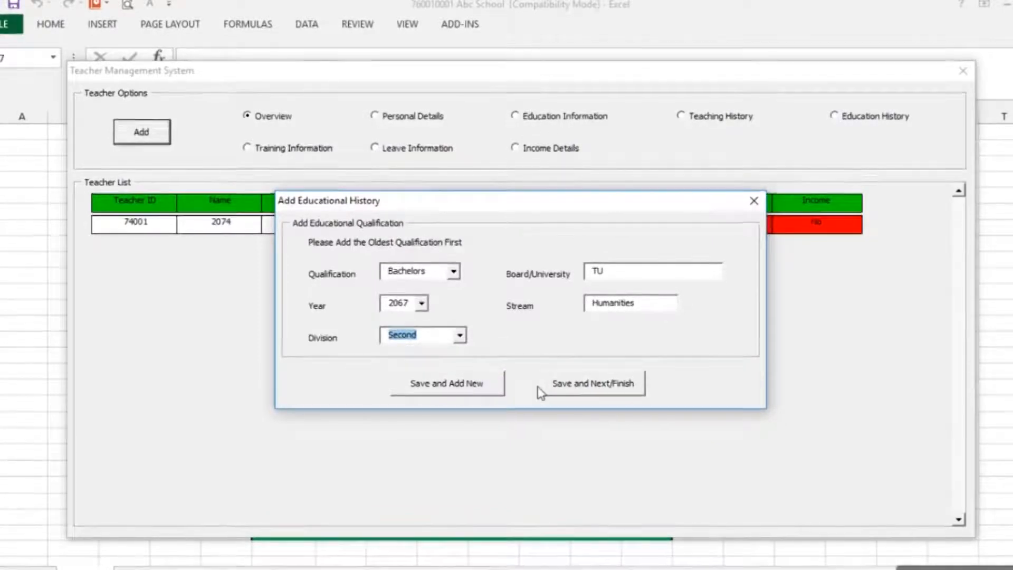
pyautogui.click(610, 384)
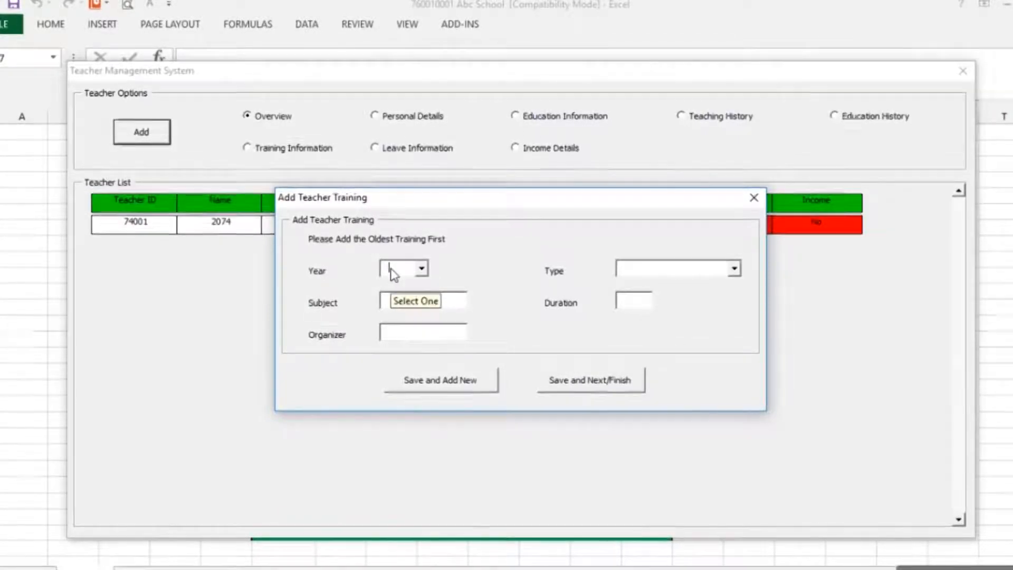
# Save a 2070 TPD I training of 15 days organized by RC/NCED
pyautogui.press('Down')
pyautogui.press('Down')
pyautogui.press('Down')
pyautogui.press('Down')
pyautogui.press('Down')
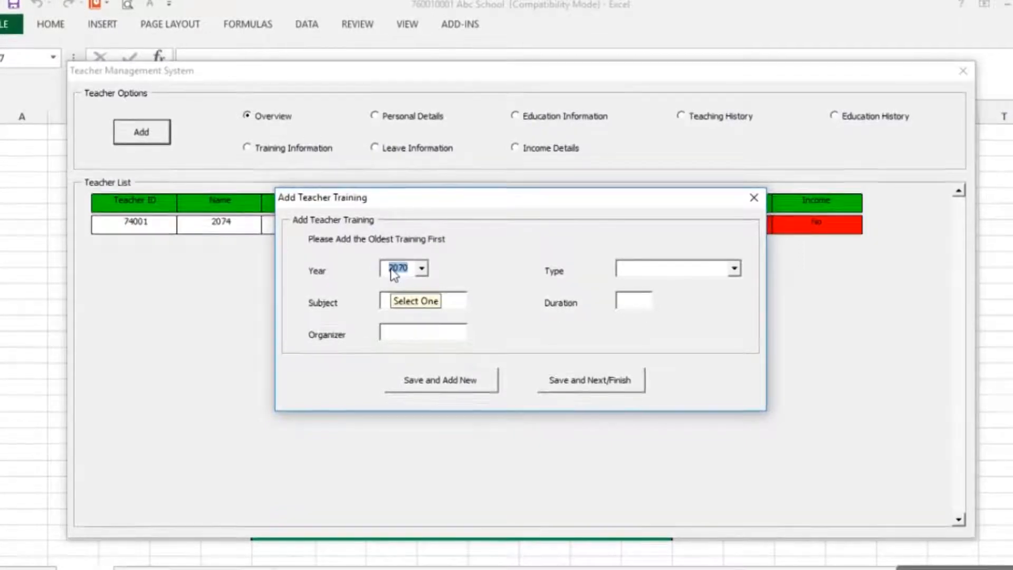
pyautogui.click(707, 275)
pyautogui.click(658, 336)
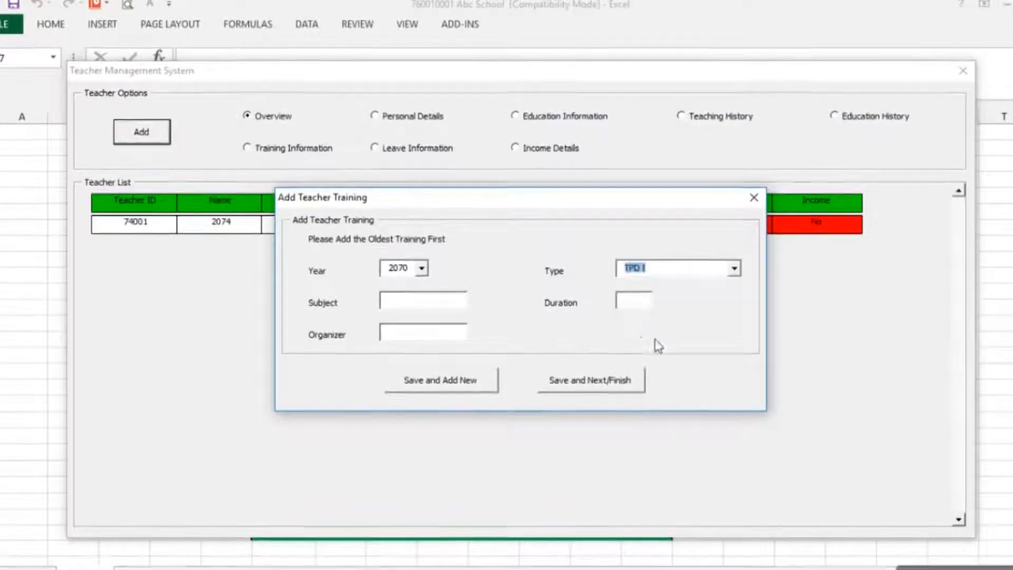
pyautogui.click(638, 304)
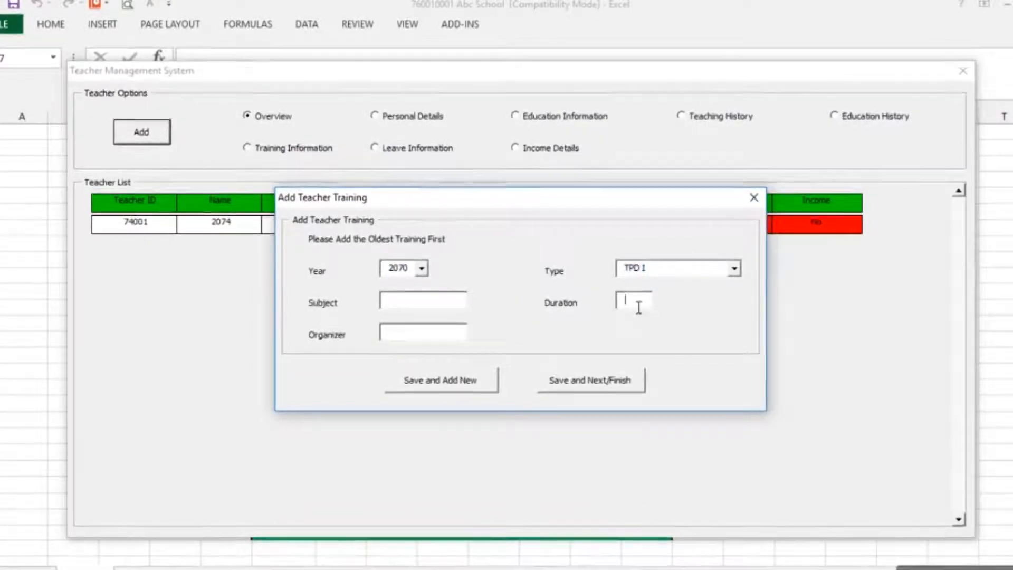
pyautogui.write('15')
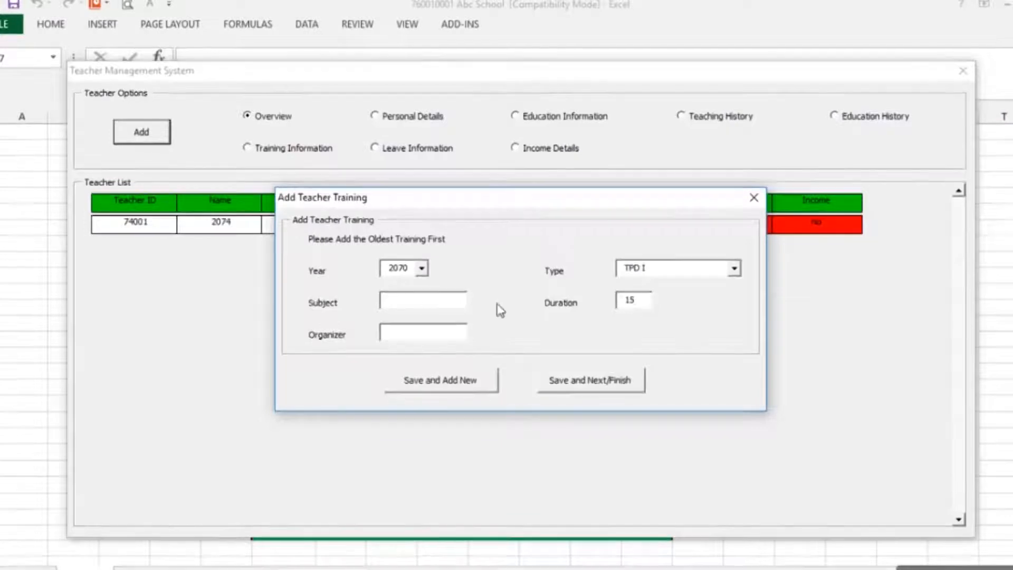
pyautogui.click(397, 333)
pyautogui.write('R')
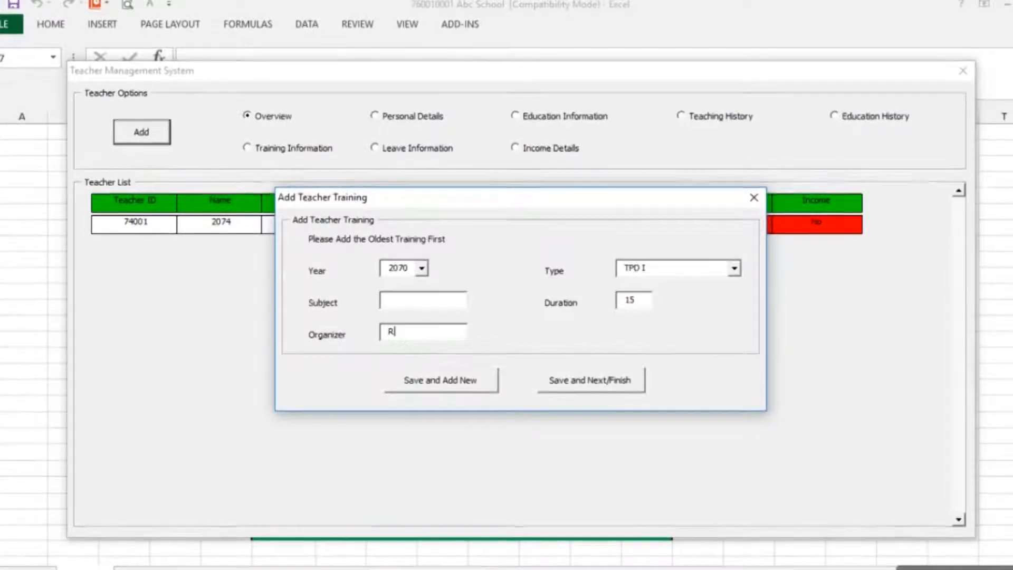
pyautogui.write('C/')
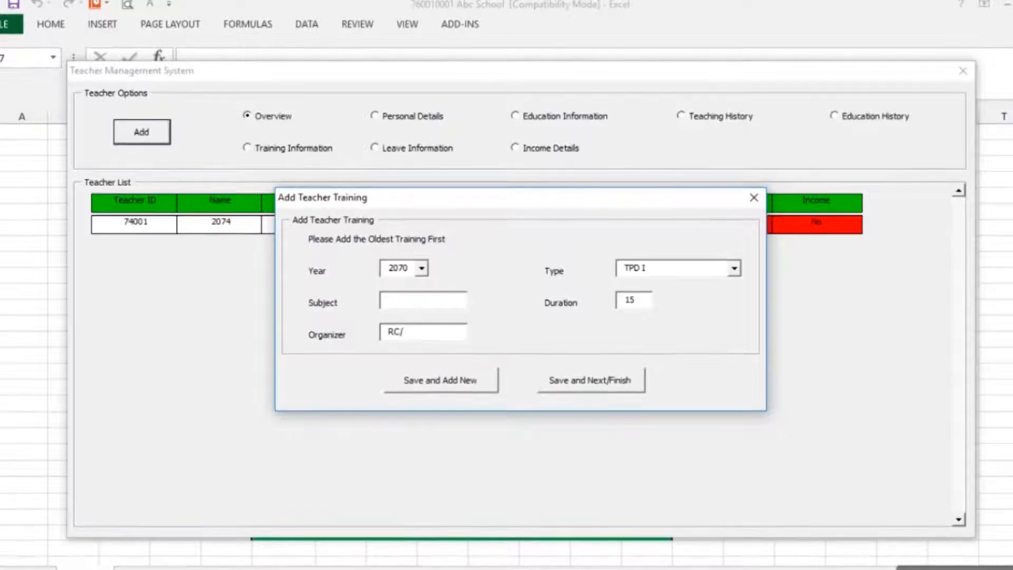
pyautogui.write('NCED')
pyautogui.click(571, 384)
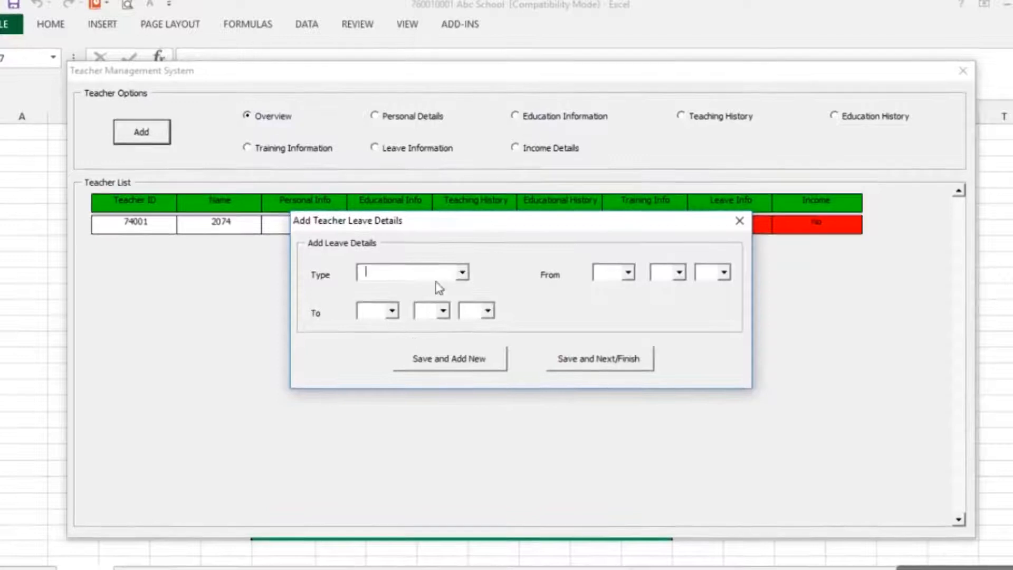
# Skip leave details and enter monthly salary 25000, grade 8 and grade amount 240
pyautogui.click(584, 363)
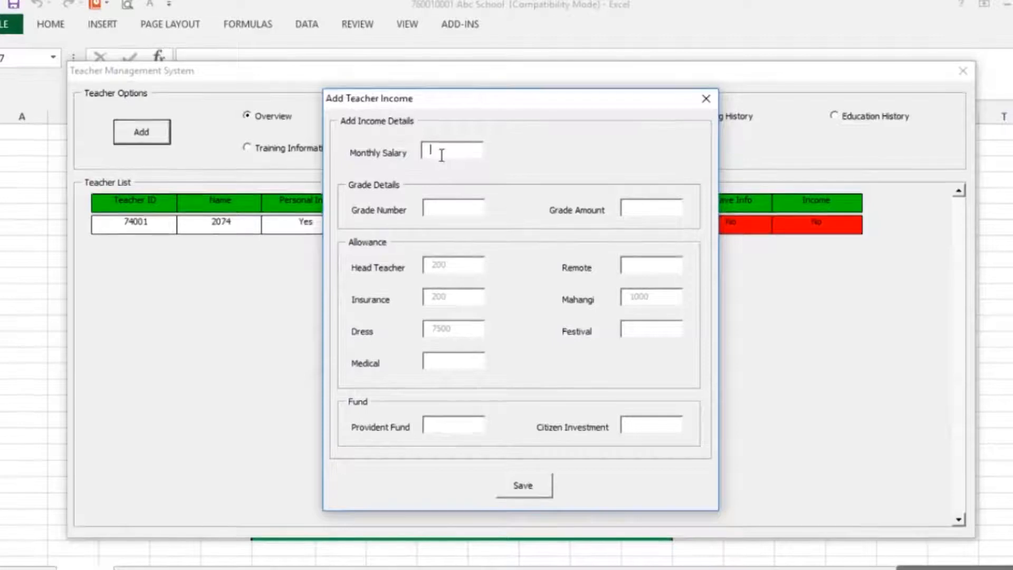
pyautogui.write('25000')
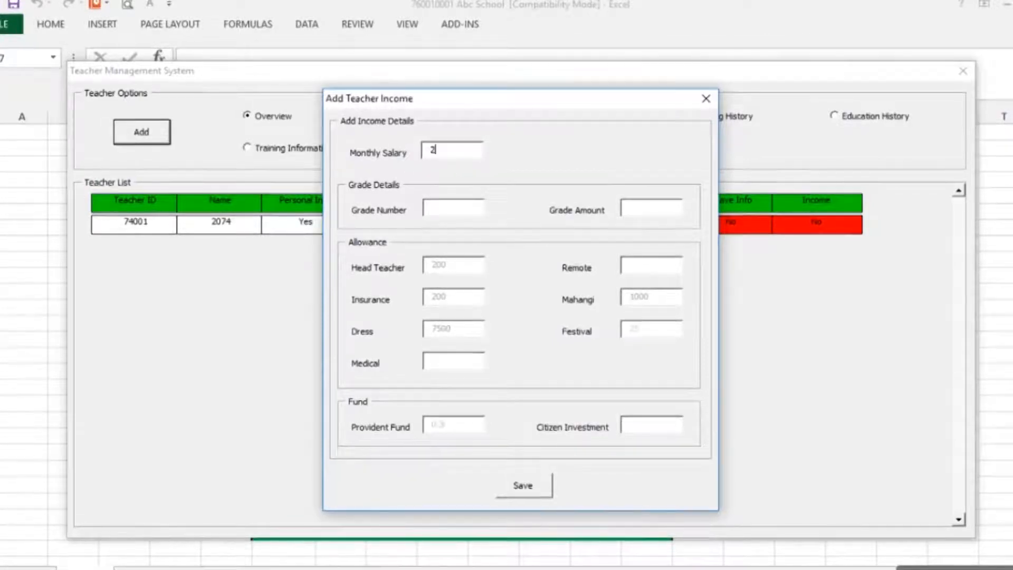
pyautogui.press('Tab')
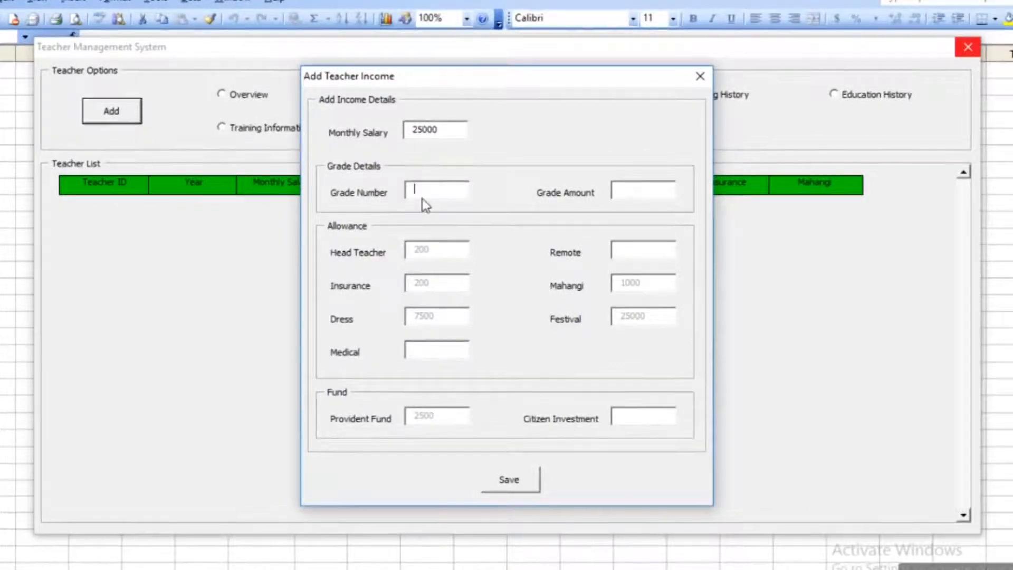
pyautogui.write('8')
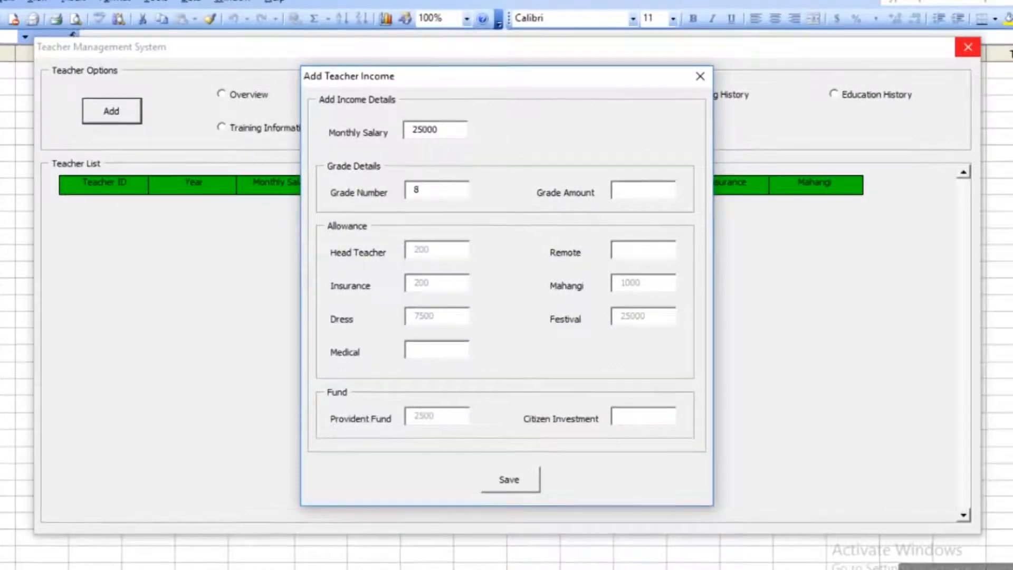
pyautogui.click(669, 196)
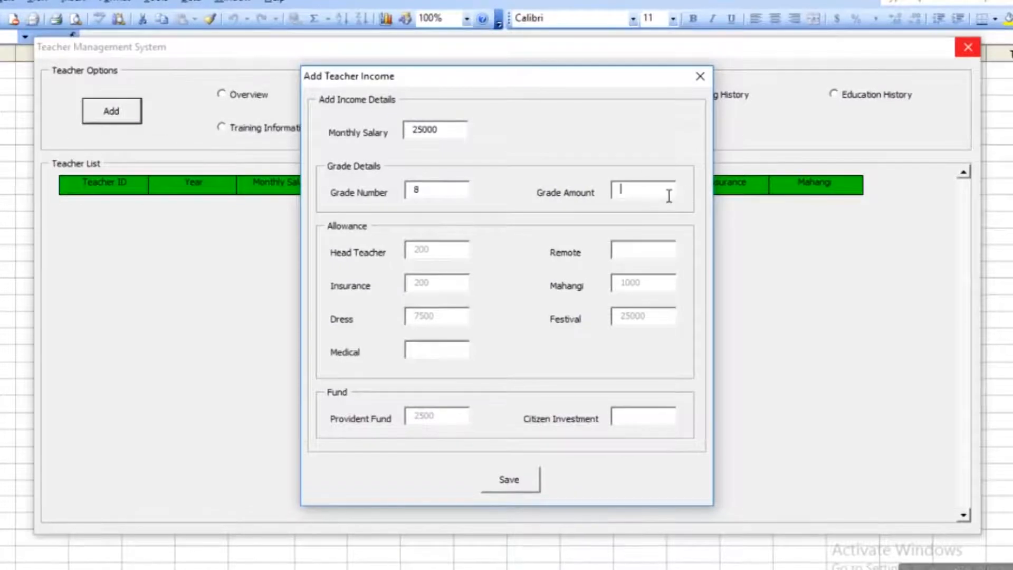
pyautogui.write('240')
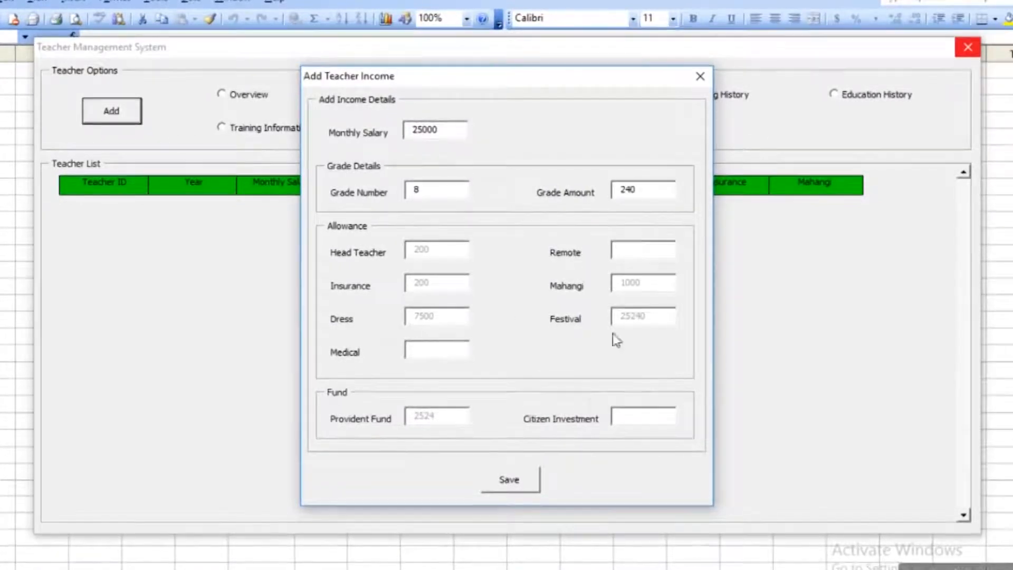
# Enter remote allowance 10000, medical 2345 and citizen investment 2000, then save the income record
pyautogui.click(642, 247)
pyautogui.write('10000')
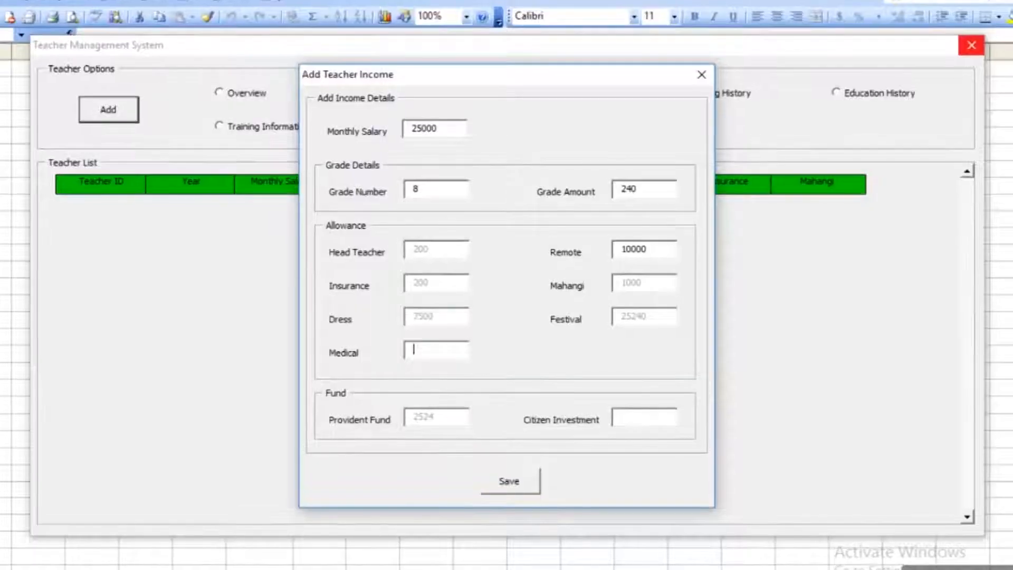
pyautogui.write('1')
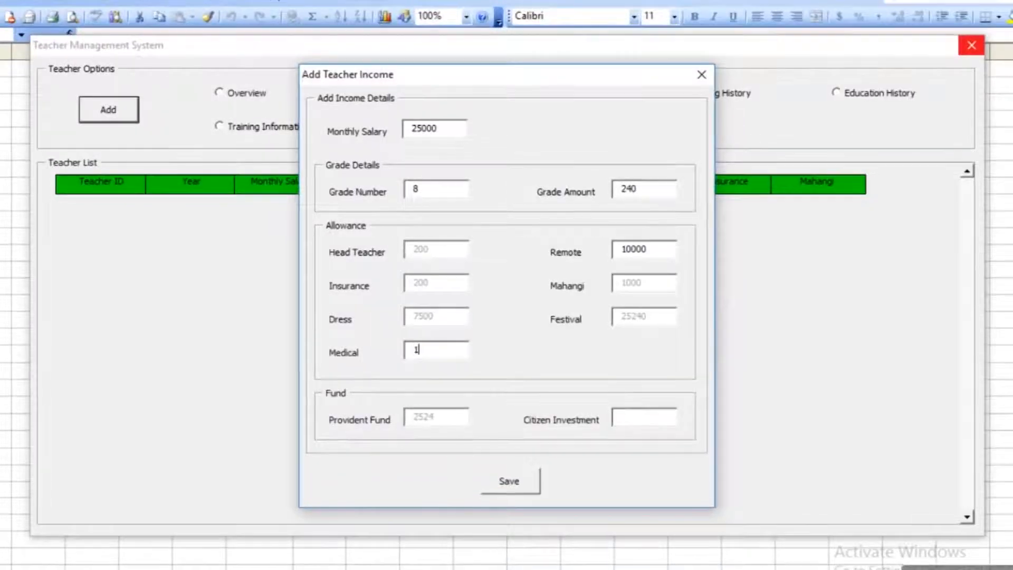
pyautogui.write('00')
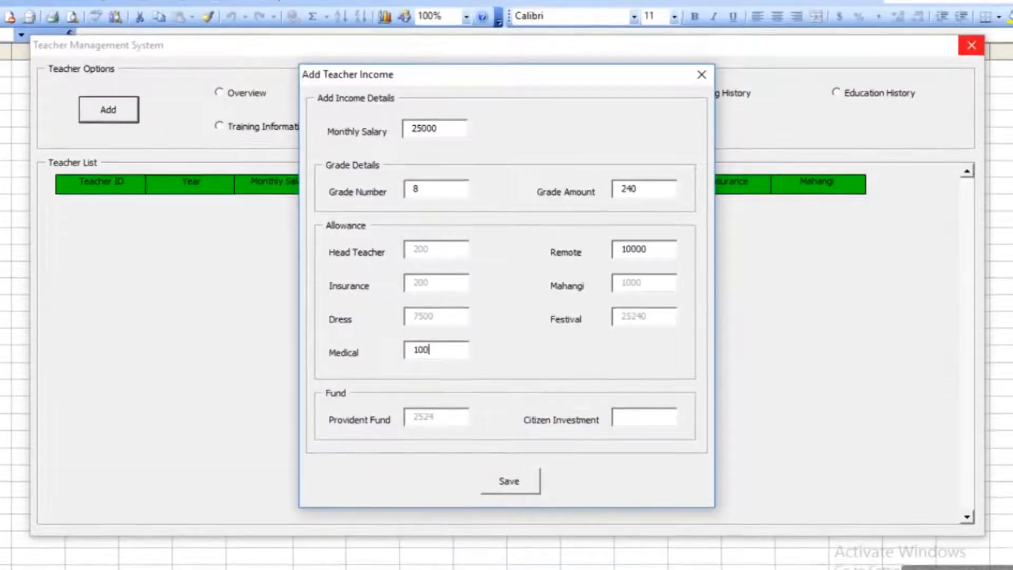
pyautogui.write('00')
pyautogui.press('Tab')
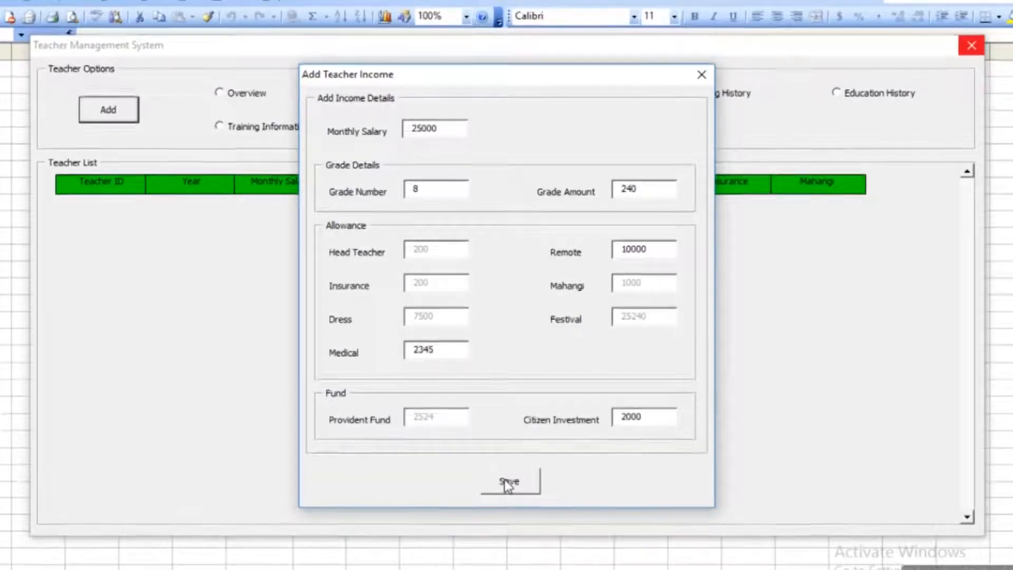
pyautogui.click(504, 480)
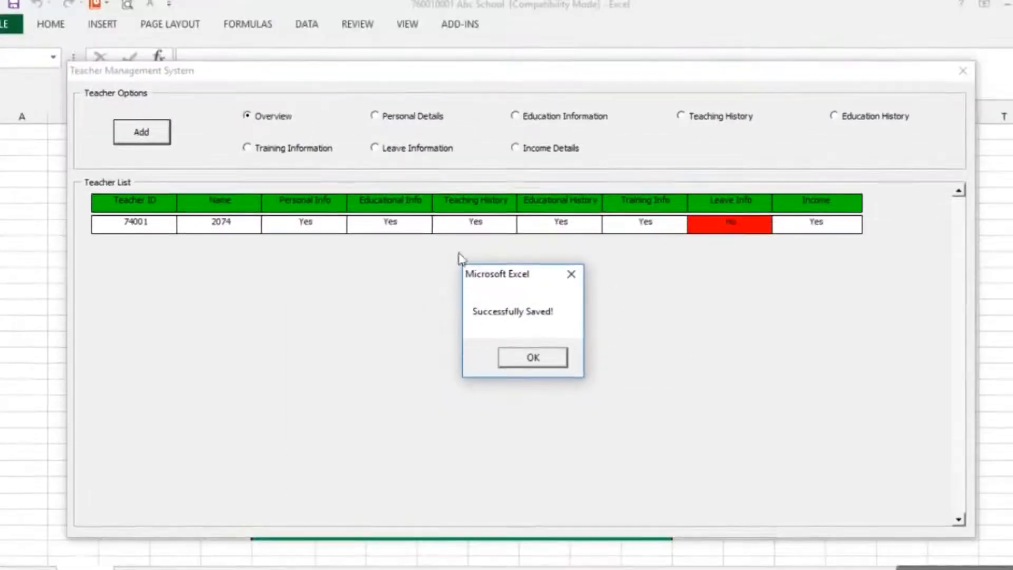
# Dismiss the confirmation, review the teacher sheets, return to the main menu and refresh the desktop
pyautogui.click(534, 357)
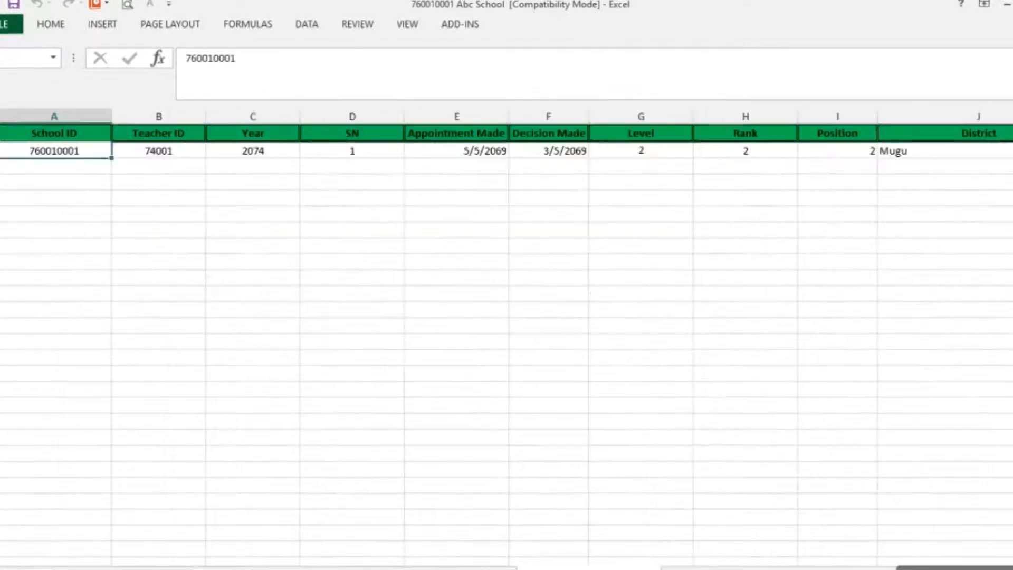
pyautogui.hotkey('ctrl', 'pageup')
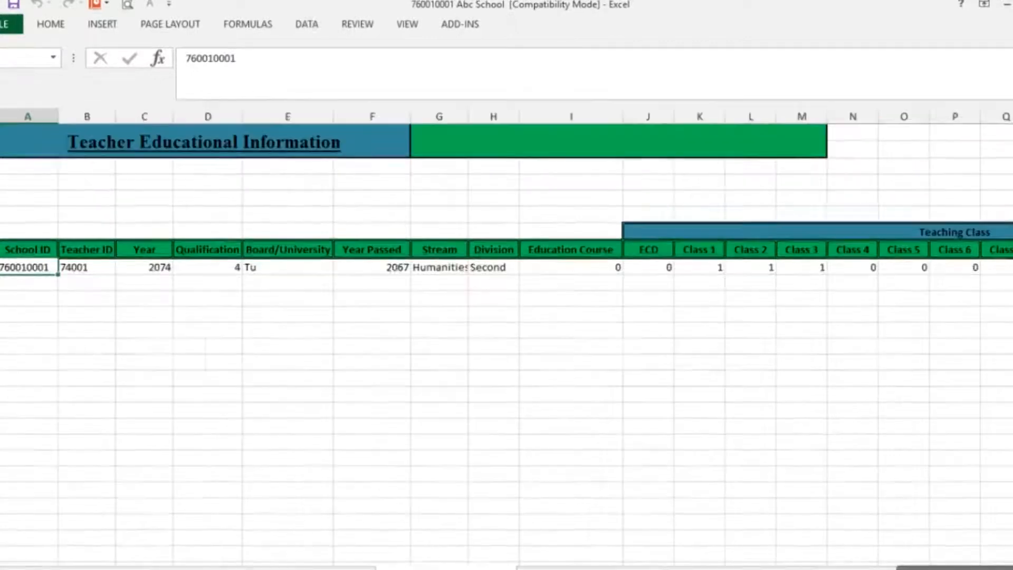
pyautogui.hotkey('ctrl', 'pageup')
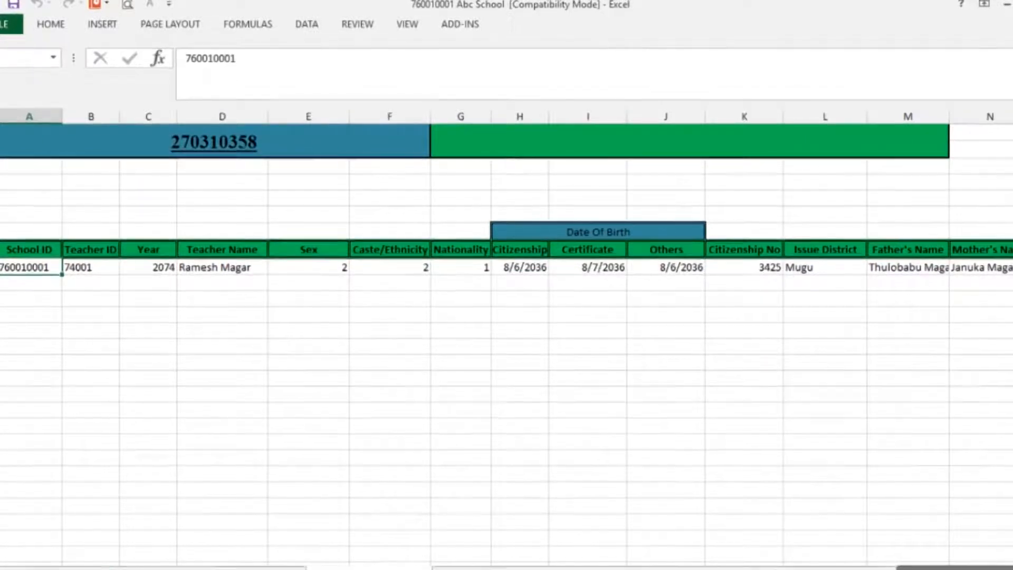
pyautogui.click(85, 568)
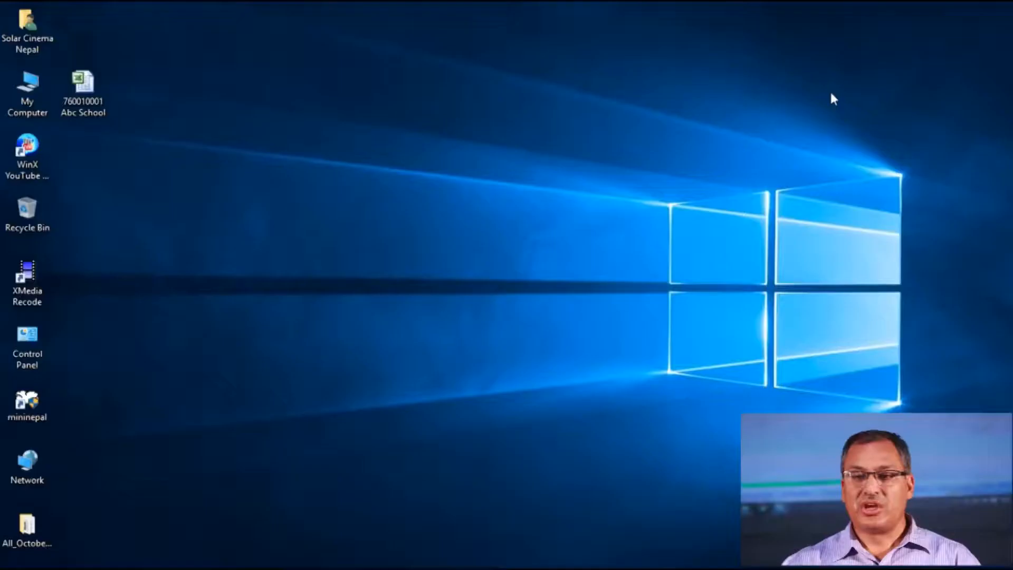
pyautogui.rightClick(442, 149)
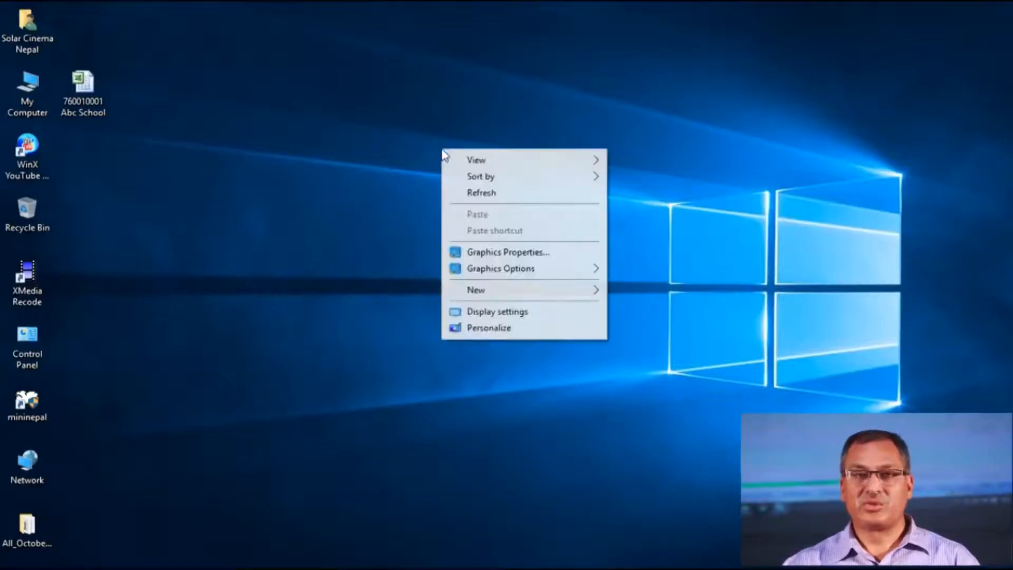
pyautogui.click(472, 194)
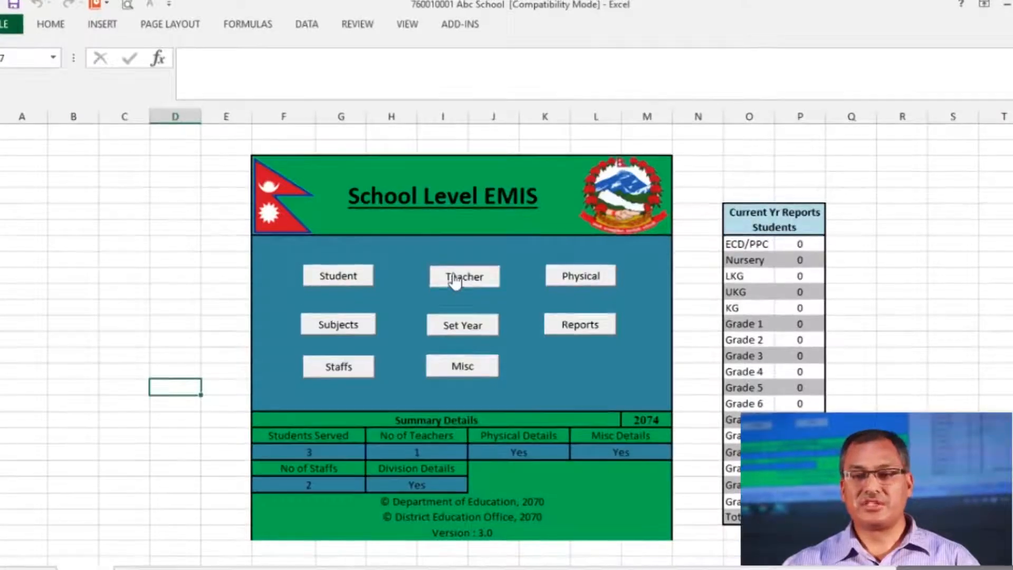
# Open the Teacher Management System and list the teacher's income details (salary 25000, grade amount 240)
pyautogui.click(455, 280)
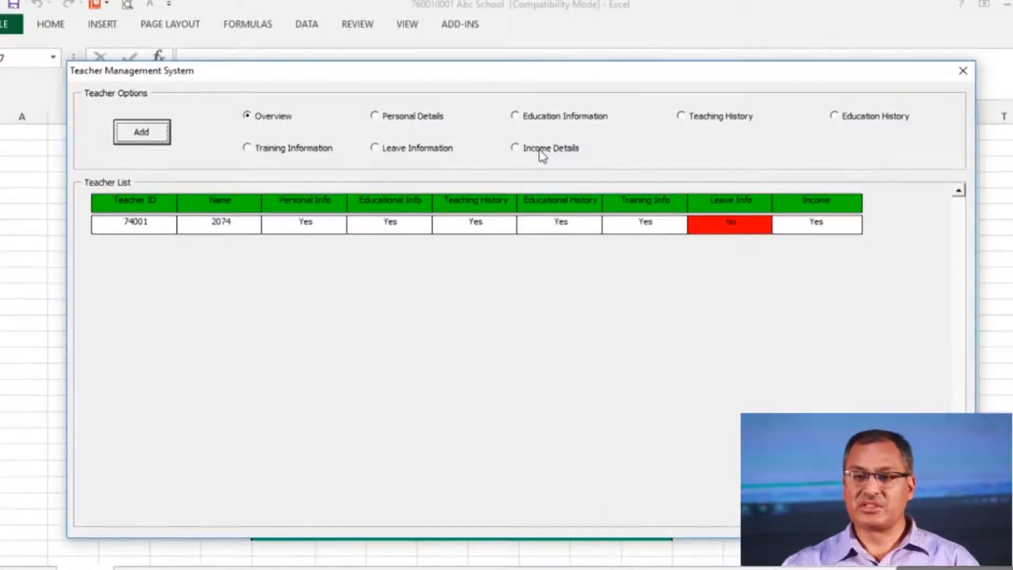
pyautogui.click(515, 149)
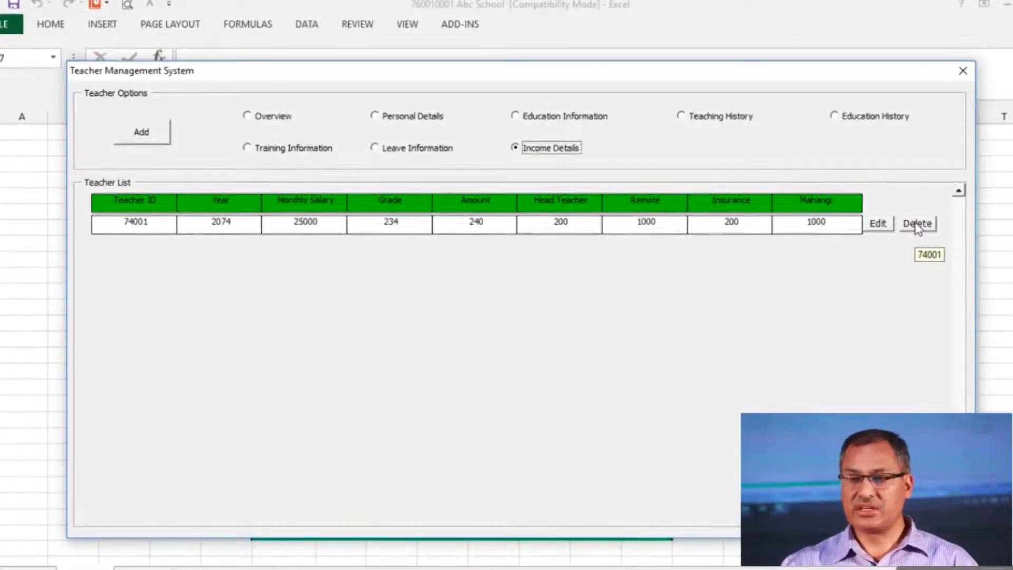
# Edit the teacher's income record, changing Grade Amount from 240 to 340, and save it
pyautogui.click(890, 226)
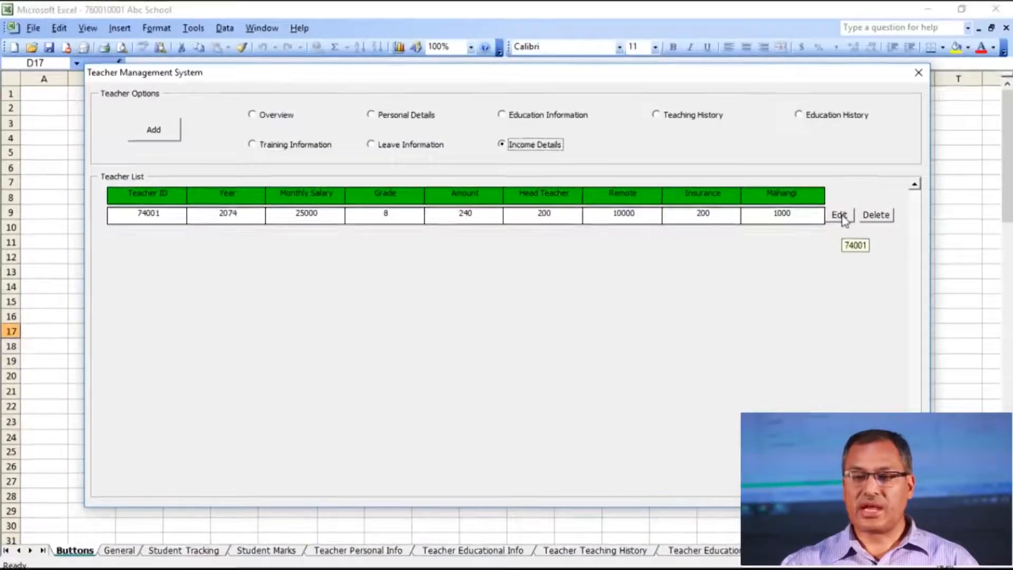
pyautogui.click(840, 216)
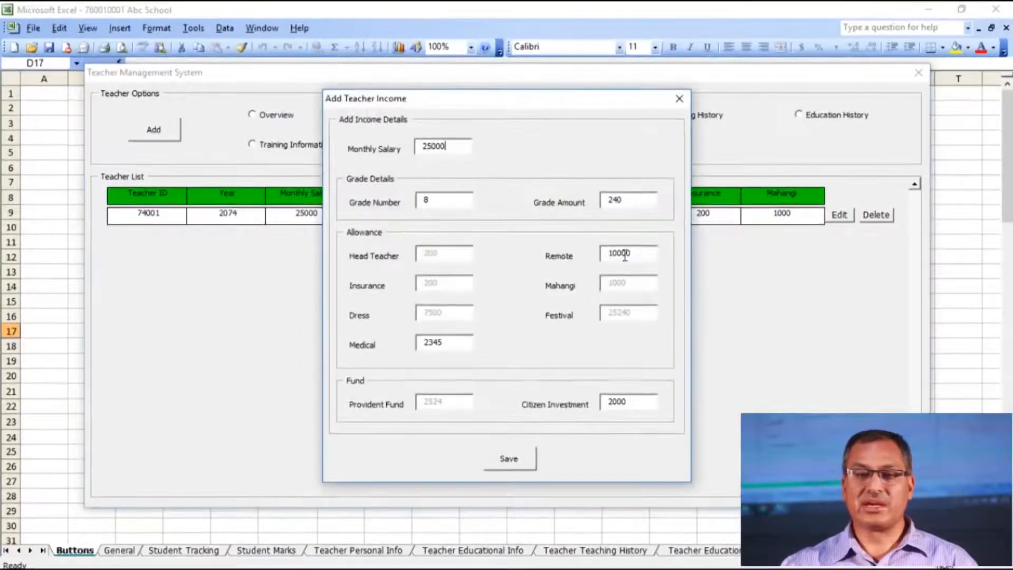
pyautogui.click(612, 203)
pyautogui.press('BackSpace')
pyautogui.write('3')
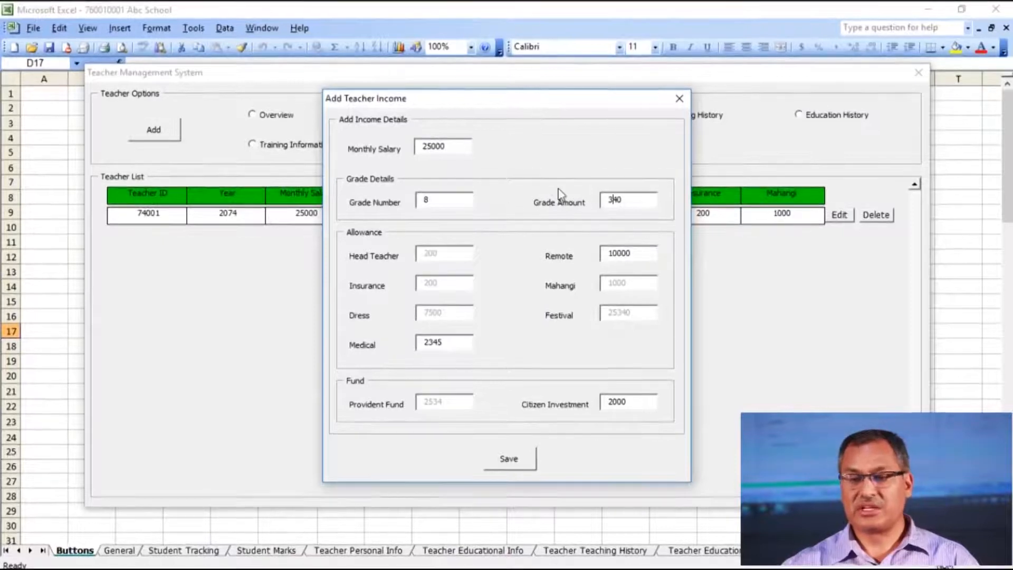
pyautogui.click(520, 463)
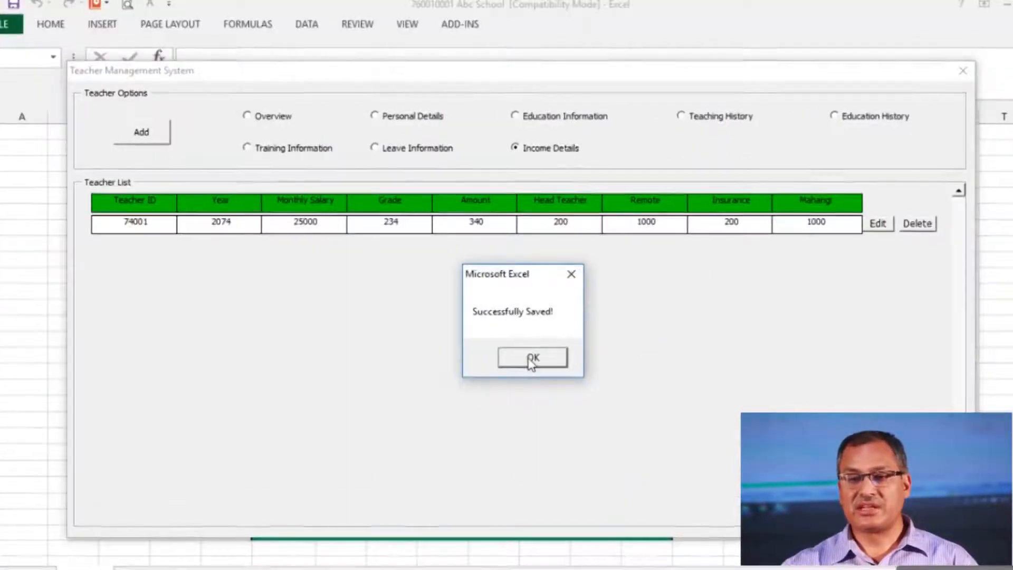
pyautogui.click(532, 360)
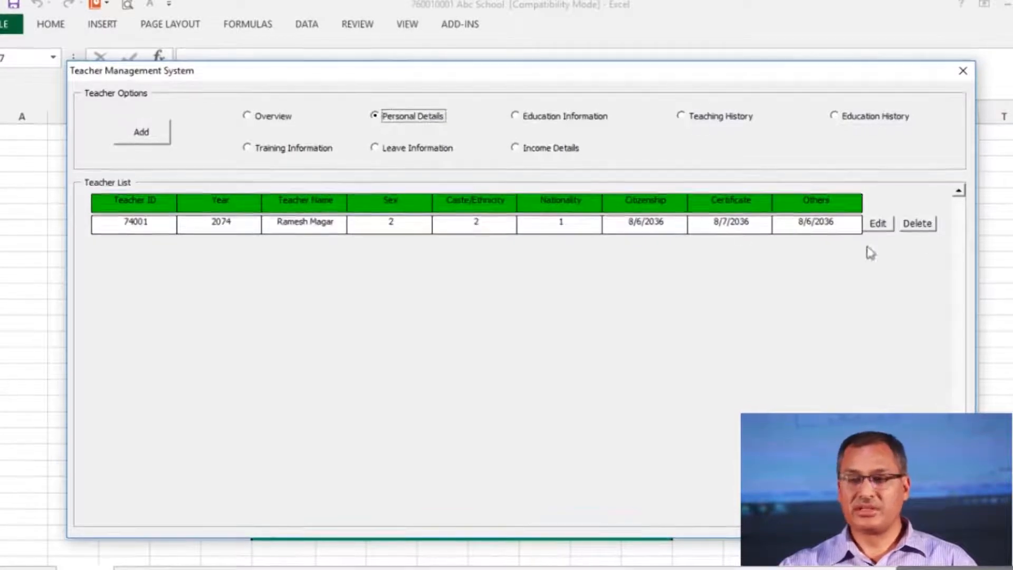
# Delete the only teacher record, confirm, and close the Teacher Management System
pyautogui.click(926, 227)
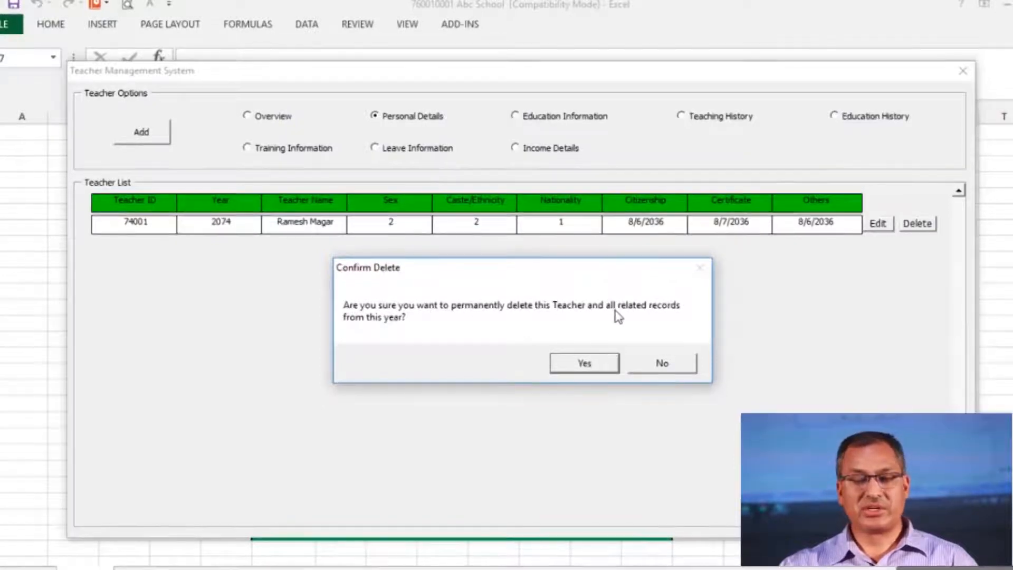
pyautogui.click(582, 365)
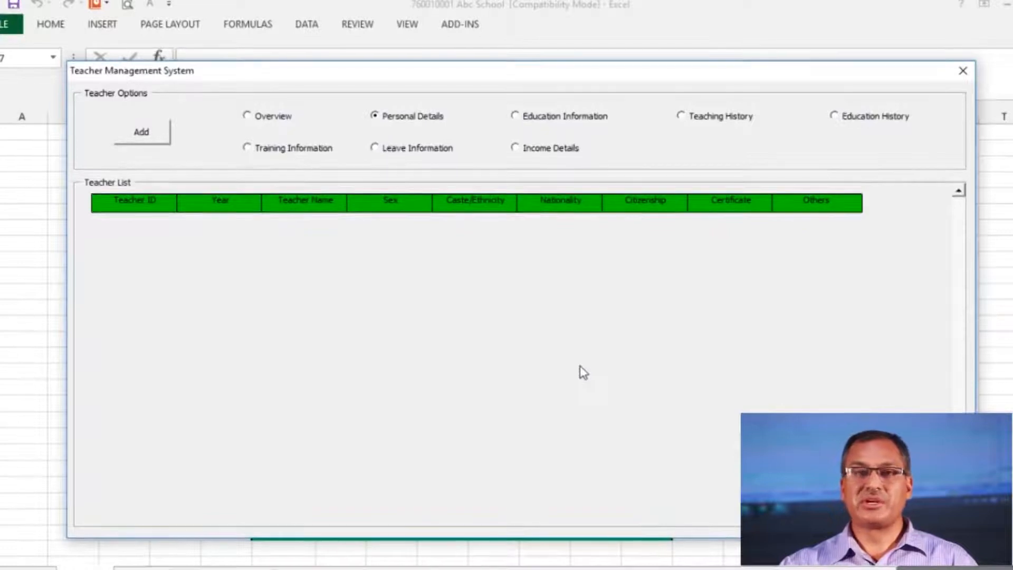
pyautogui.click(961, 74)
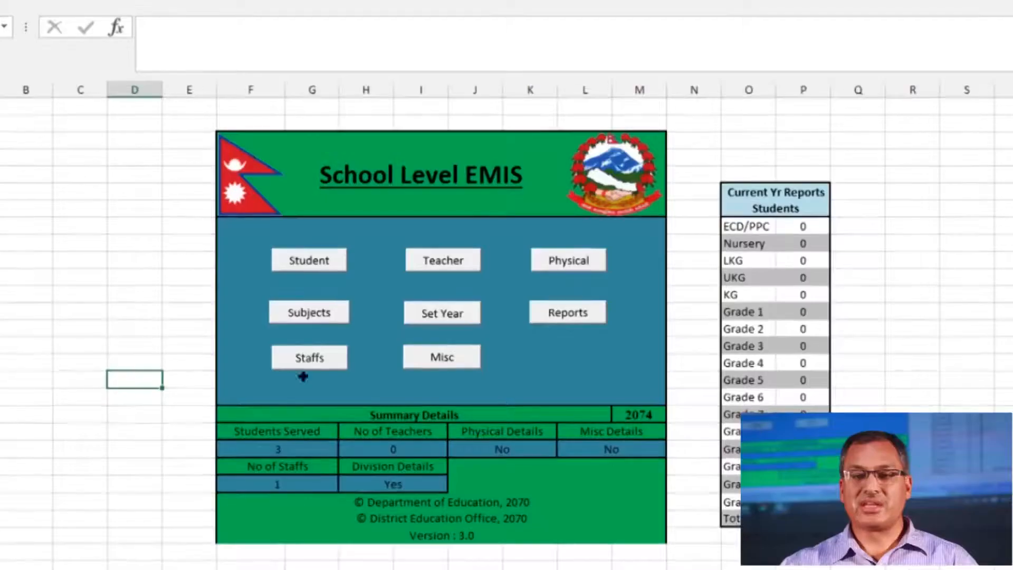
# Add a non-teaching staff member with their full name, Male, Janajati caste and Nepali nationality
pyautogui.click(317, 362)
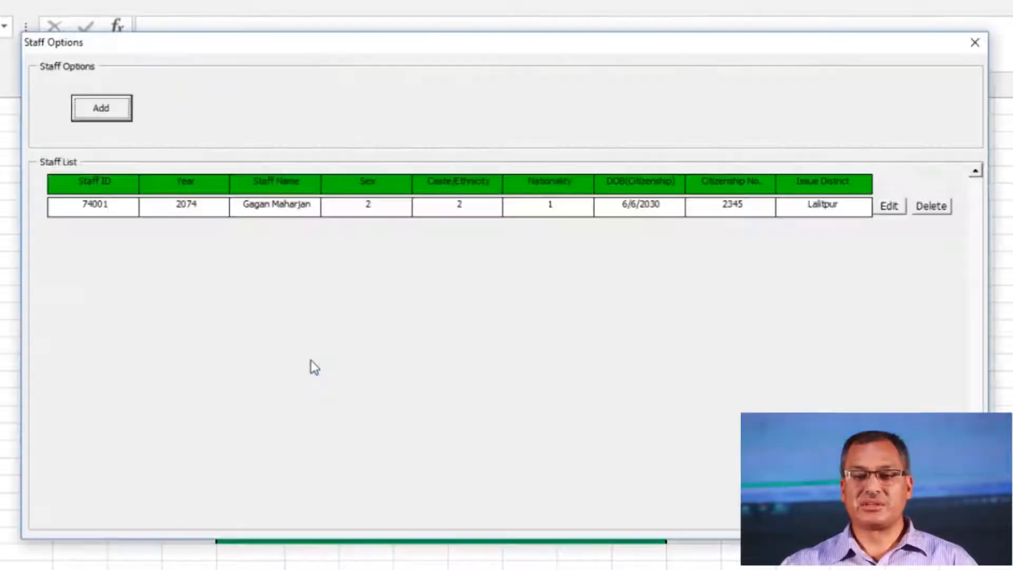
pyautogui.click(101, 108)
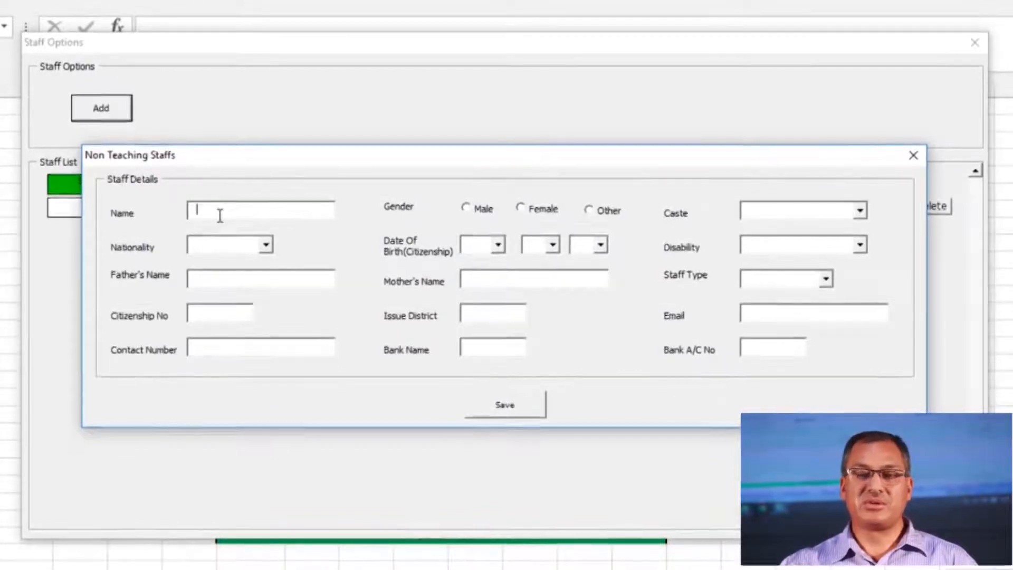
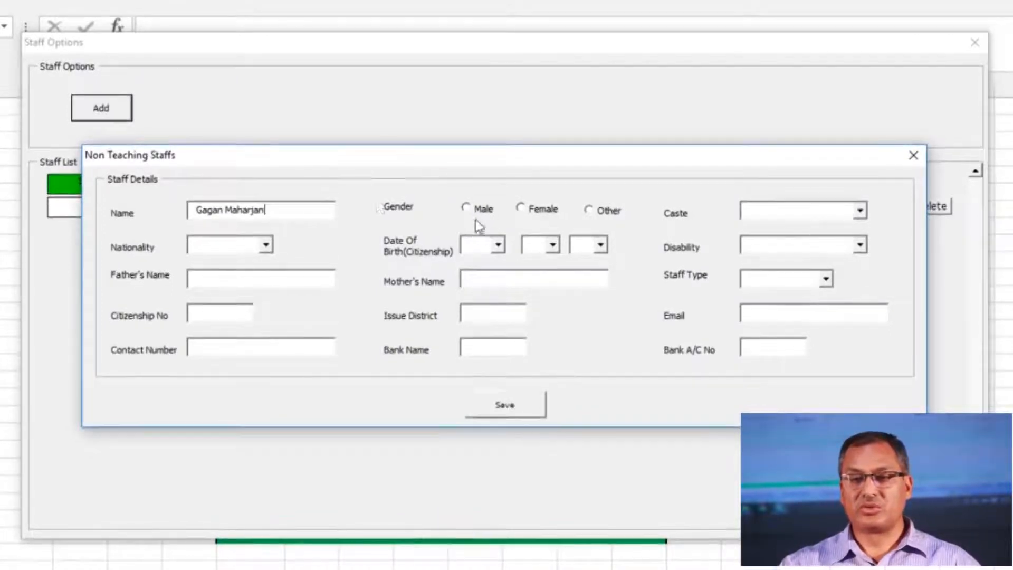
pyautogui.click(466, 209)
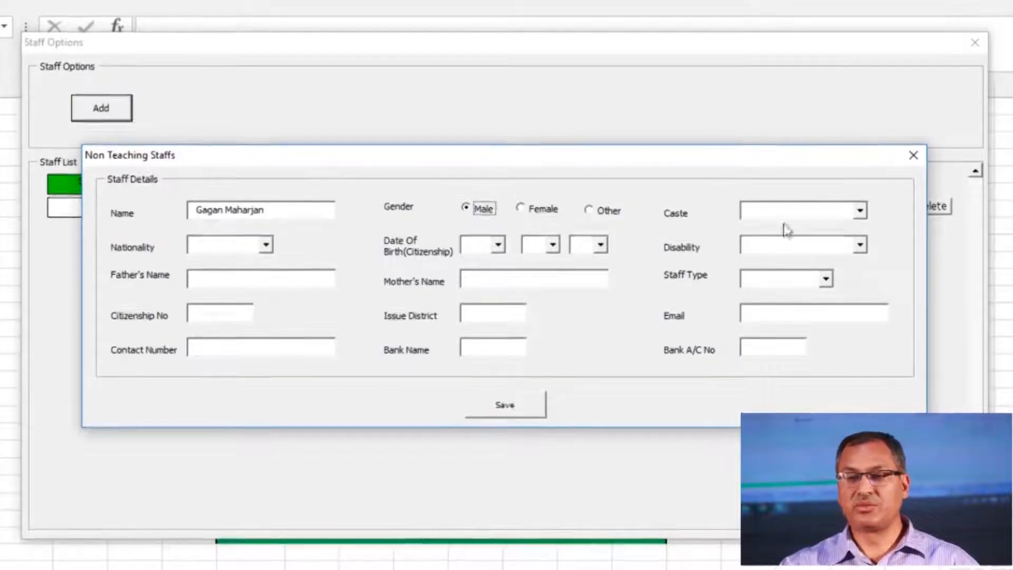
pyautogui.click(860, 211)
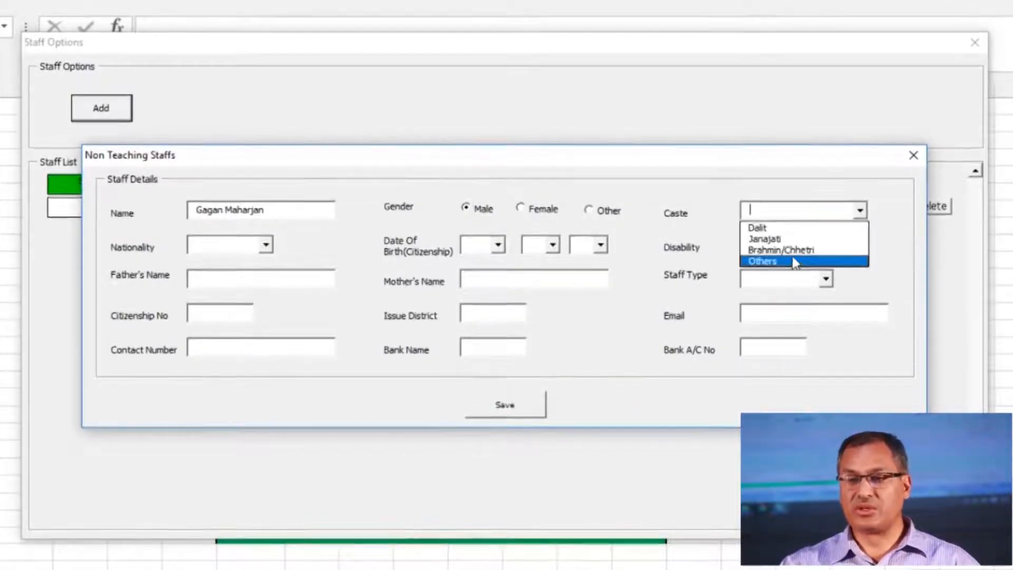
pyautogui.click(768, 239)
pyautogui.click(266, 245)
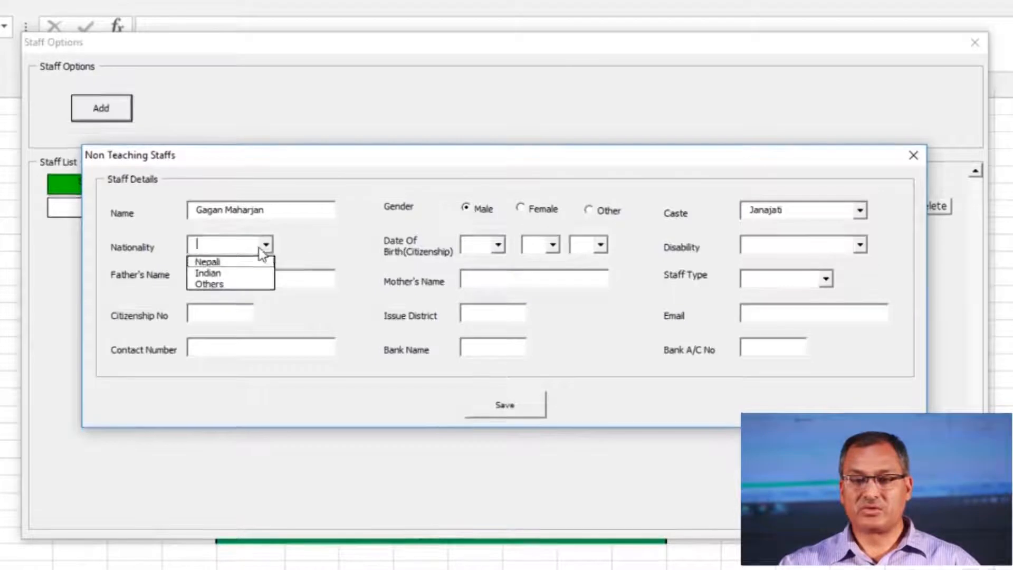
pyautogui.click(207, 261)
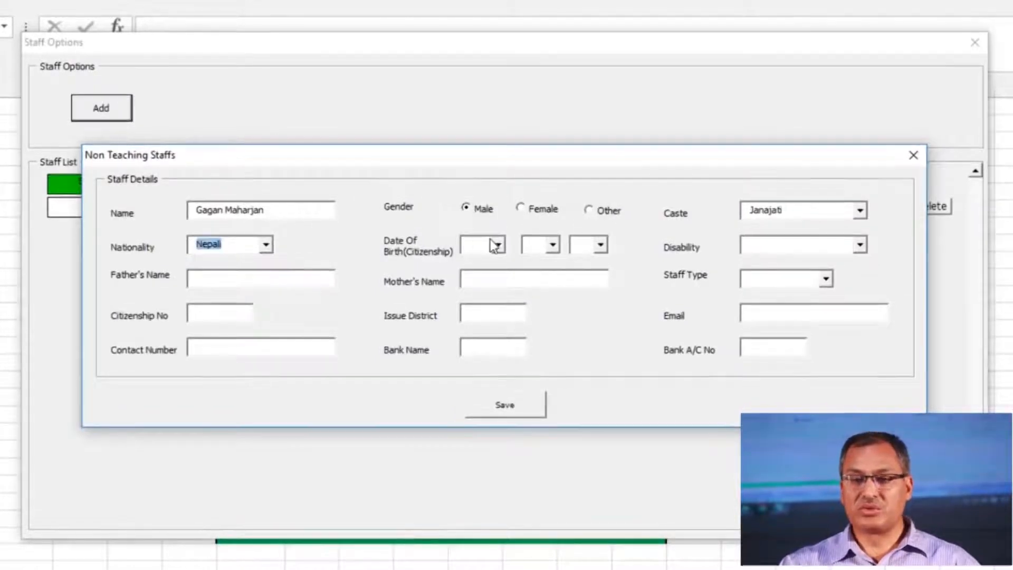
# Set the staff member's birth date to 2030/6/6 and disability to N/A
pyautogui.click(486, 245)
pyautogui.press('Down')
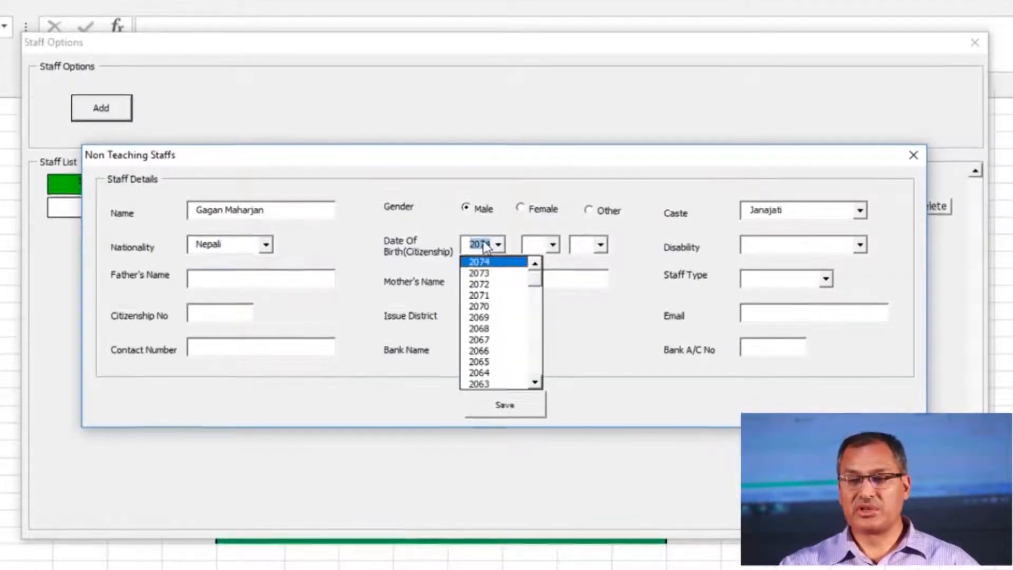
pyautogui.press('pagedown')
pyautogui.press('pagedown')
pyautogui.press('pagedown')
pyautogui.press('pagedown')
pyautogui.press('Return')
pyautogui.click(534, 244)
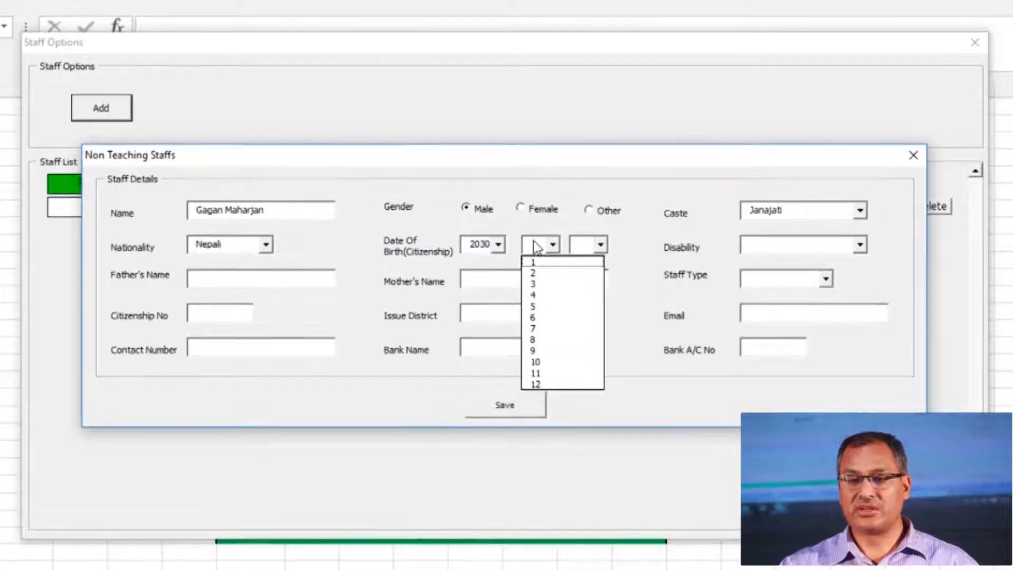
pyautogui.write('6')
pyautogui.click(590, 245)
pyautogui.write('6')
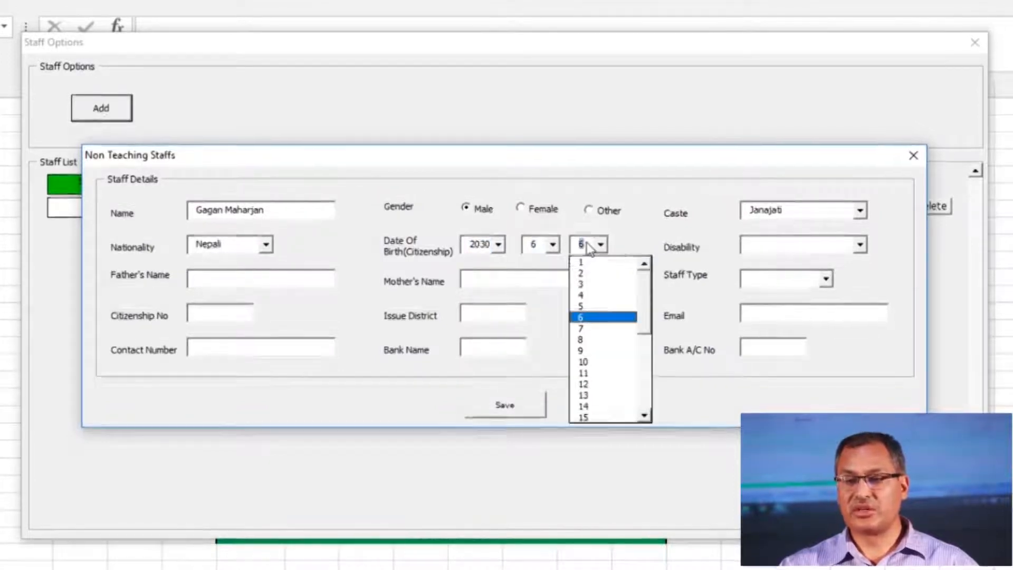
pyautogui.click(802, 251)
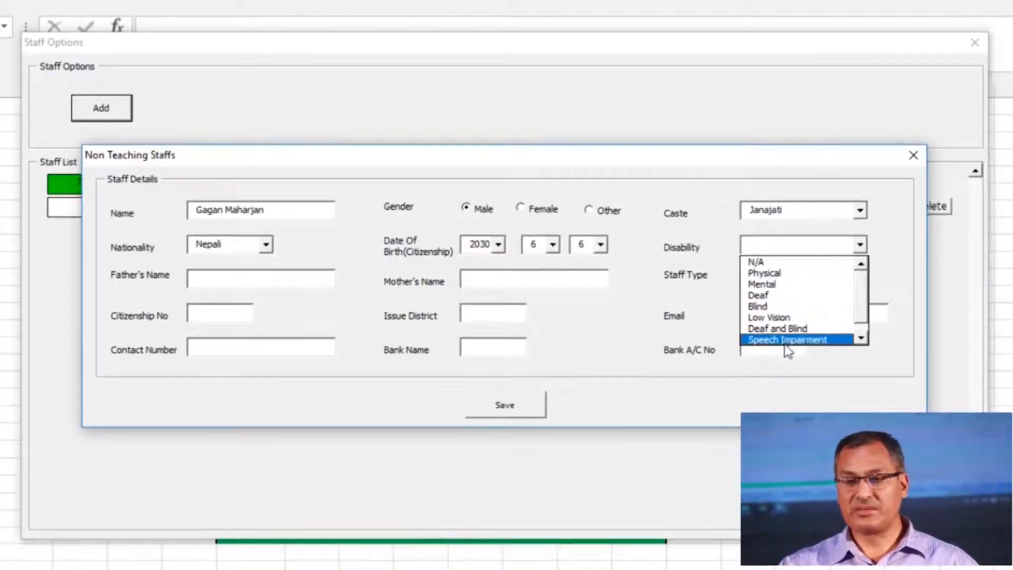
pyautogui.click(758, 262)
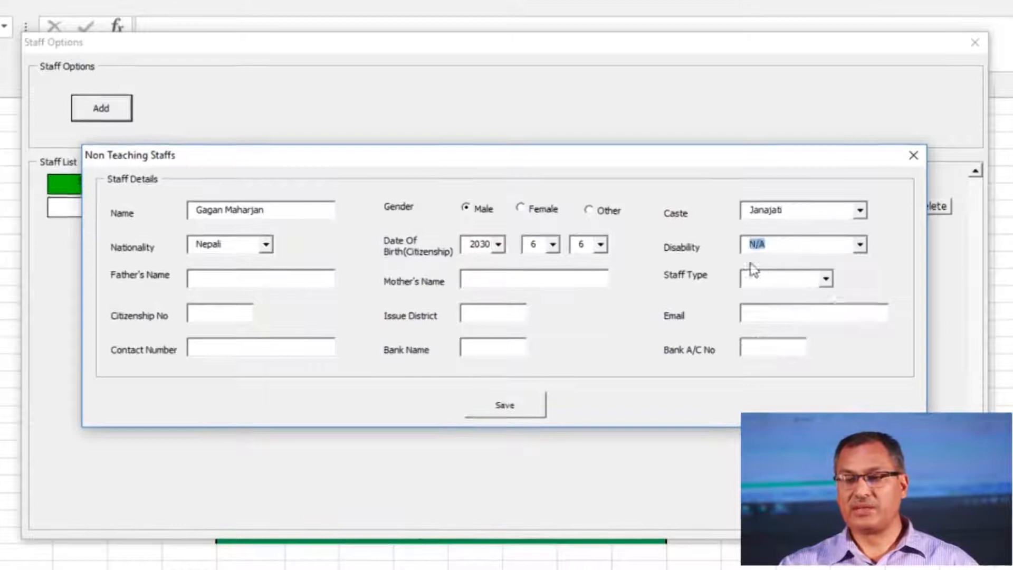
# Enter the parents' names, set staff type to Accountant, and fill the following number field
pyautogui.click(217, 289)
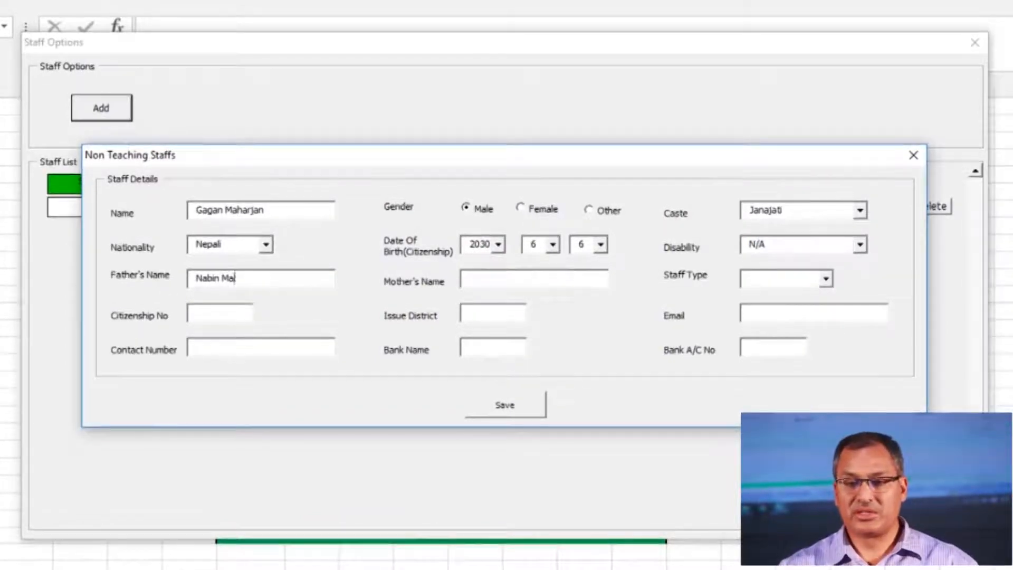
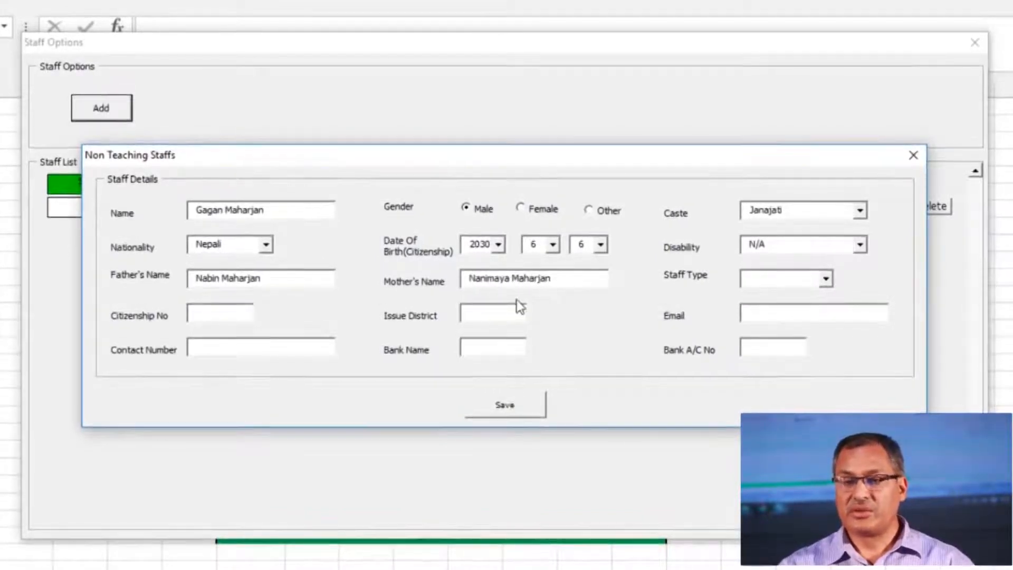
pyautogui.click(826, 284)
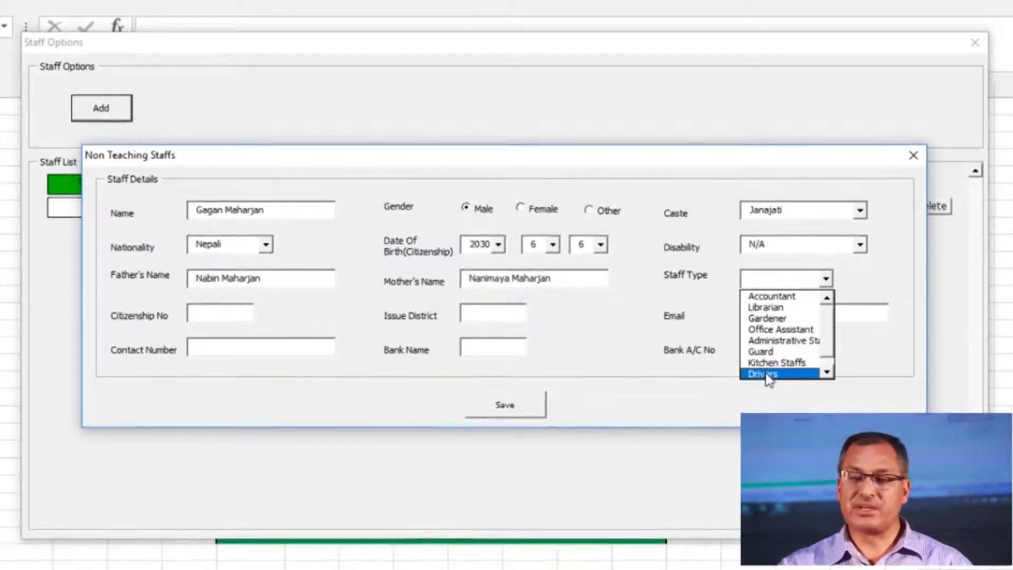
pyautogui.click(760, 297)
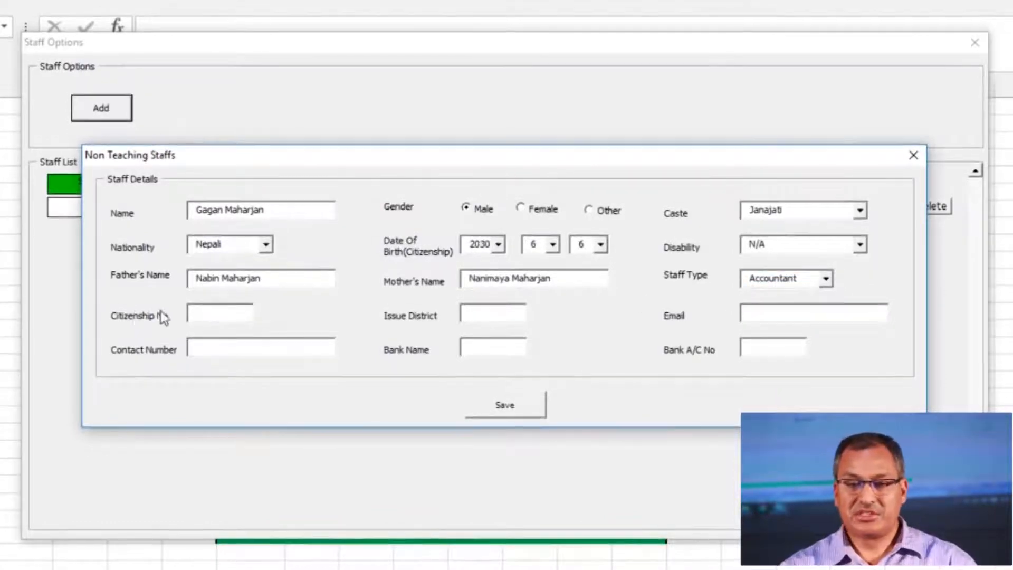
pyautogui.write('2345')
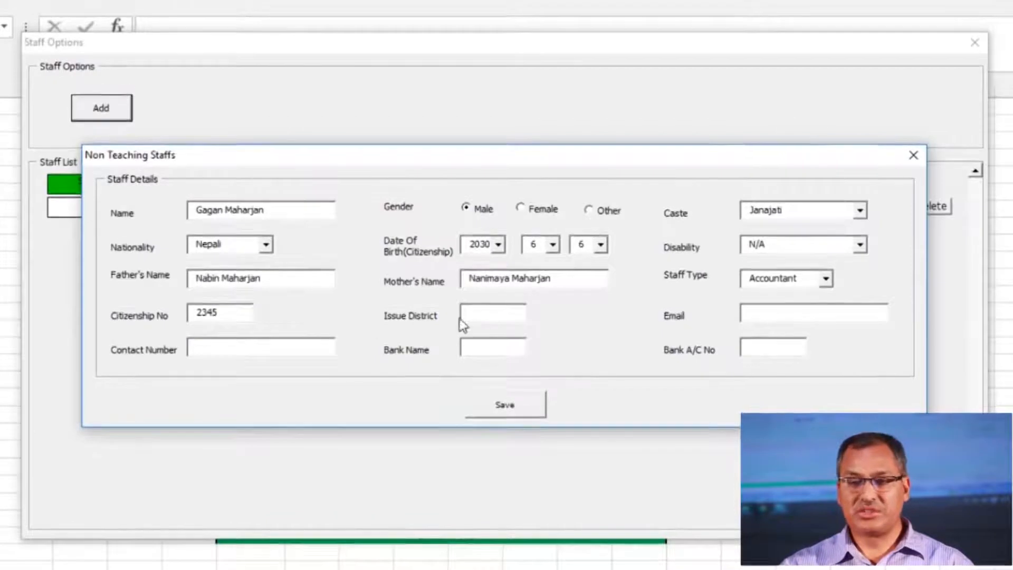
# Fill in issue district Lalitpur, the staff member's e-mail and contact number
pyautogui.click(477, 320)
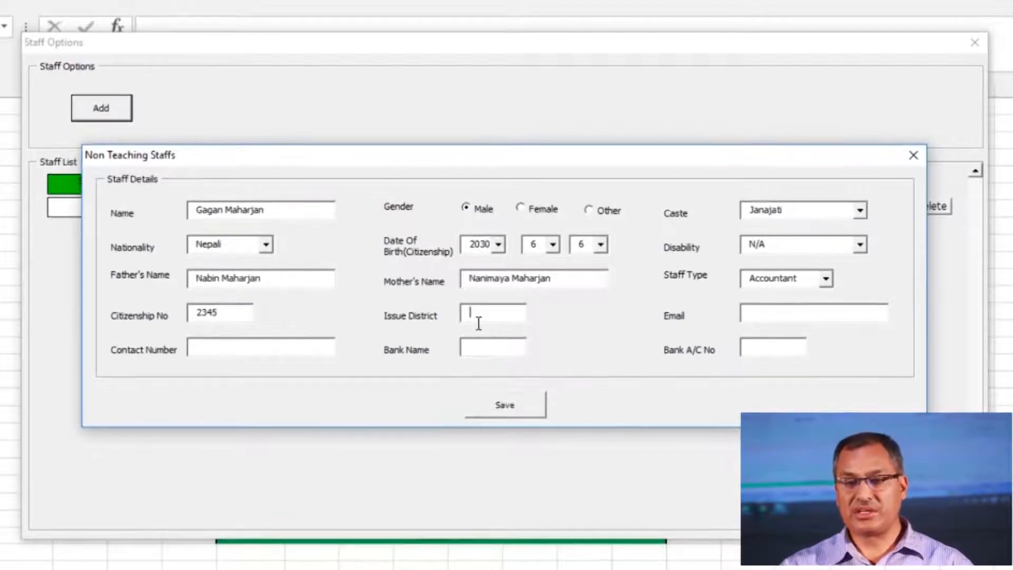
pyautogui.write('L')
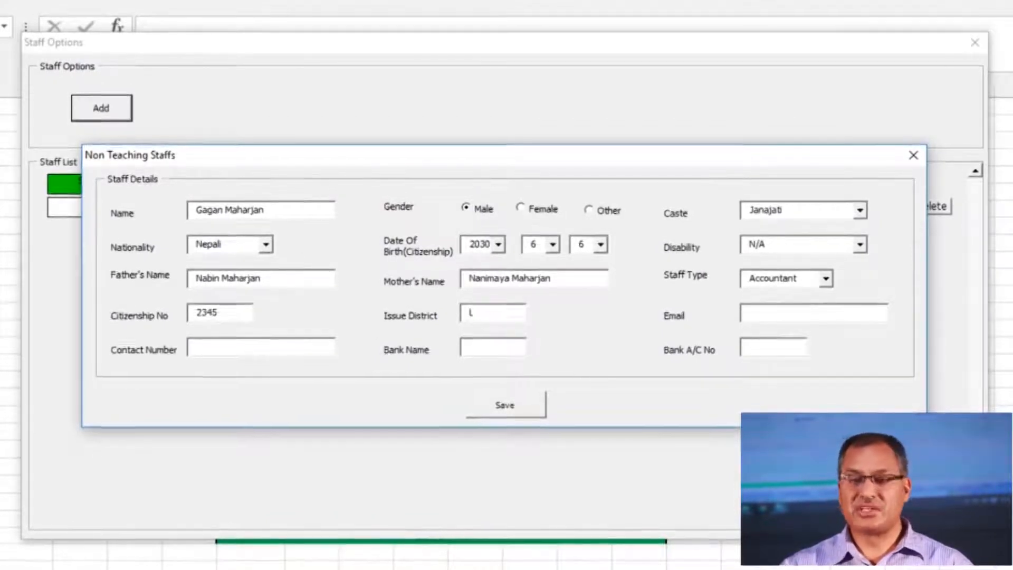
pyautogui.write('alitpur')
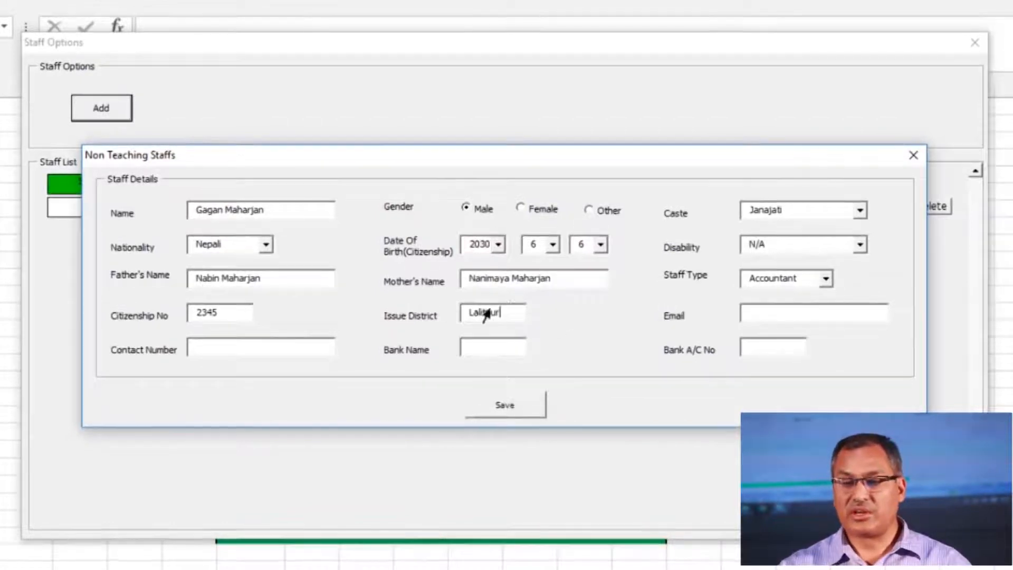
pyautogui.click(750, 313)
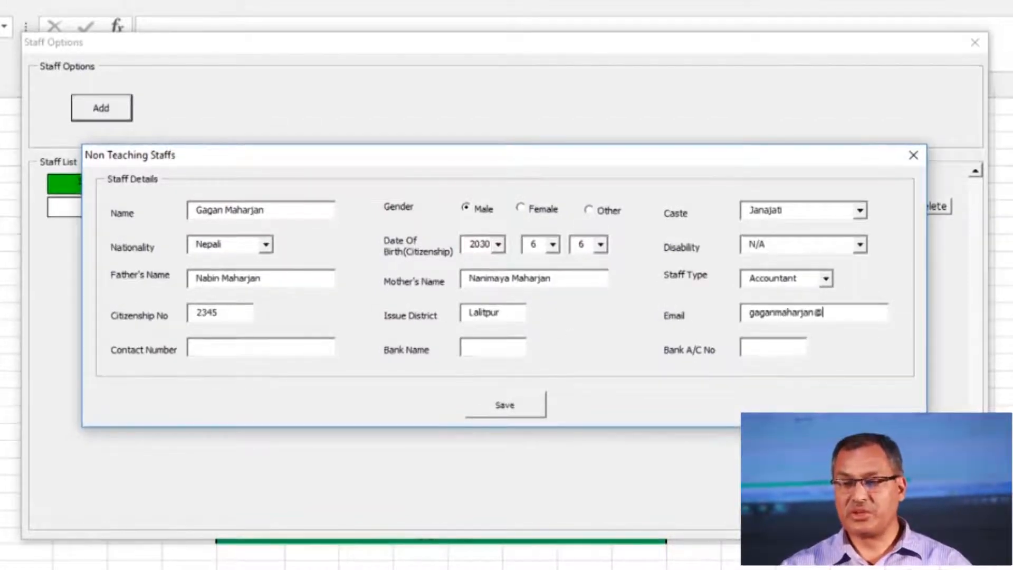
pyautogui.click(237, 347)
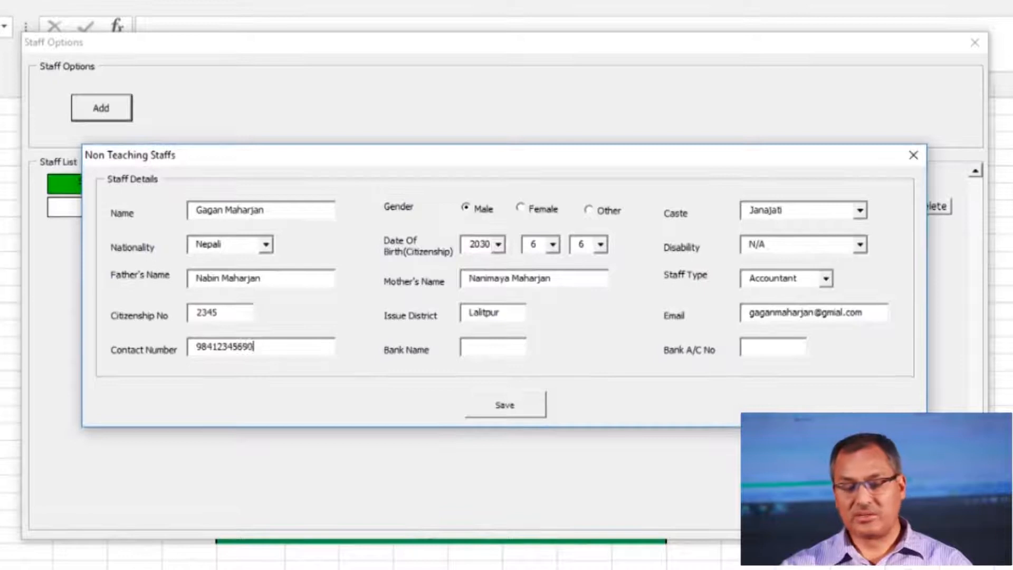
# Enter bank name NBL and the bank account number, then save the staff record
pyautogui.click(492, 353)
pyautogui.write('NBL')
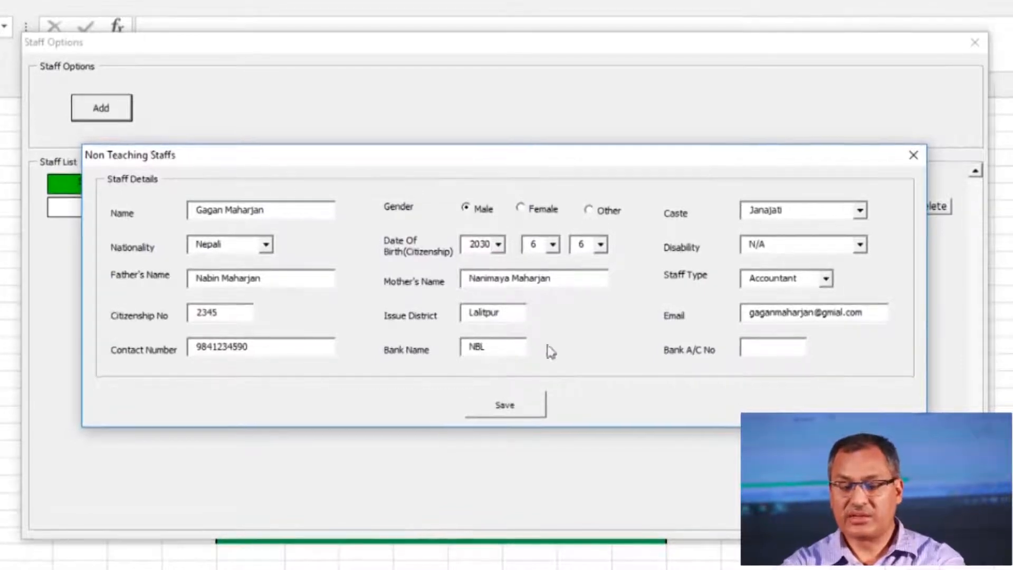
pyautogui.click(754, 354)
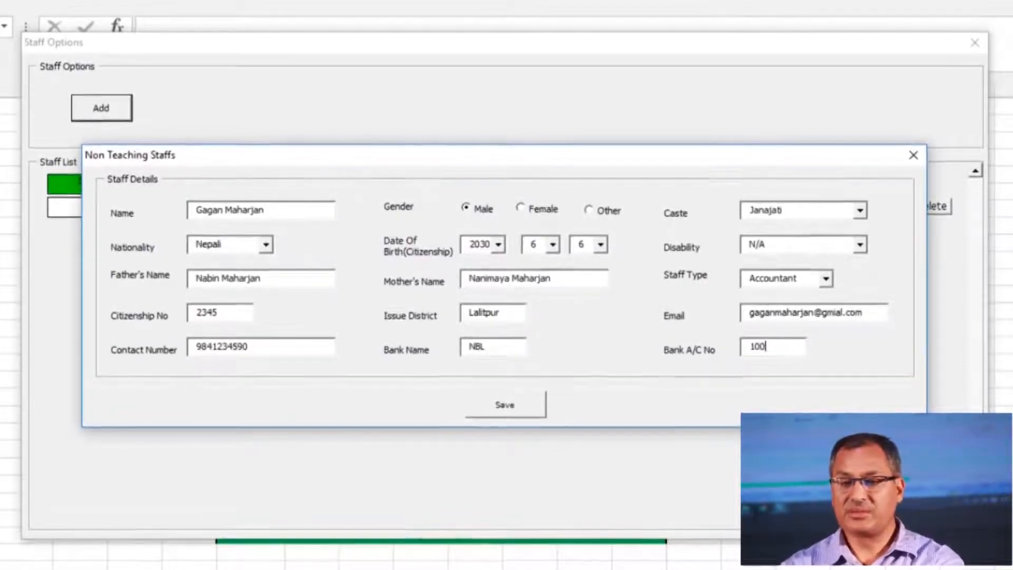
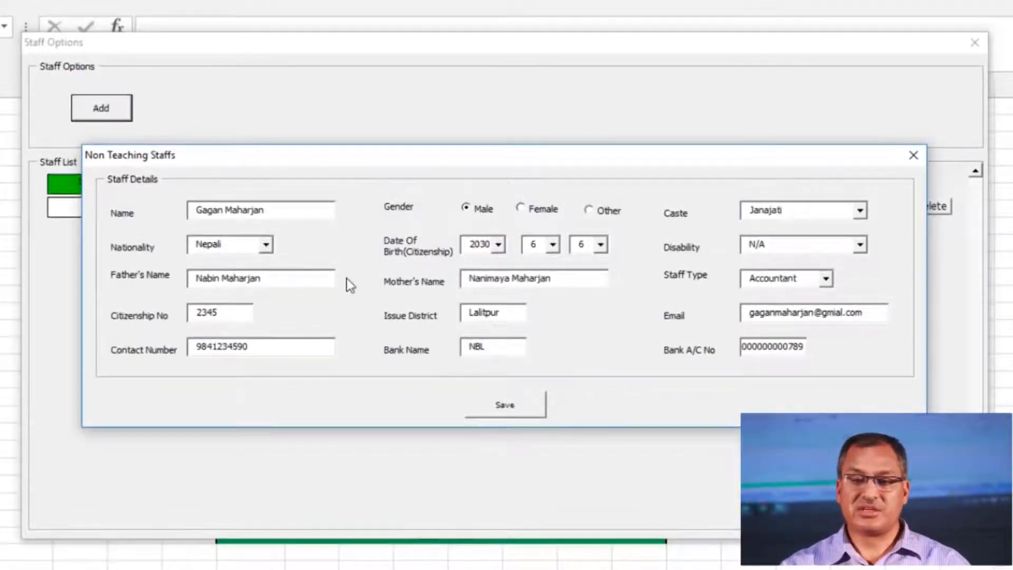
pyautogui.click(521, 411)
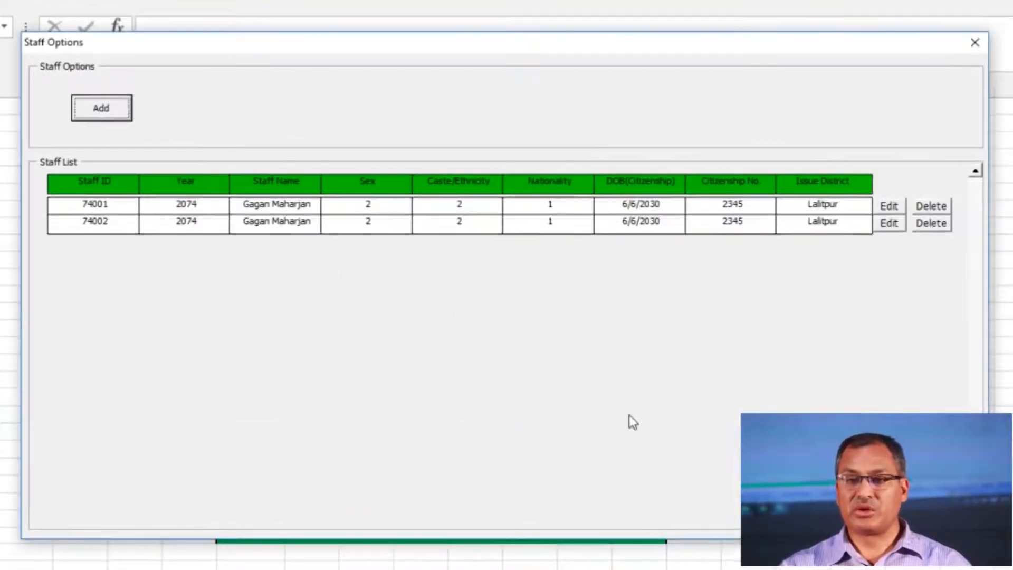
# Leave the staff screens and open the school's Add Physical Details form
pyautogui.click(118, 112)
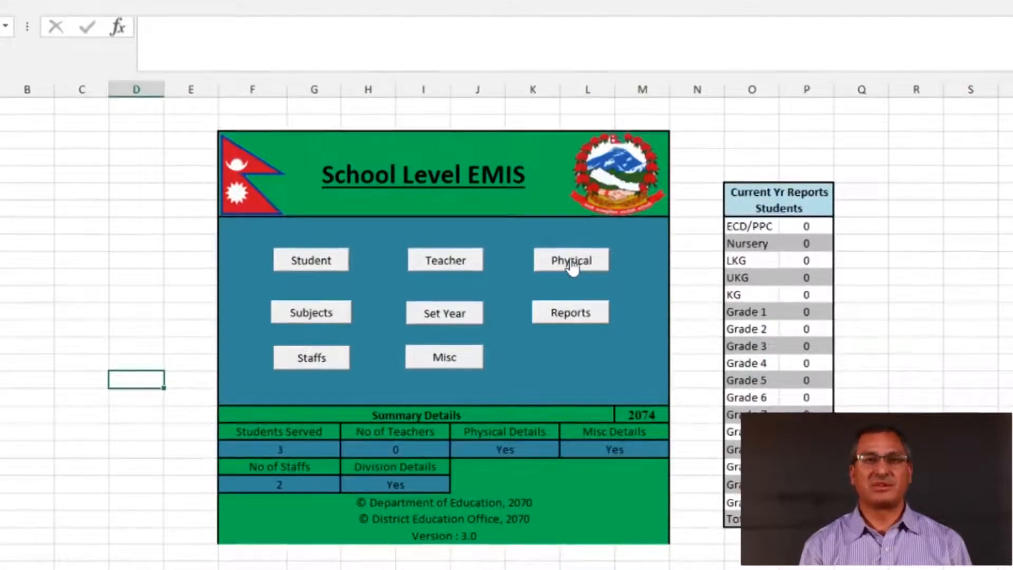
pyautogui.click(571, 262)
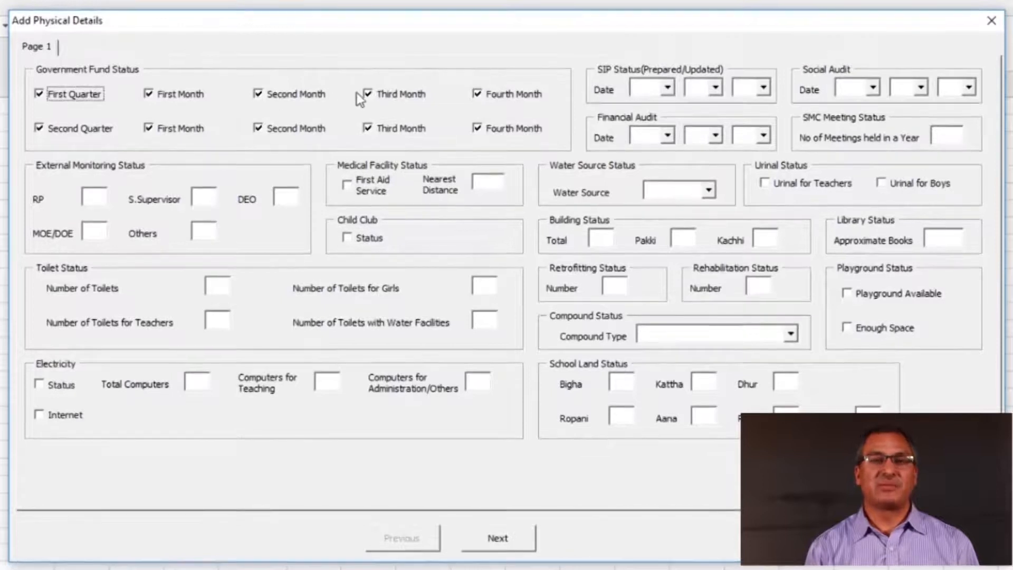
# Clear the fund marks, then tick First Quarter with its months and Second Quarter
pyautogui.click(478, 95)
pyautogui.click(477, 129)
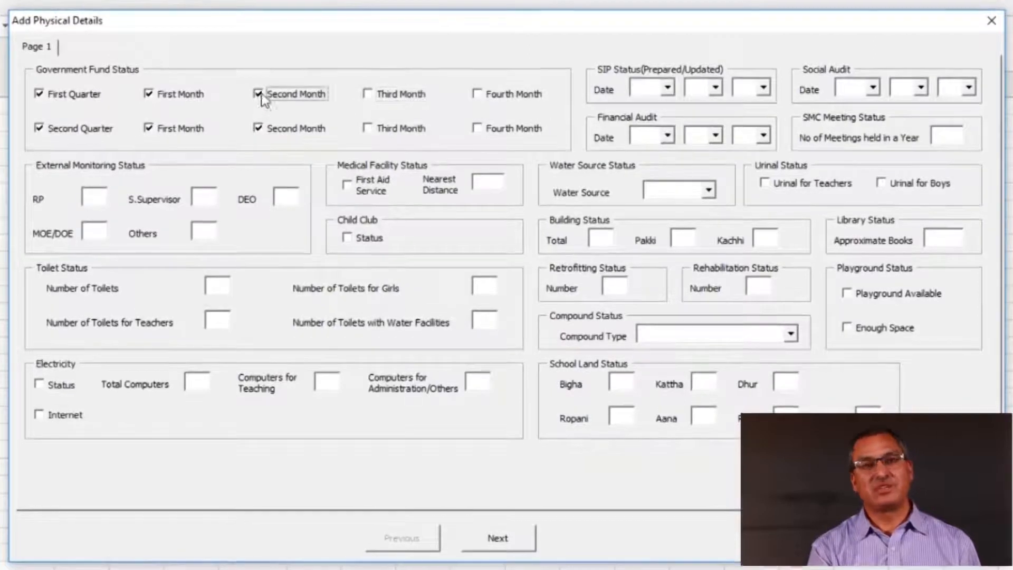
pyautogui.click(258, 128)
pyautogui.click(148, 129)
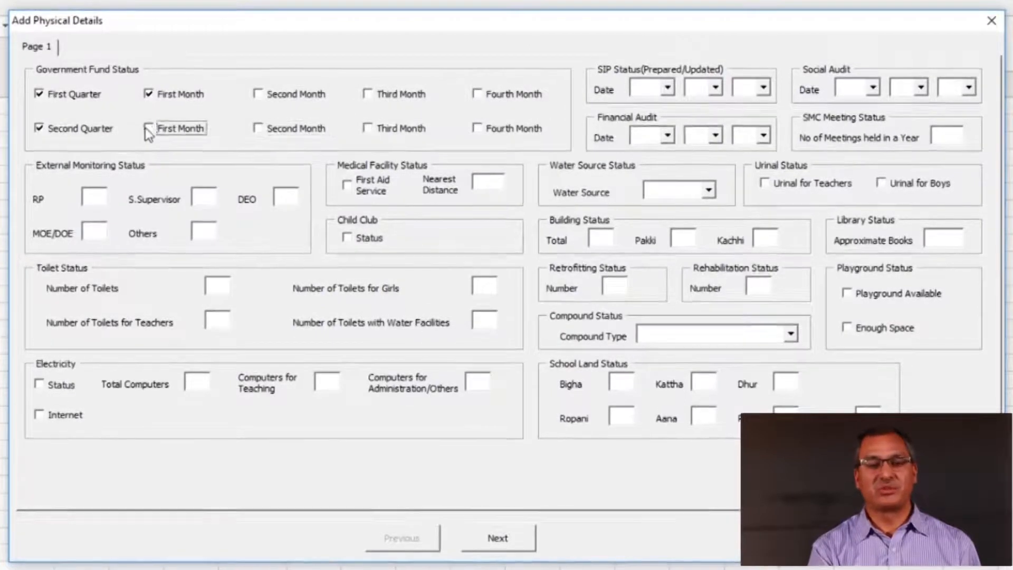
pyautogui.click(45, 126)
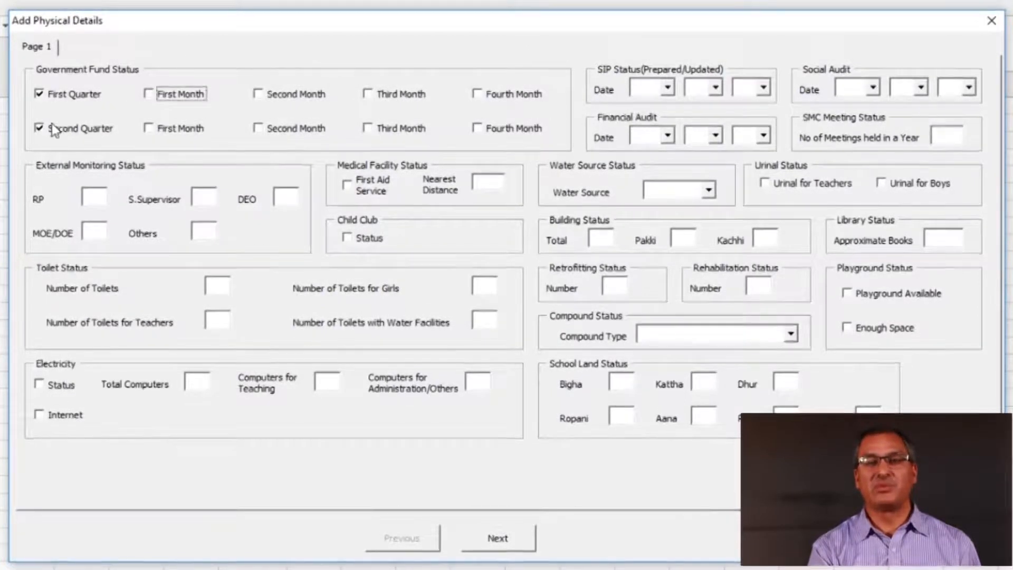
pyautogui.click(40, 97)
pyautogui.click(40, 97)
pyautogui.click(148, 95)
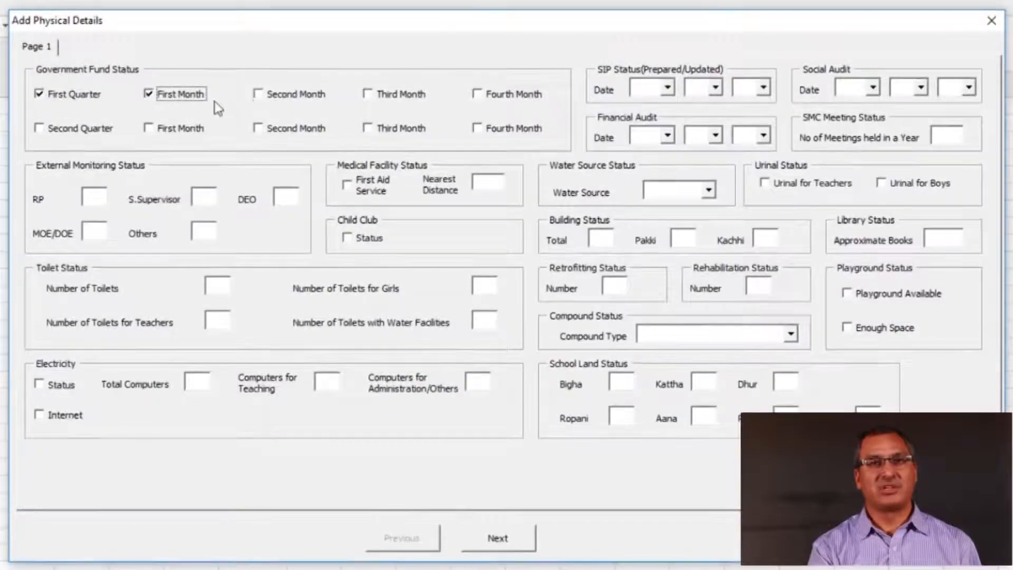
pyautogui.click(259, 95)
pyautogui.click(368, 95)
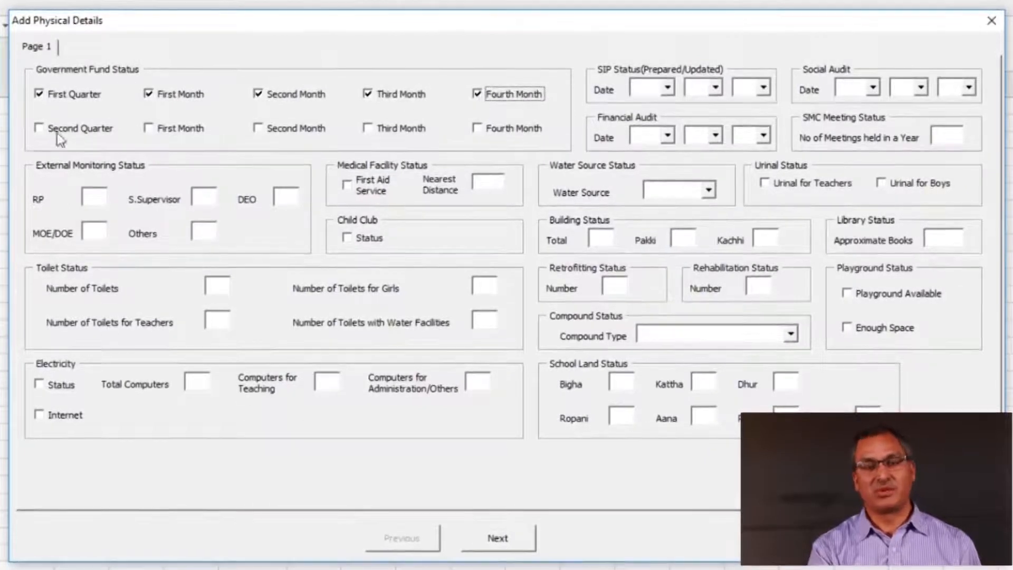
pyautogui.click(39, 128)
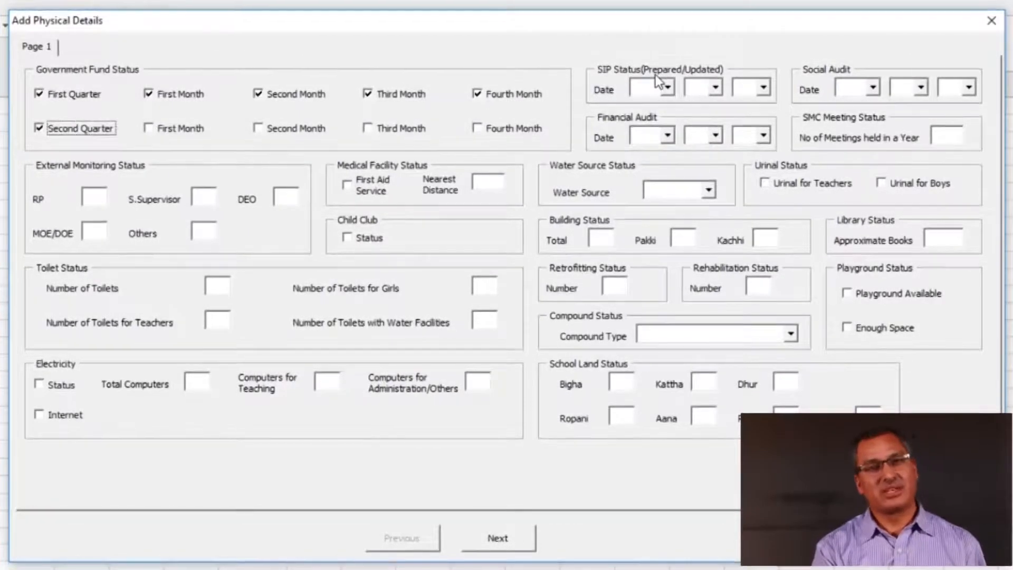
pyautogui.click(668, 88)
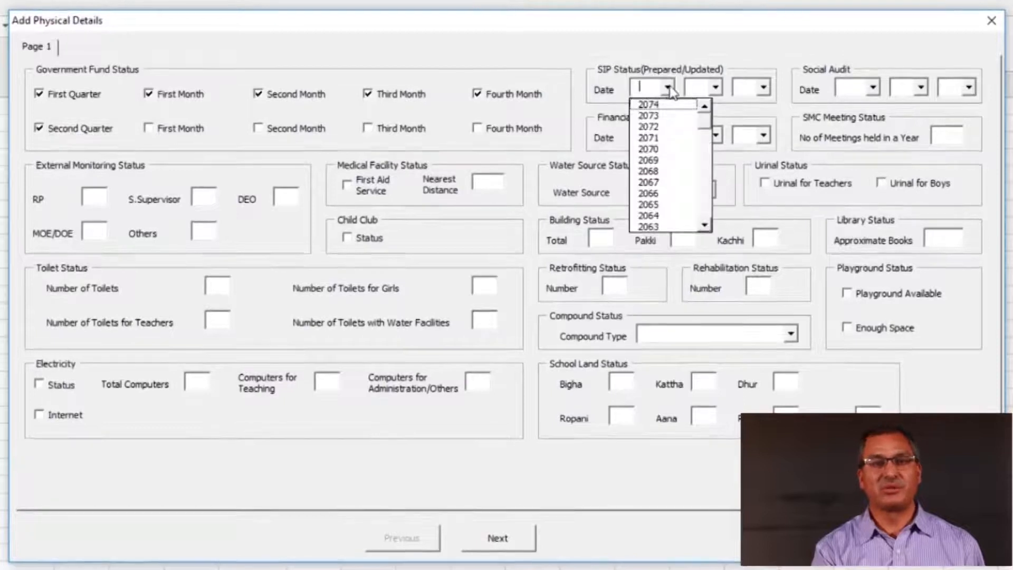
pyautogui.click(670, 89)
pyautogui.click(716, 87)
pyautogui.click(716, 88)
pyautogui.click(763, 88)
pyautogui.click(764, 86)
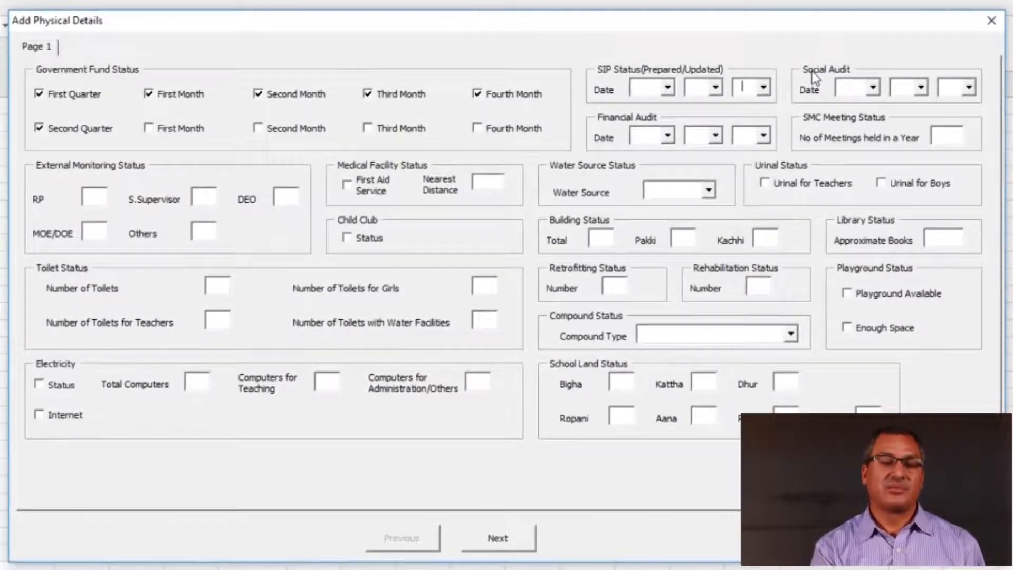
pyautogui.click(873, 88)
pyautogui.click(873, 89)
pyautogui.click(921, 87)
pyautogui.click(920, 87)
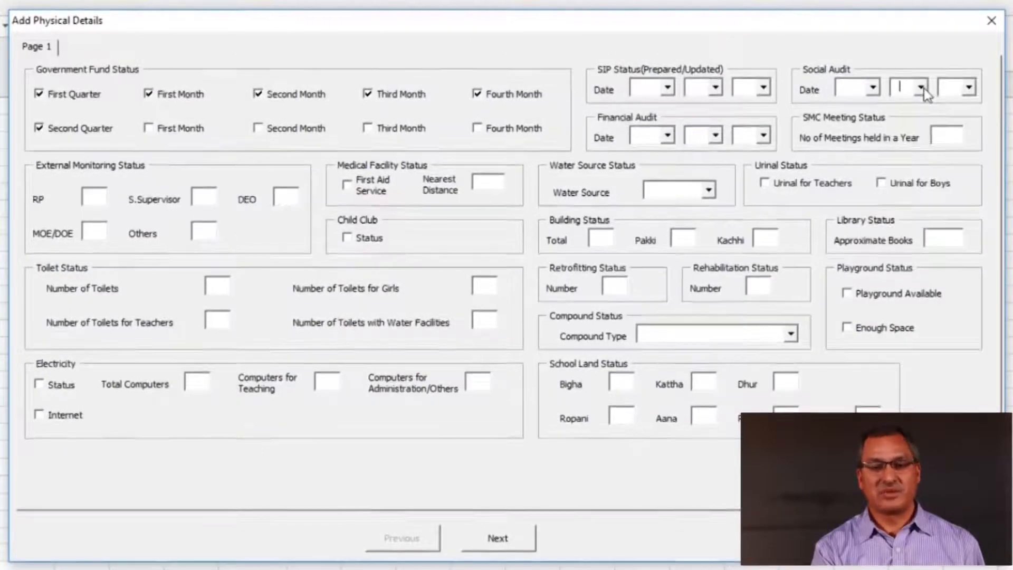
pyautogui.click(961, 90)
pyautogui.click(961, 90)
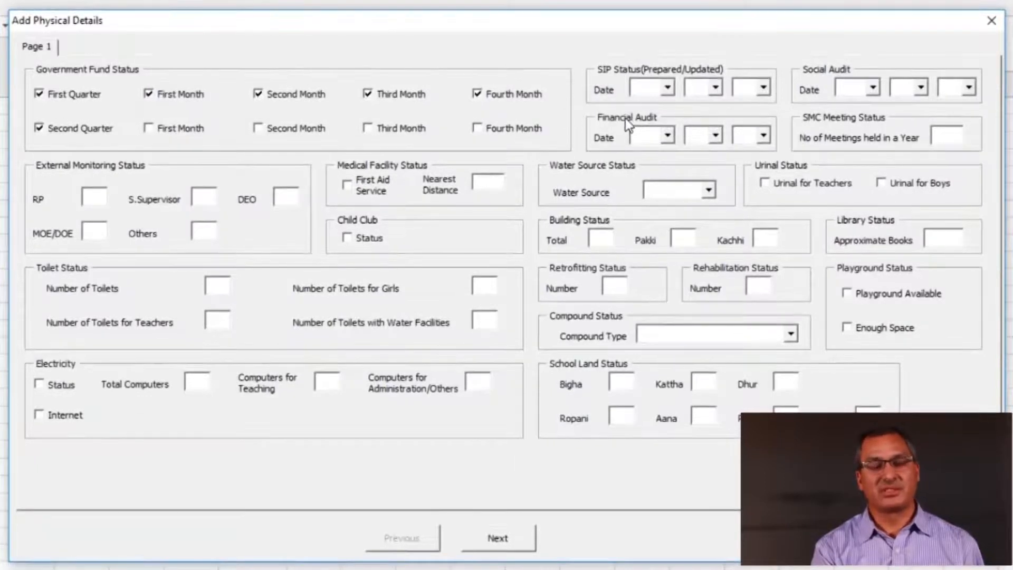
pyautogui.click(667, 135)
pyautogui.click(667, 136)
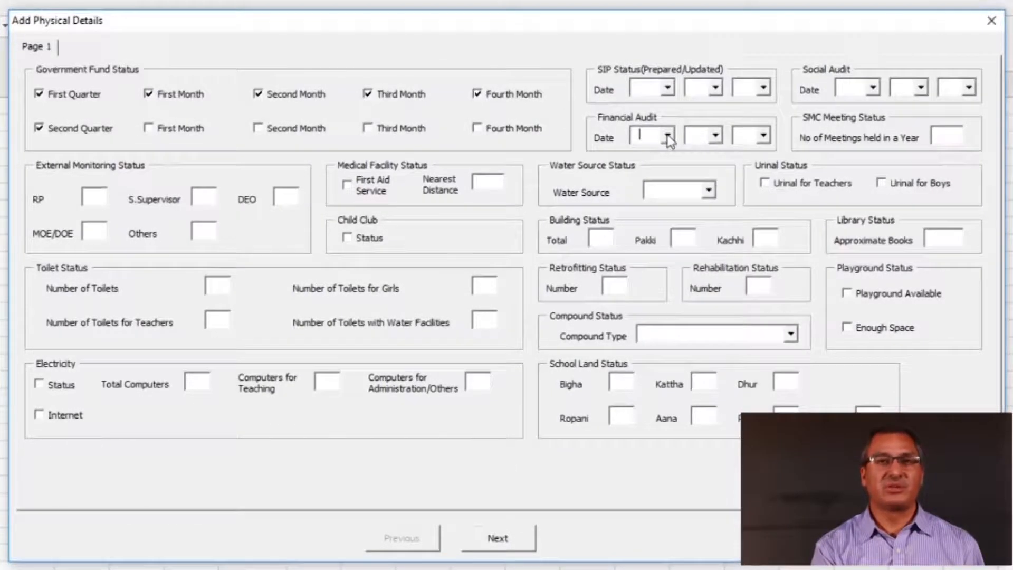
pyautogui.click(715, 135)
pyautogui.click(712, 135)
pyautogui.click(763, 136)
pyautogui.click(763, 136)
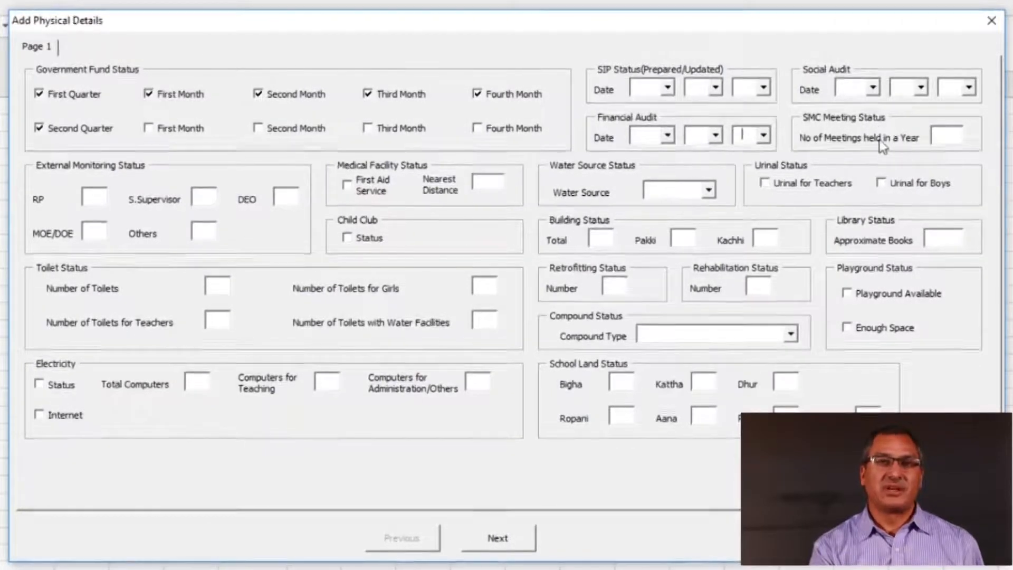
pyautogui.click(952, 140)
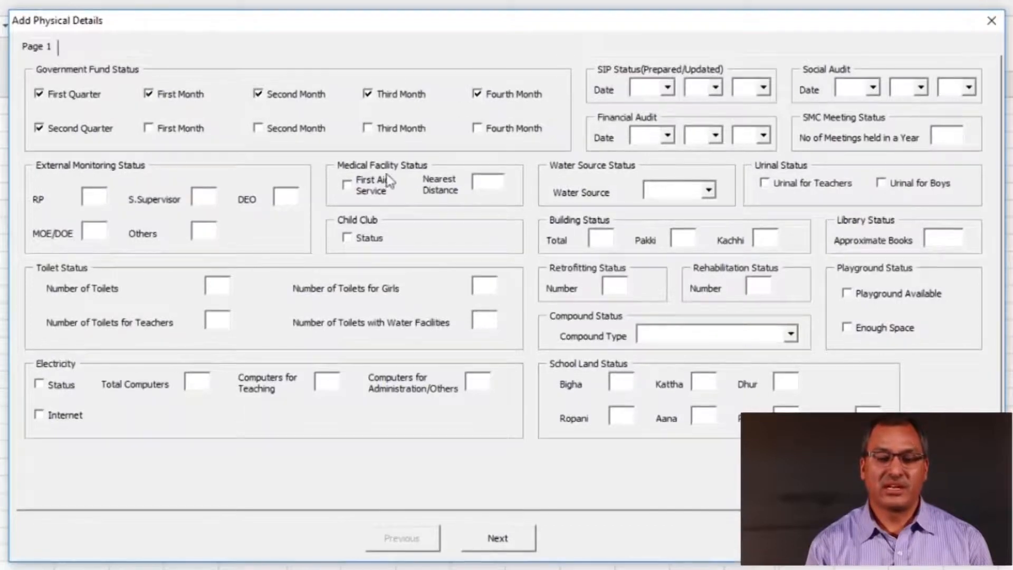
pyautogui.click(350, 186)
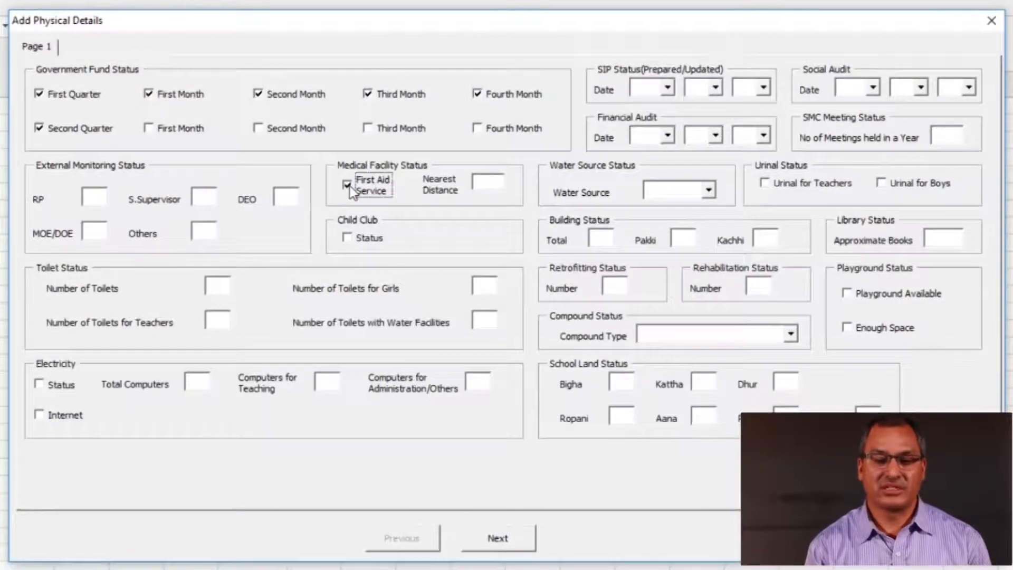
pyautogui.click(350, 186)
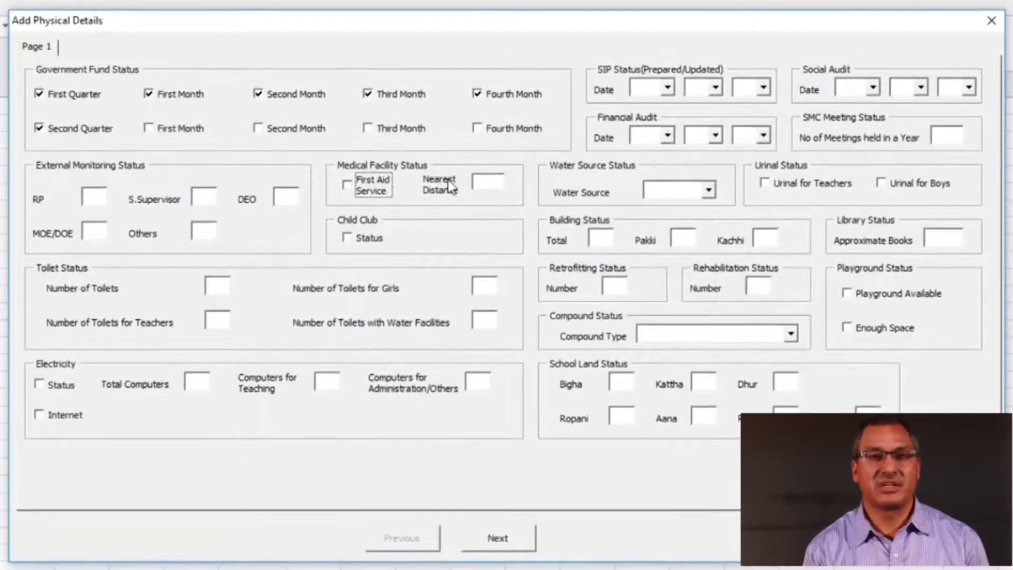
pyautogui.click(495, 191)
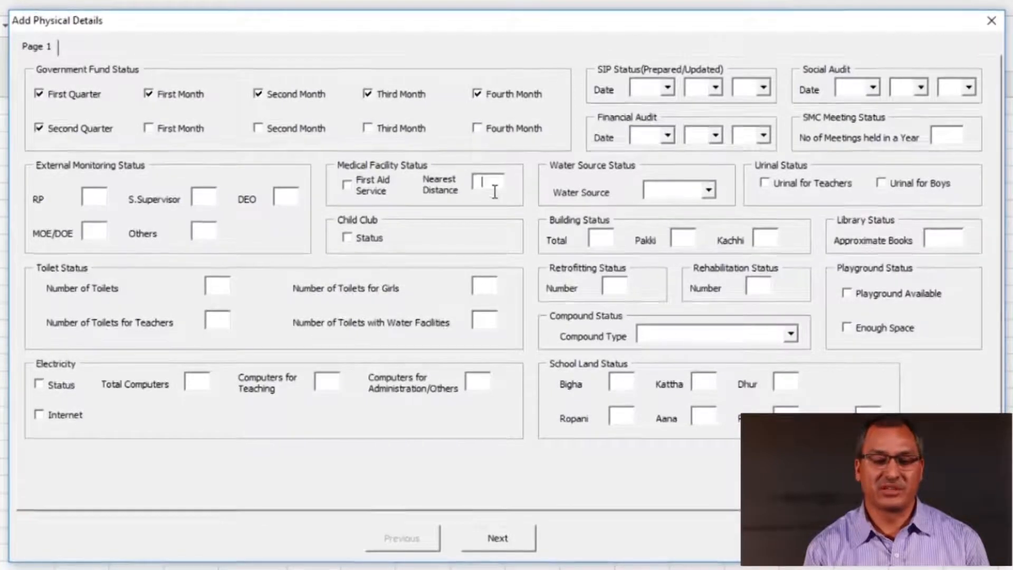
pyautogui.click(346, 240)
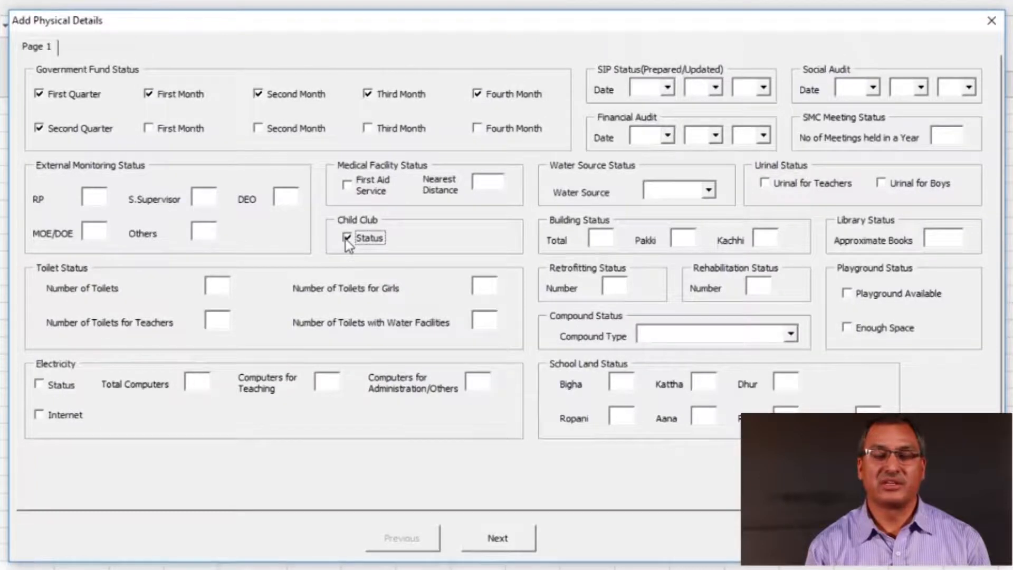
pyautogui.click(347, 240)
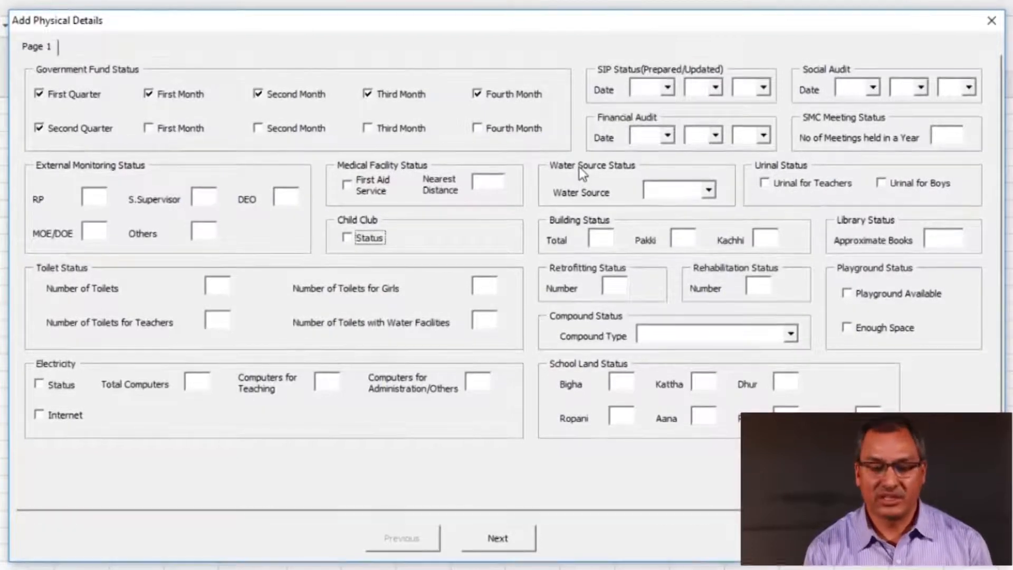
pyautogui.click(710, 192)
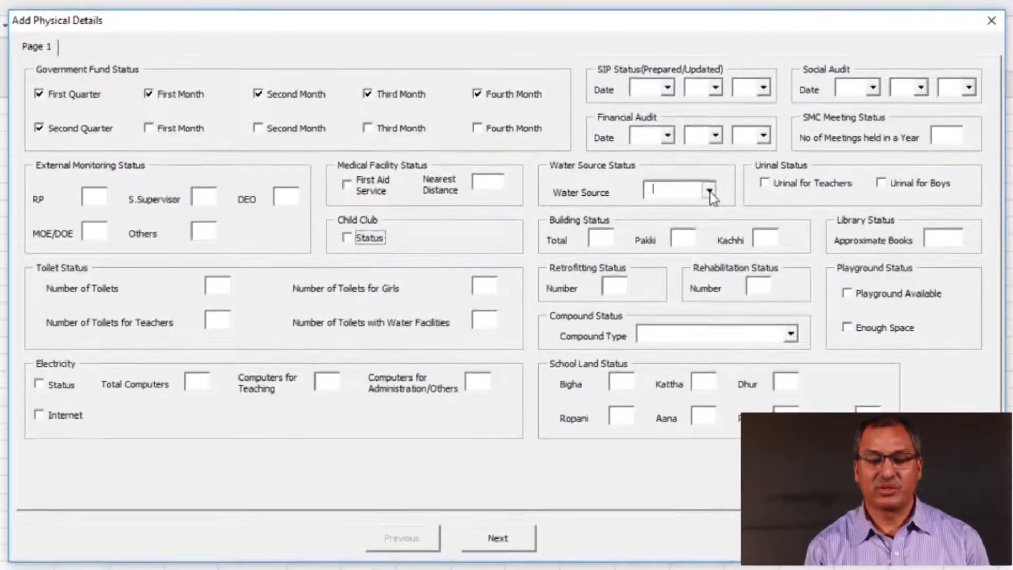
pyautogui.click(709, 191)
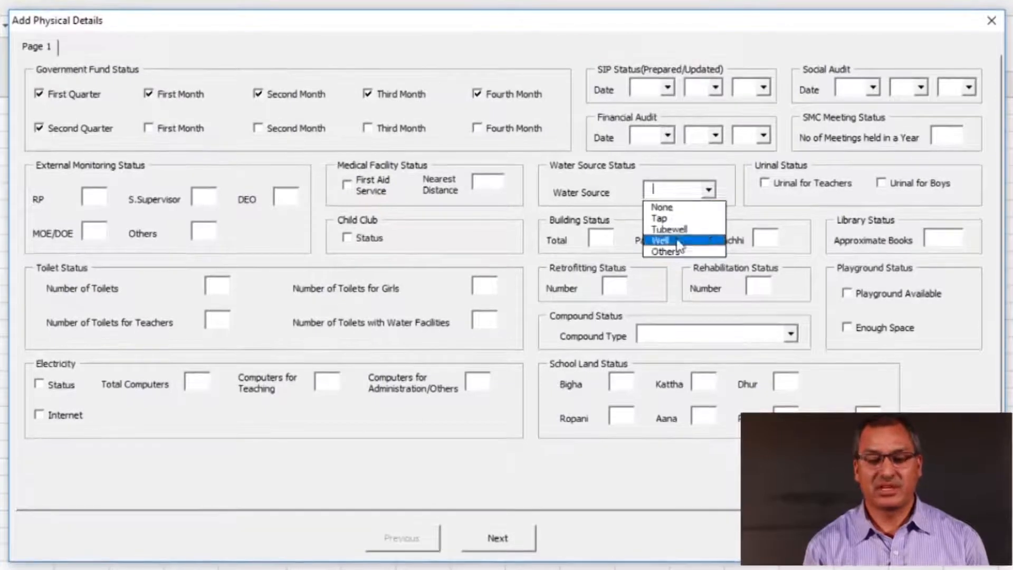
pyautogui.click(708, 193)
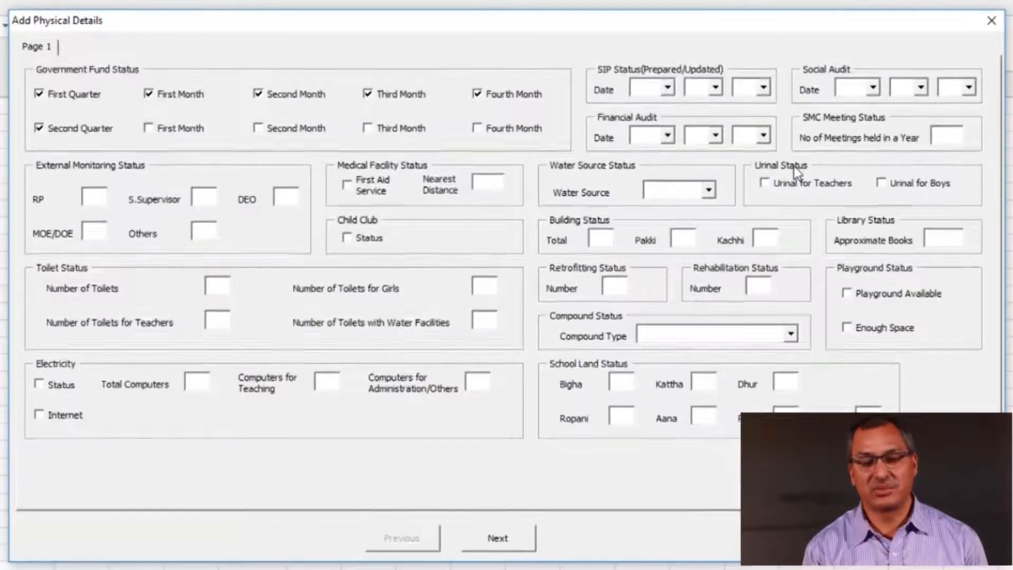
pyautogui.click(765, 183)
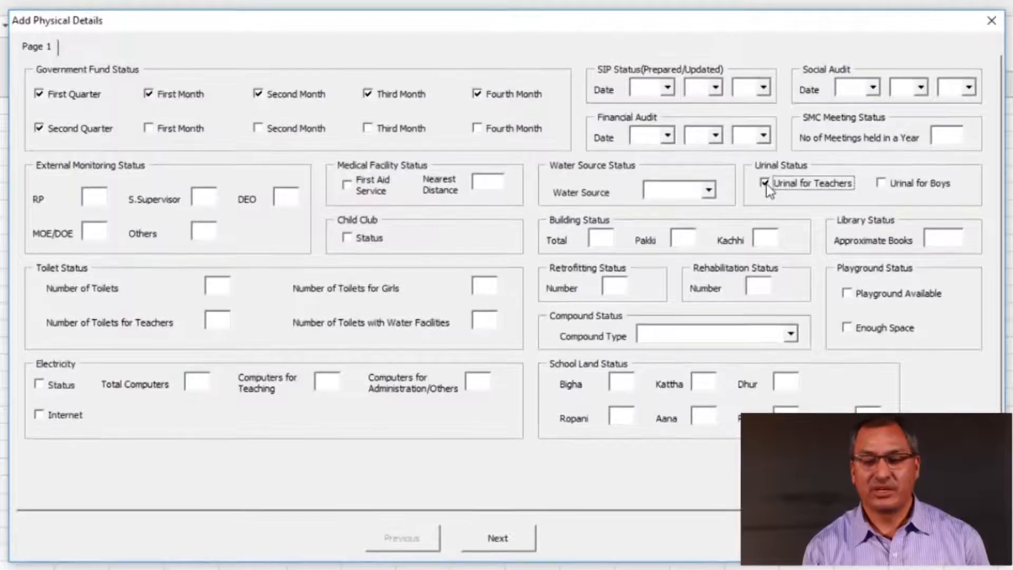
pyautogui.click(881, 183)
pyautogui.click(882, 183)
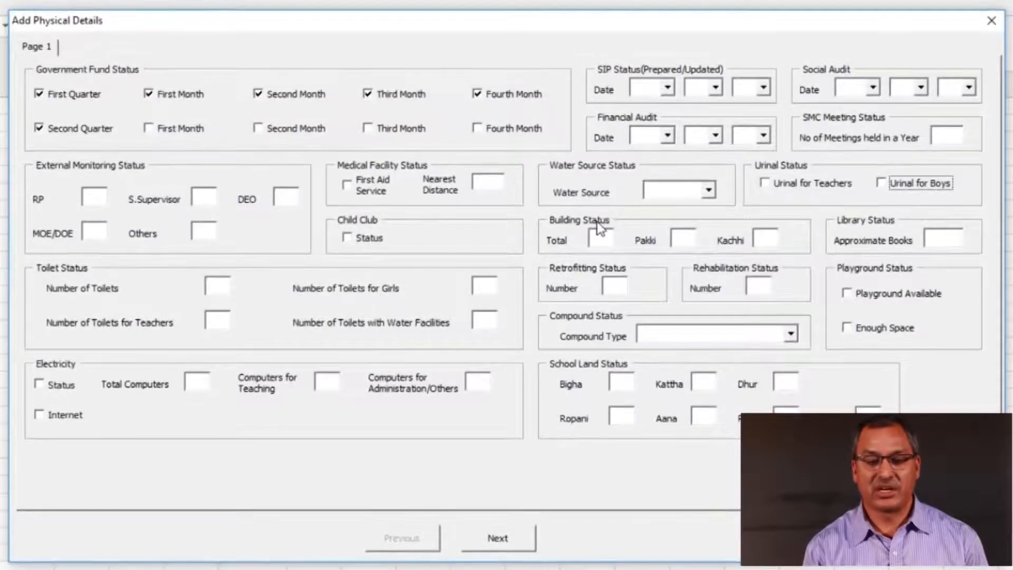
pyautogui.click(602, 238)
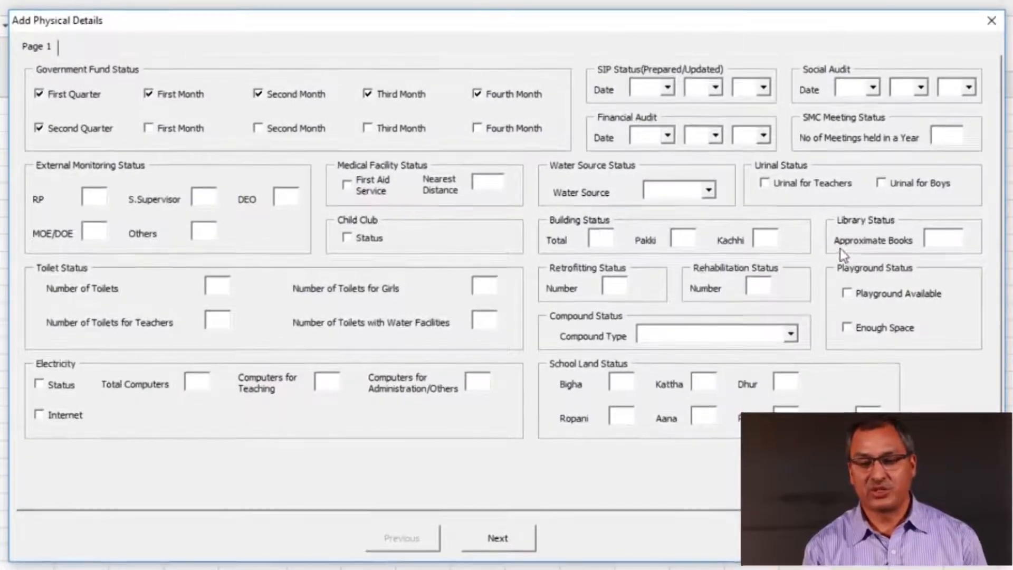
pyautogui.click(951, 246)
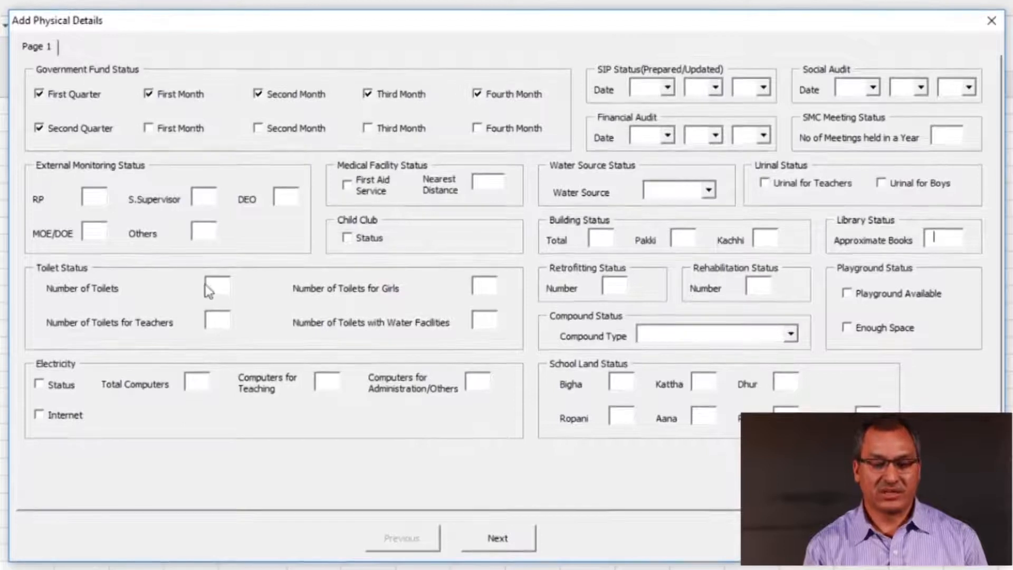
pyautogui.click(482, 286)
pyautogui.click(227, 323)
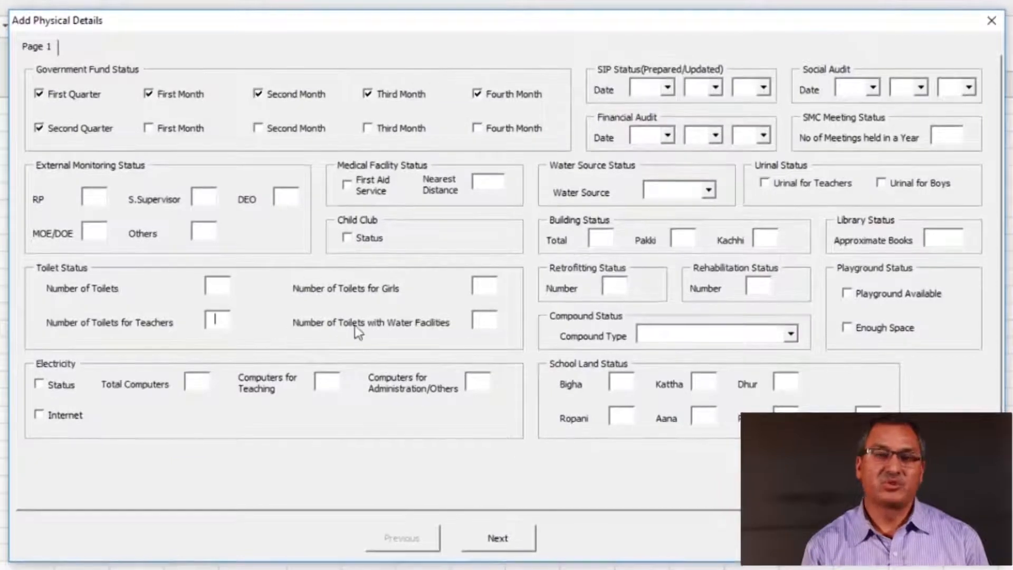
pyautogui.click(491, 326)
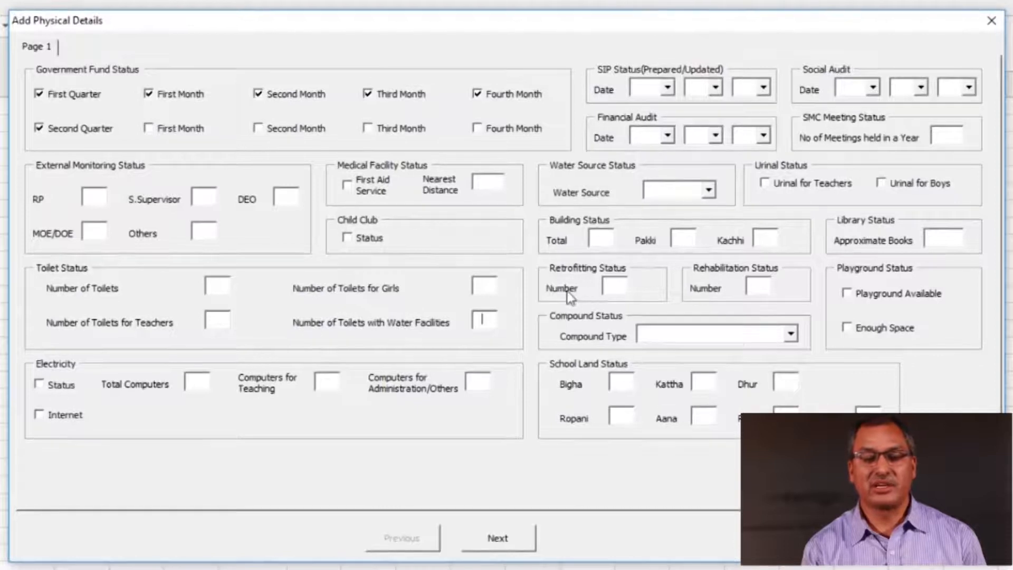
pyautogui.click(623, 294)
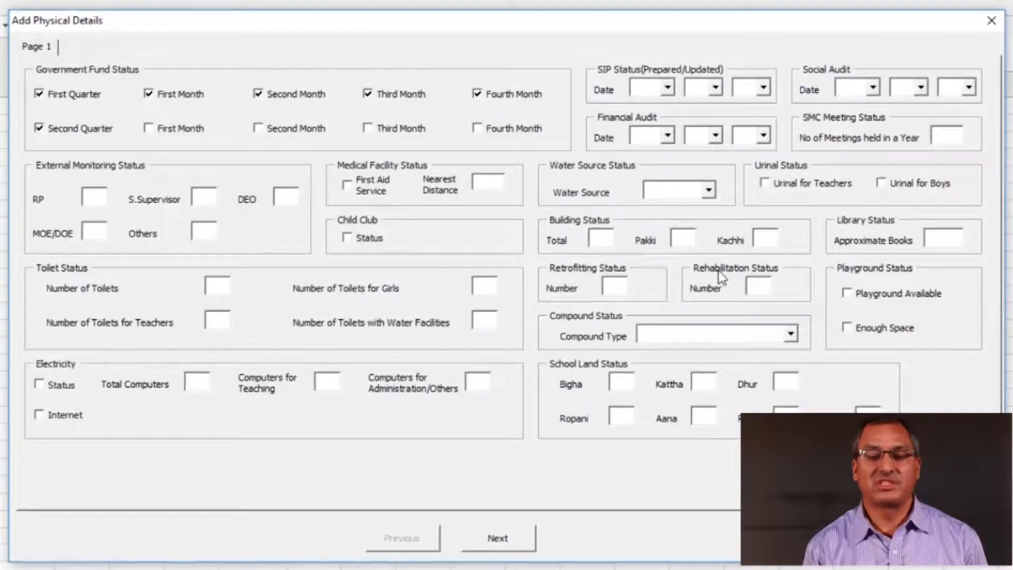
pyautogui.click(757, 285)
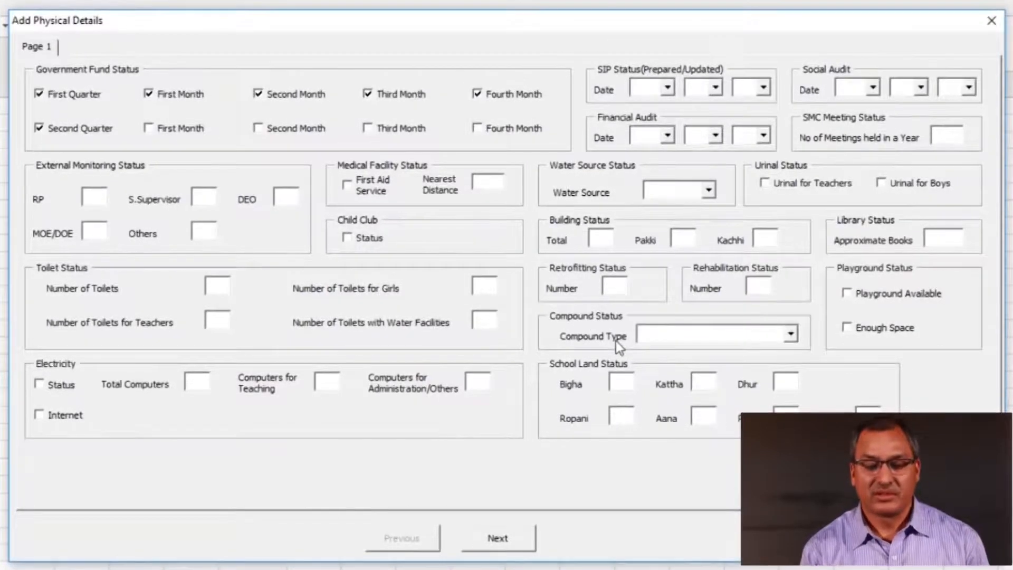
pyautogui.click(790, 334)
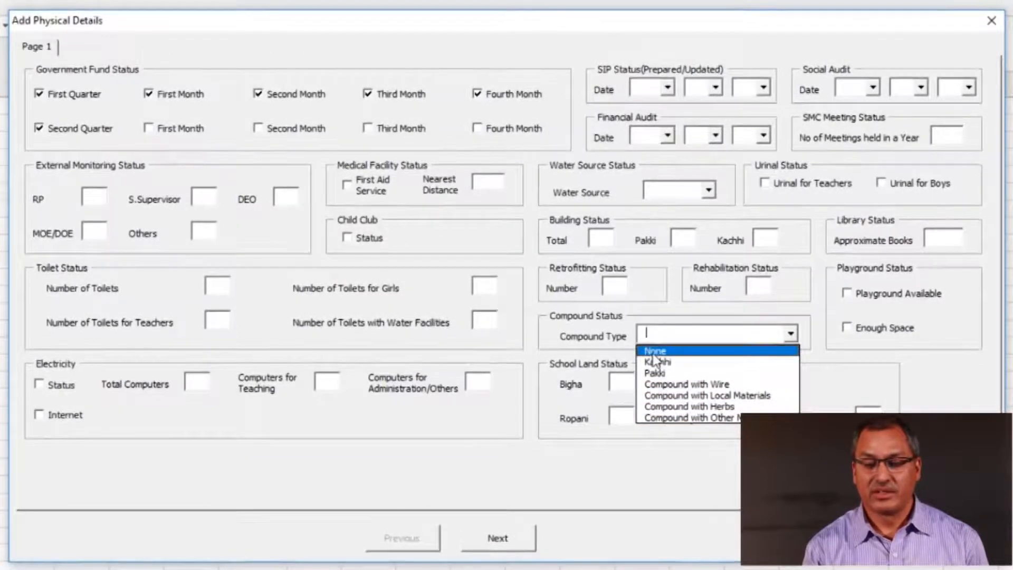
pyautogui.click(793, 331)
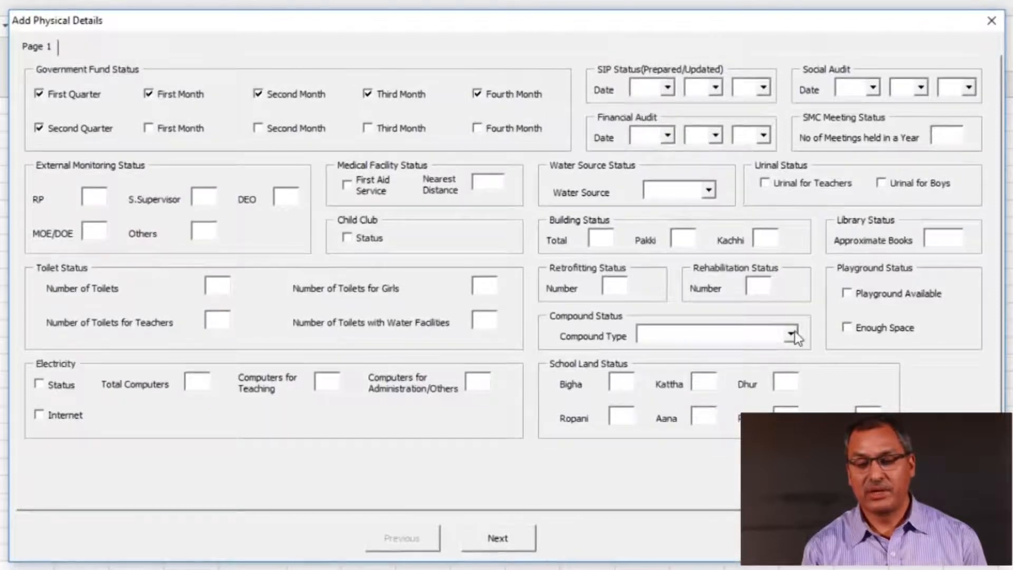
pyautogui.click(847, 294)
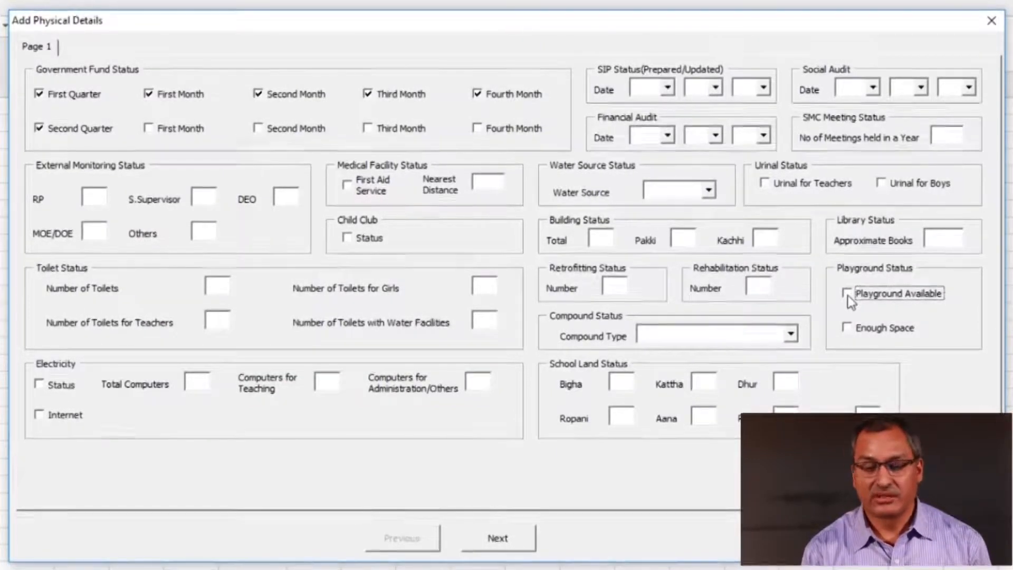
pyautogui.click(847, 294)
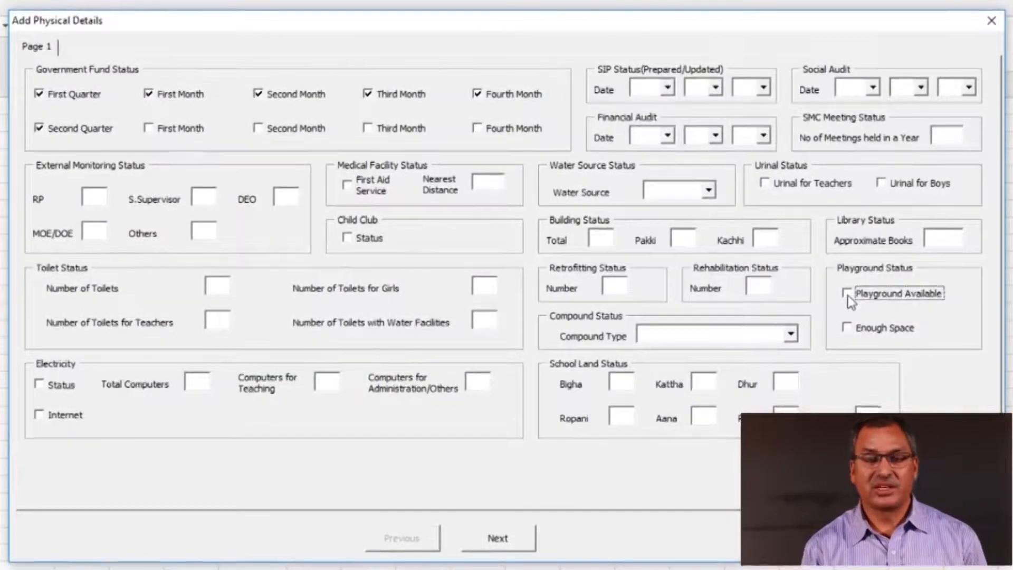
pyautogui.click(850, 330)
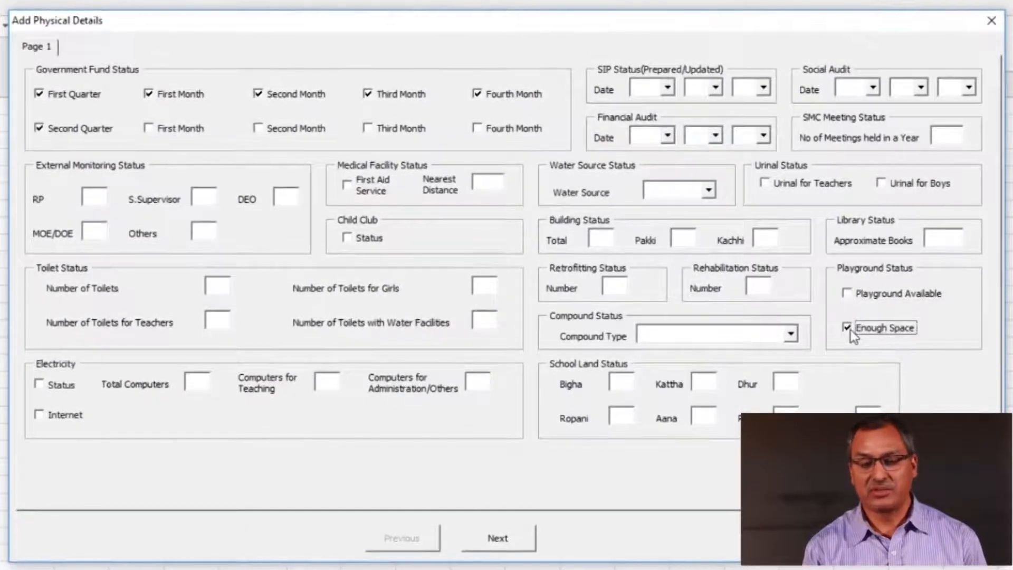
pyautogui.click(851, 330)
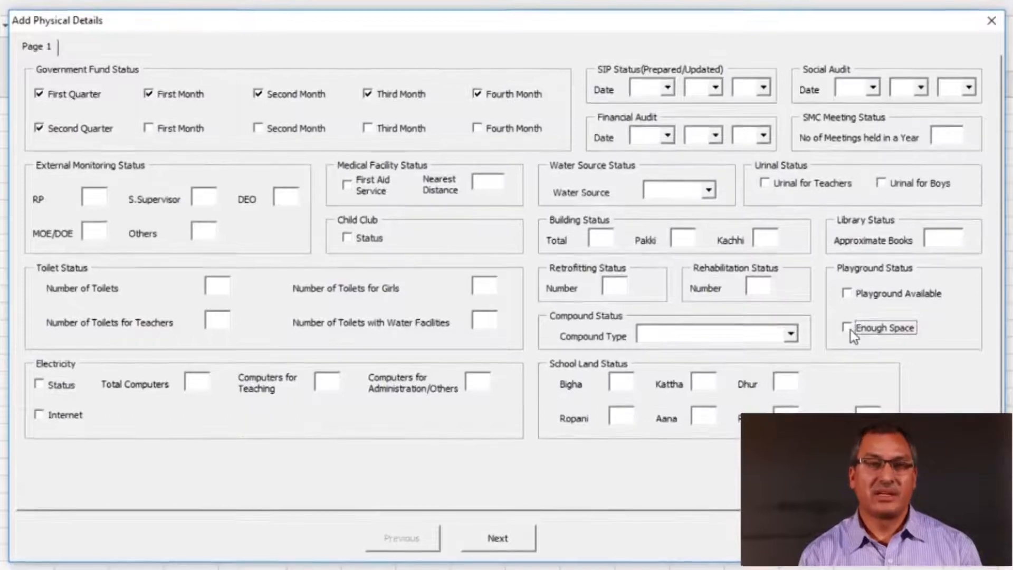
# Toggle Electricity Status on and off, then step through the computer counts to Internet
pyautogui.click(40, 384)
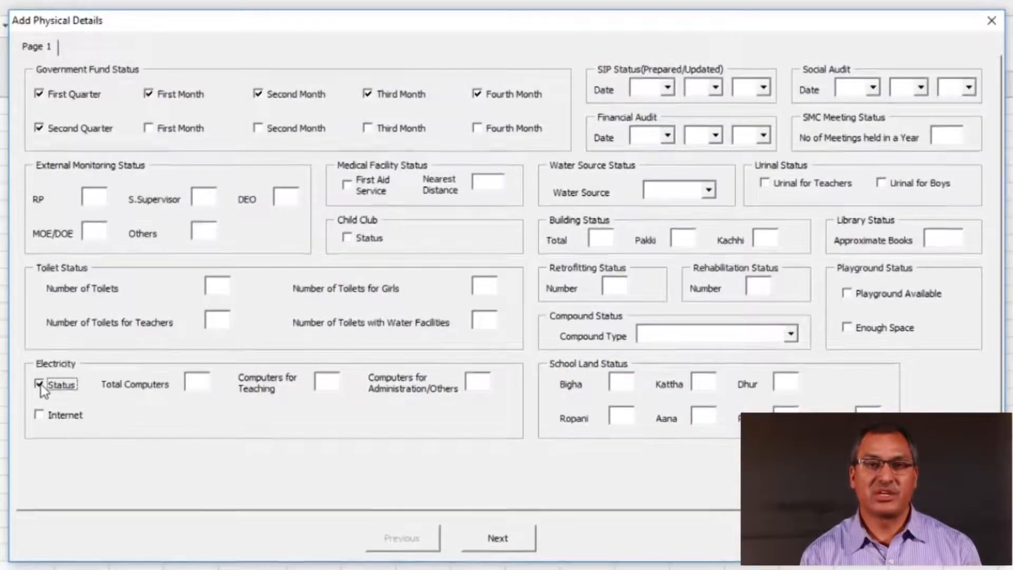
pyautogui.click(40, 384)
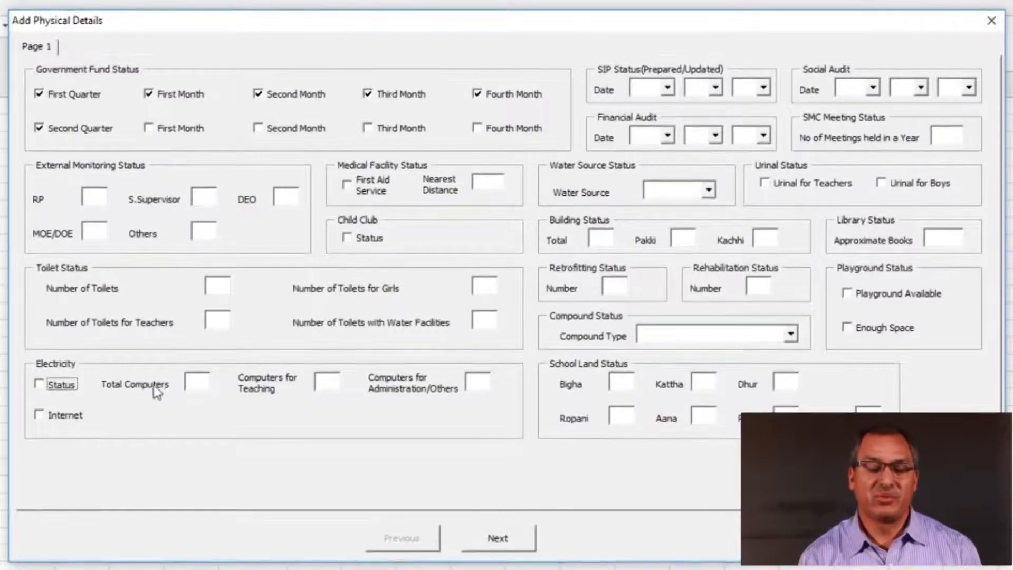
pyautogui.click(211, 386)
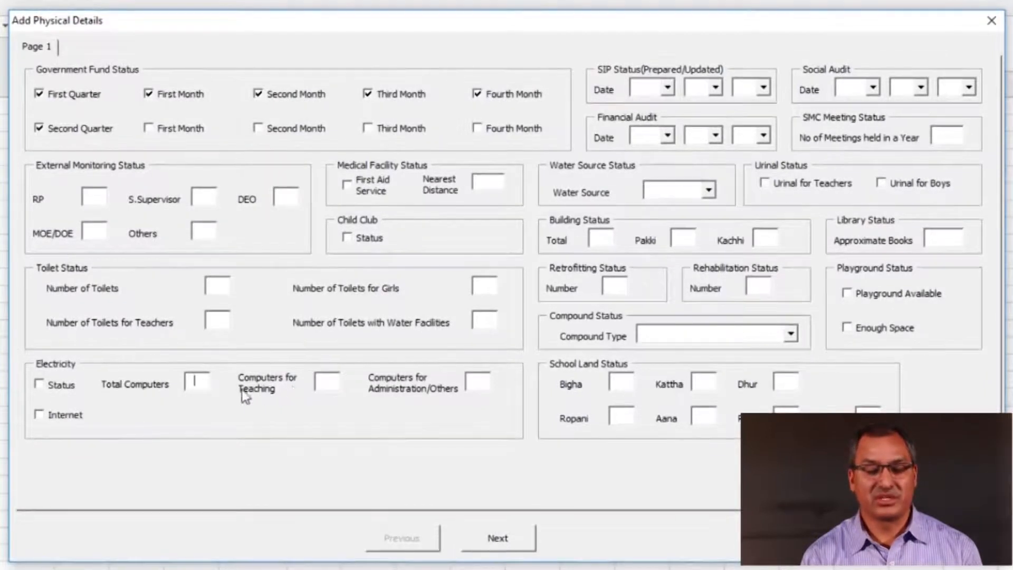
pyautogui.click(327, 385)
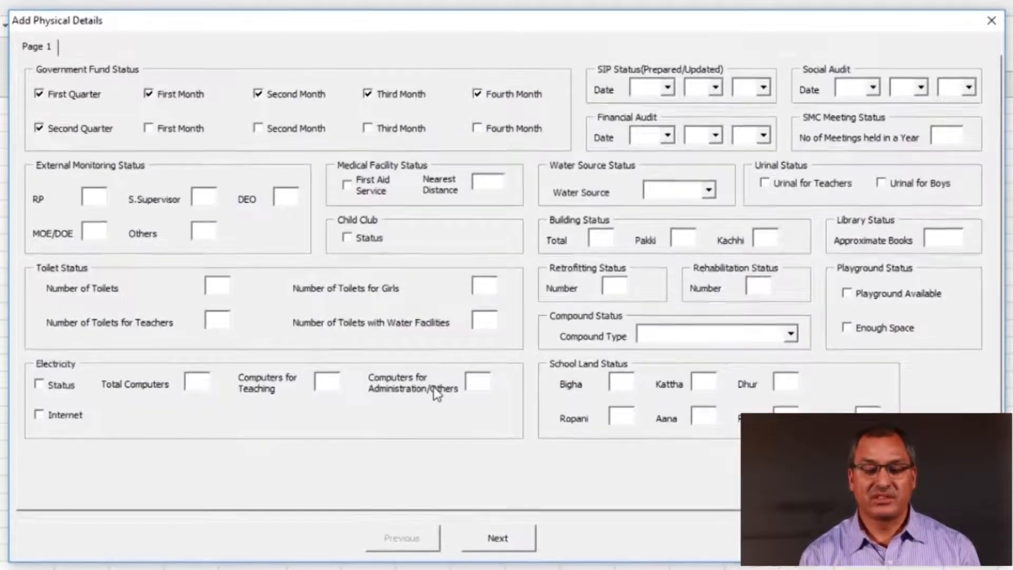
pyautogui.click(486, 383)
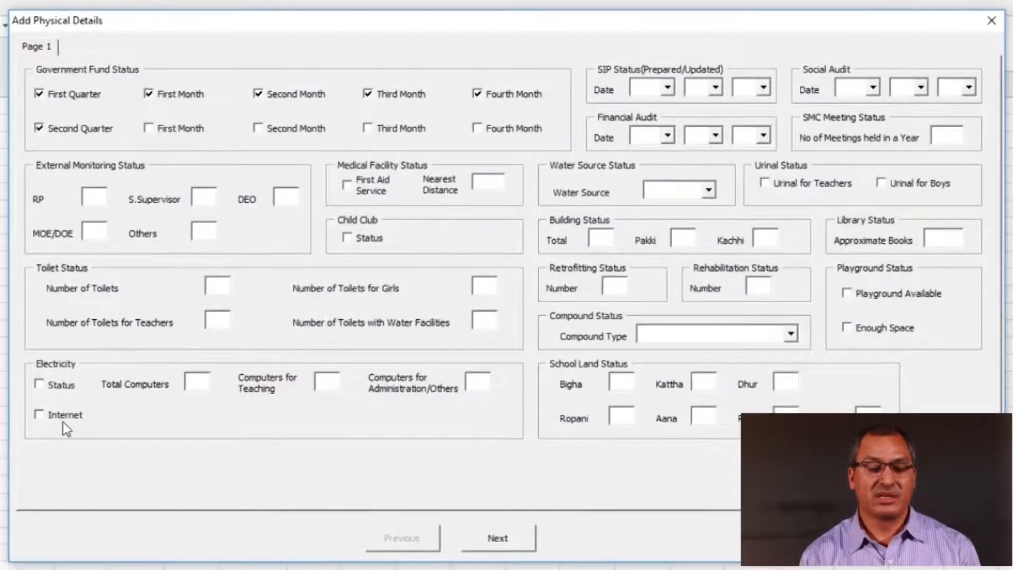
pyautogui.click(40, 415)
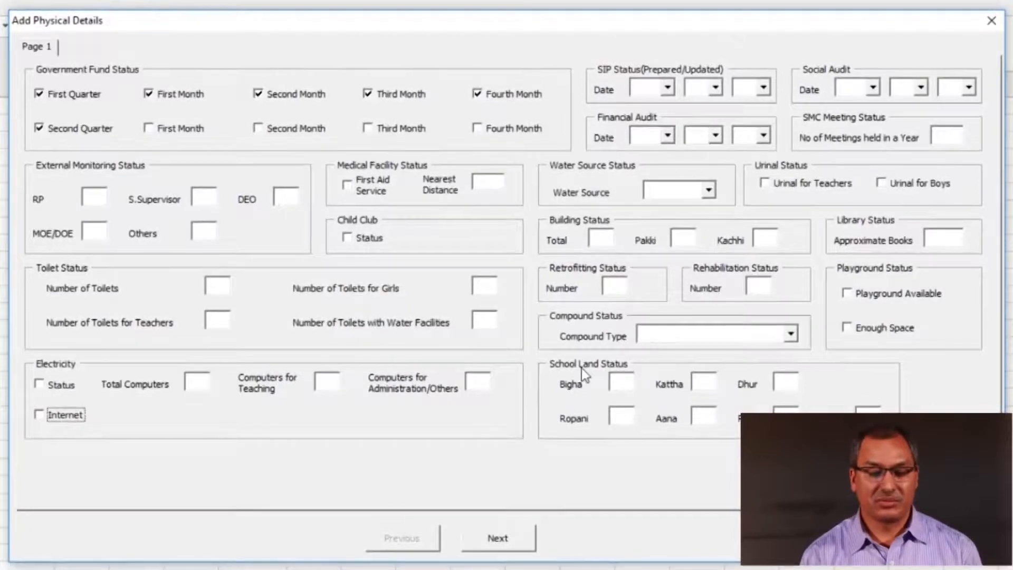
pyautogui.click(495, 543)
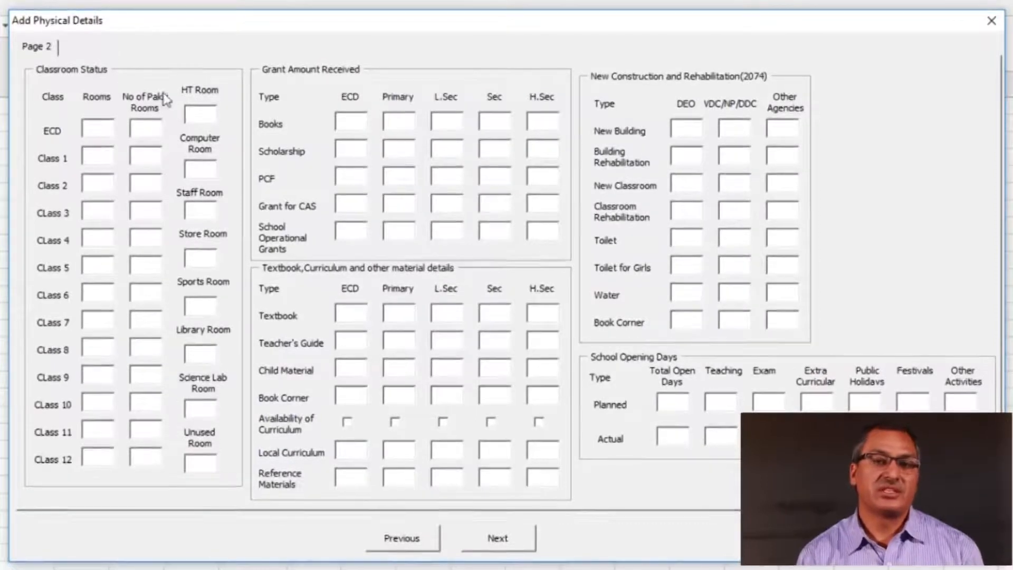
pyautogui.click(206, 121)
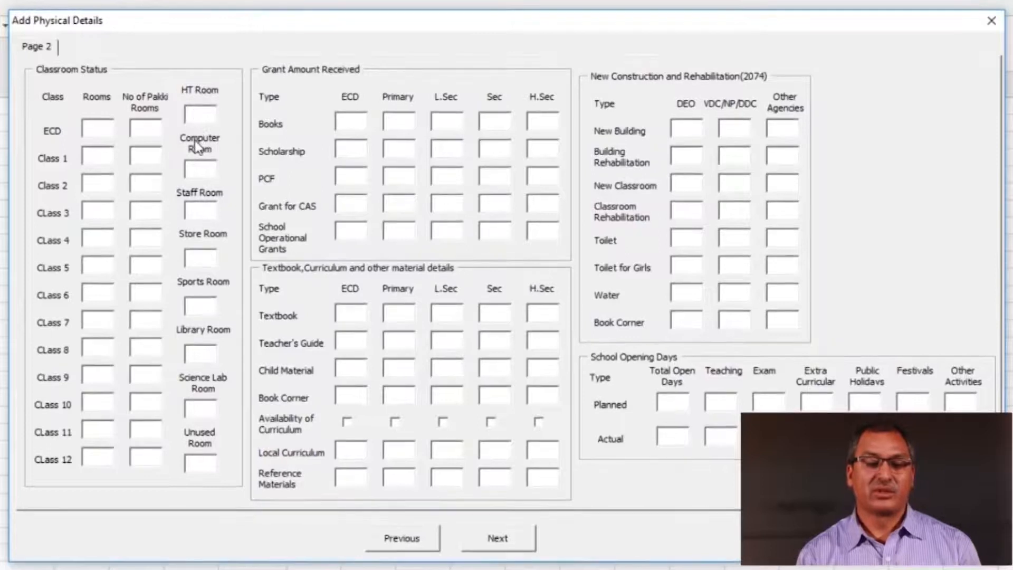
pyautogui.click(207, 178)
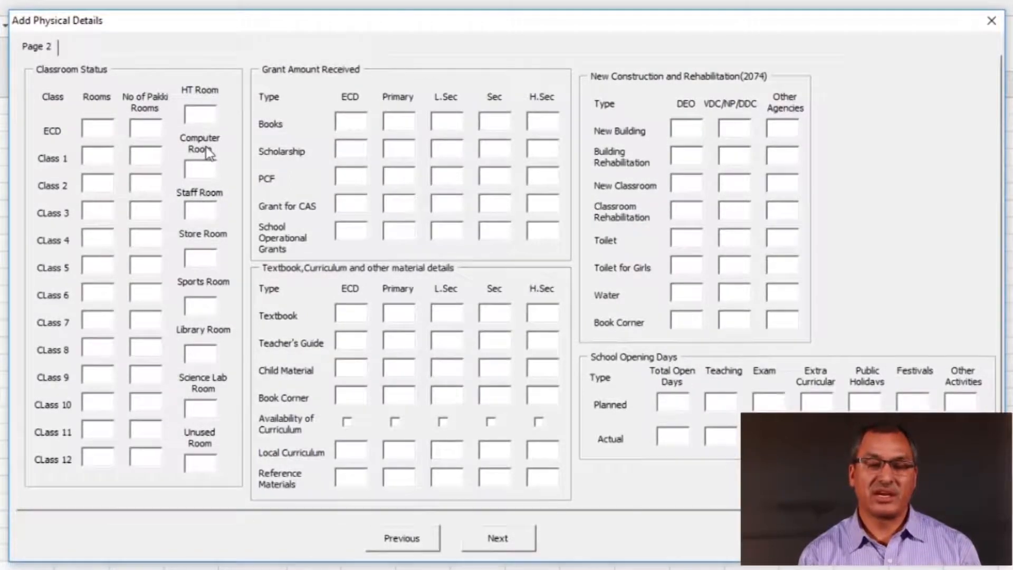
pyautogui.click(204, 213)
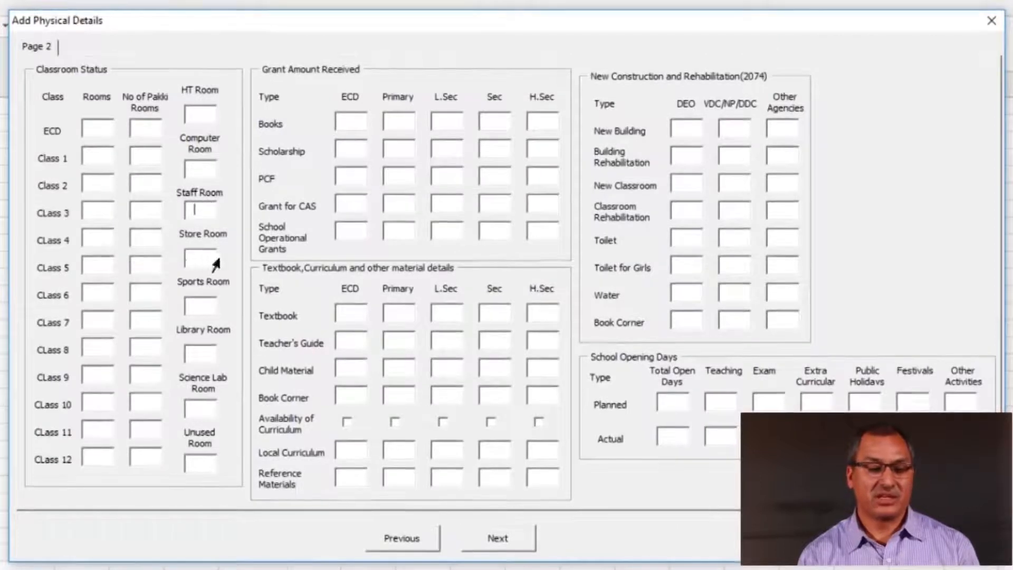
pyautogui.click(198, 254)
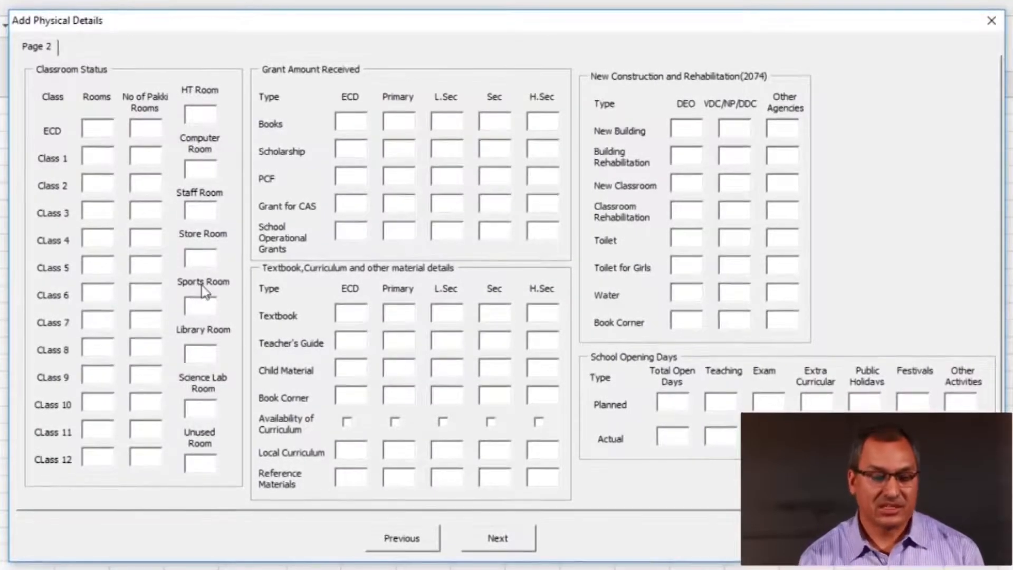
pyautogui.click(202, 353)
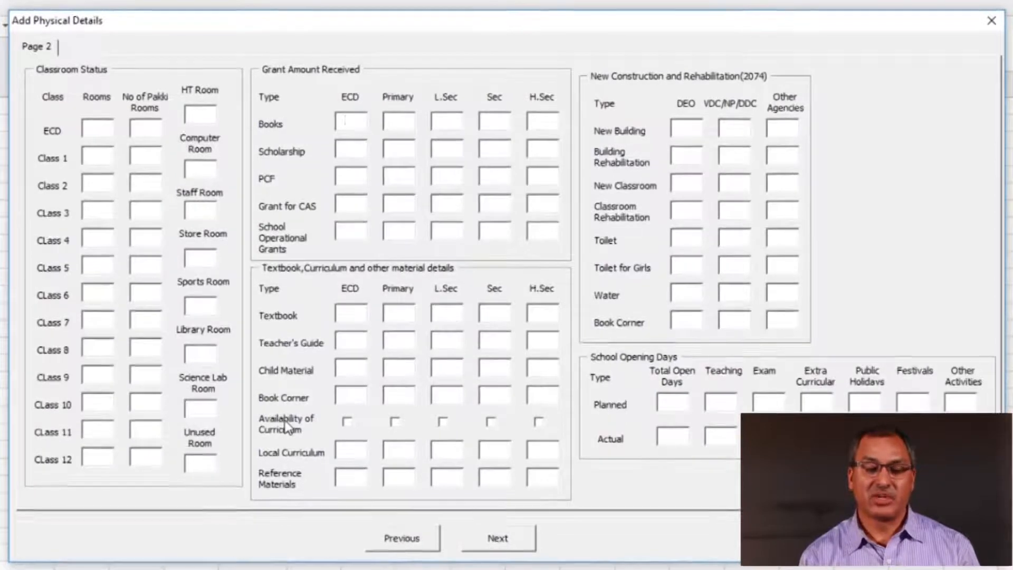
# Tick ECD in the Availability of Curriculum row
pyautogui.click(348, 422)
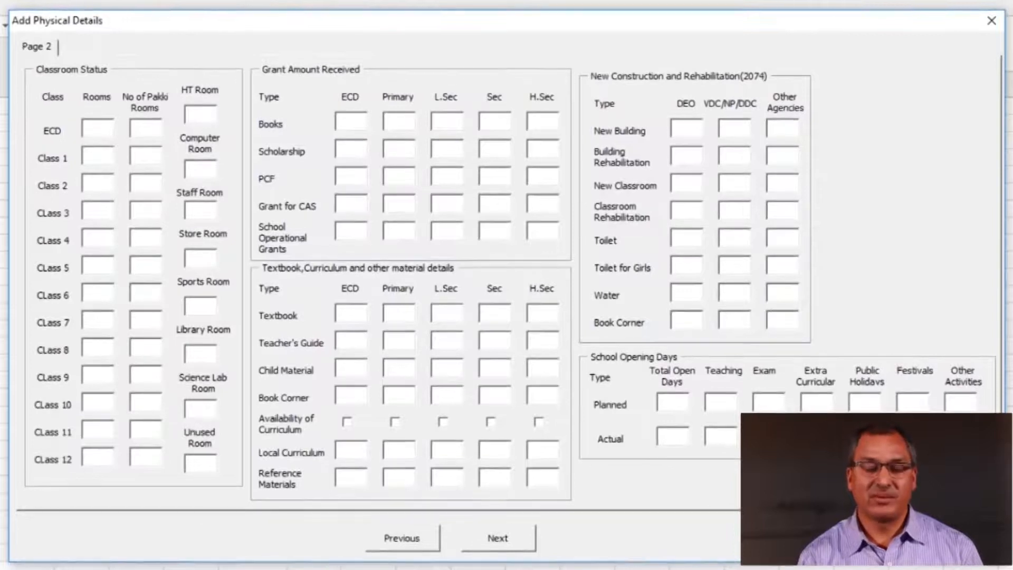
# Submit Page 2 to save the physical details
pyautogui.click(496, 538)
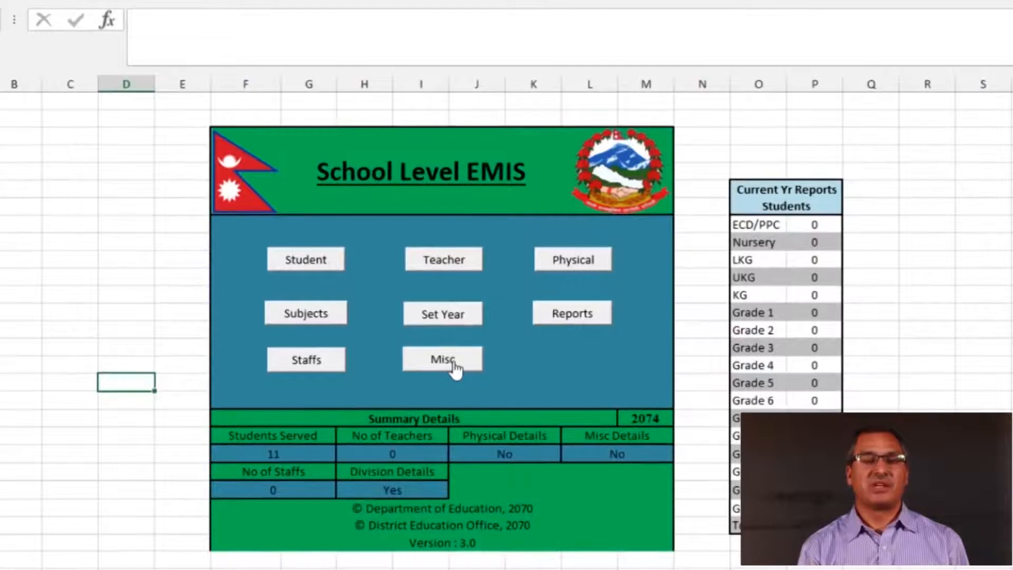
# In the Misc details form, set the SMC establishment date to 2073/2/2 and process to Selected
pyautogui.click(455, 369)
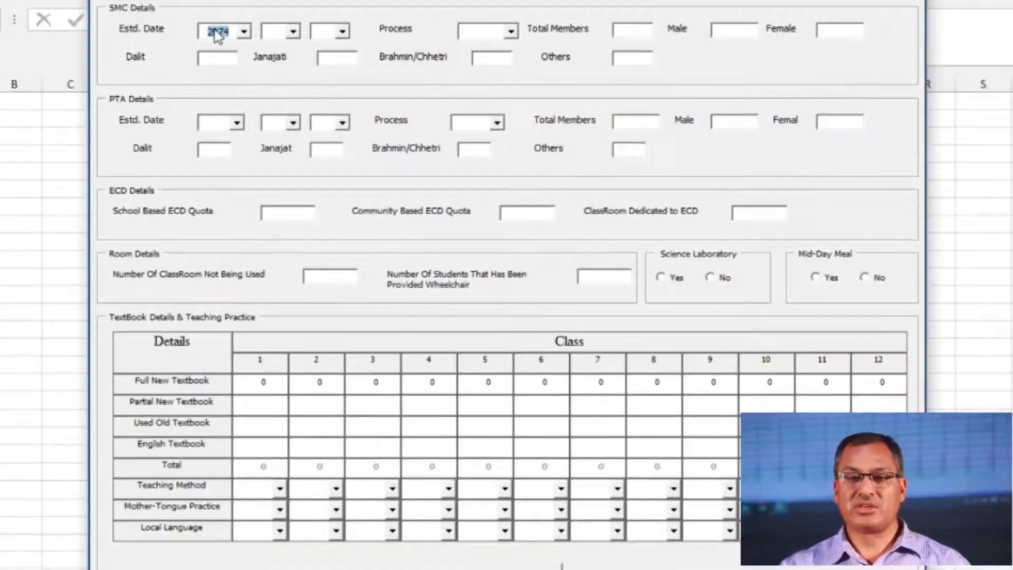
pyautogui.press('Down')
pyautogui.click(277, 34)
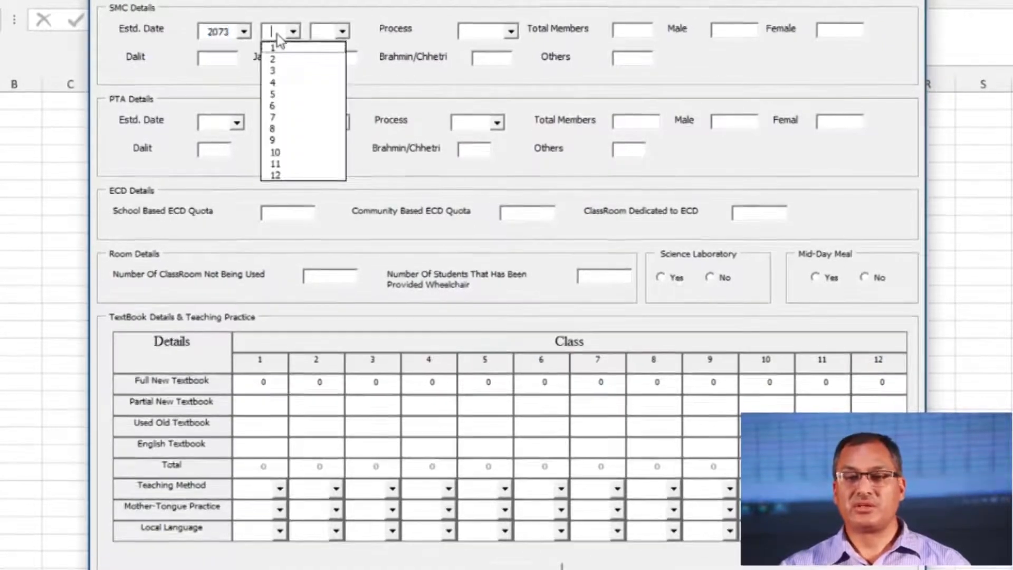
pyautogui.press('Down')
pyautogui.click(328, 33)
pyautogui.press('Down')
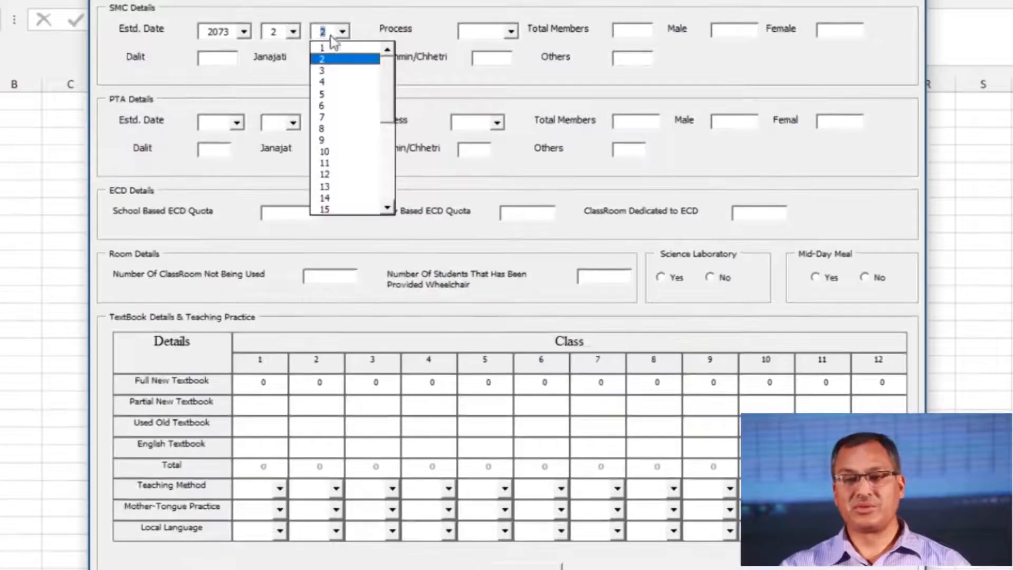
pyautogui.click(511, 31)
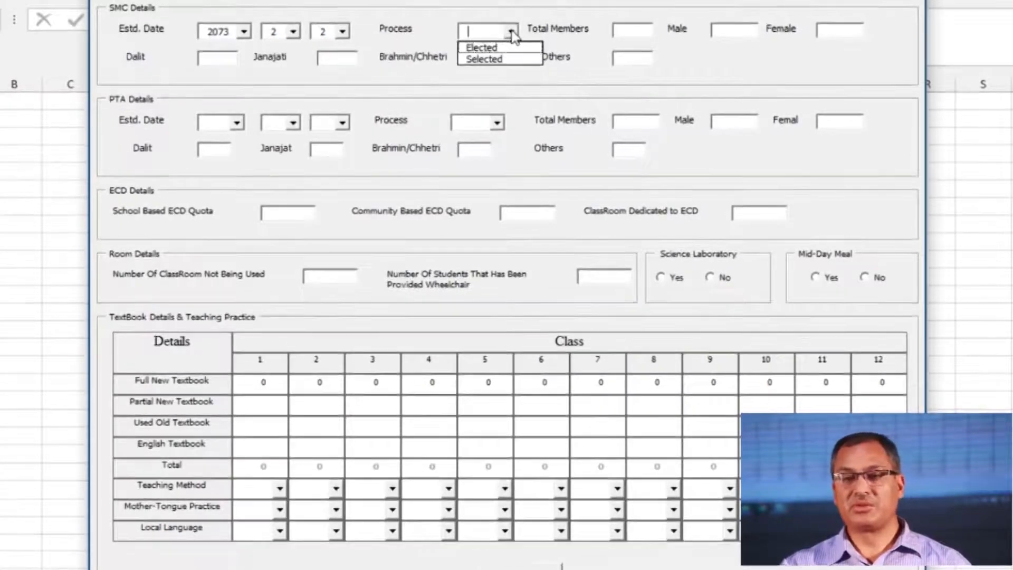
pyautogui.click(492, 60)
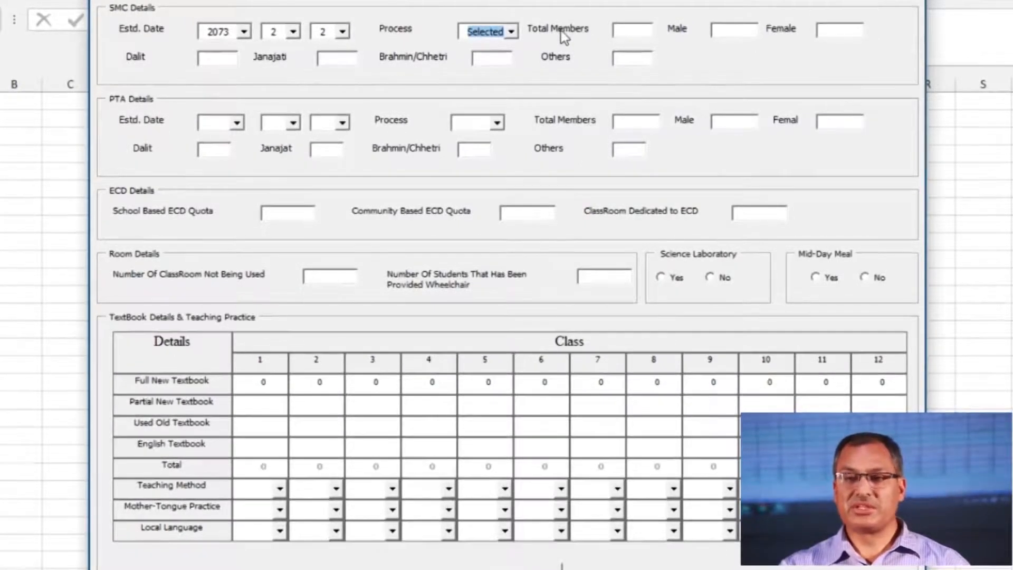
# Enter SMC membership: 9 total, 4 male, 5 female
pyautogui.click(650, 33)
pyautogui.write('9')
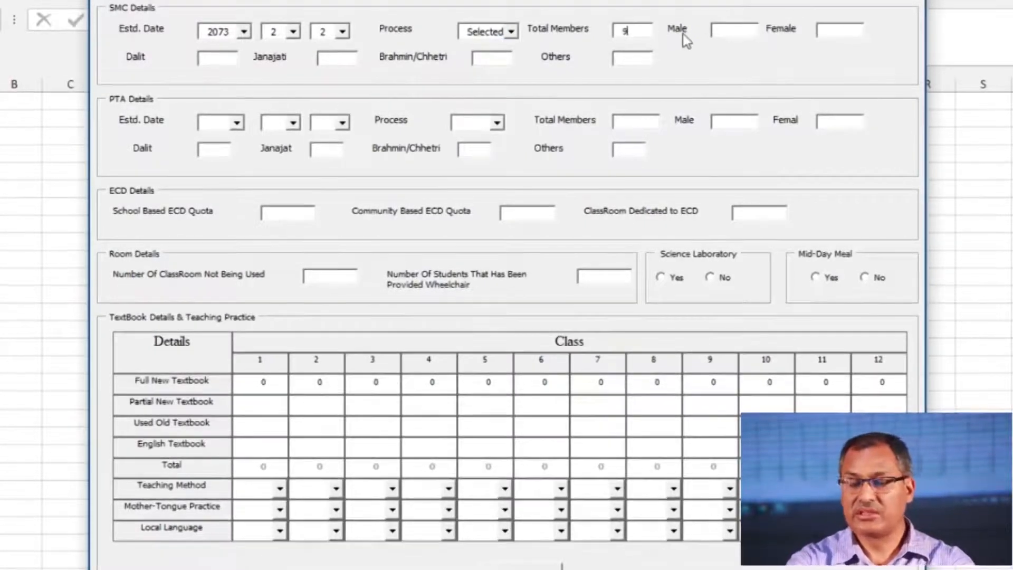
pyautogui.click(734, 30)
pyautogui.write('4')
pyautogui.click(832, 33)
pyautogui.write('5')
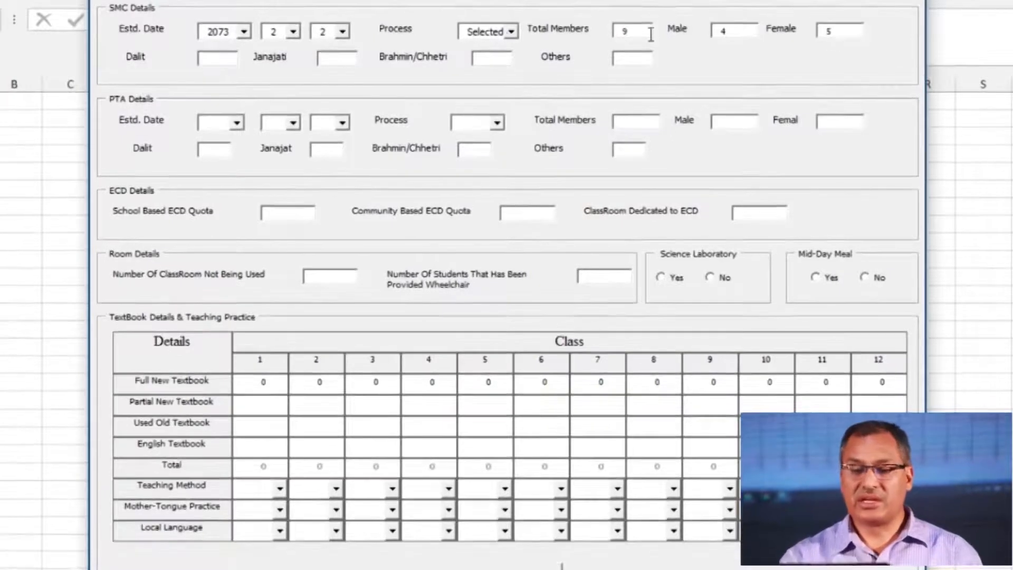
# Enter SMC caste counts: Dalit 1, Janajati 2, Brahmin/Chhetri 6
pyautogui.click(236, 66)
pyautogui.write('1')
pyautogui.click(335, 60)
pyautogui.write('2')
pyautogui.click(490, 62)
pyautogui.write('6')
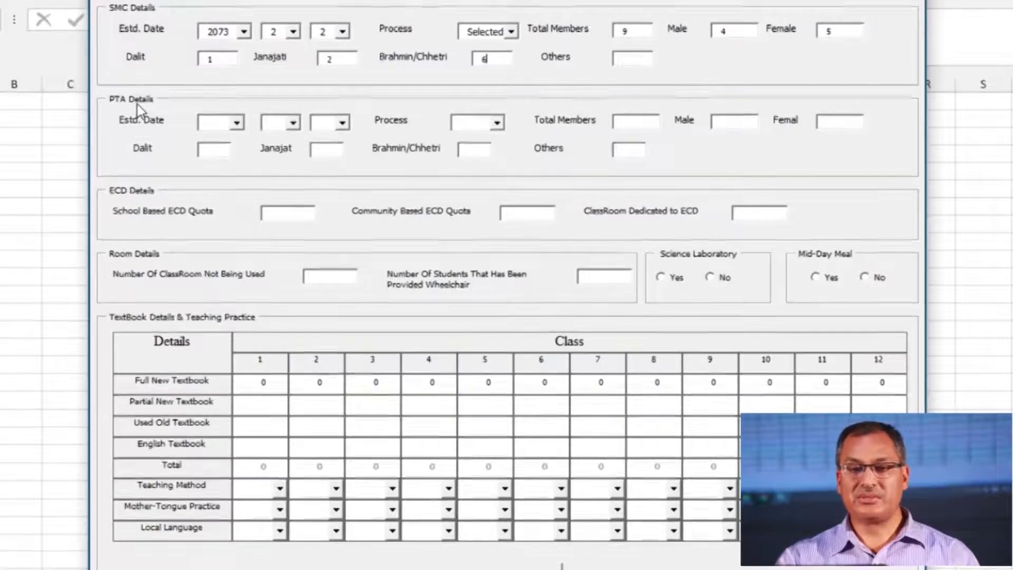
# Set the PTA establishment date to 2073/2/2 and process to Selected
pyautogui.click(212, 124)
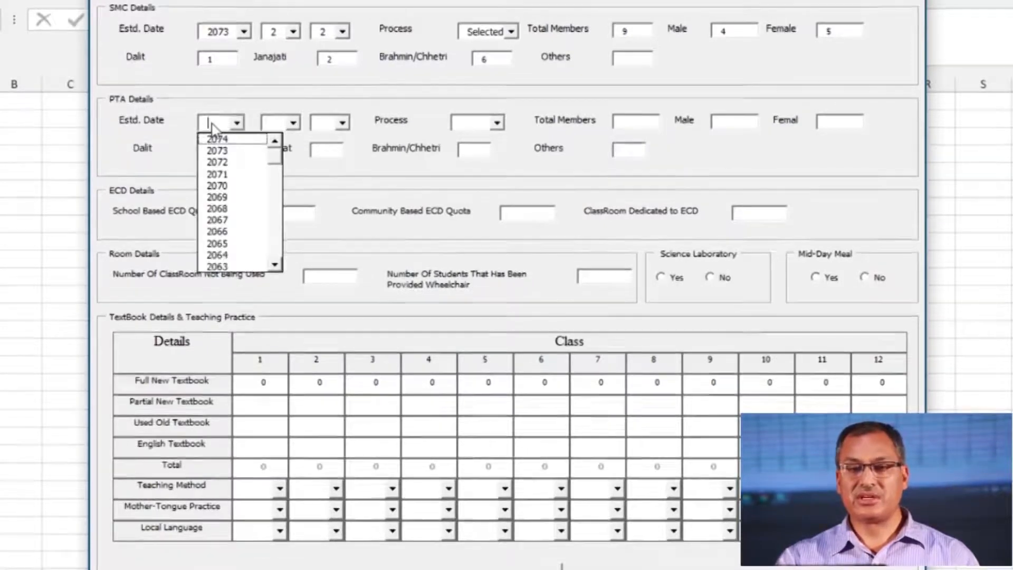
pyautogui.click(219, 151)
pyautogui.click(299, 124)
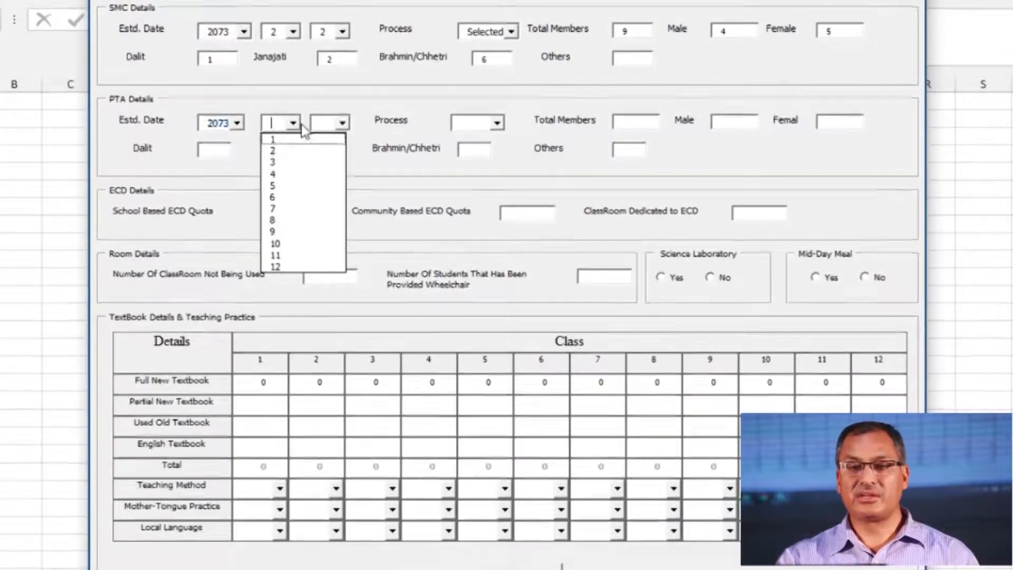
pyautogui.click(280, 150)
pyautogui.click(343, 124)
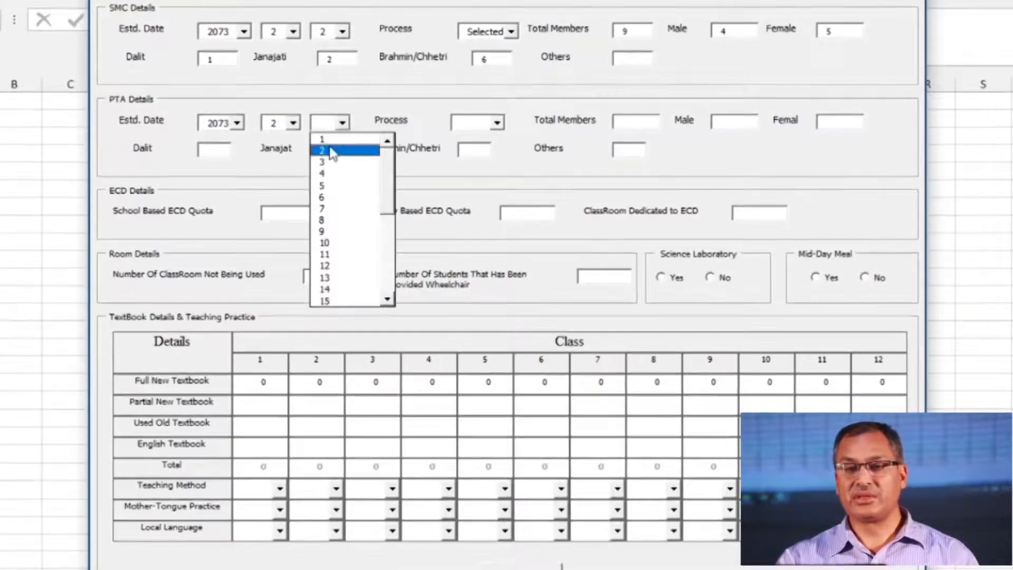
pyautogui.click(340, 151)
pyautogui.click(498, 123)
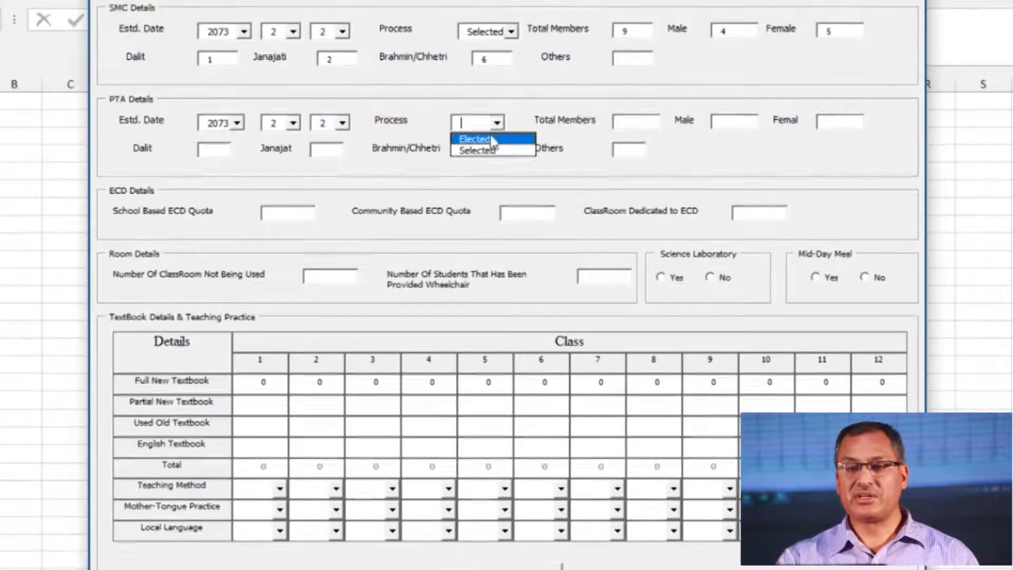
pyautogui.click(492, 152)
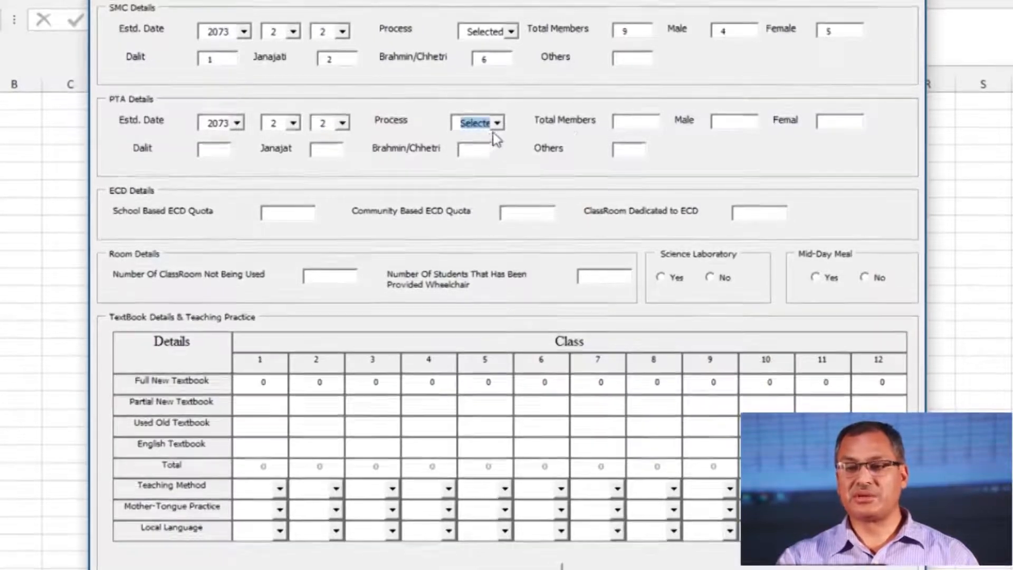
# Enter PTA membership: 11 total, 6 male, 5 female
pyautogui.click(634, 125)
pyautogui.write('11')
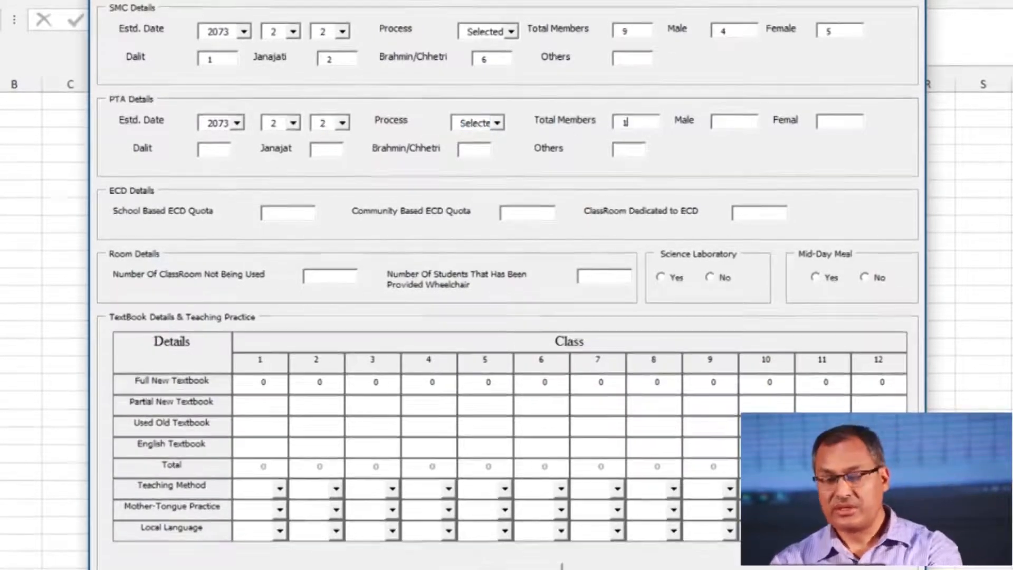
pyautogui.click(730, 129)
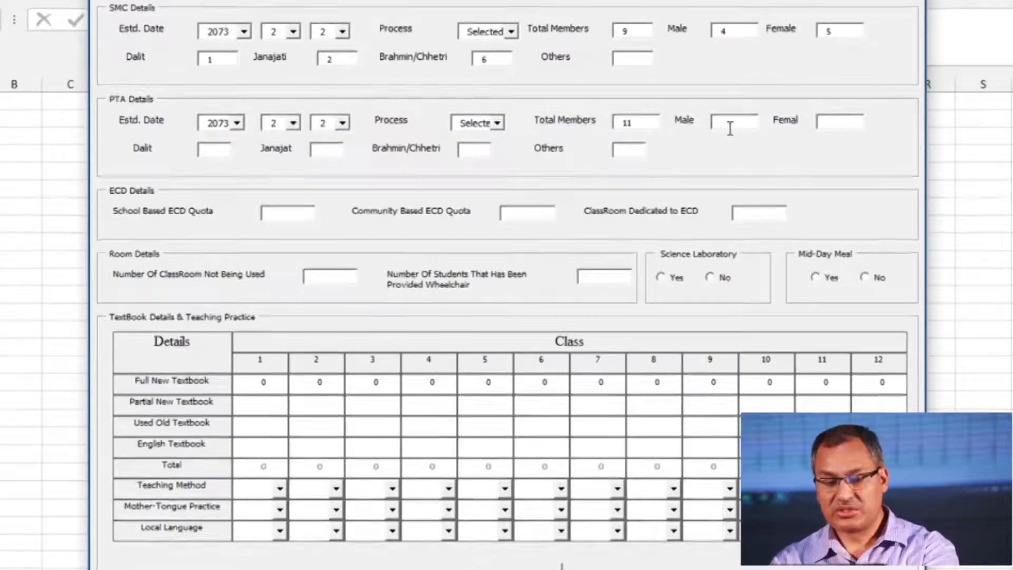
pyautogui.click(848, 125)
pyautogui.write('5')
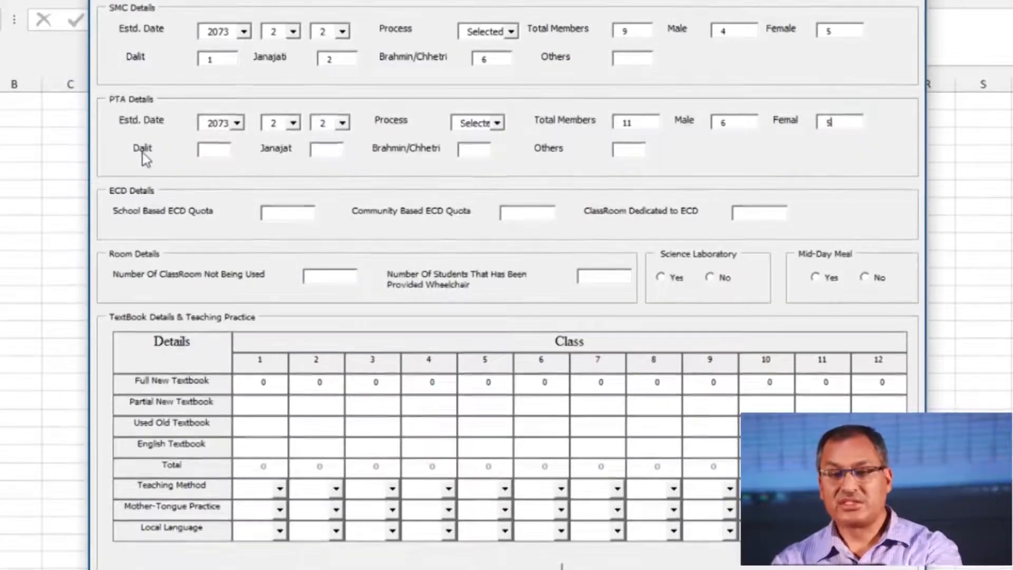
# Enter PTA caste counts: Janajati 4, Brahmin/Chhetri 4, Others 3
pyautogui.click(334, 154)
pyautogui.write('4')
pyautogui.click(481, 152)
pyautogui.write('4')
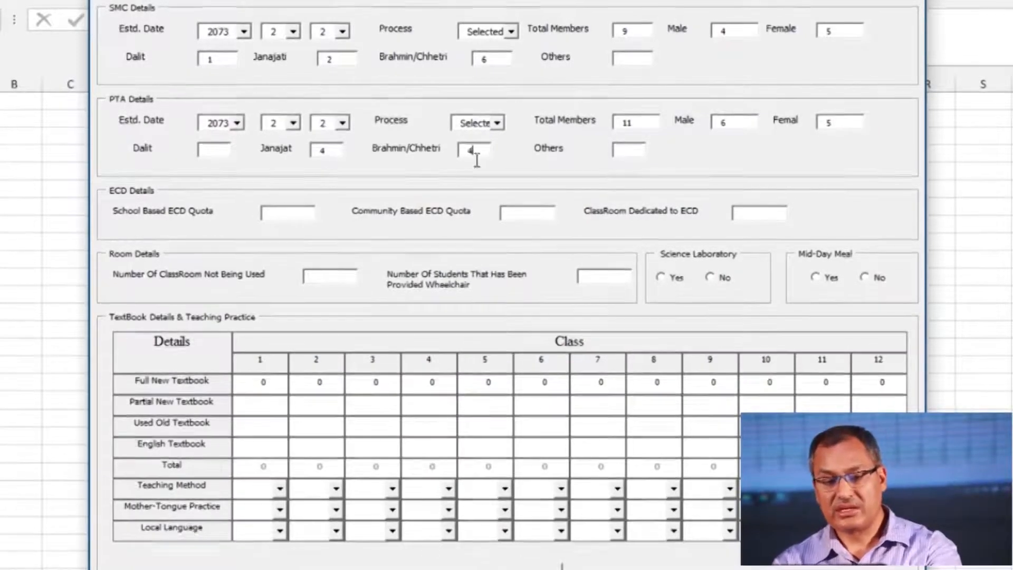
pyautogui.click(628, 151)
pyautogui.write('3')
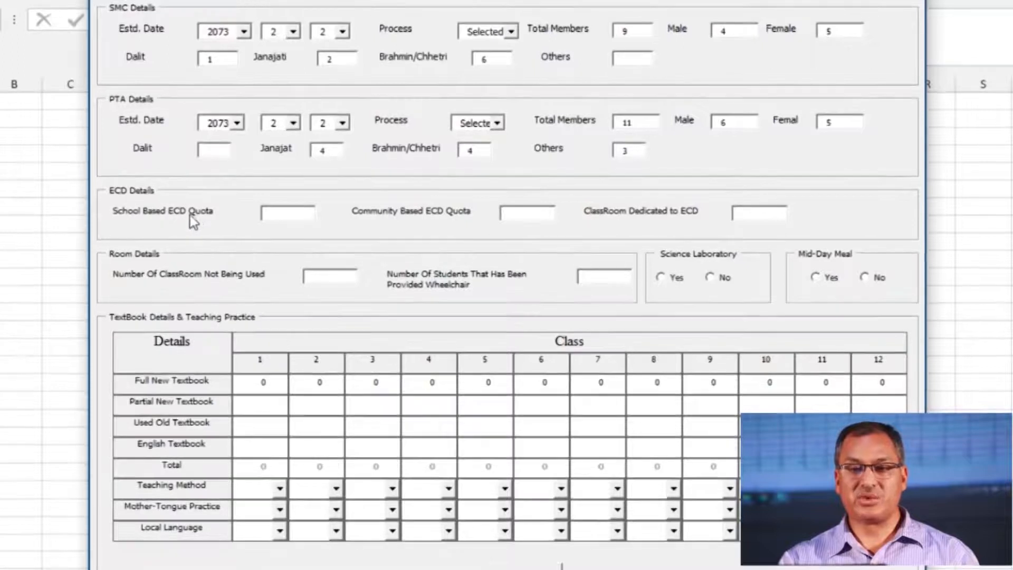
# Fill ECD Details with school-based quota 2, community-based quota 1 and 3 dedicated classrooms
pyautogui.press('Tab')
pyautogui.write('2')
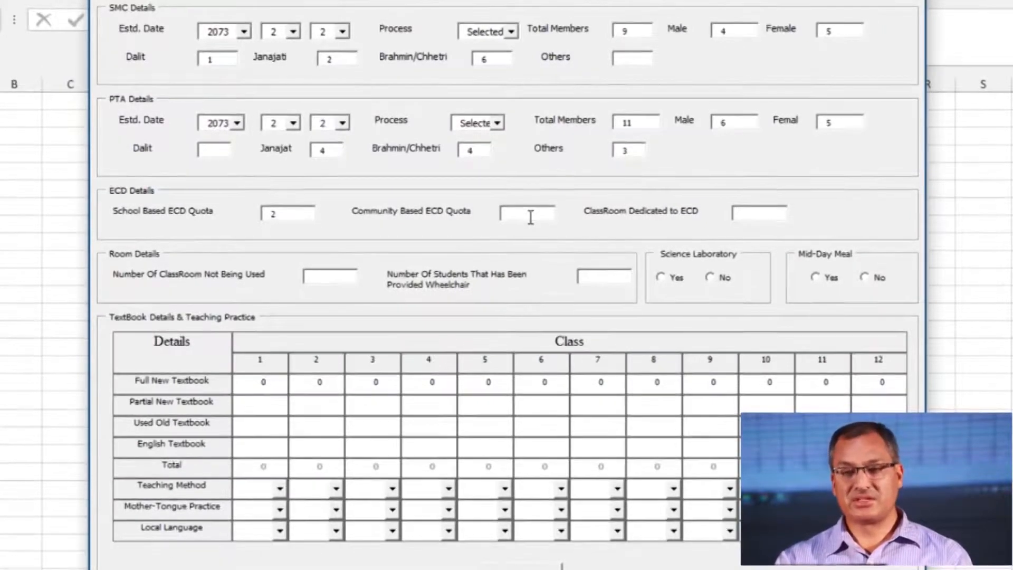
pyautogui.press('Tab')
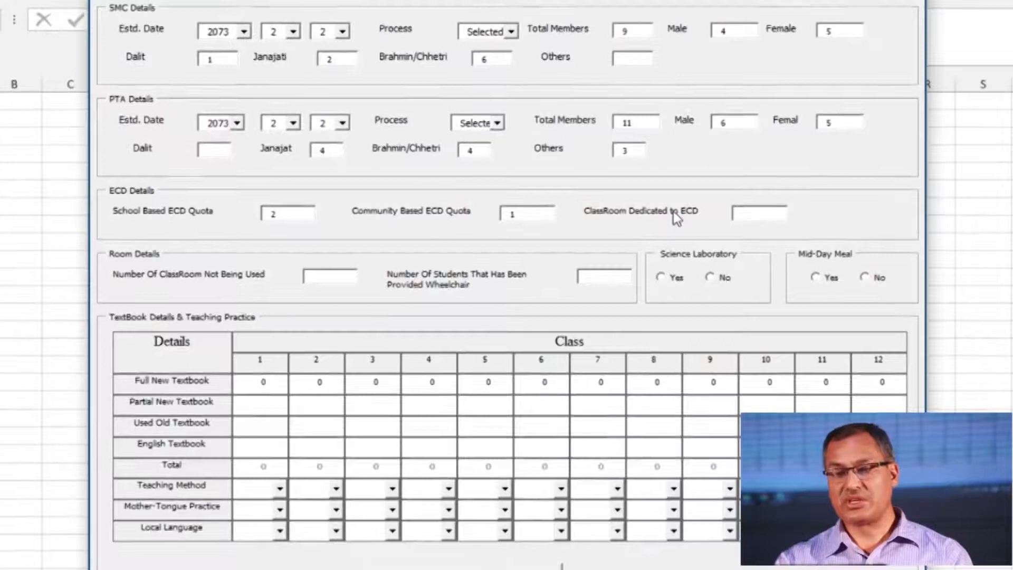
pyautogui.write('3')
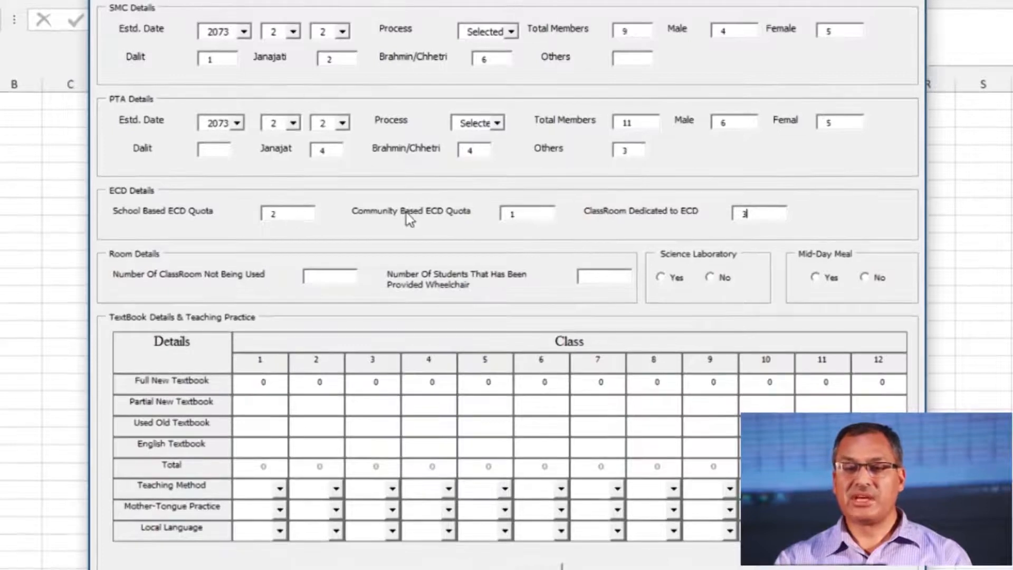
pyautogui.press('Tab')
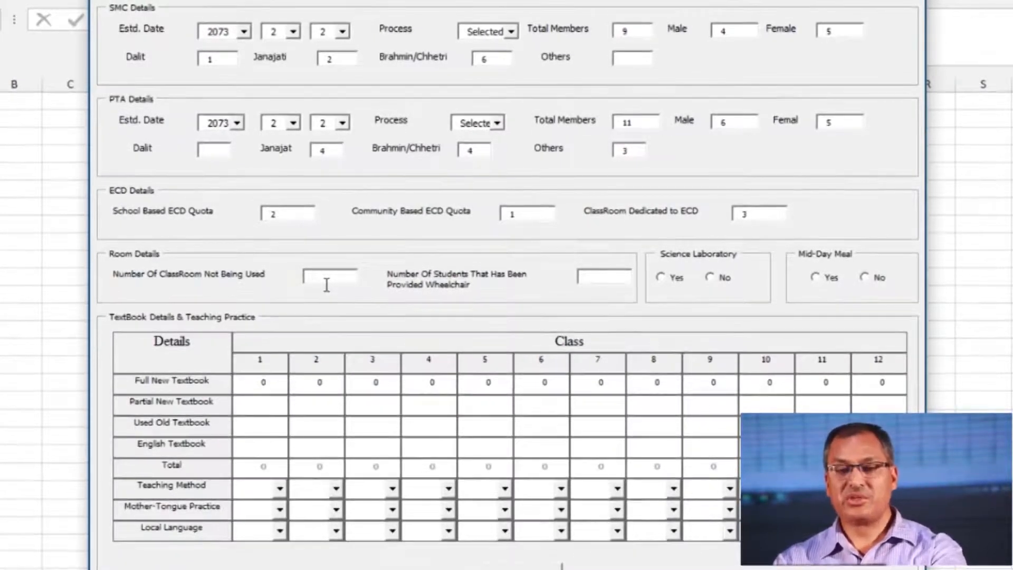
# Enter 3 unused classrooms and 1 student provided with a wheelchair
pyautogui.write('3')
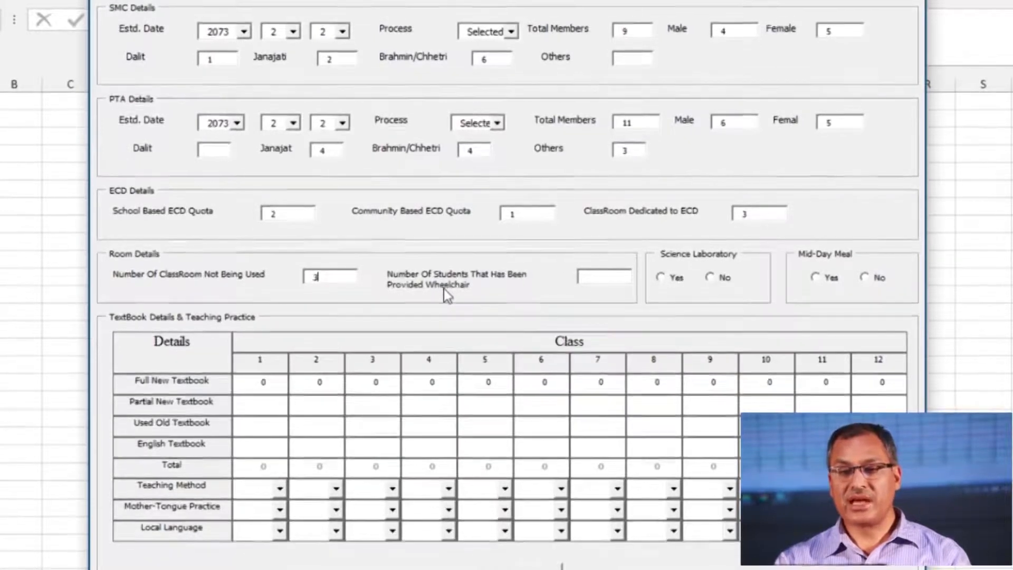
pyautogui.click(599, 286)
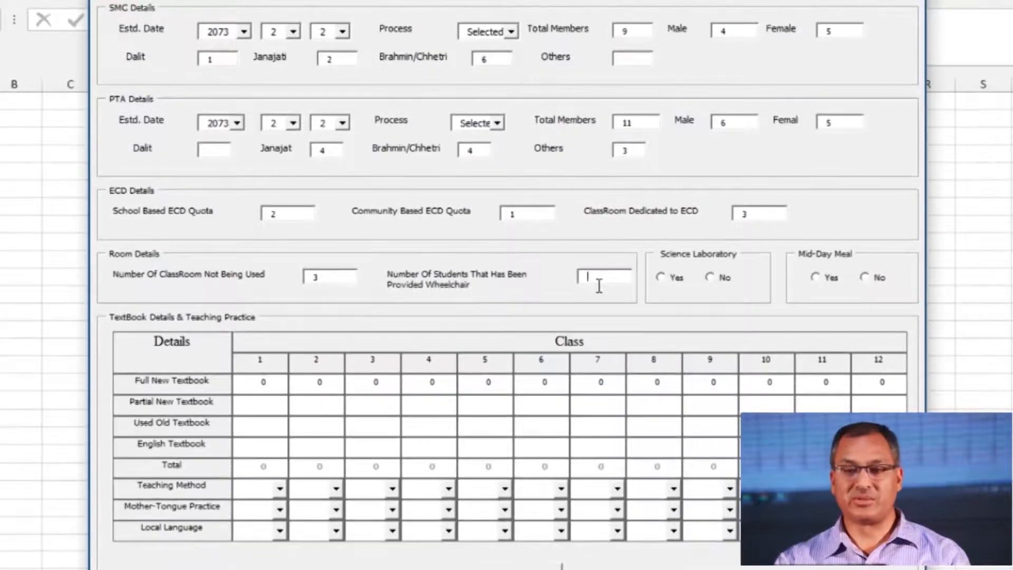
pyautogui.write('1')
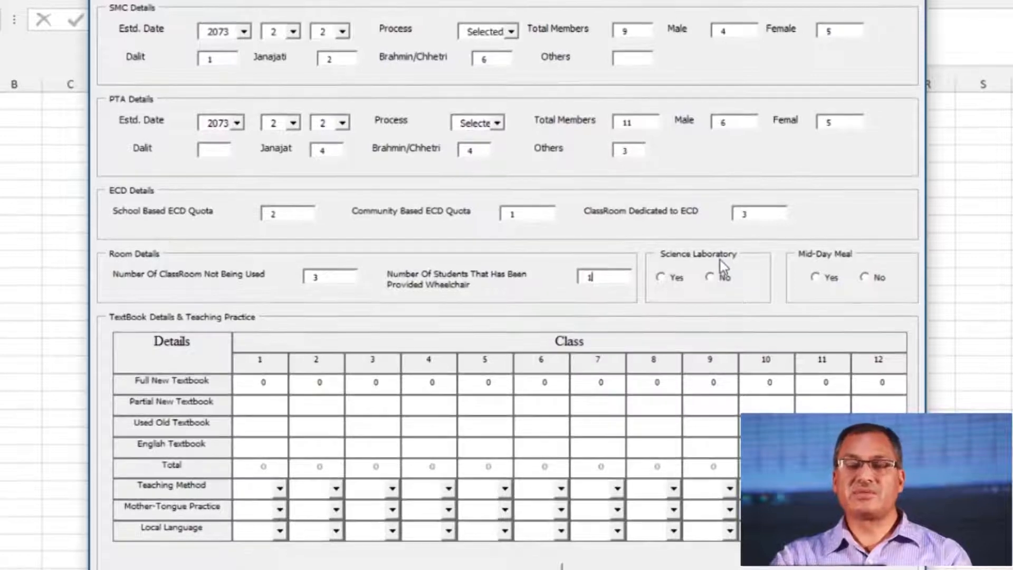
# Set Science Laboratory to Yes
pyautogui.click(662, 280)
pyautogui.click(711, 278)
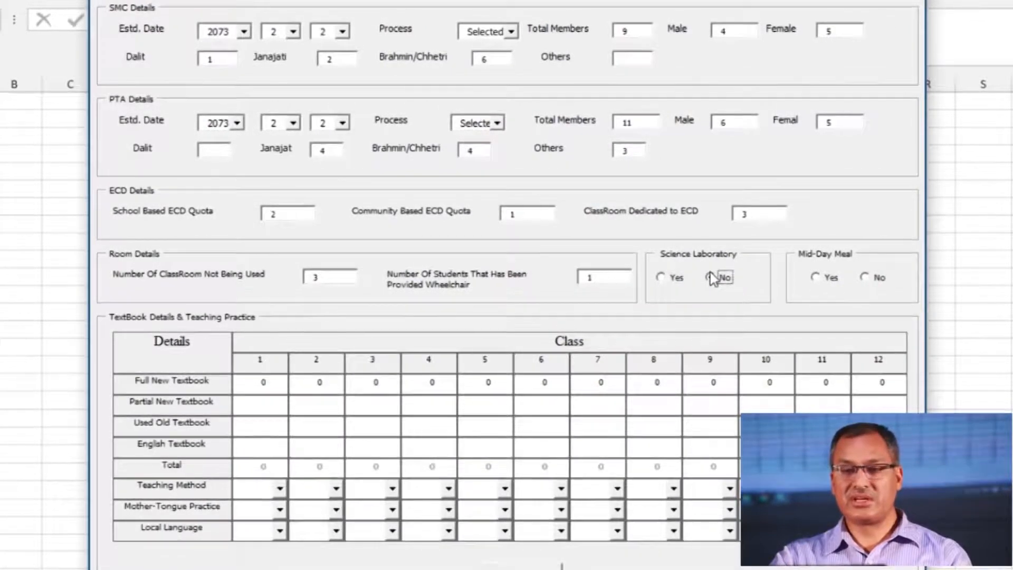
pyautogui.click(662, 280)
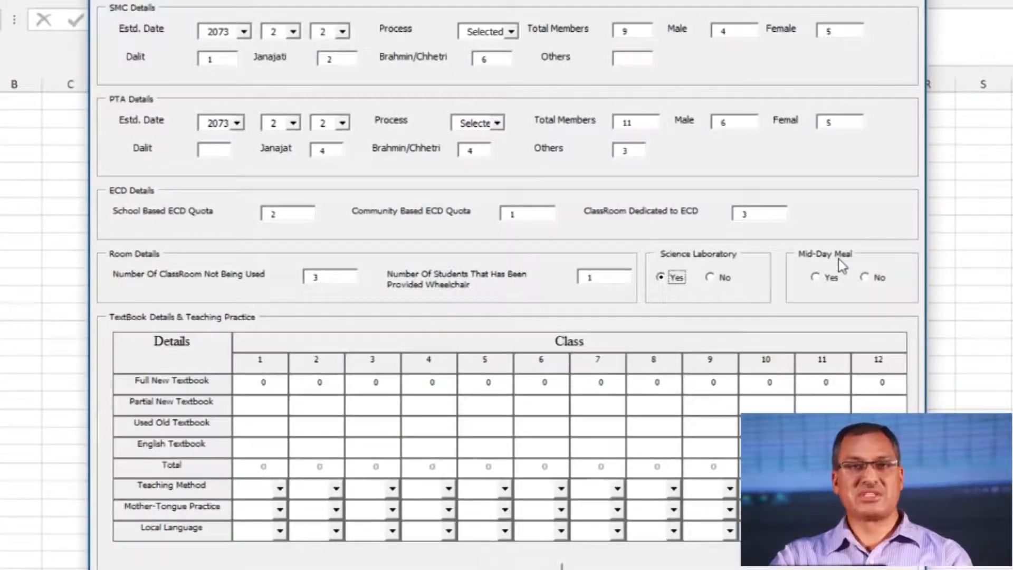
# Set Mid-Day Meal to Yes
pyautogui.click(817, 277)
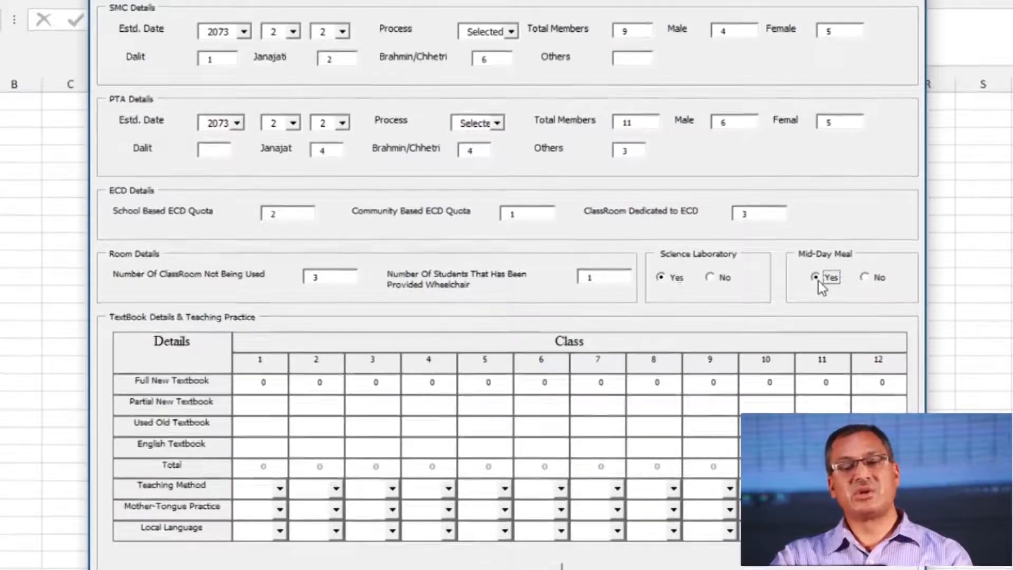
pyautogui.click(866, 277)
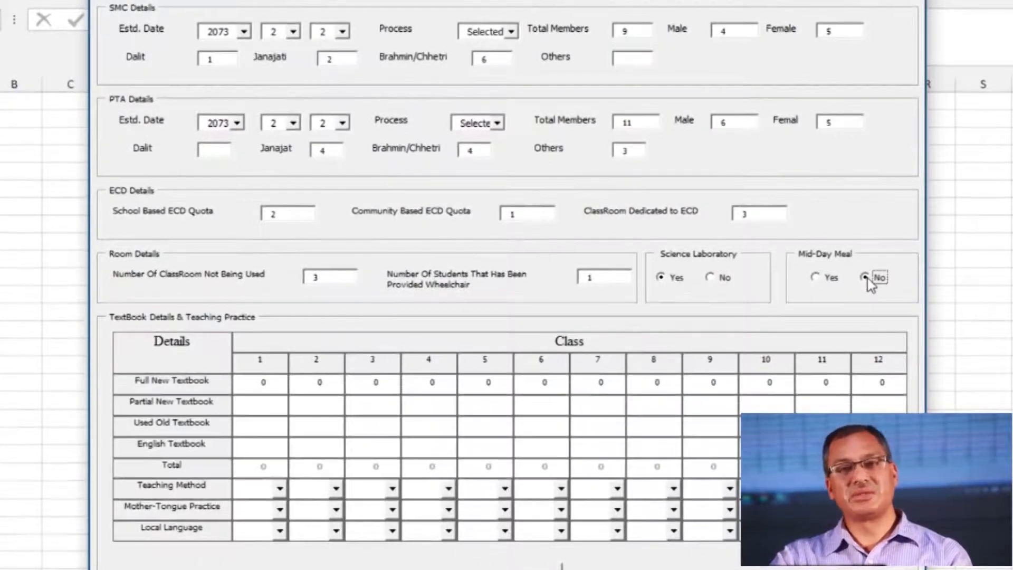
pyautogui.click(817, 278)
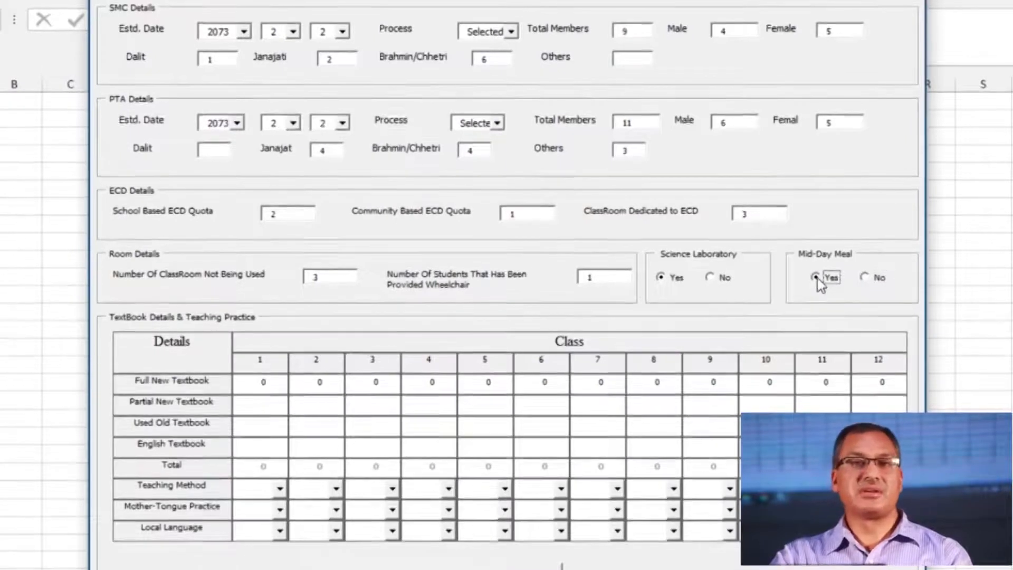
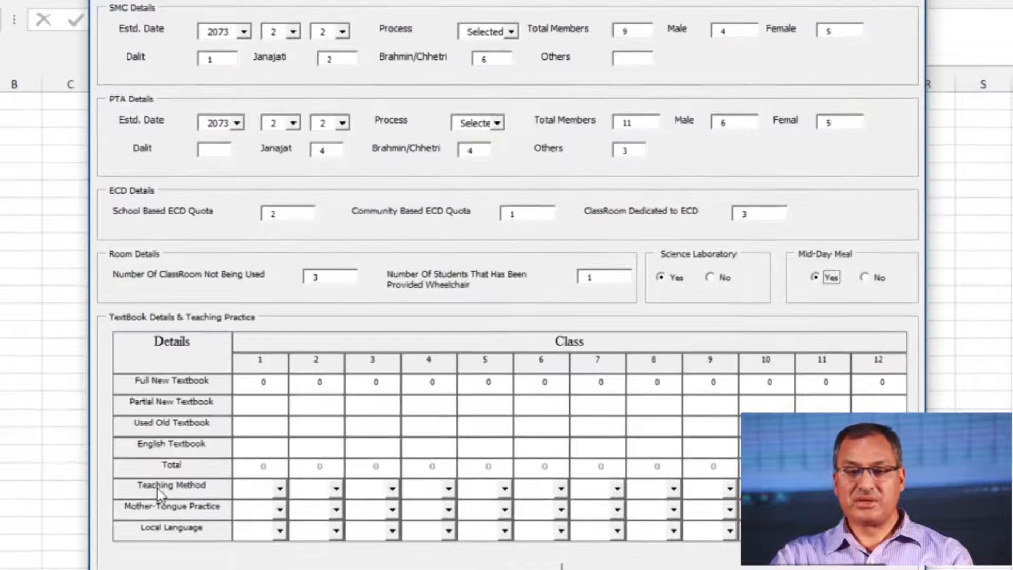
# Set the teaching method to Class Teaching for classes 1, 2 and 3
pyautogui.click(279, 488)
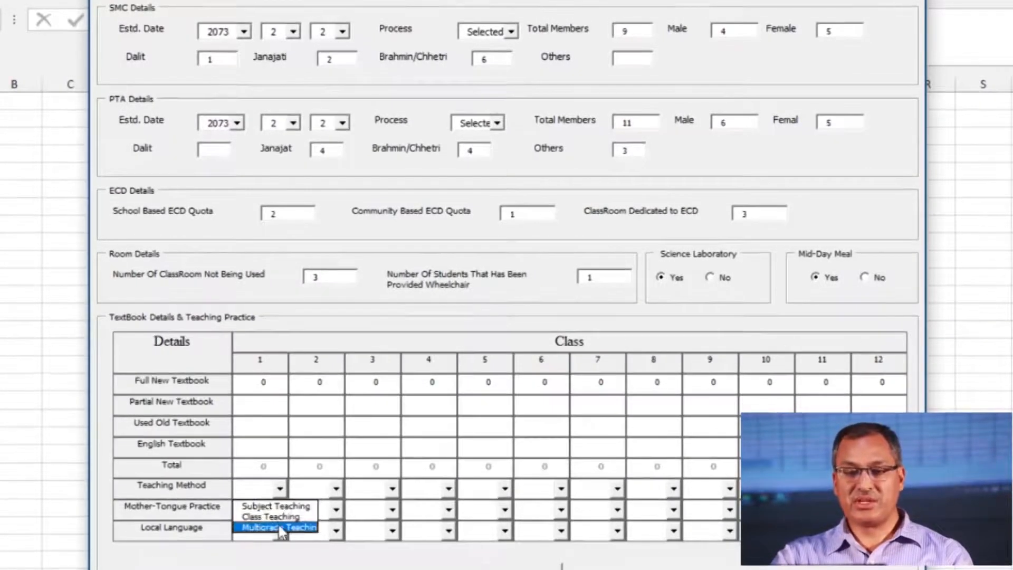
pyautogui.press('Up')
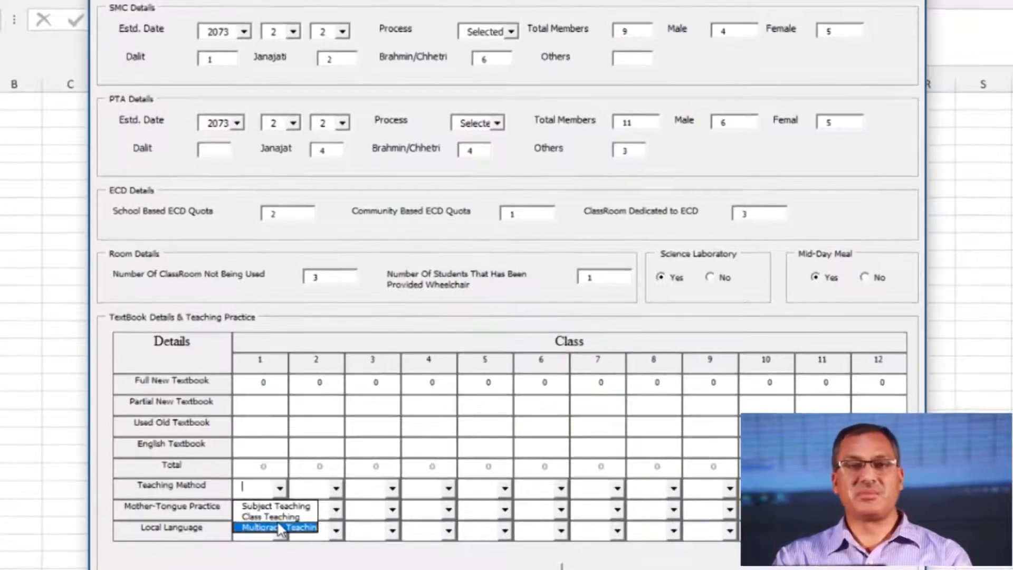
pyautogui.click(271, 517)
pyautogui.click(336, 488)
pyautogui.click(327, 516)
pyautogui.click(392, 488)
pyautogui.click(396, 517)
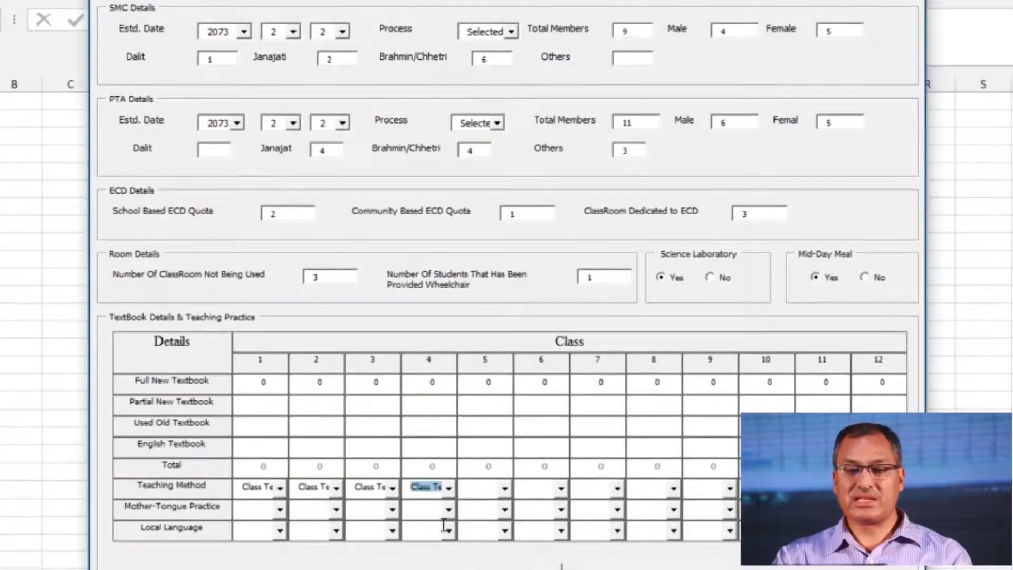
# Set the teaching method to Subject Teaching for classes 5 through 9
pyautogui.click(504, 489)
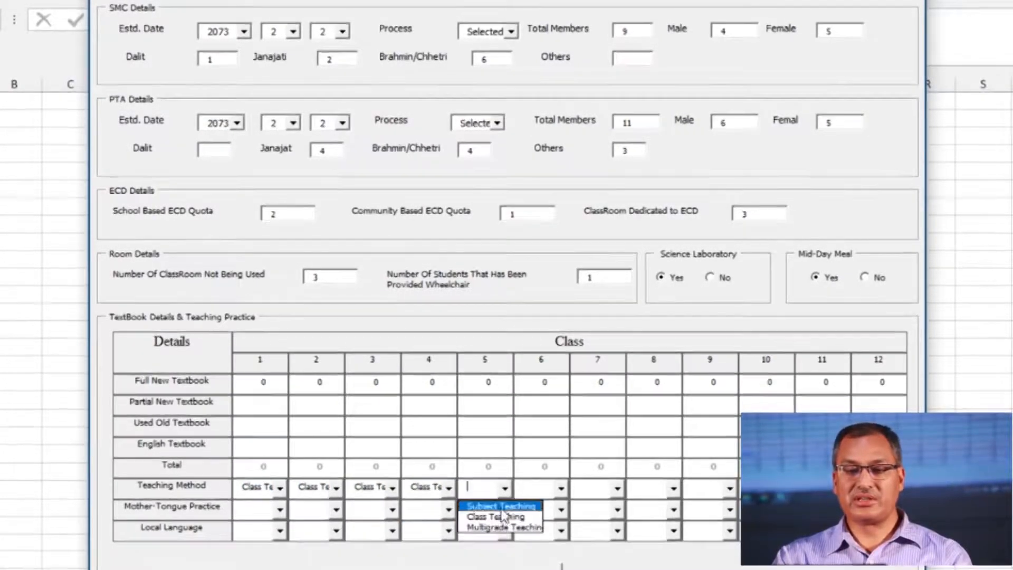
pyautogui.click(561, 489)
pyautogui.click(544, 506)
pyautogui.click(616, 488)
pyautogui.click(609, 507)
pyautogui.click(673, 488)
pyautogui.click(662, 506)
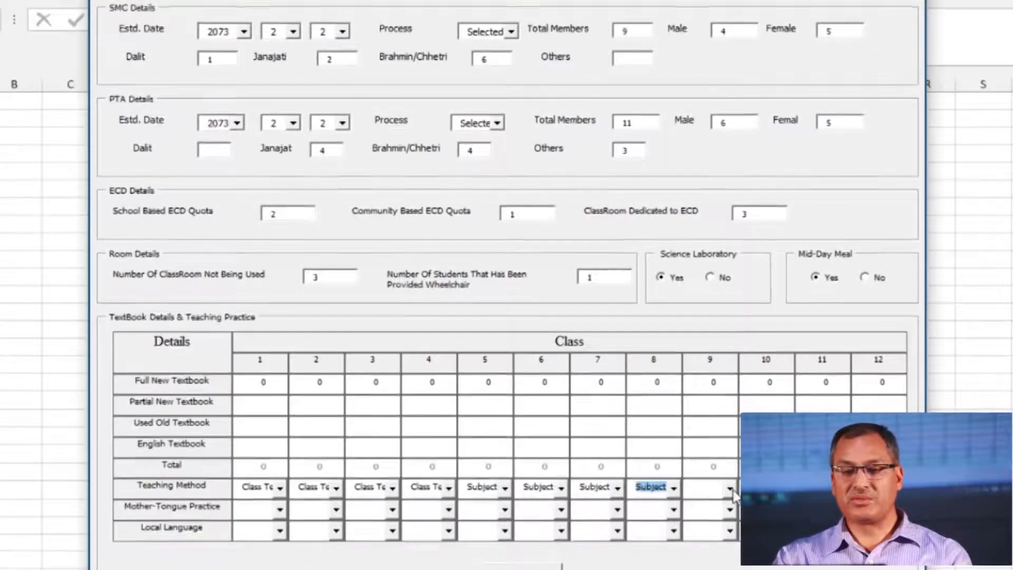
pyautogui.click(734, 505)
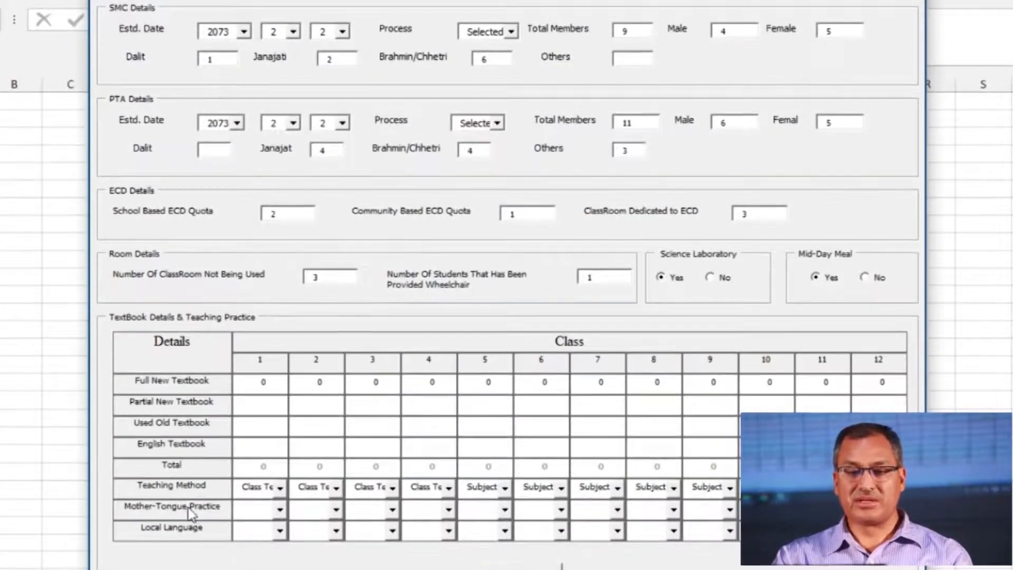
# Choose Newari in the Local Language dropdowns for classes 1 to 5
pyautogui.click(278, 510)
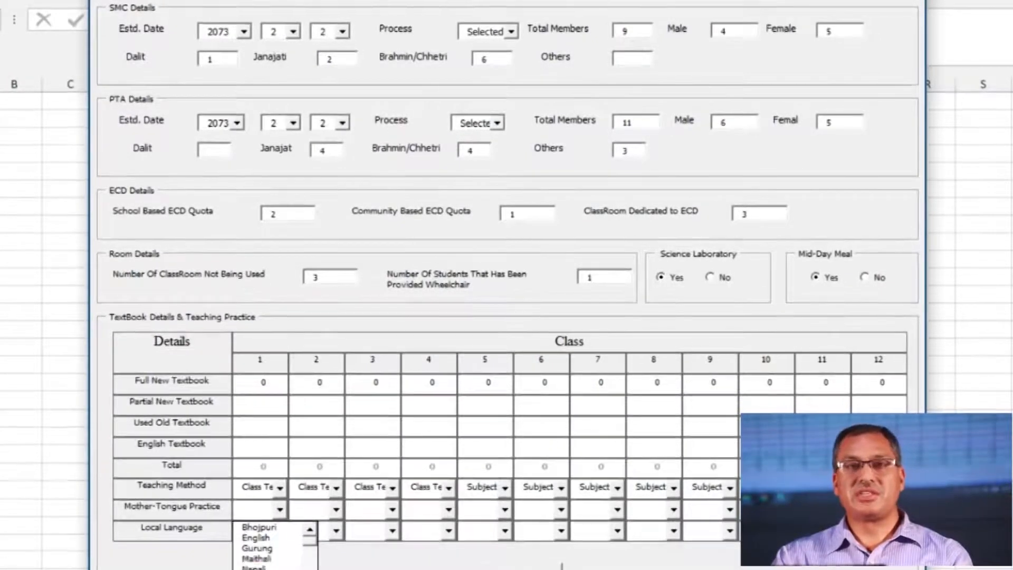
pyautogui.click(169, 509)
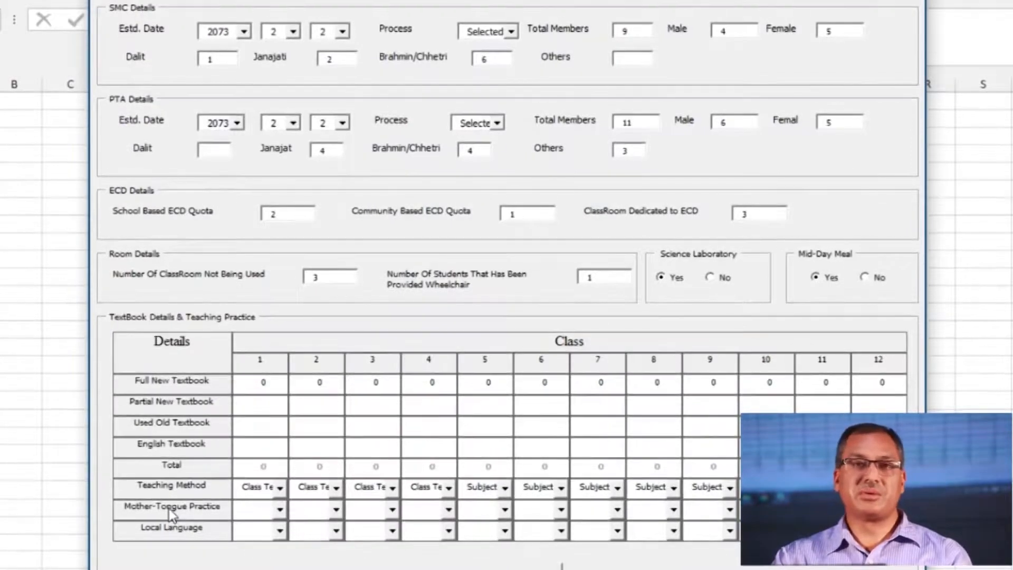
pyautogui.click(251, 530)
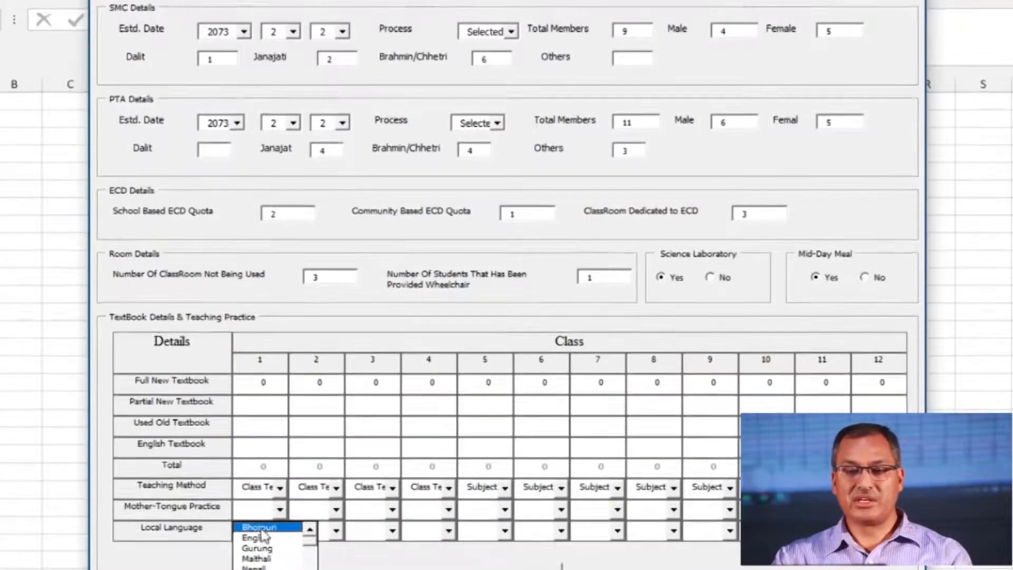
pyautogui.click(180, 511)
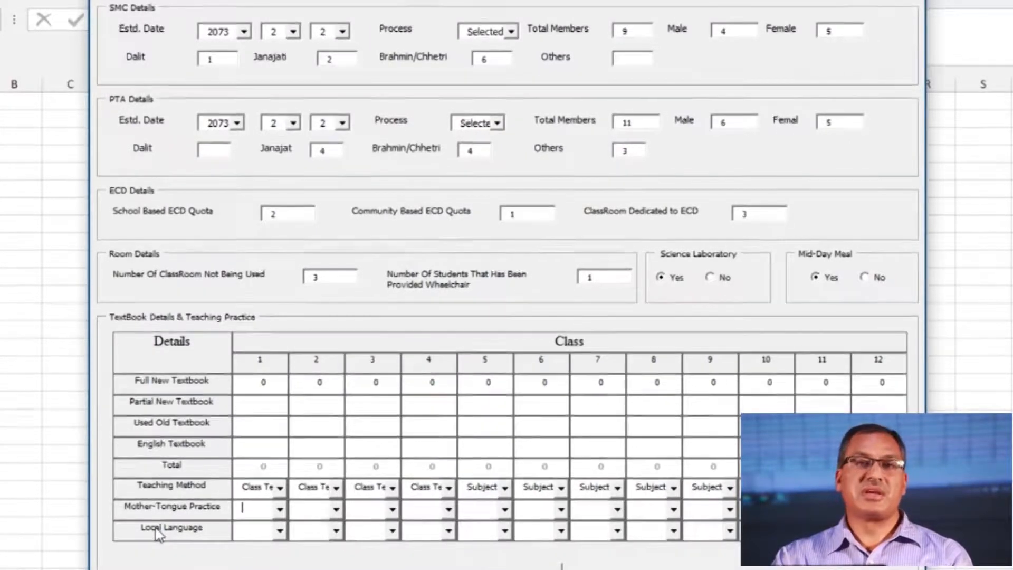
pyautogui.click(279, 531)
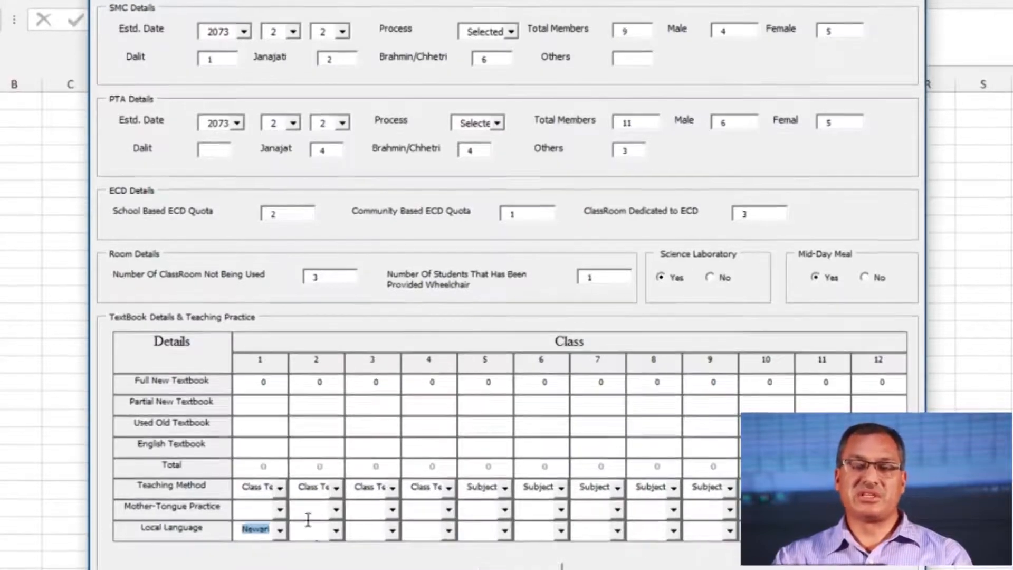
pyautogui.click(335, 530)
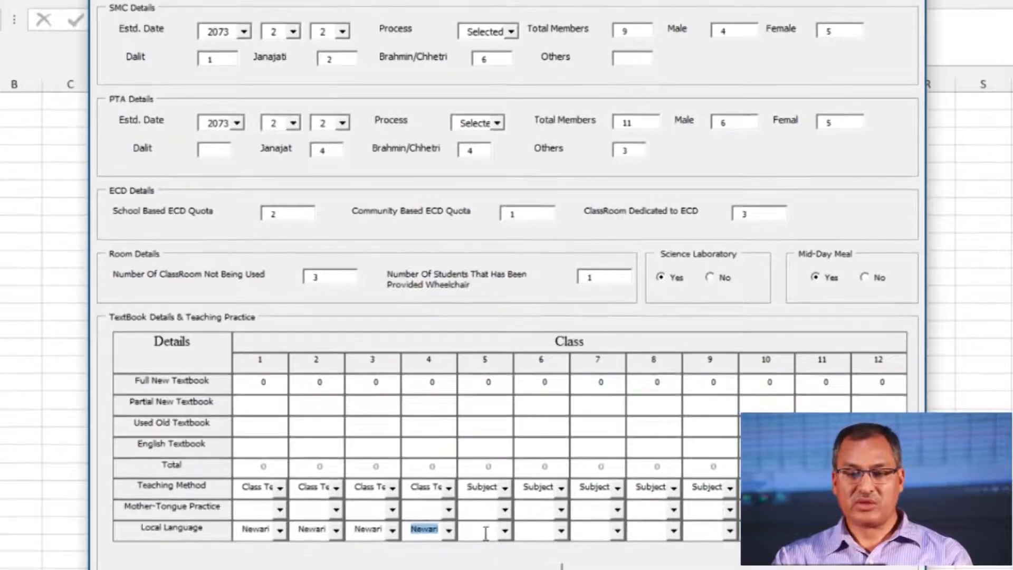
pyautogui.click(506, 530)
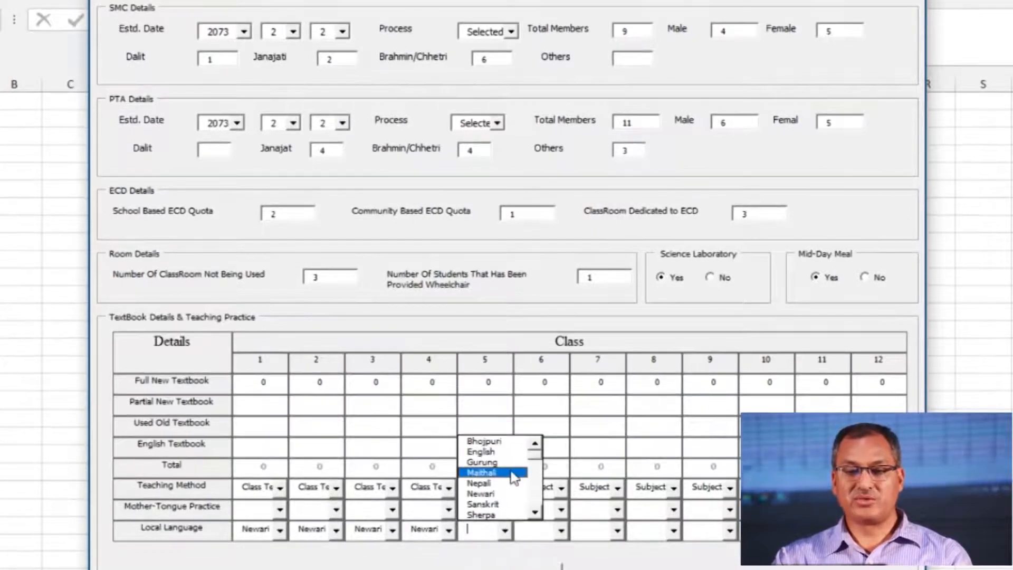
pyautogui.click(488, 494)
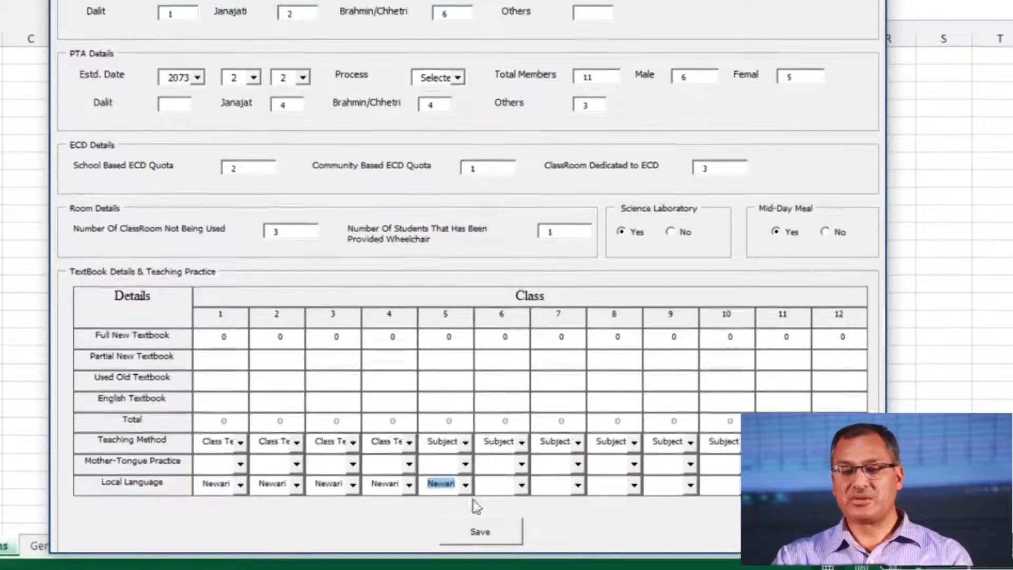
# Save the school details form and open Add/Edit Subjects showing the Class 1 subjects
pyautogui.click(478, 532)
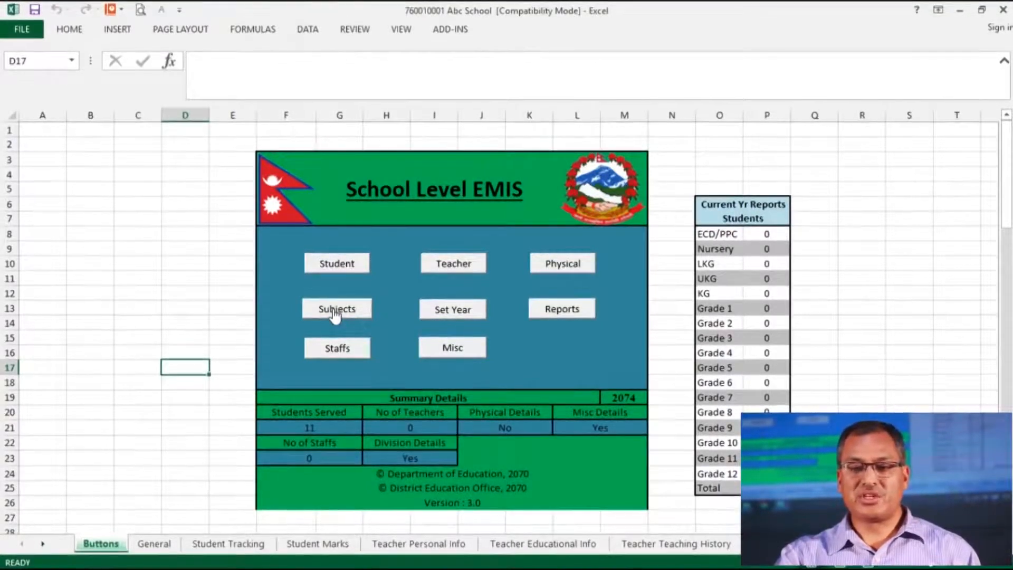
pyautogui.click(336, 313)
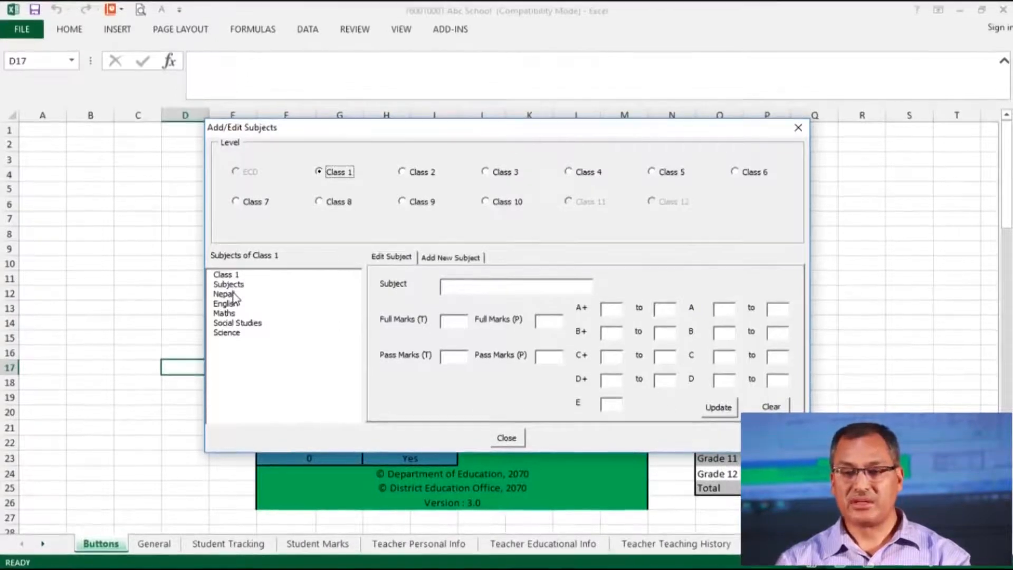
# Add Class 1 subject 'My English 2' with theory full marks 50 and pass marks 20
pyautogui.click(437, 260)
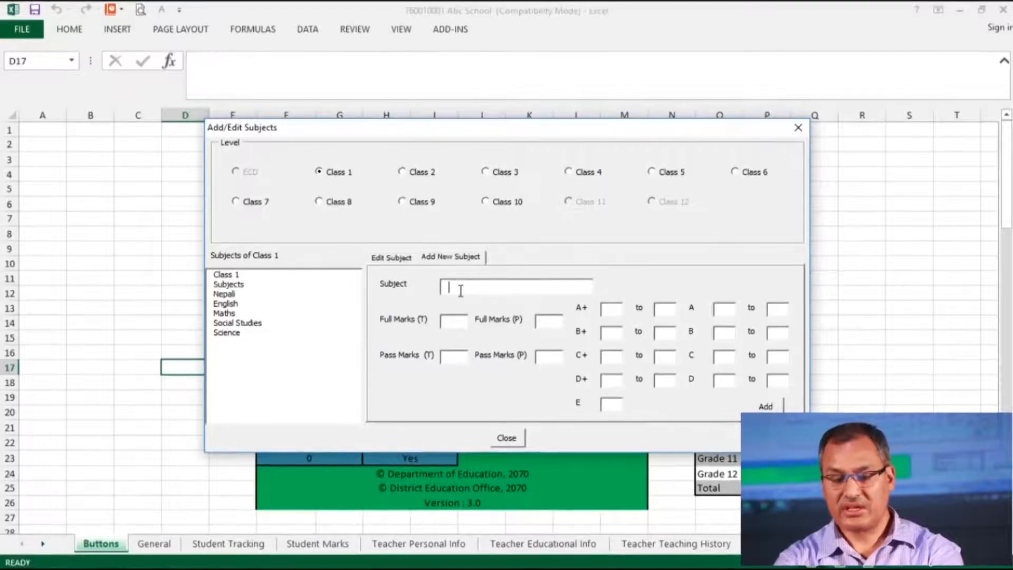
pyautogui.write('My En')
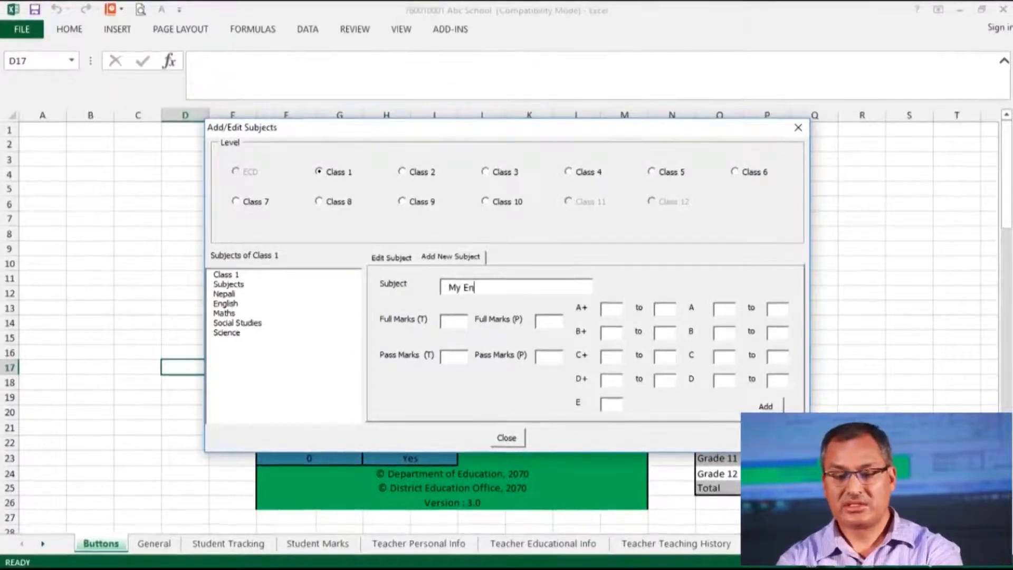
pyautogui.write('glish 2')
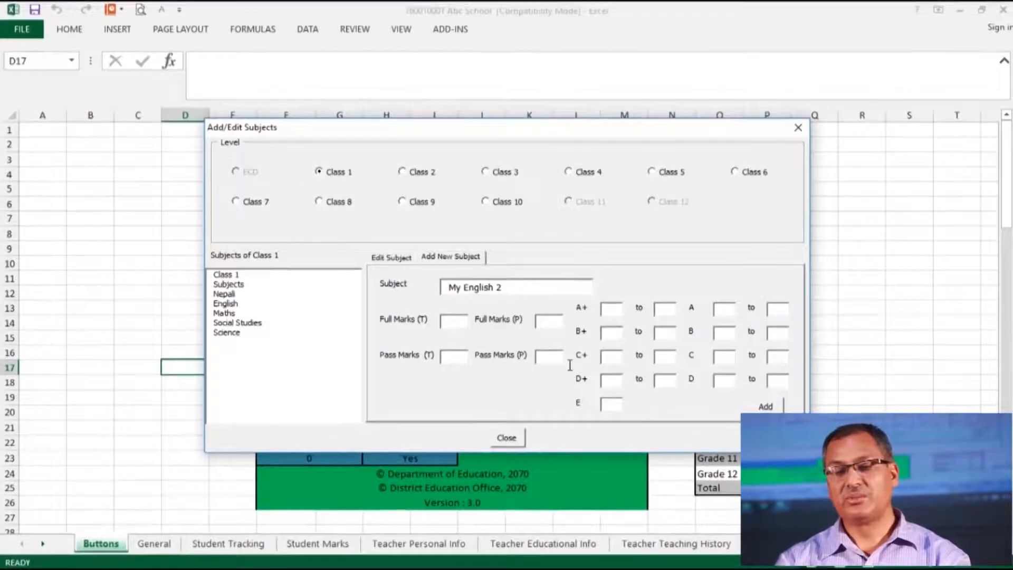
pyautogui.click(468, 326)
pyautogui.write('50')
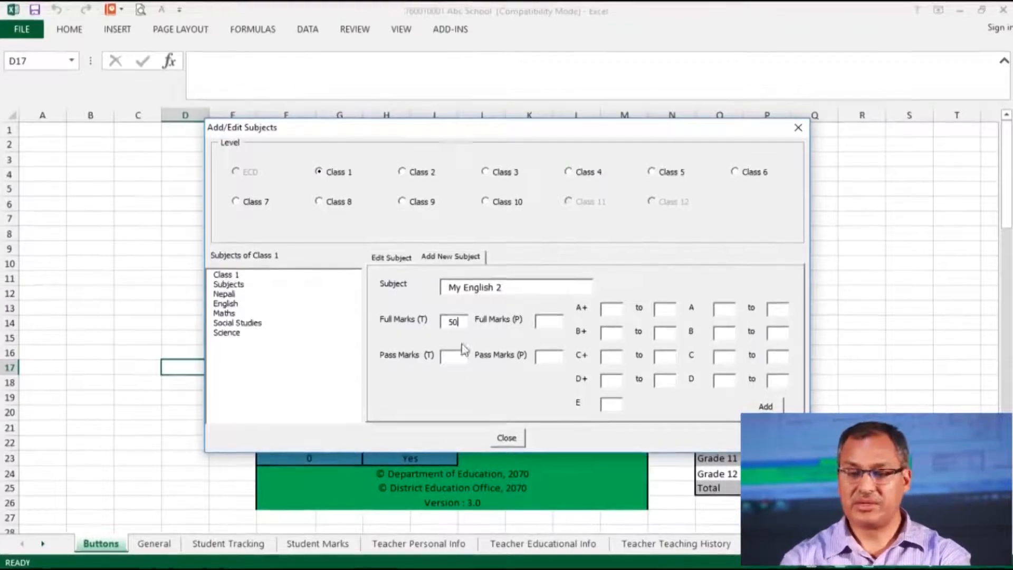
pyautogui.click(465, 360)
pyautogui.write('20')
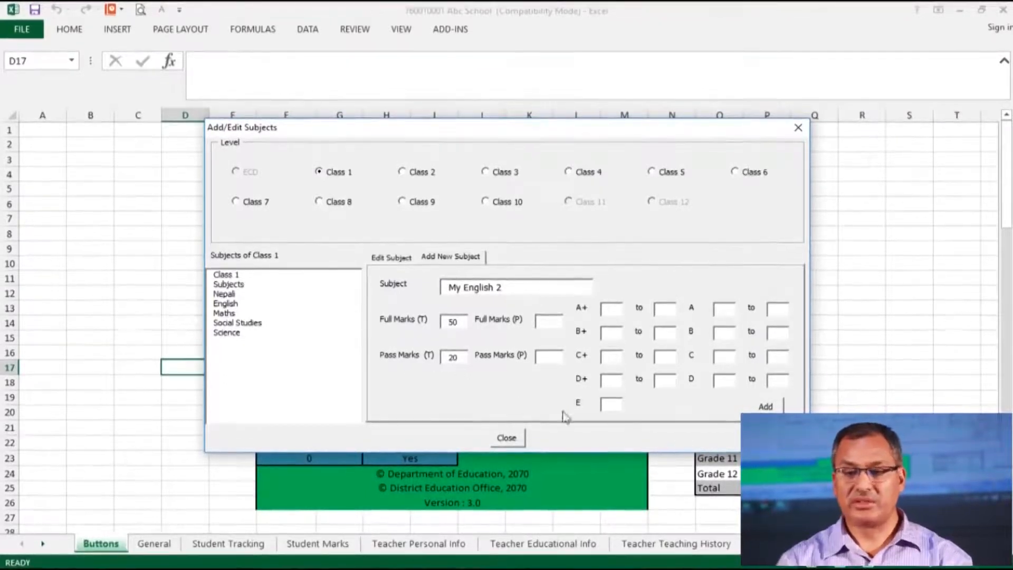
pyautogui.click(765, 406)
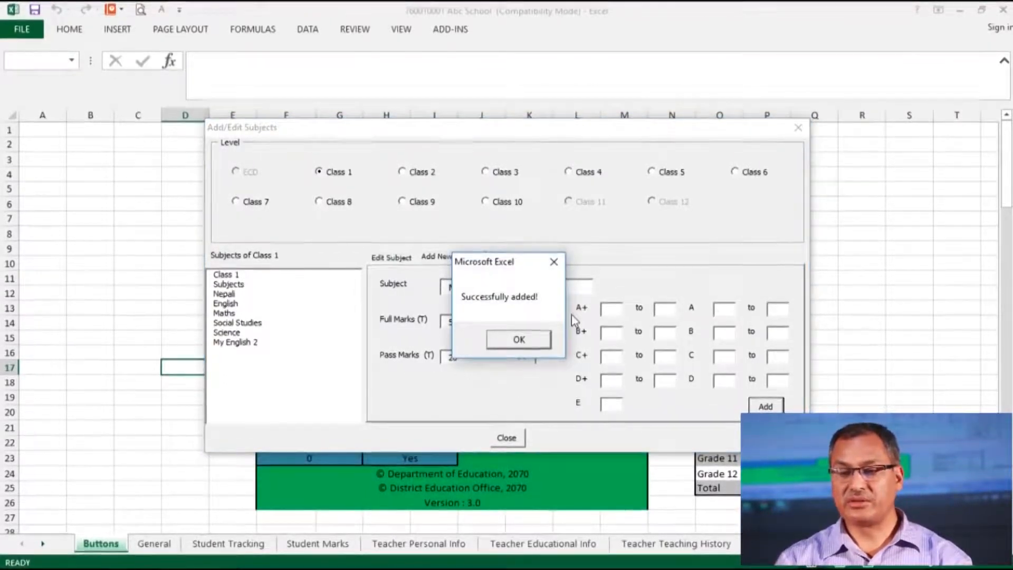
pyautogui.click(530, 337)
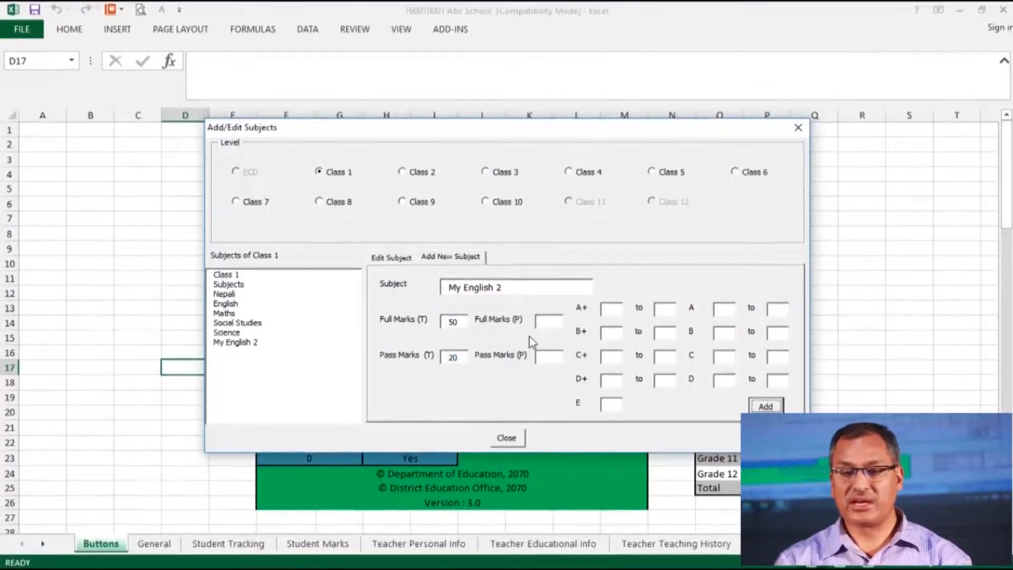
# Edit My English 2 and update its theory pass marks from 20 to 16
pyautogui.click(239, 344)
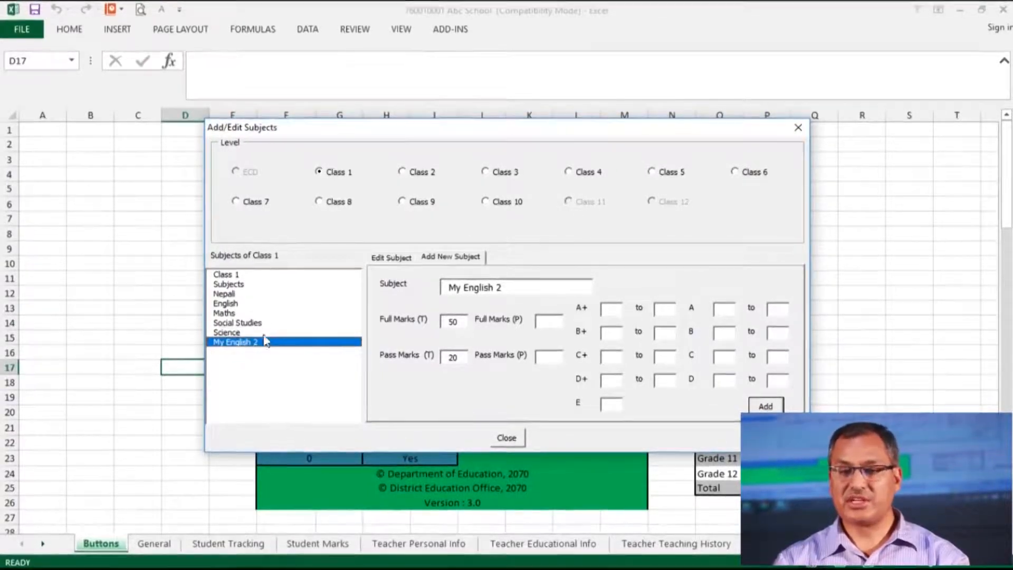
pyautogui.click(398, 261)
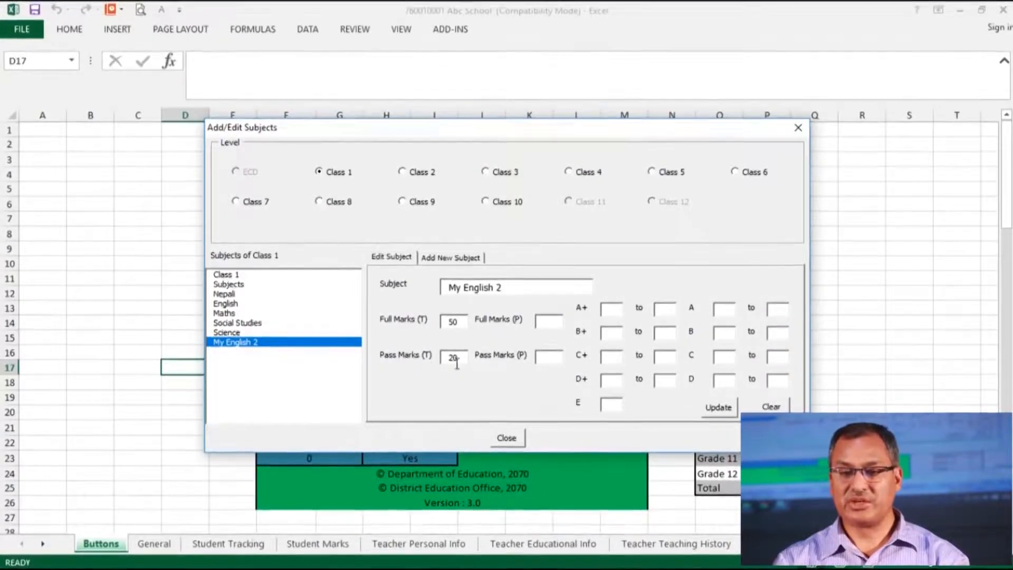
pyautogui.moveTo(449, 357); pyautogui.dragTo(464, 362)
pyautogui.write('16')
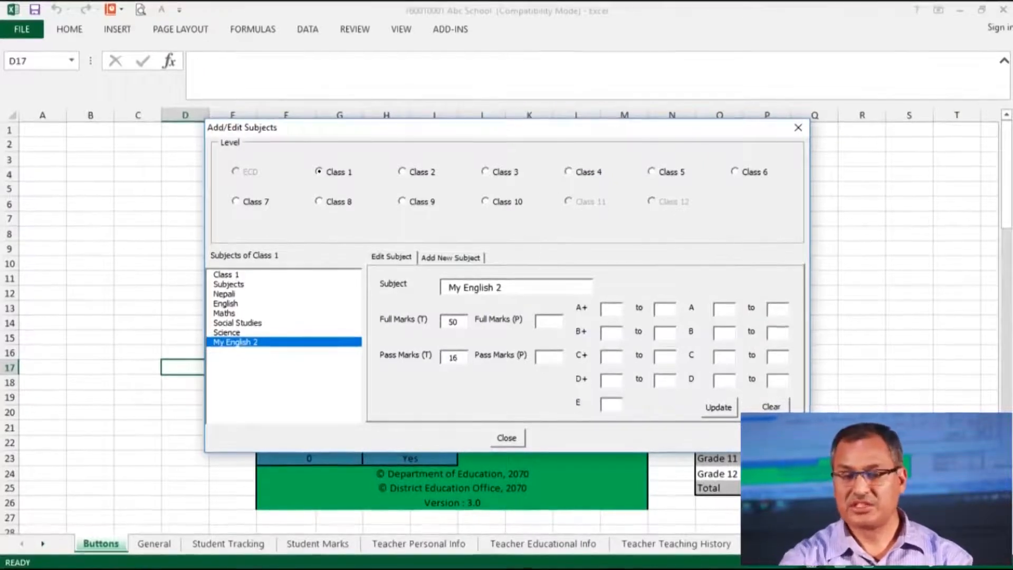
pyautogui.click(720, 408)
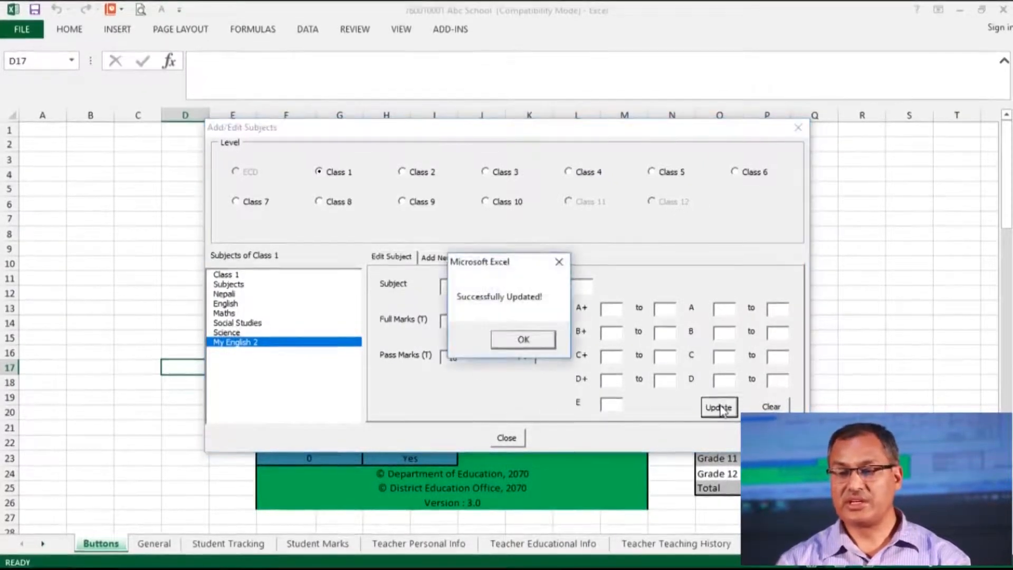
pyautogui.click(523, 339)
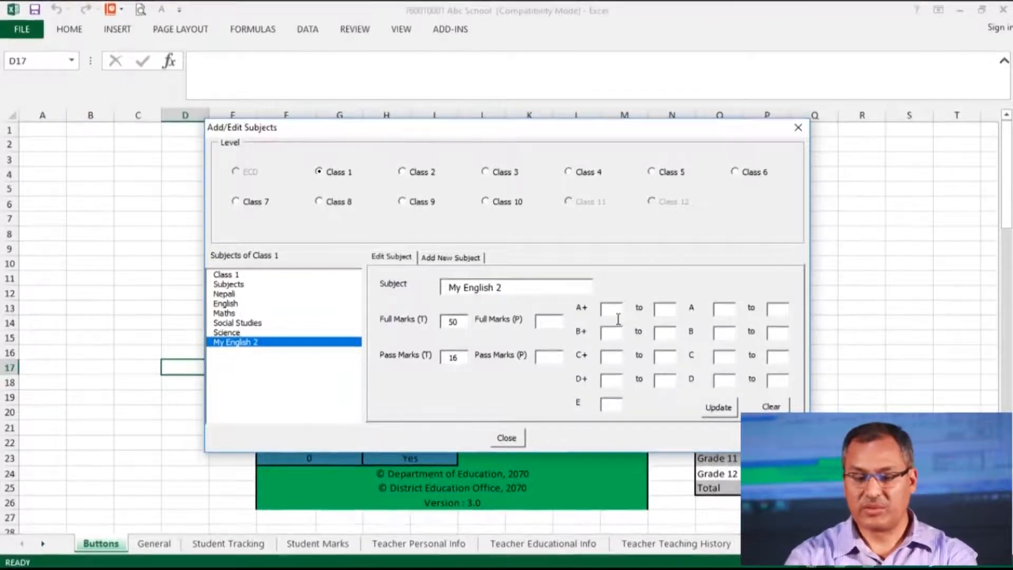
# Enter grade ranges A+ 90–100 and A 80–90 for My English 2
pyautogui.write('90')
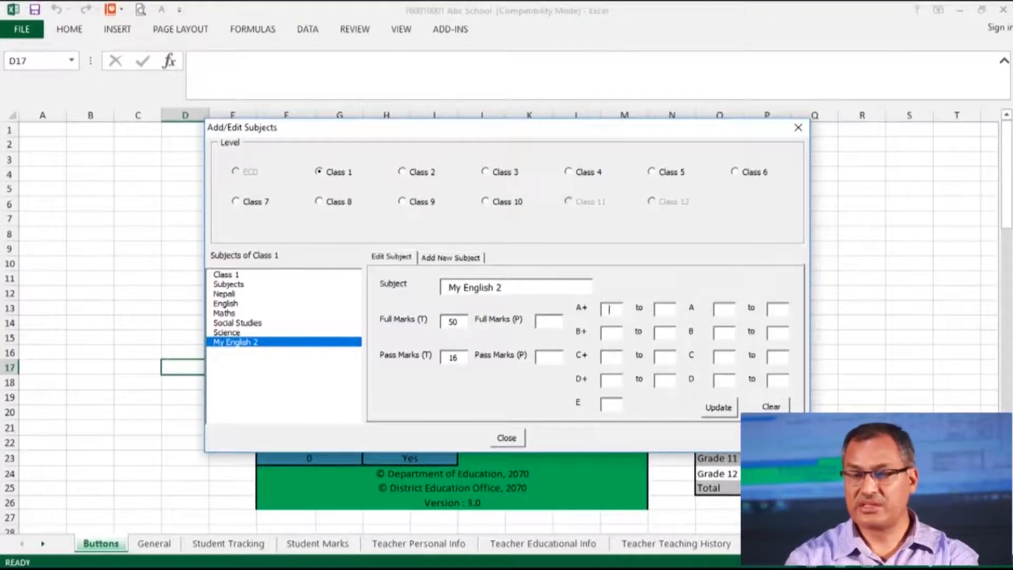
pyautogui.press('Tab')
pyautogui.write('100')
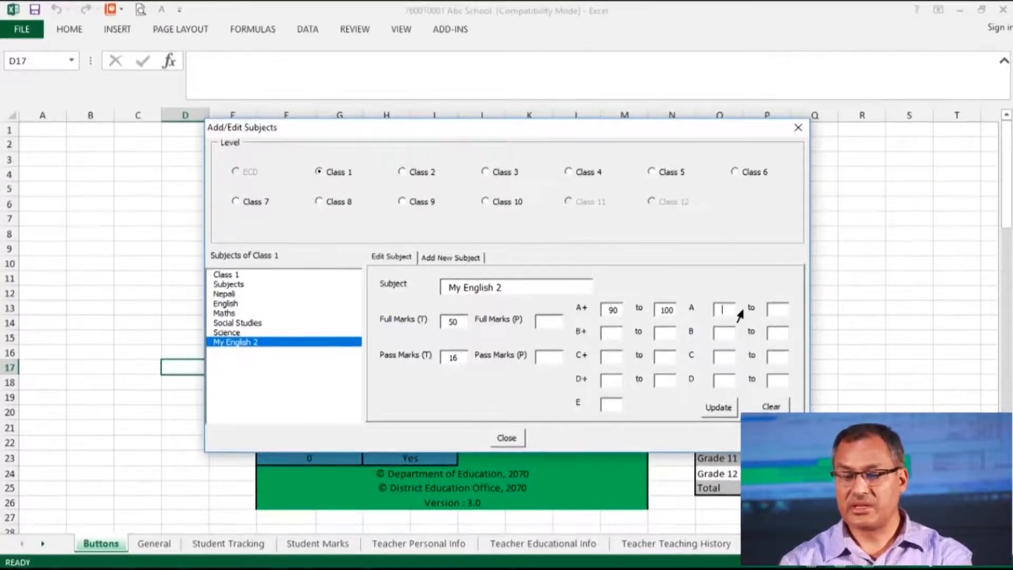
pyautogui.click(724, 310)
pyautogui.write('80')
pyautogui.click(785, 316)
pyautogui.write('90')
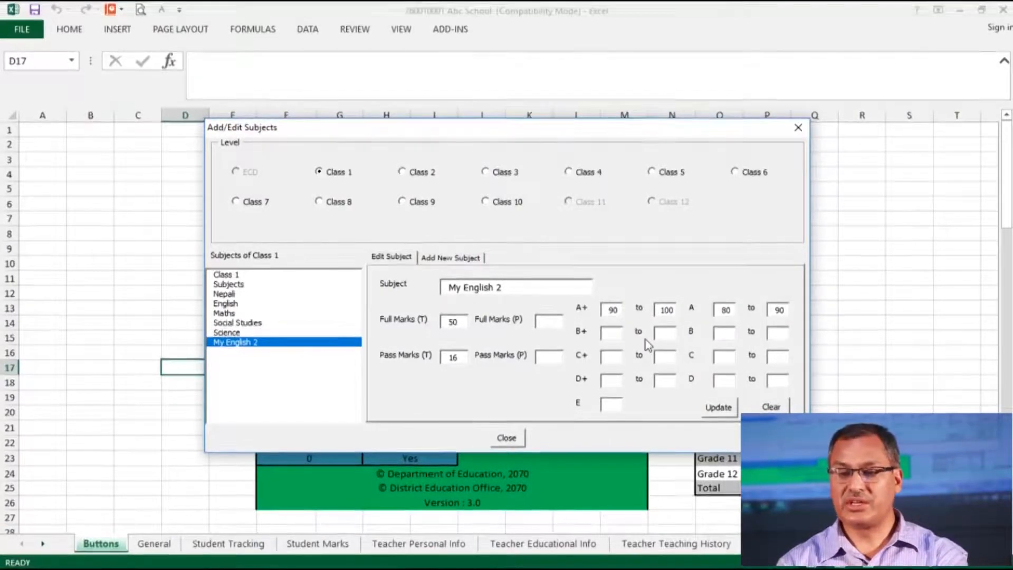
# Enter B+ 70–80 and B 60–70, then save the grade ranges
pyautogui.click(617, 336)
pyautogui.write('70')
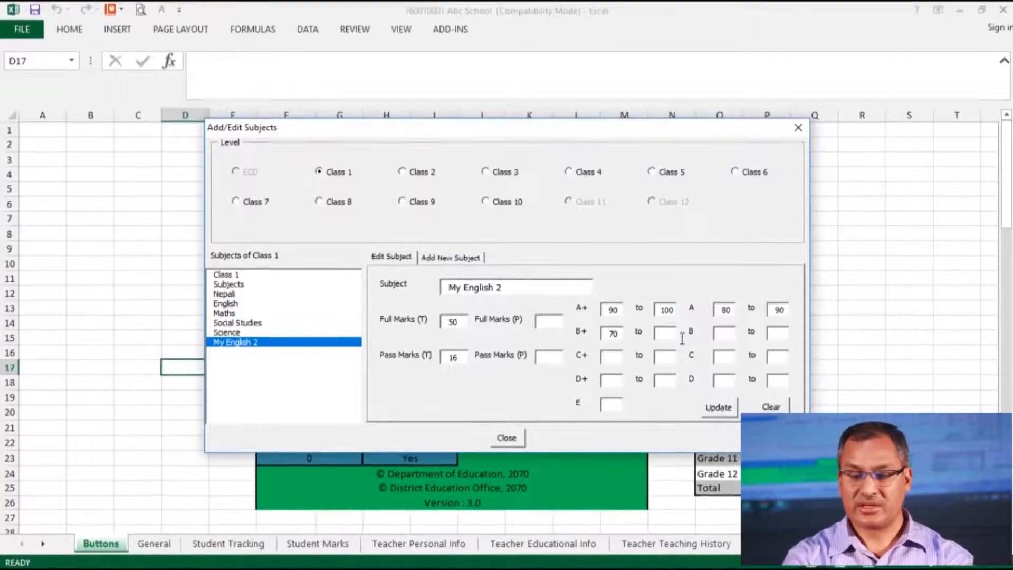
pyautogui.click(676, 338)
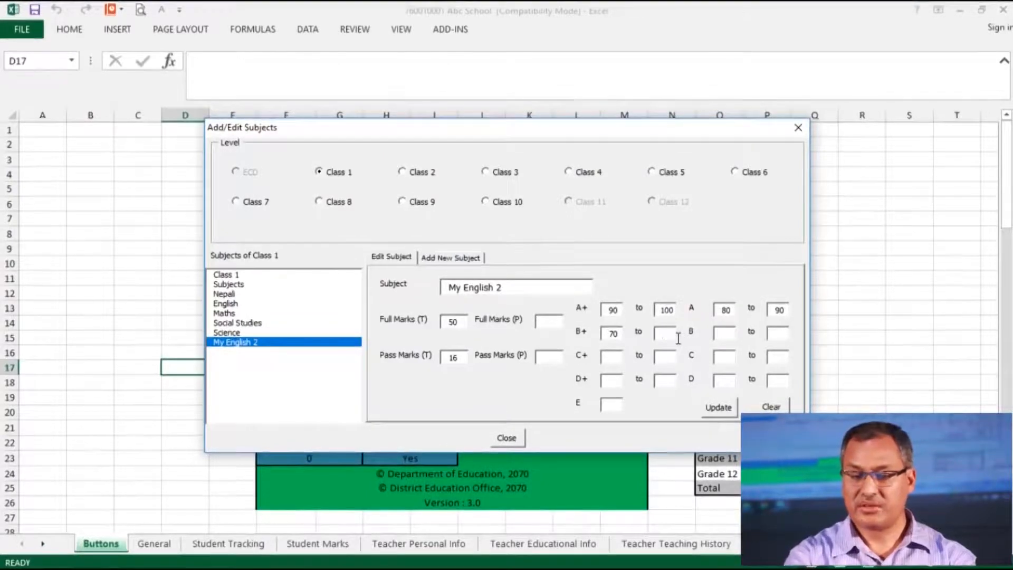
pyautogui.write('80')
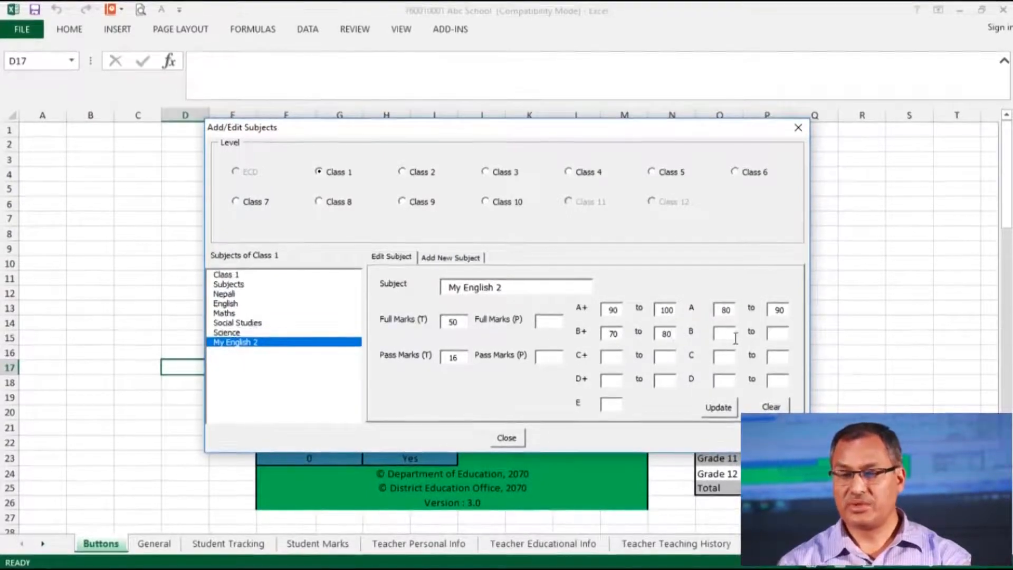
pyautogui.write('60')
pyautogui.click(787, 335)
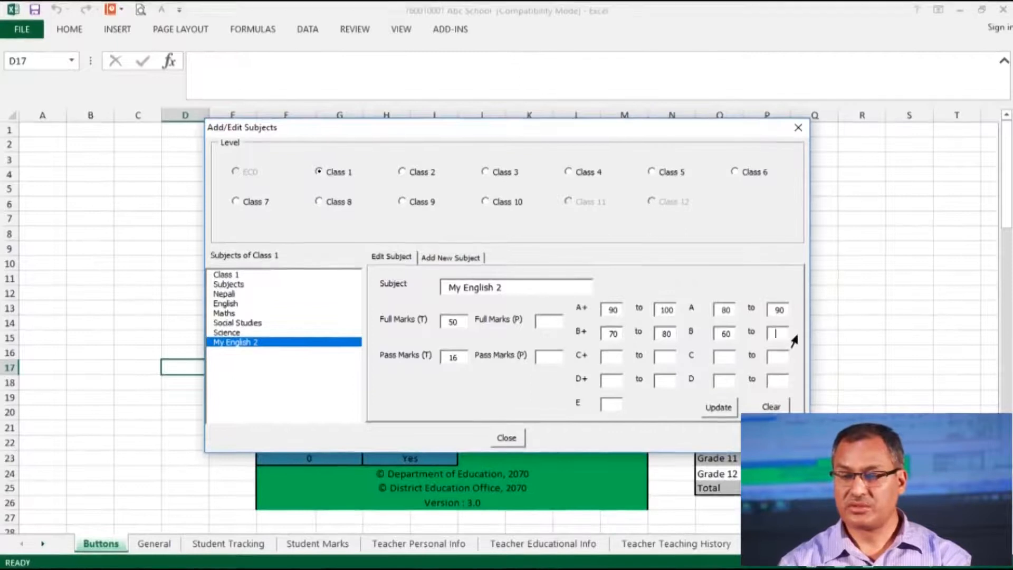
pyautogui.write('70')
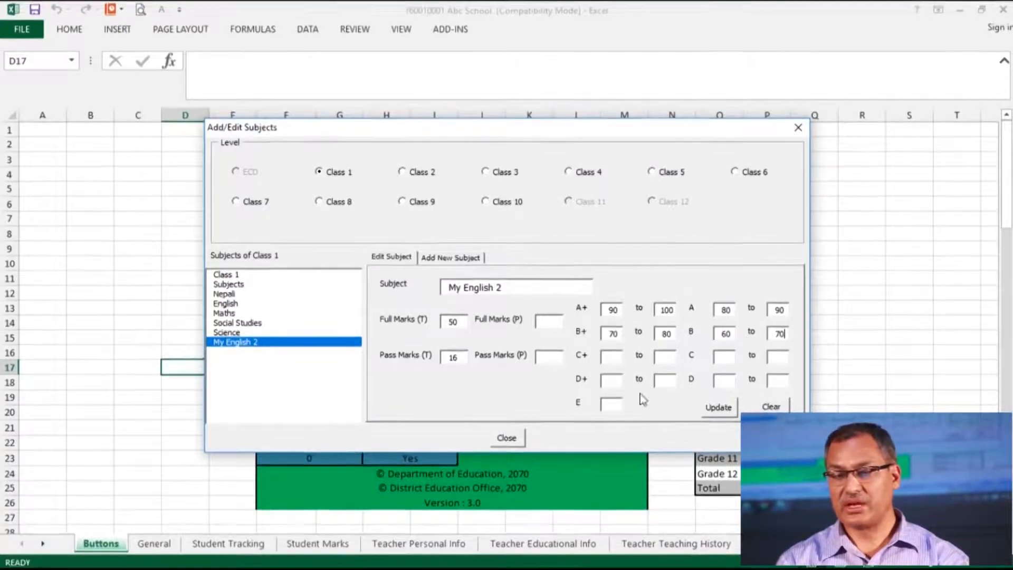
pyautogui.click(718, 409)
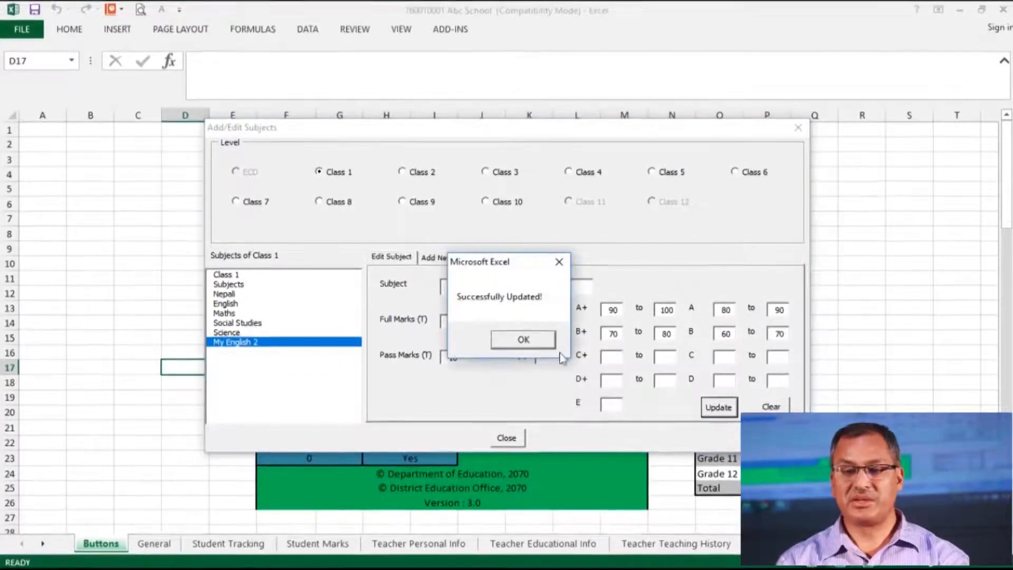
pyautogui.click(523, 340)
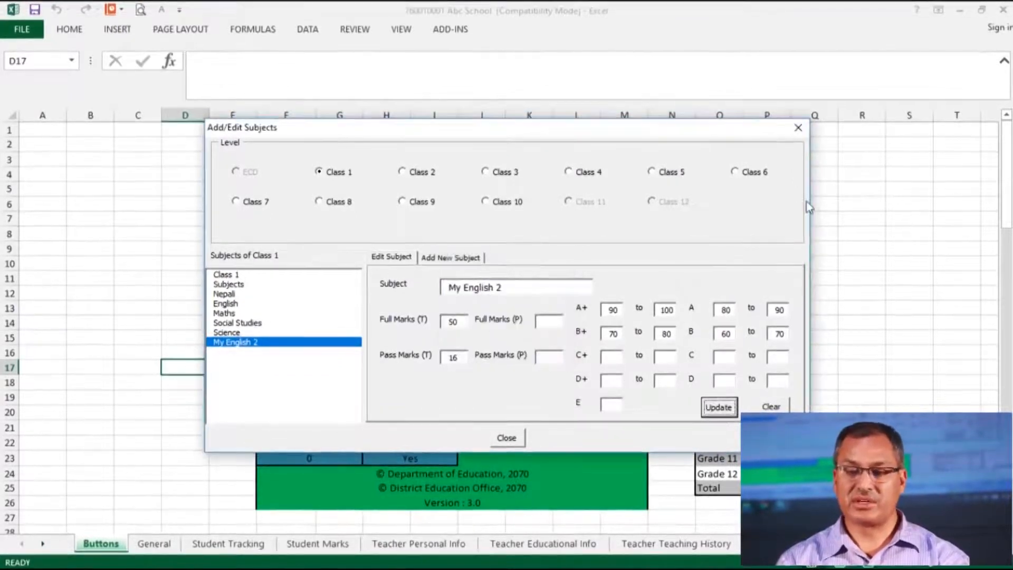
# Close Add/Edit Subjects and open the Student Tracking System from the dashboard
pyautogui.click(798, 128)
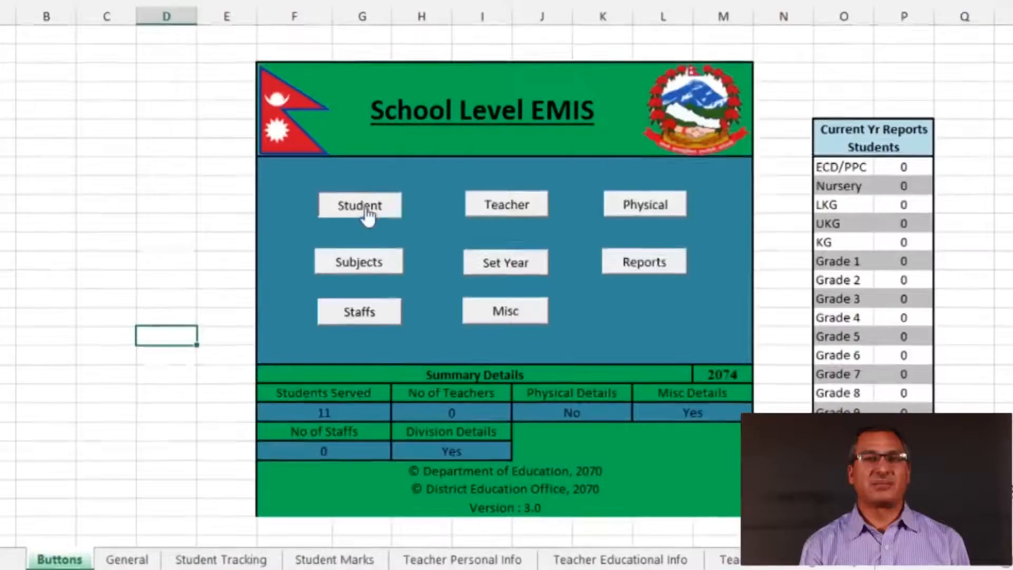
pyautogui.click(360, 206)
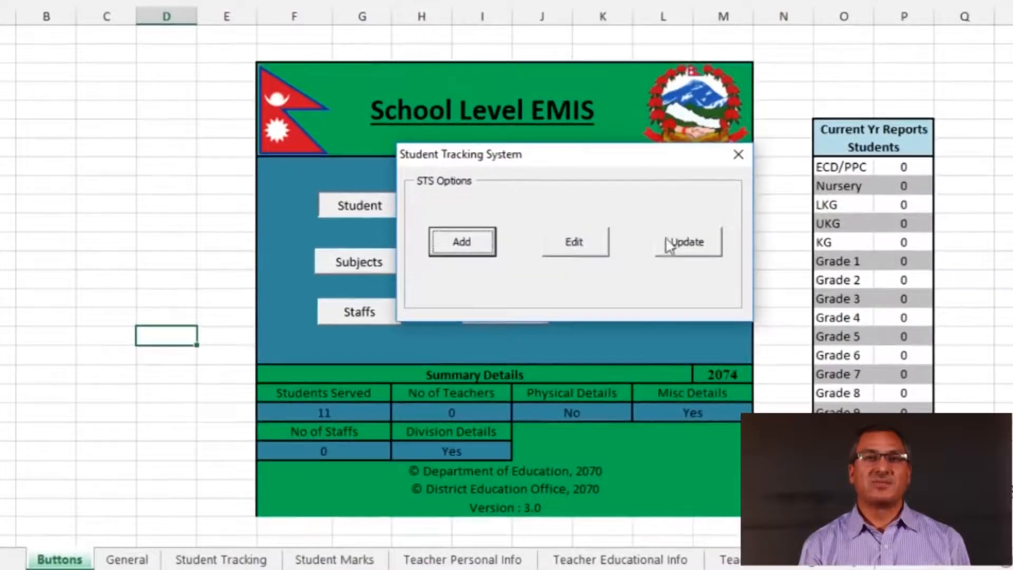
# Go through Update and Marks to reach the Exam Options dialog
pyautogui.click(691, 257)
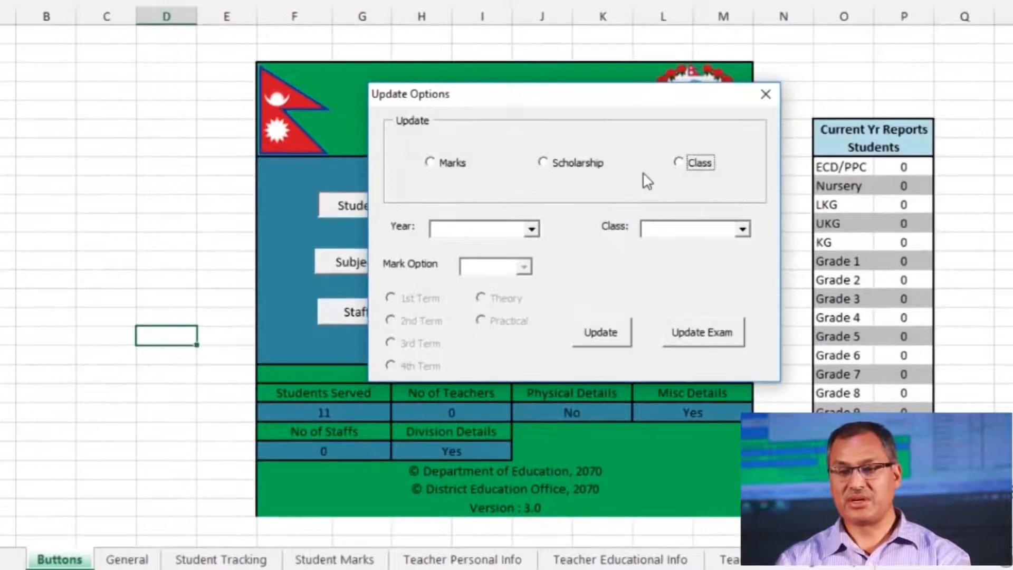
pyautogui.click(431, 164)
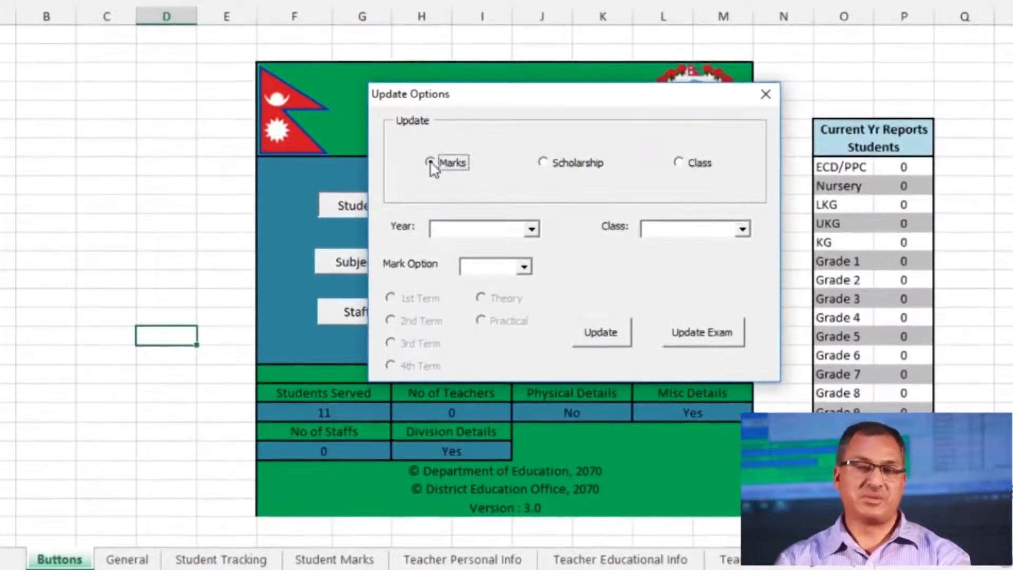
pyautogui.click(704, 338)
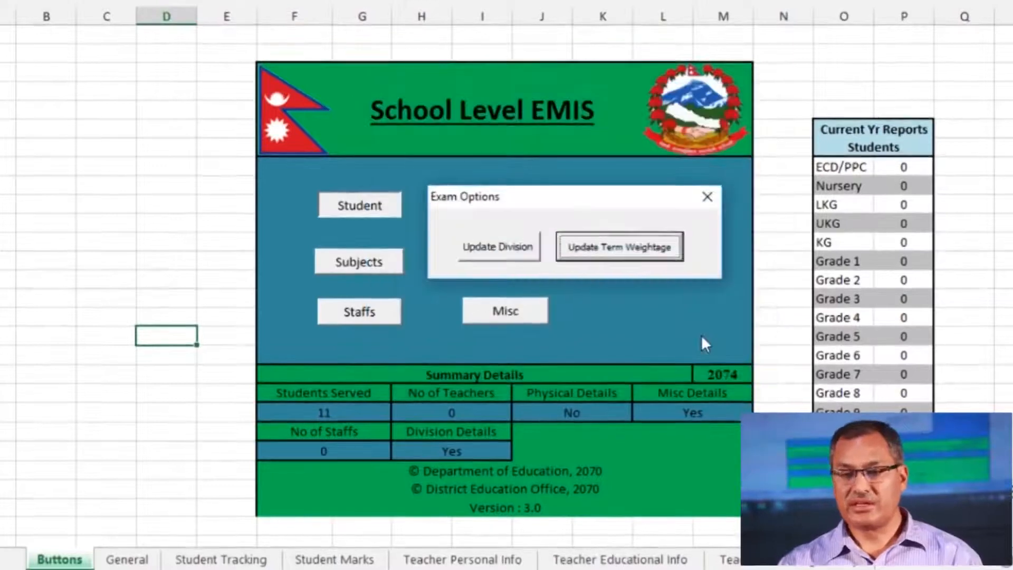
# Change Class 1's 3rd Division mark for 2074 from 32 to 40 and save it
pyautogui.click(501, 250)
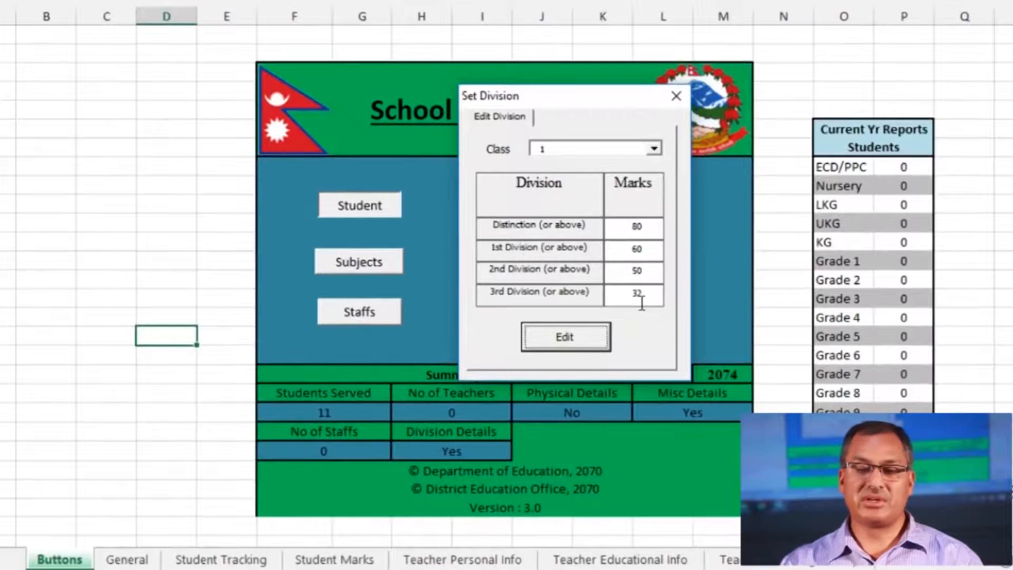
pyautogui.moveTo(660, 303); pyautogui.dragTo(635, 303)
pyautogui.write('40')
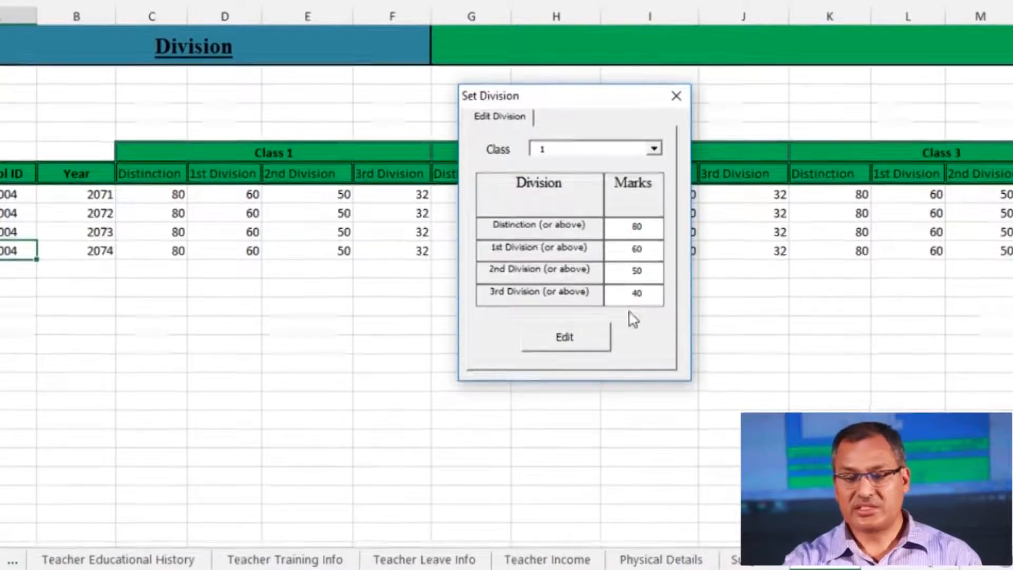
pyautogui.click(557, 346)
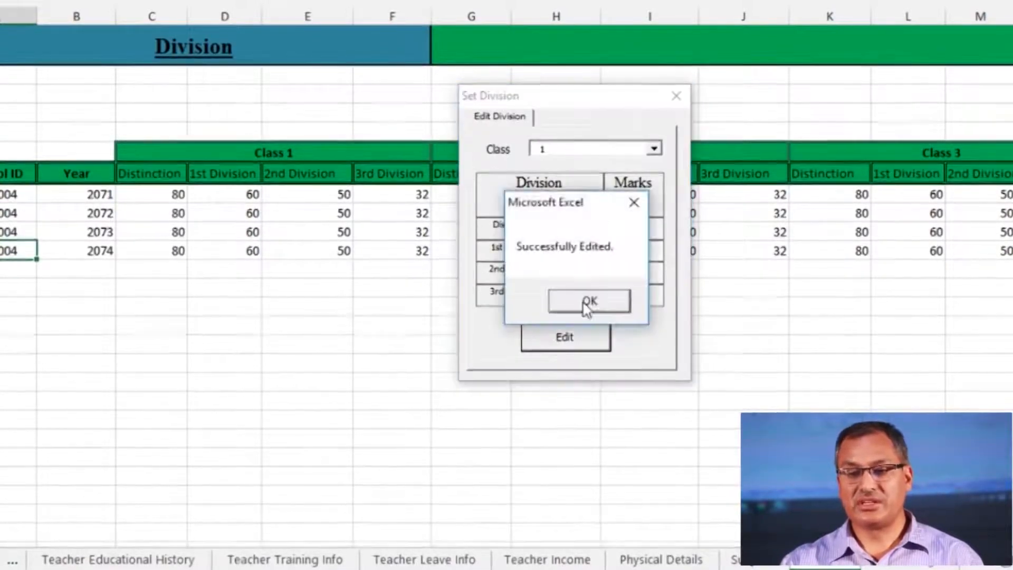
pyautogui.click(585, 303)
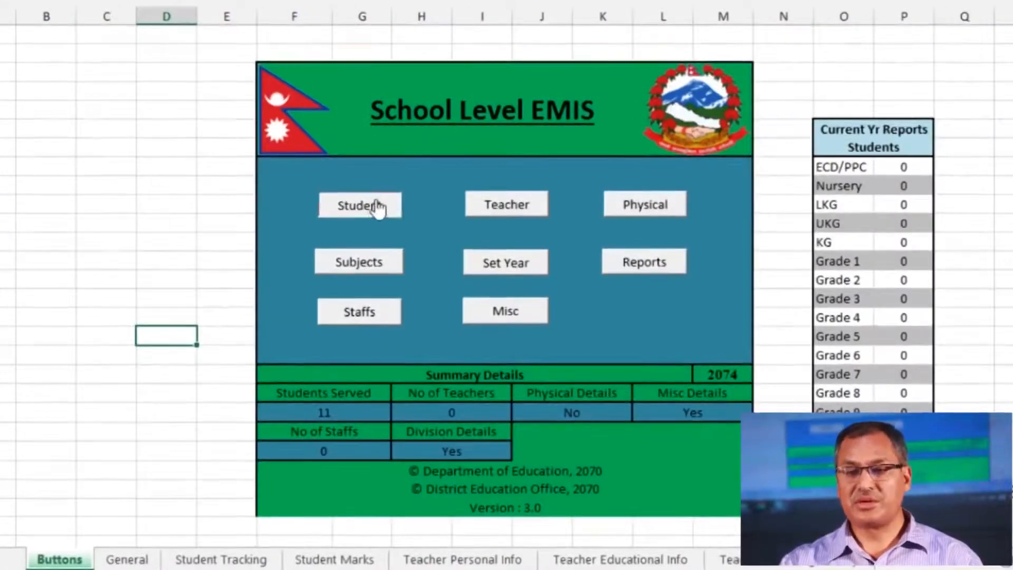
# Save Class 1 term weightage of 20, 20, 20 and 40 under Update Term Weightage
pyautogui.click(379, 208)
pyautogui.click(677, 245)
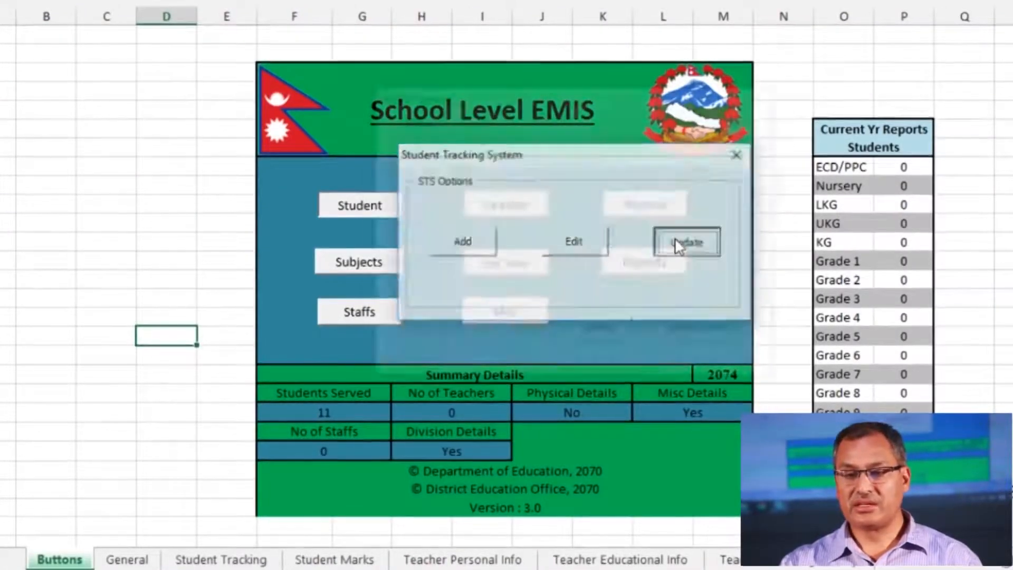
pyautogui.click(697, 329)
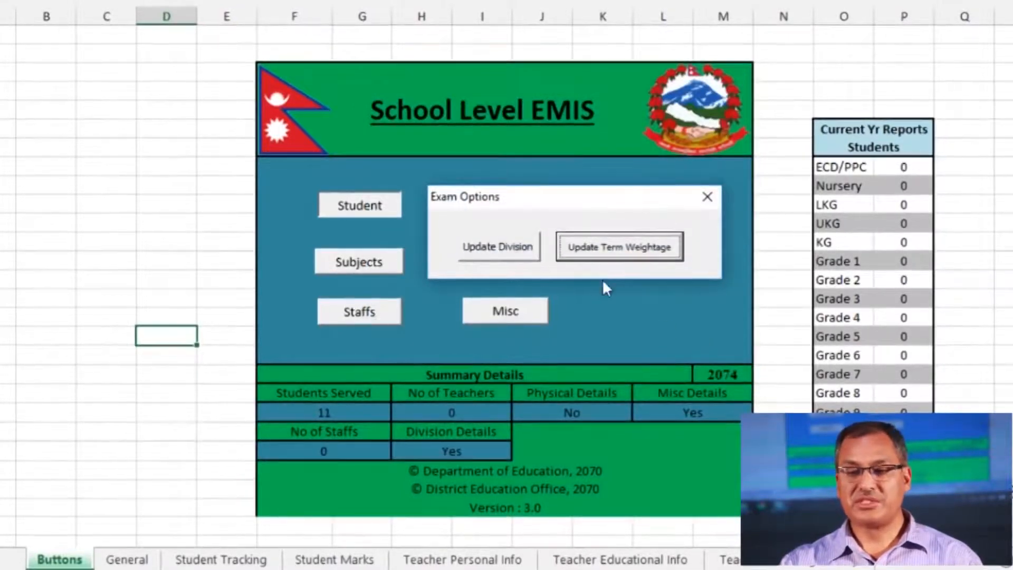
pyautogui.click(616, 257)
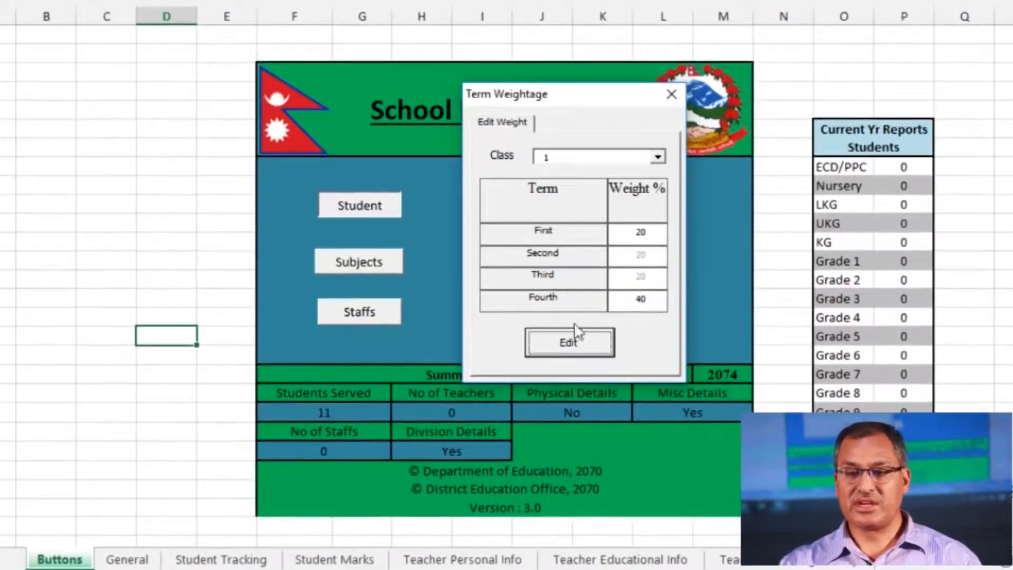
pyautogui.click(567, 343)
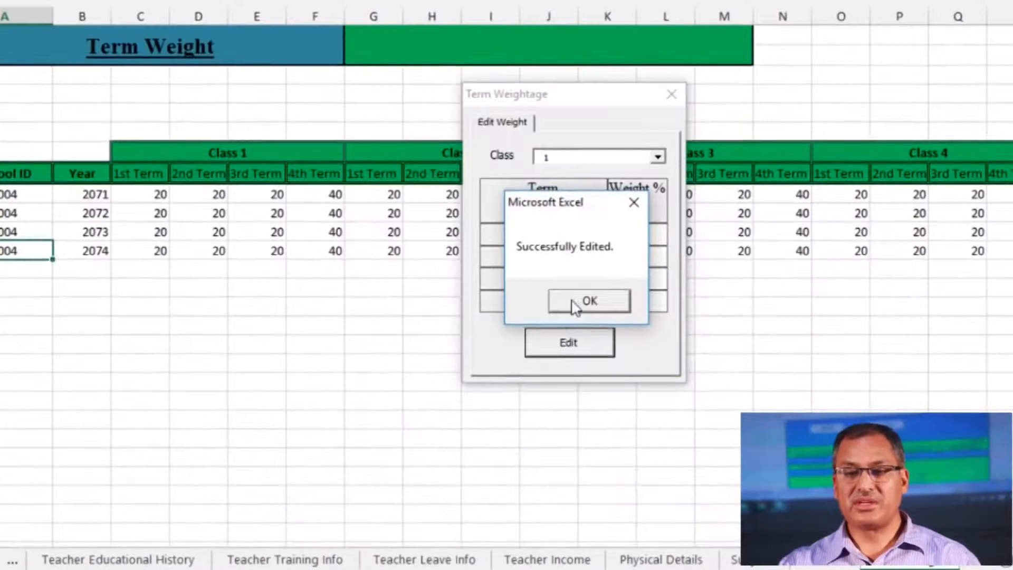
pyautogui.click(575, 304)
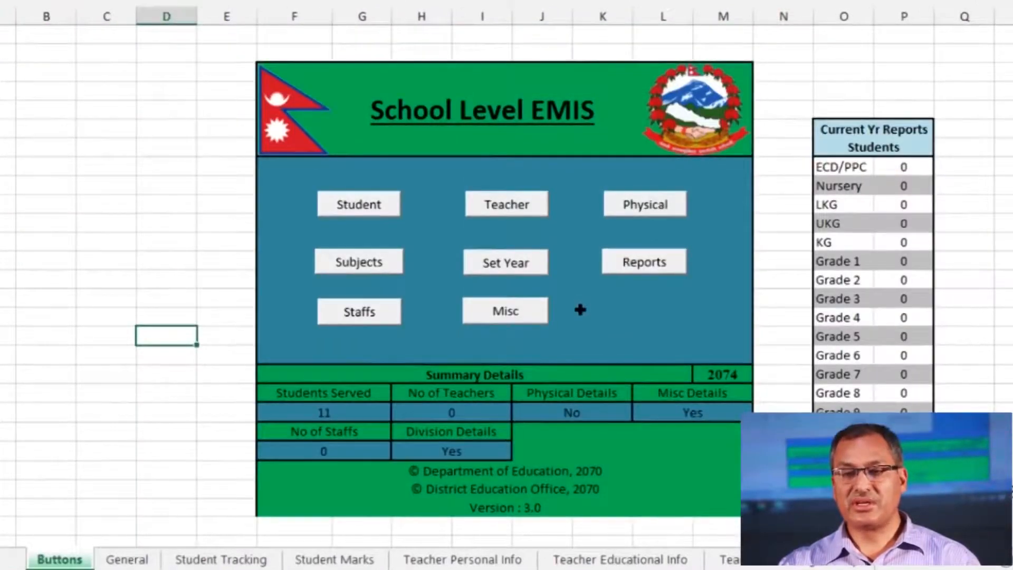
# Start a Student Update for Marks and pick year 2074
pyautogui.click(369, 212)
pyautogui.click(663, 246)
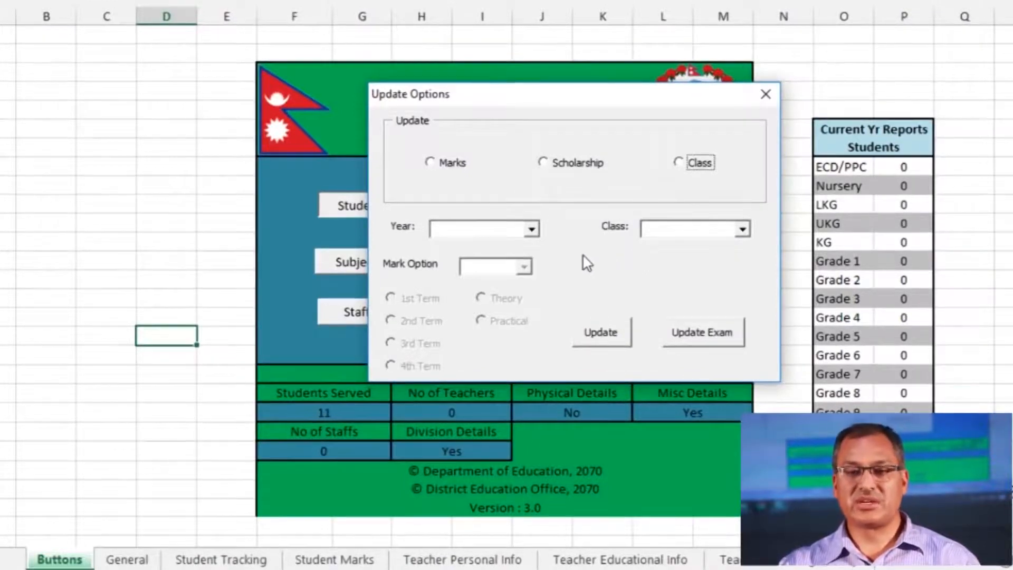
pyautogui.click(429, 163)
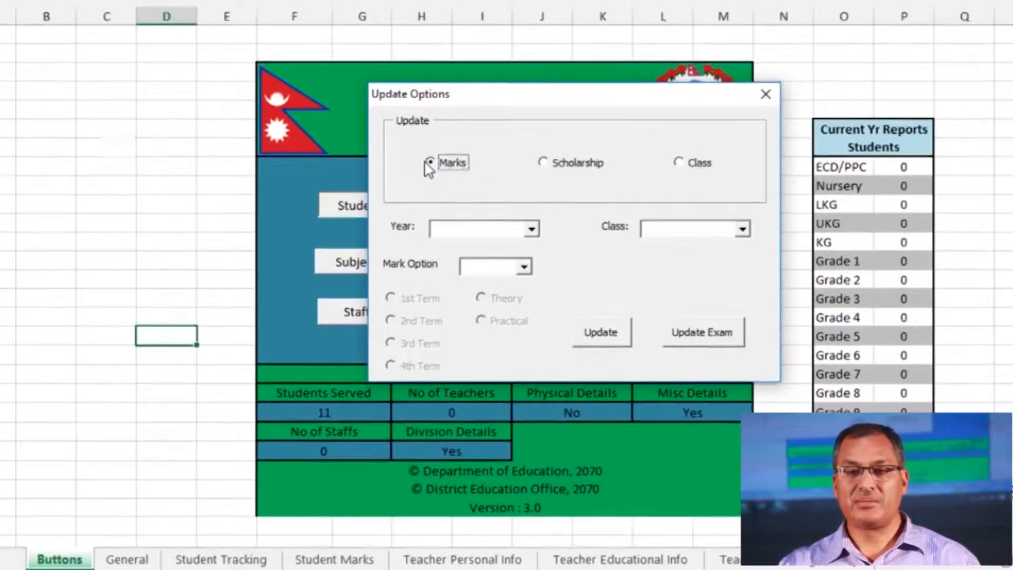
pyautogui.click(532, 230)
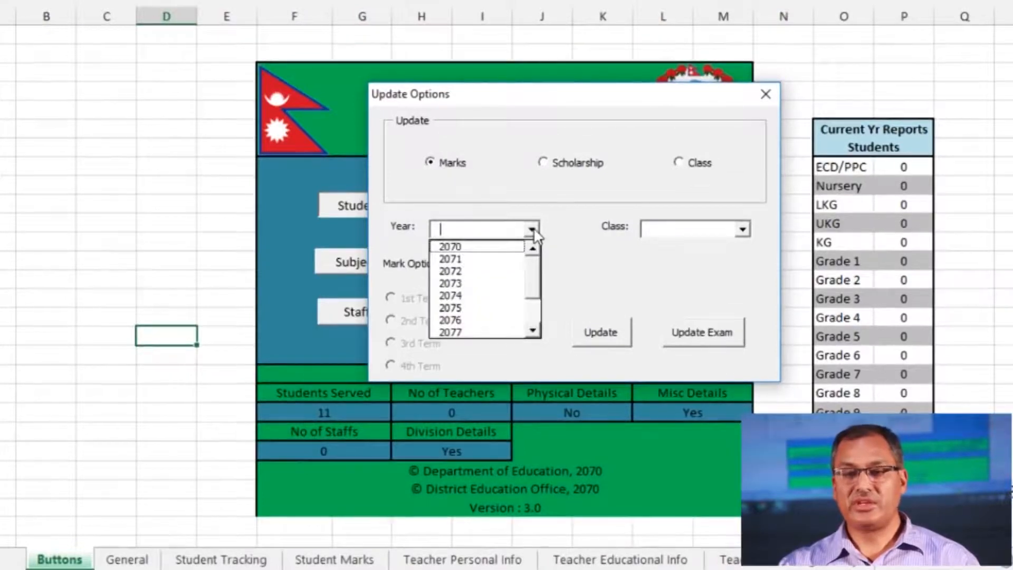
pyautogui.click(479, 295)
# Choose Class 1 and the Term (Theory) mark option
pyautogui.click(743, 229)
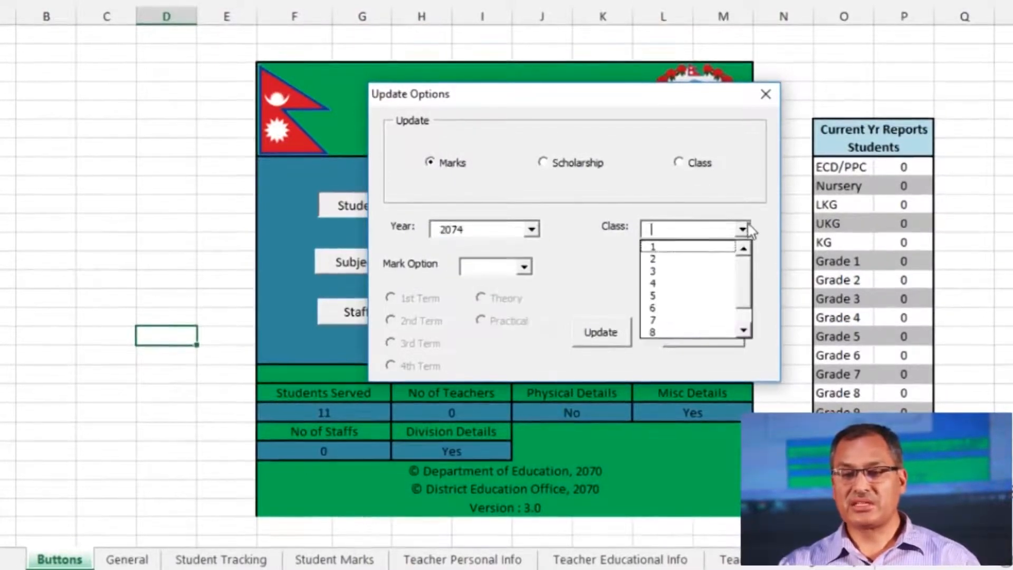
pyautogui.click(689, 245)
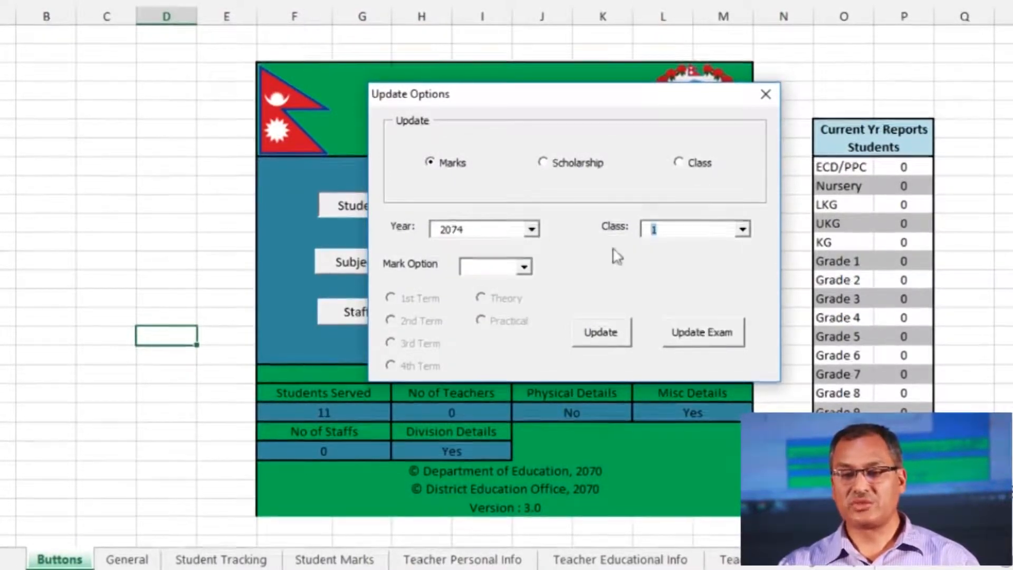
pyautogui.click(743, 229)
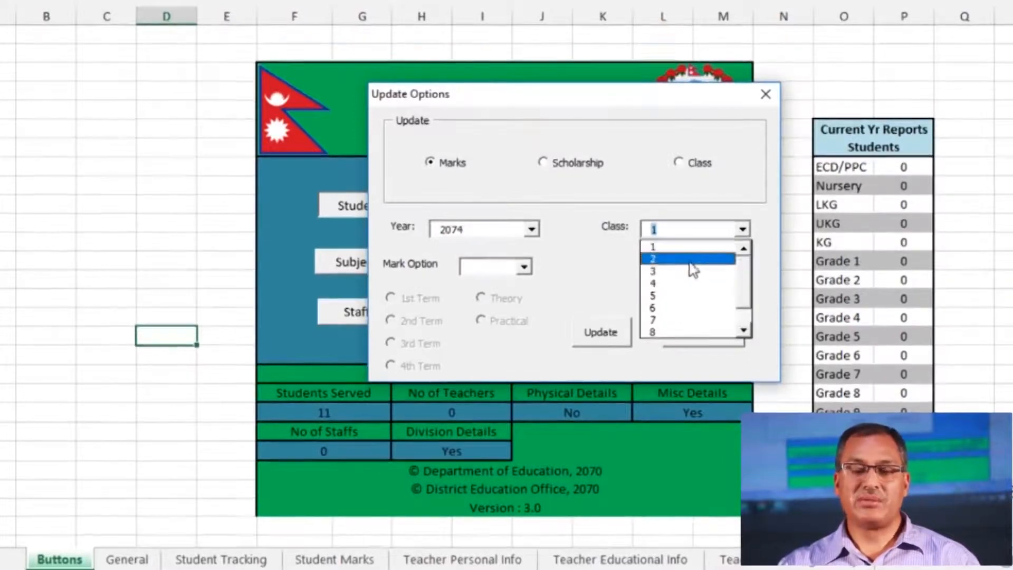
pyautogui.click(659, 247)
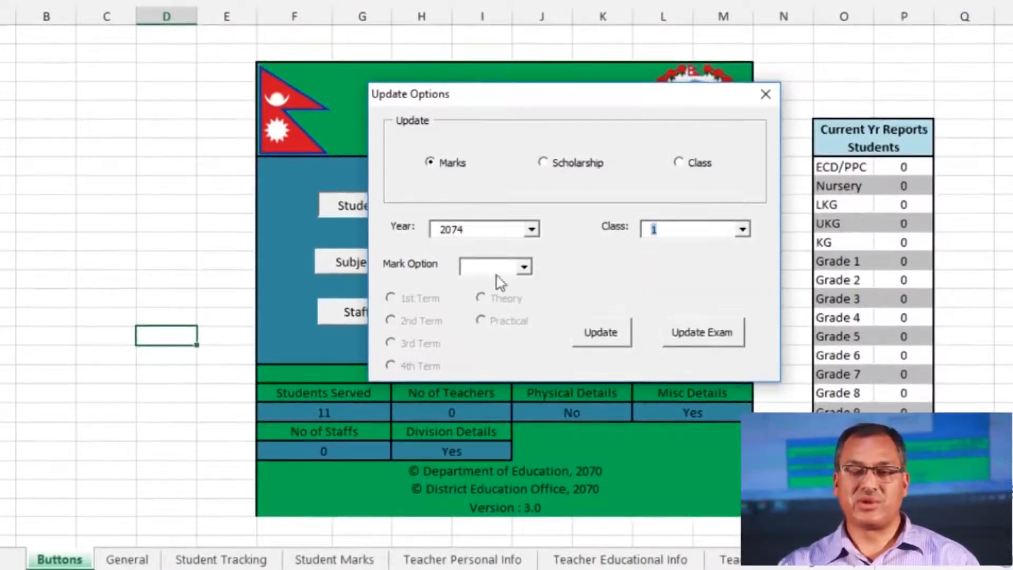
pyautogui.click(687, 235)
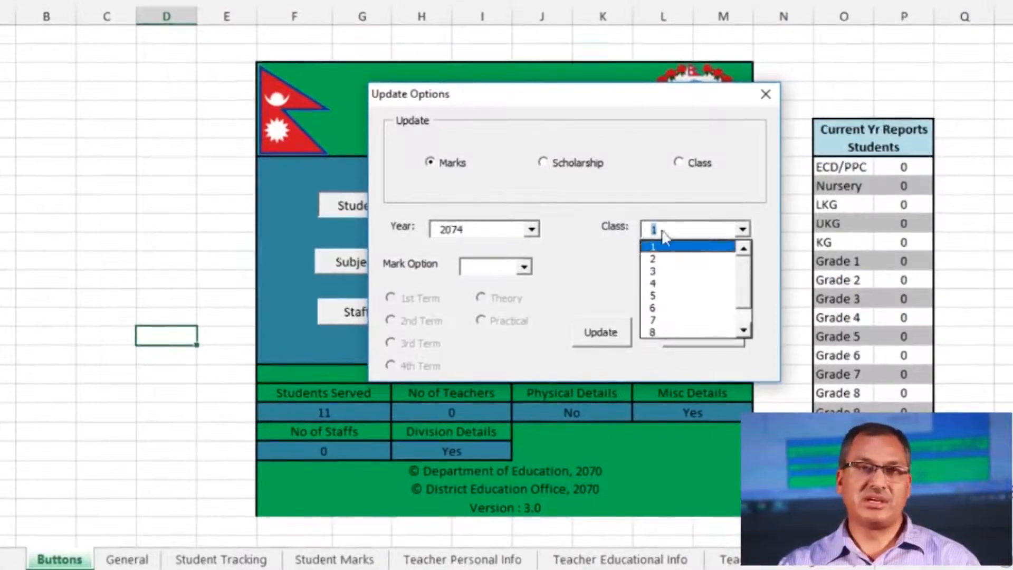
pyautogui.click(671, 249)
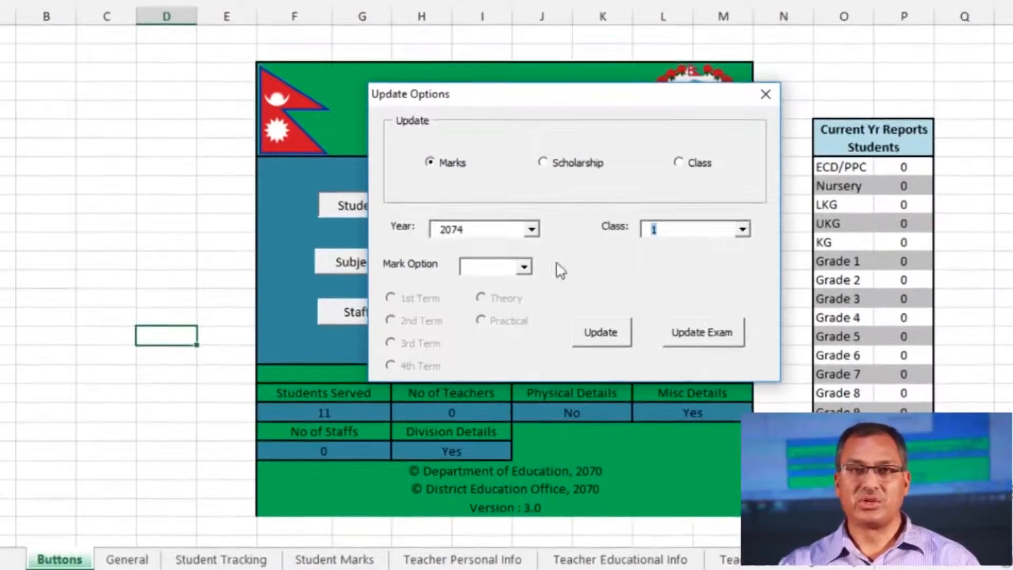
pyautogui.click(522, 270)
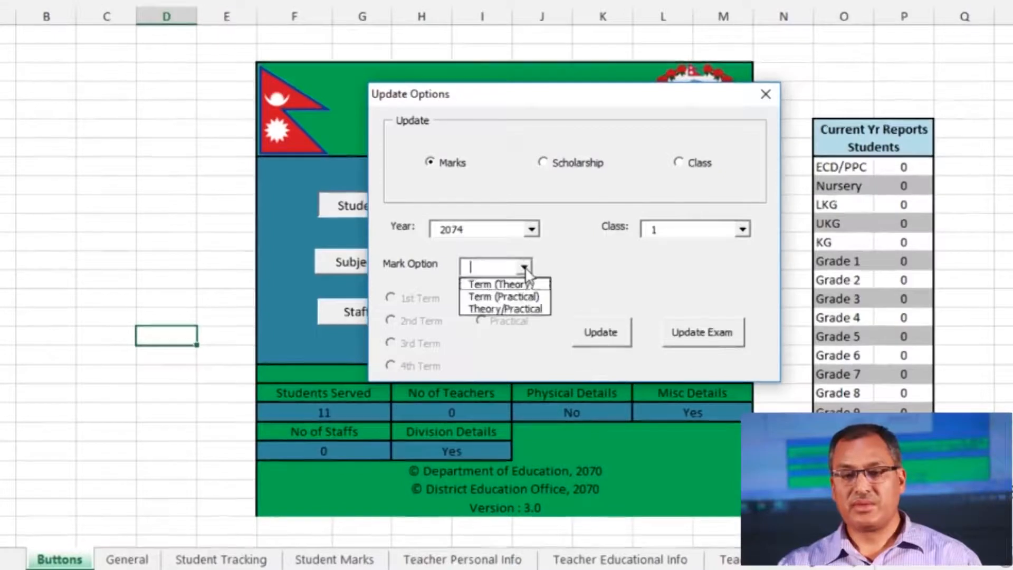
pyautogui.click(520, 283)
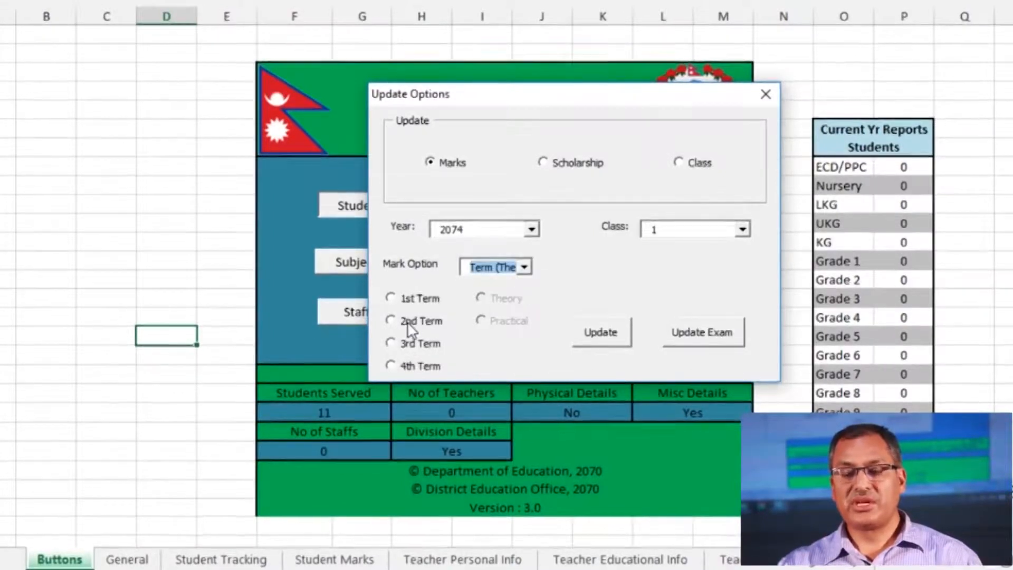
pyautogui.click(525, 269)
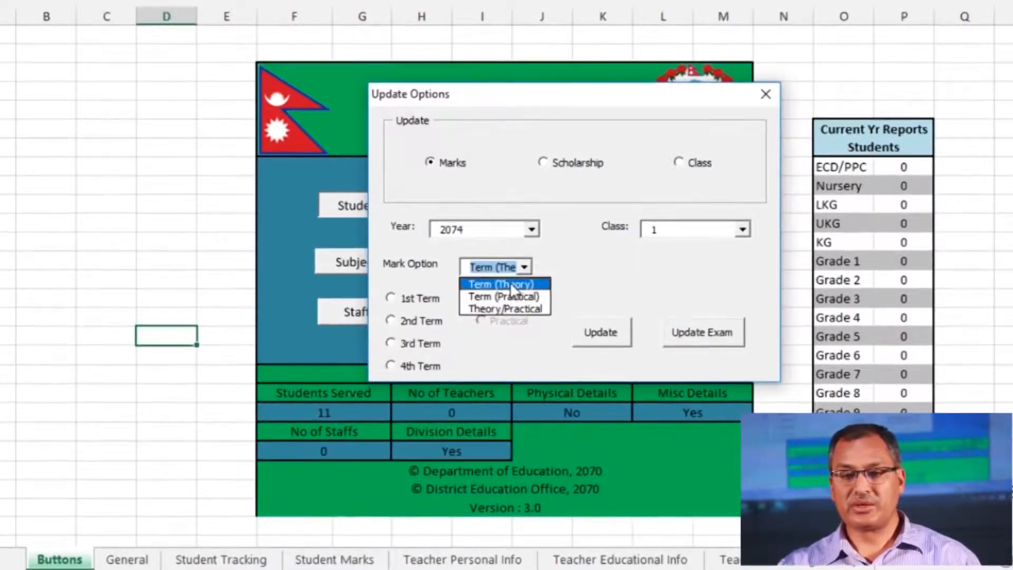
# Try the Term (Theory) and Term (Practical) mark options, ticking the 1st to 4th terms
pyautogui.click(509, 284)
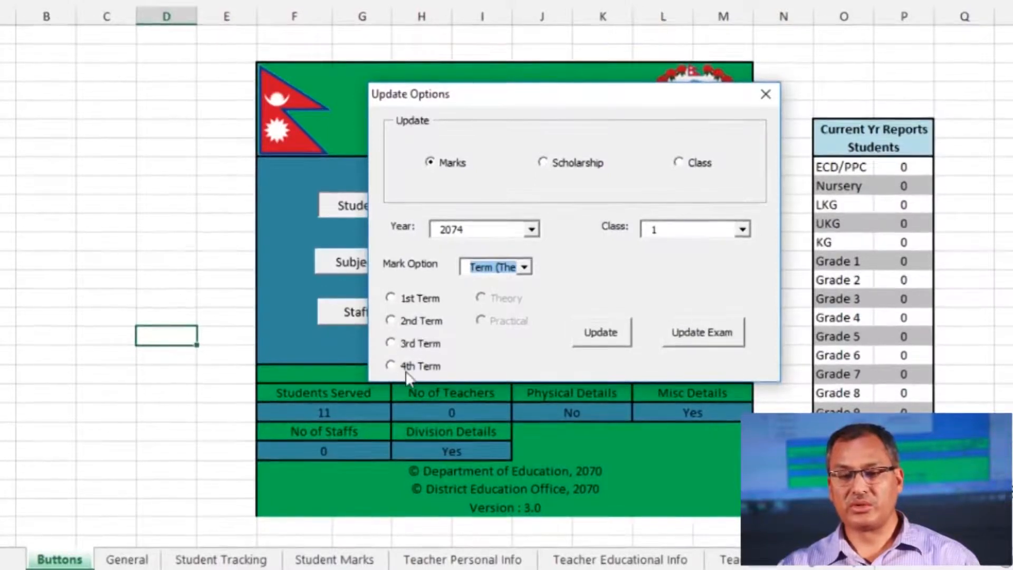
pyautogui.click(393, 299)
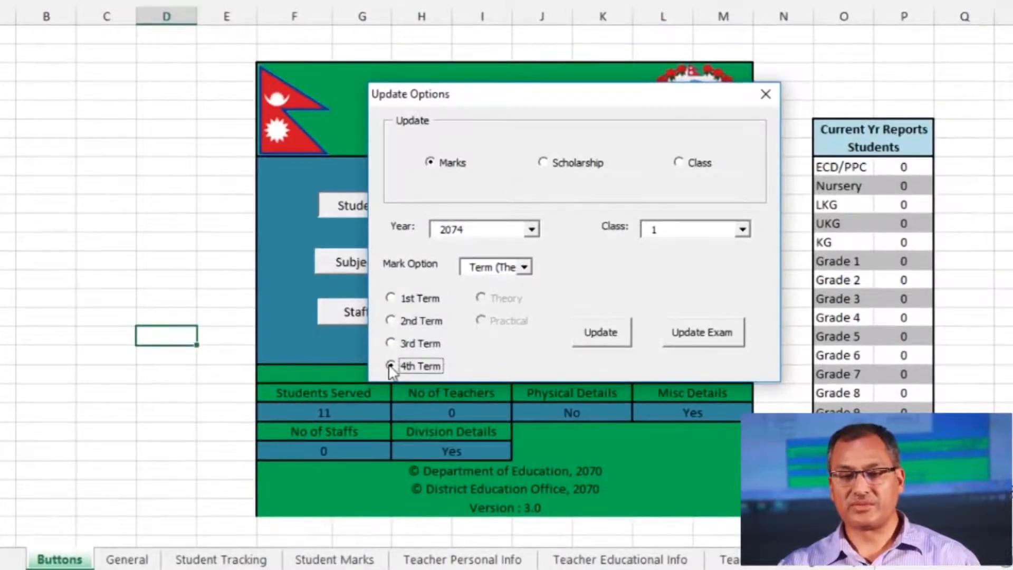
pyautogui.click(392, 299)
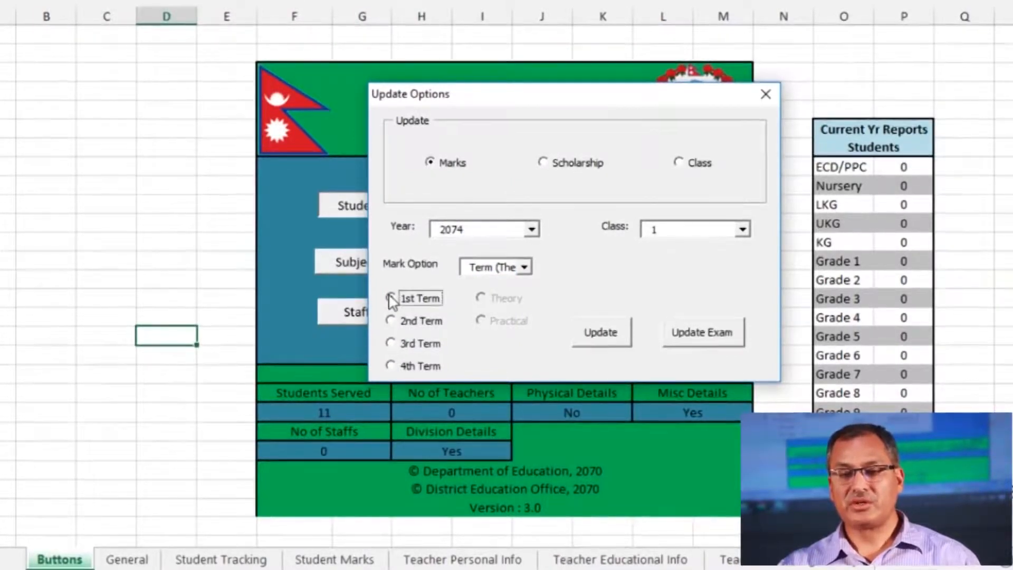
pyautogui.click(525, 267)
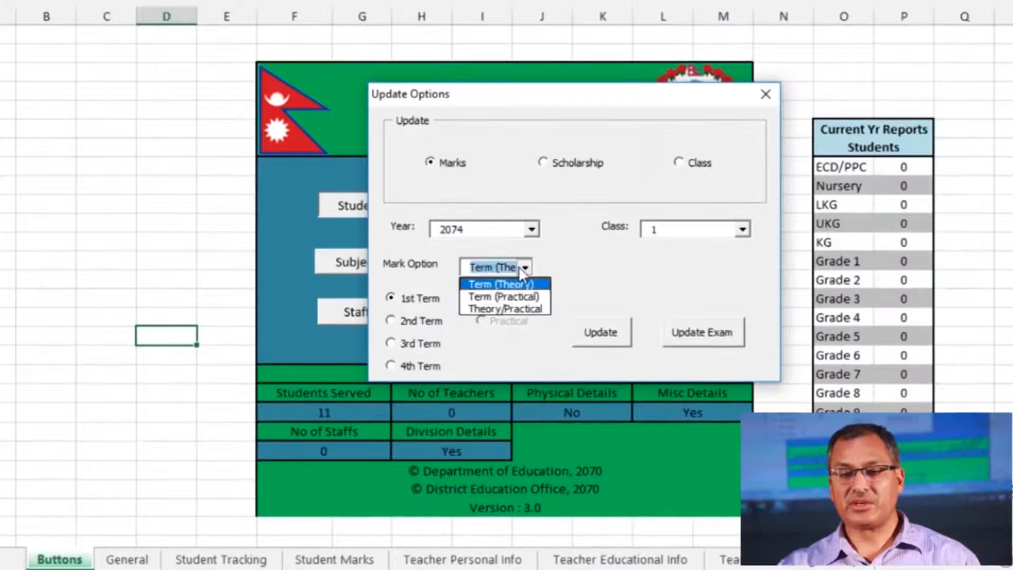
pyautogui.click(507, 297)
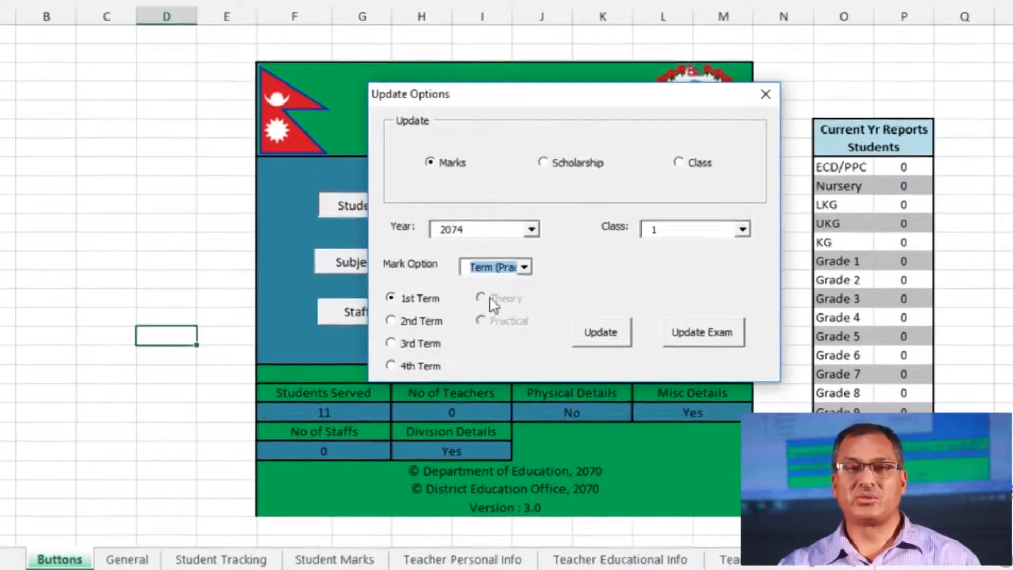
pyautogui.click(391, 299)
pyautogui.click(391, 321)
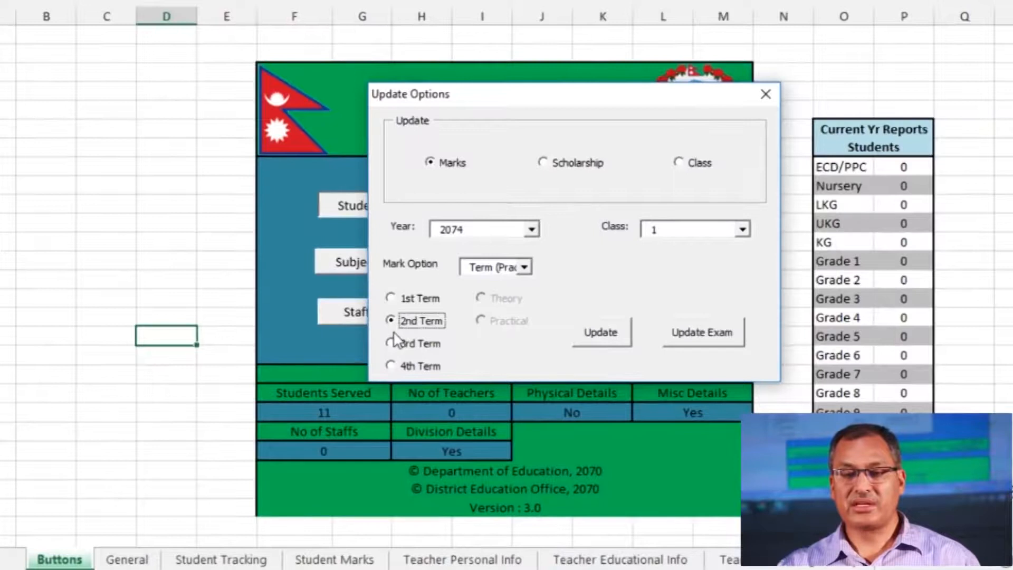
pyautogui.click(391, 343)
pyautogui.click(391, 366)
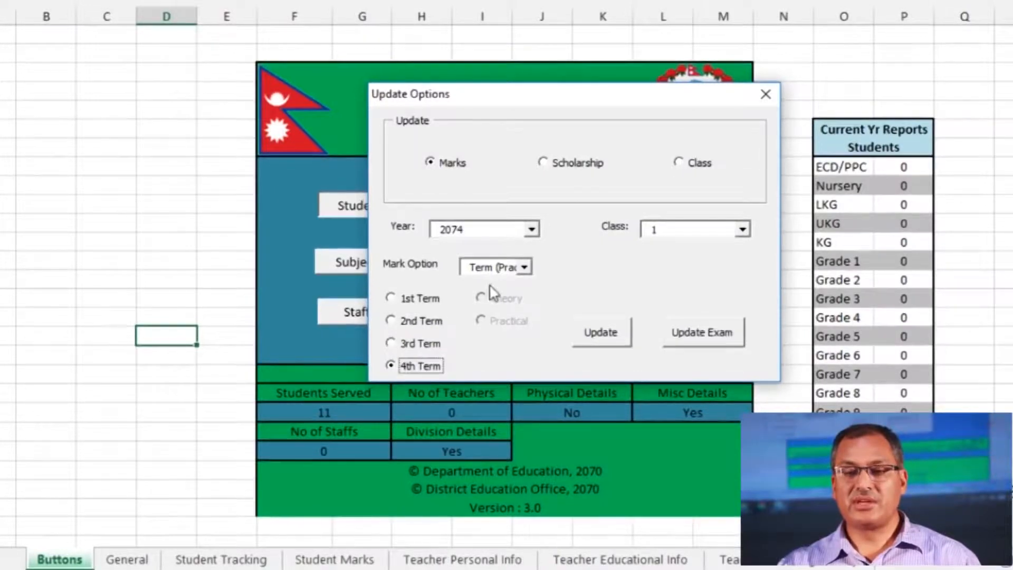
# Switch to Theory/Practical marks with Theory selected and load the Class 1 marks-entry form
pyautogui.click(524, 267)
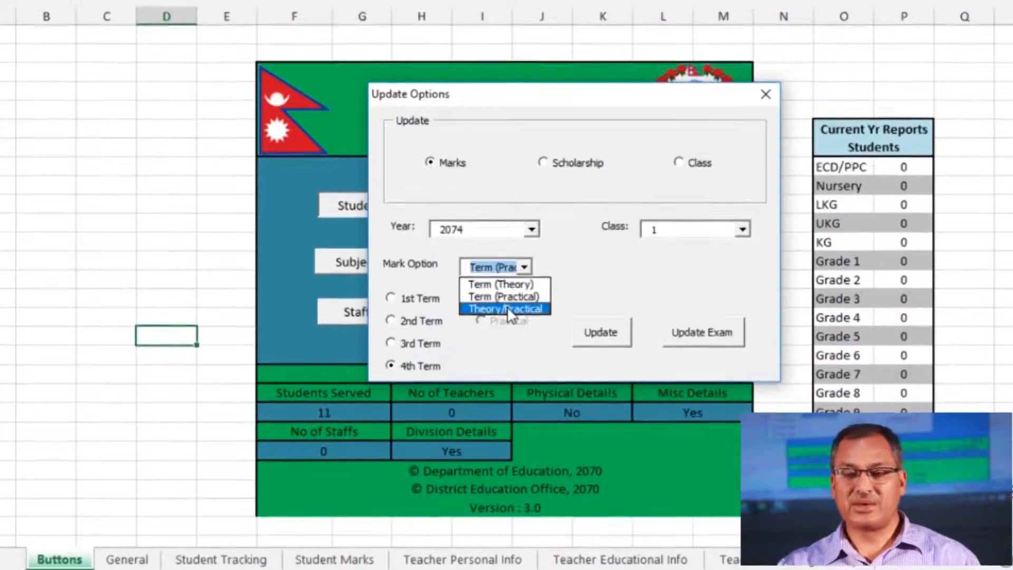
pyautogui.click(508, 309)
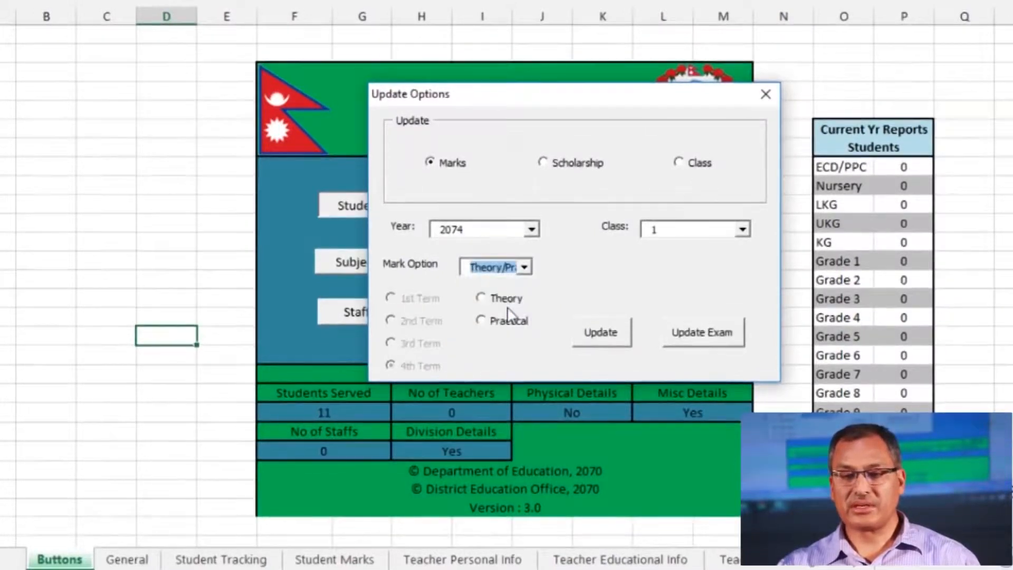
pyautogui.click(484, 299)
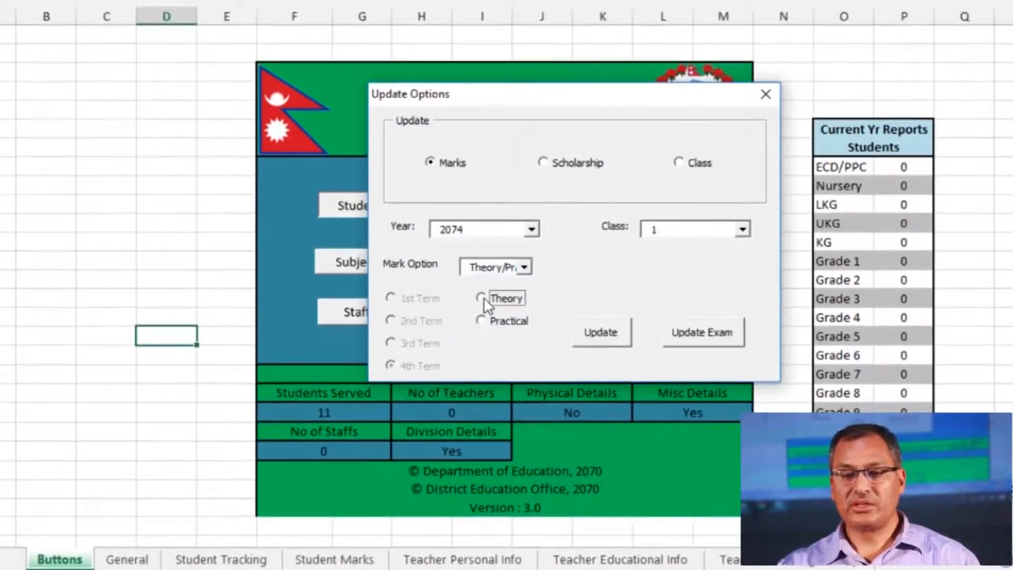
pyautogui.click(485, 322)
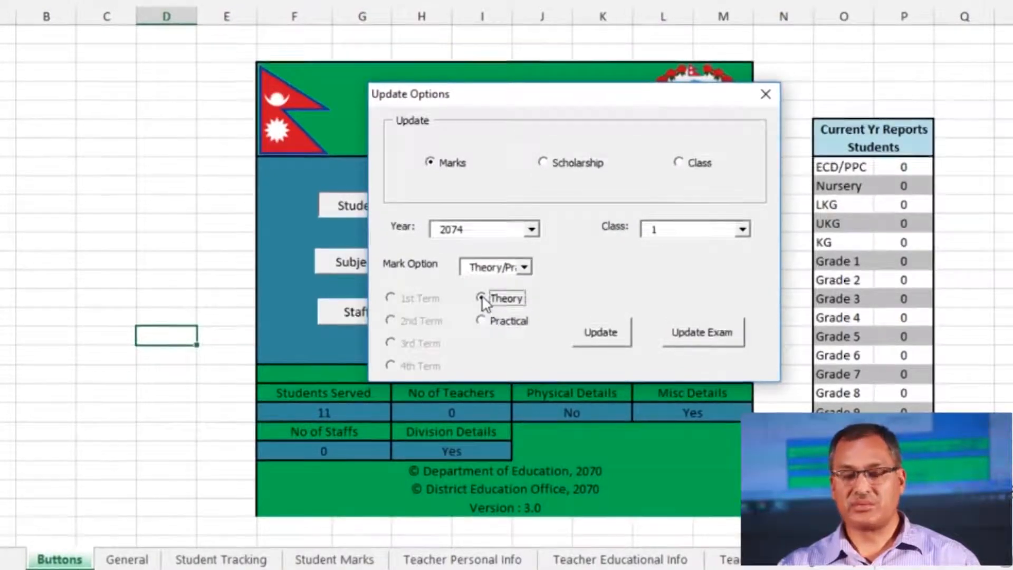
pyautogui.click(529, 268)
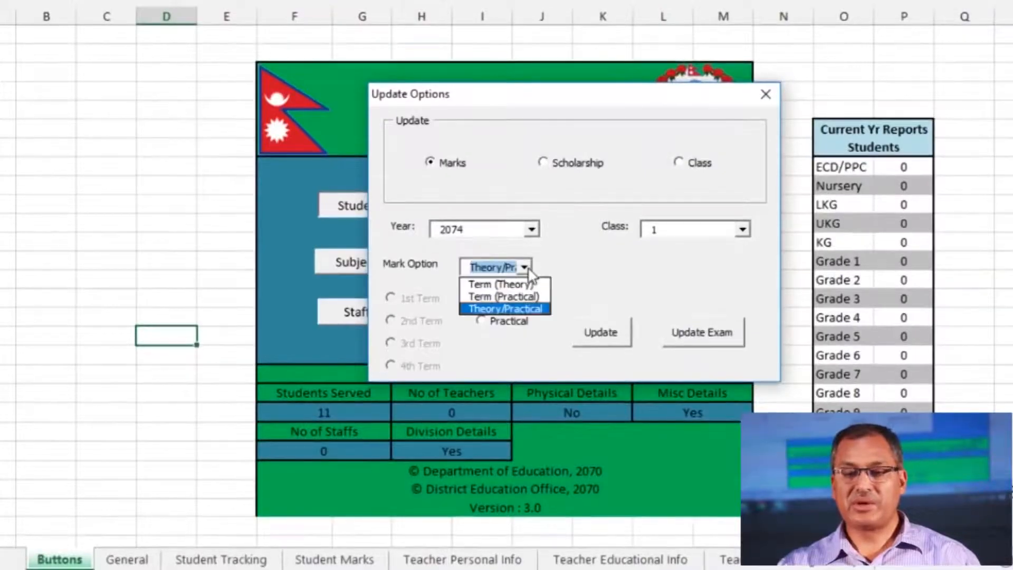
pyautogui.click(496, 308)
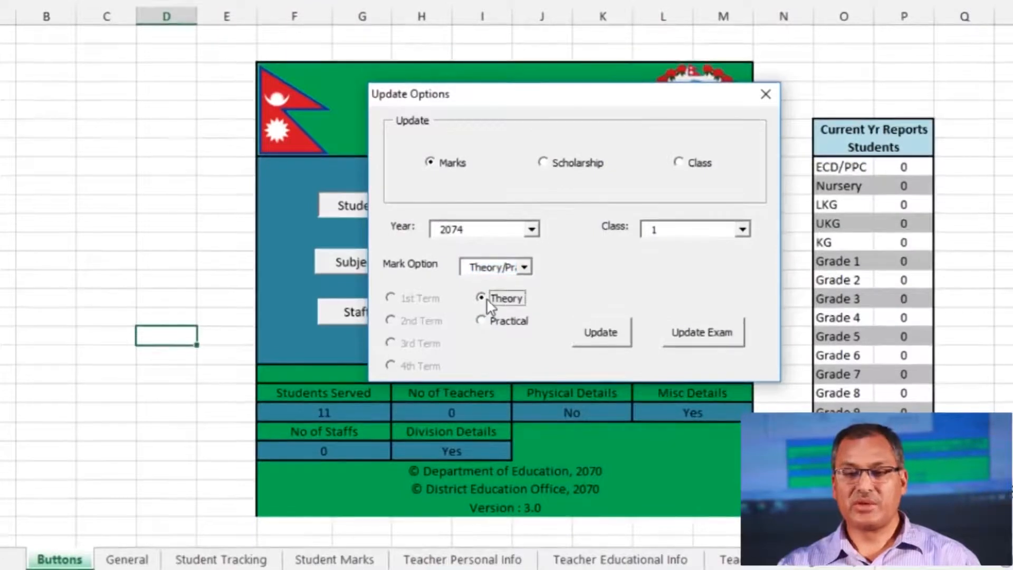
pyautogui.click(602, 335)
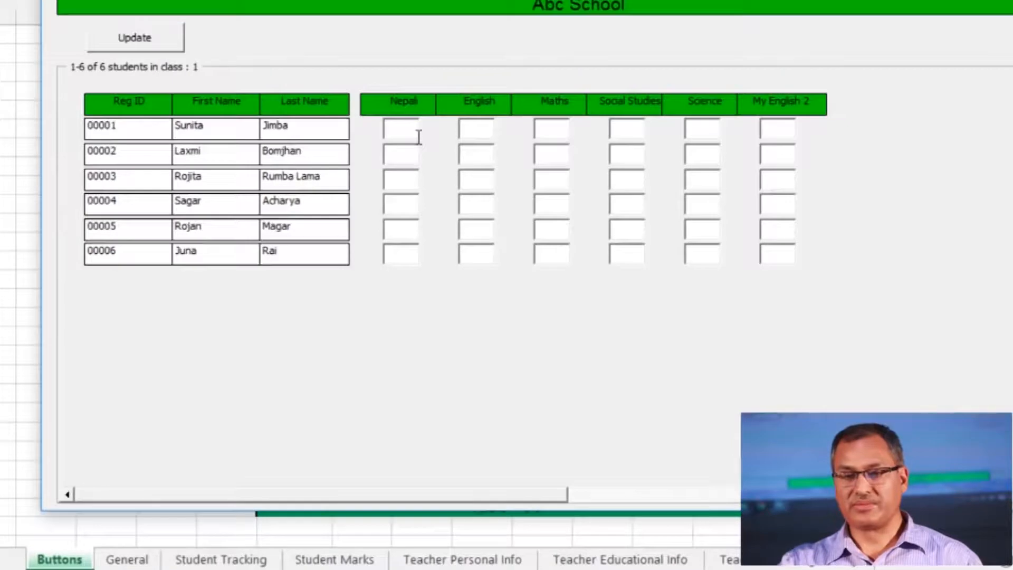
# Enter all six subjects' marks for the six students, correcting out-of-range values 120 and 88
pyautogui.write('5')
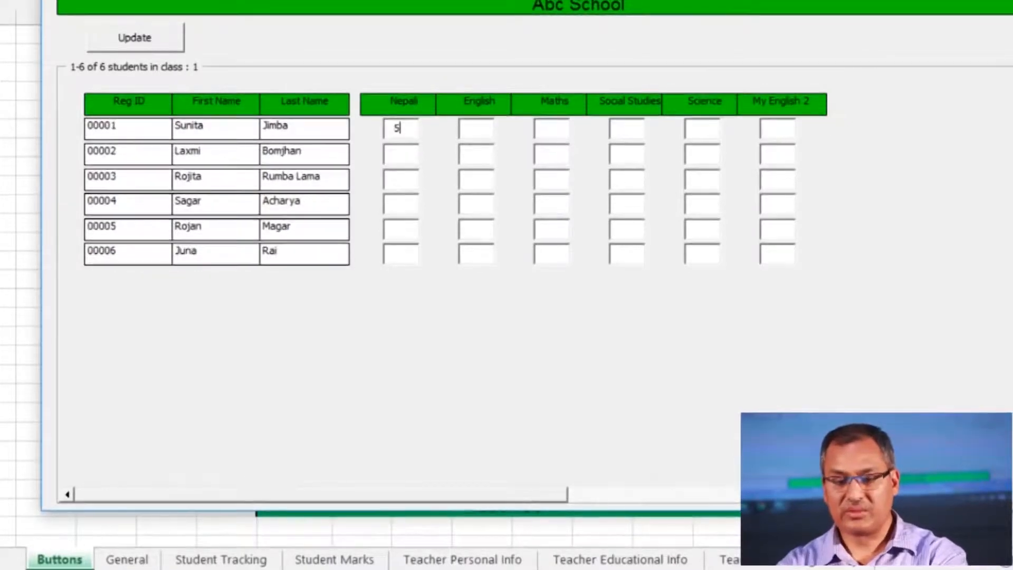
pyautogui.write('0')
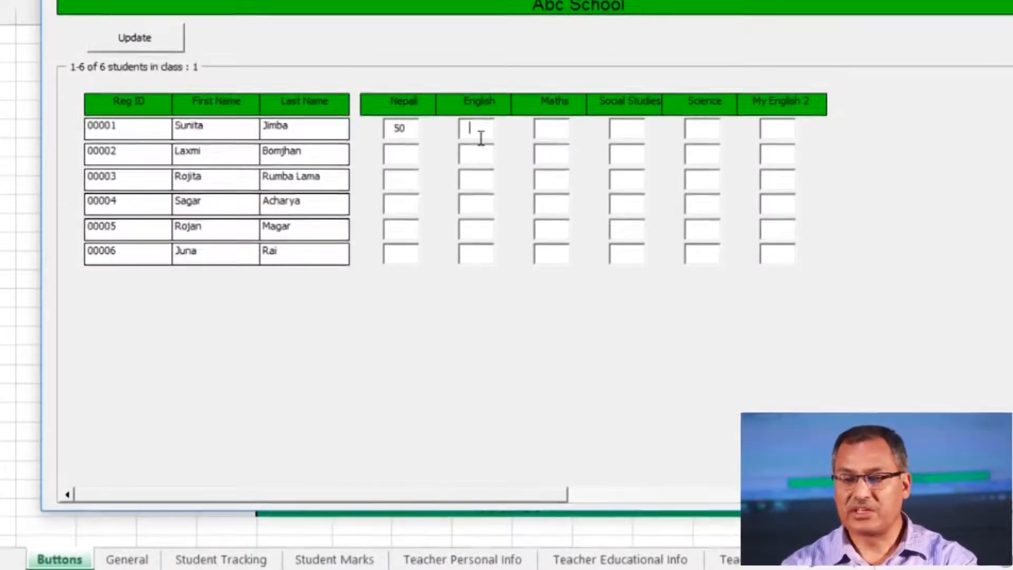
pyautogui.write('120')
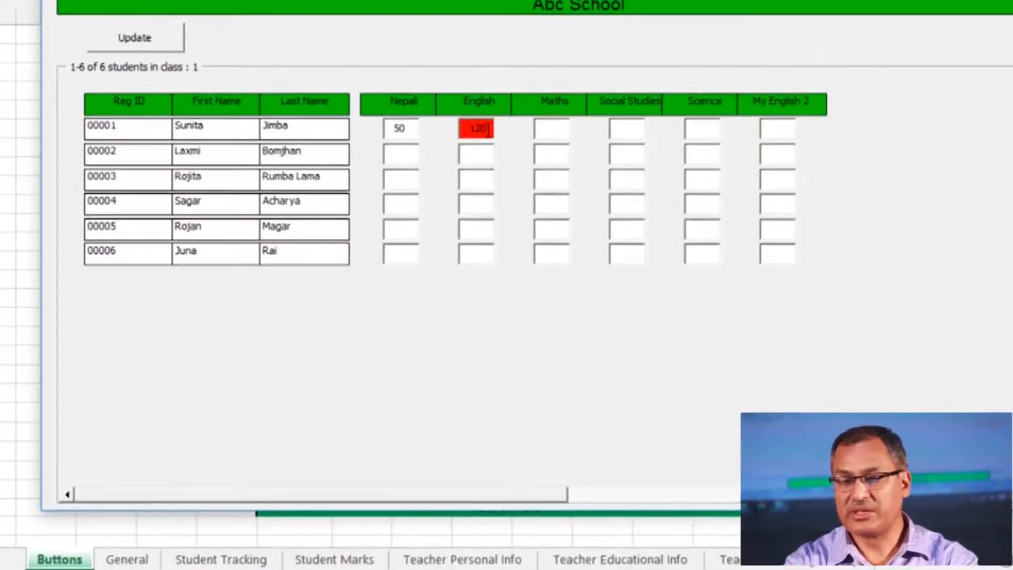
pyautogui.press('BackSpace')
pyautogui.press('BackSpace')
pyautogui.press('BackSpace')
pyautogui.write('70')
pyautogui.press('Tab')
pyautogui.write('67')
pyautogui.press('Tab')
pyautogui.write('30')
pyautogui.press('Tab')
pyautogui.write('8919\t40\t50\t56\t77\t77\t88')
pyautogui.press('BackSpace')
pyautogui.press('BackSpace')
pyautogui.write('30\t87\t78\t67\t65\t45\t23\t45\t56\t45\t37\t58\t46\t46\t78\t89\t57\t99\t44\t32\t55\t77\t88\t55\t40')
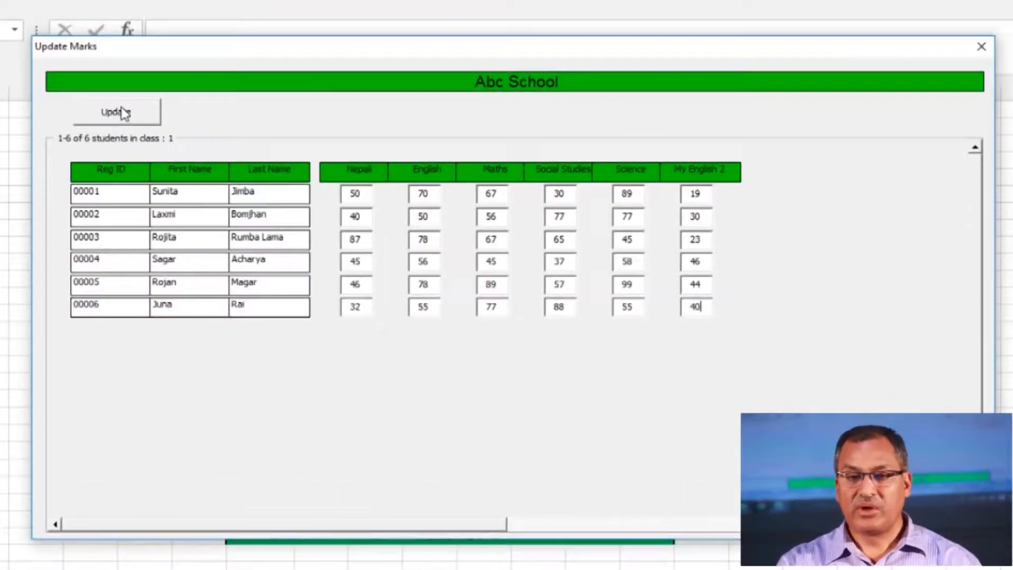
# Save the class 1 marks, acknowledge the success message, and close the Update Marks form
pyautogui.click(123, 113)
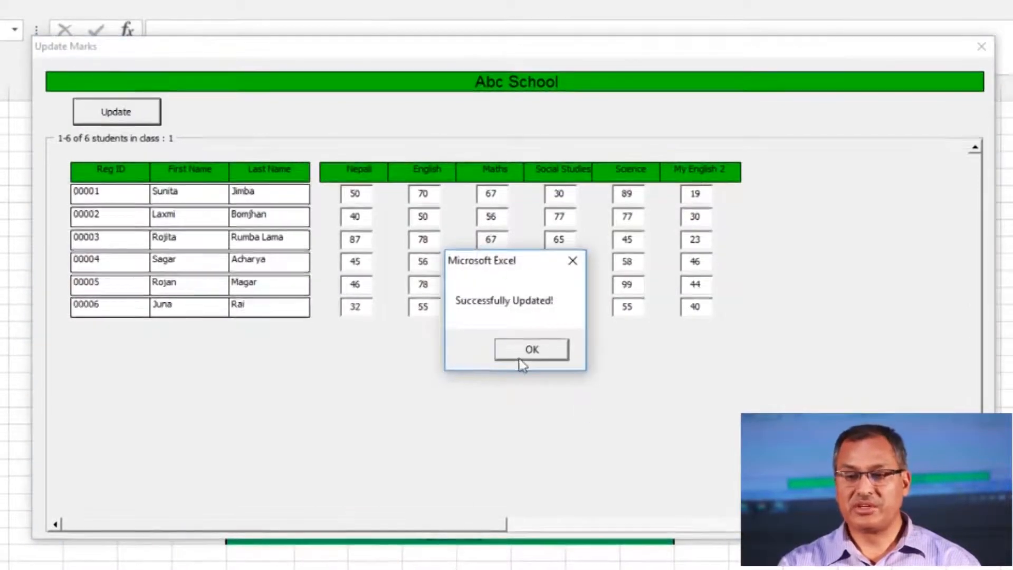
pyautogui.click(524, 354)
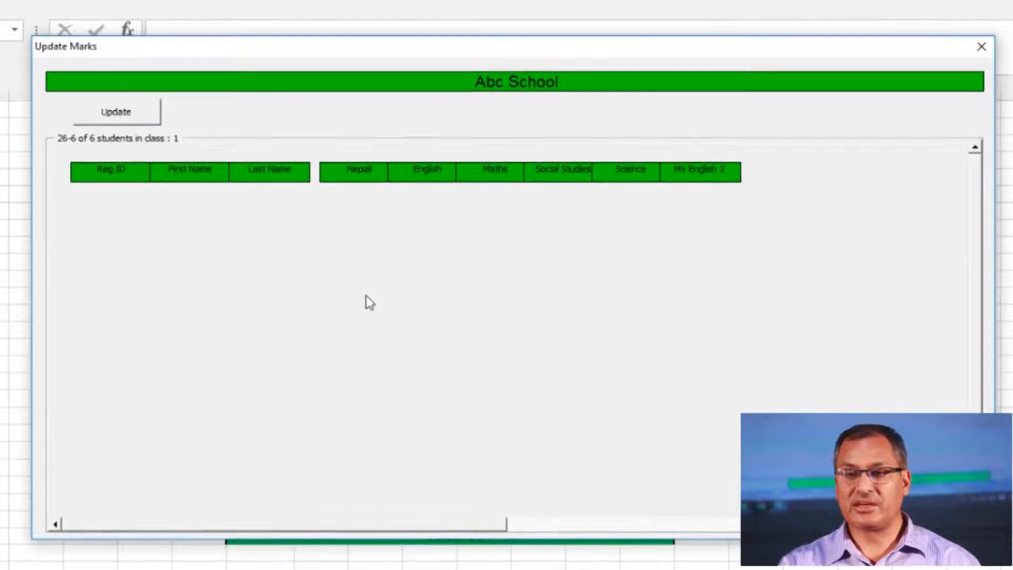
pyautogui.click(981, 46)
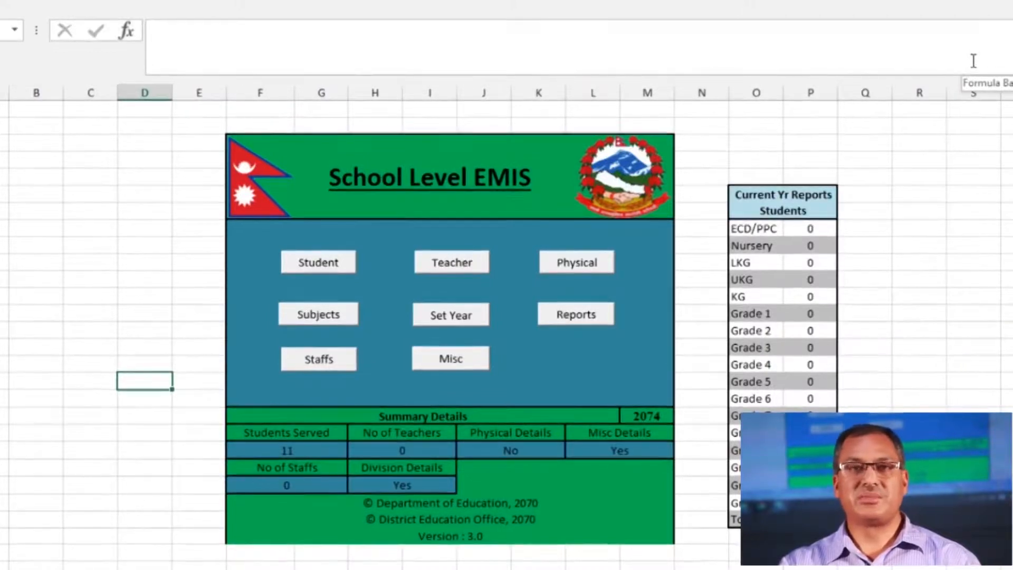
# Load the Update Scholarship form for year 2074, class 1
pyautogui.click(336, 266)
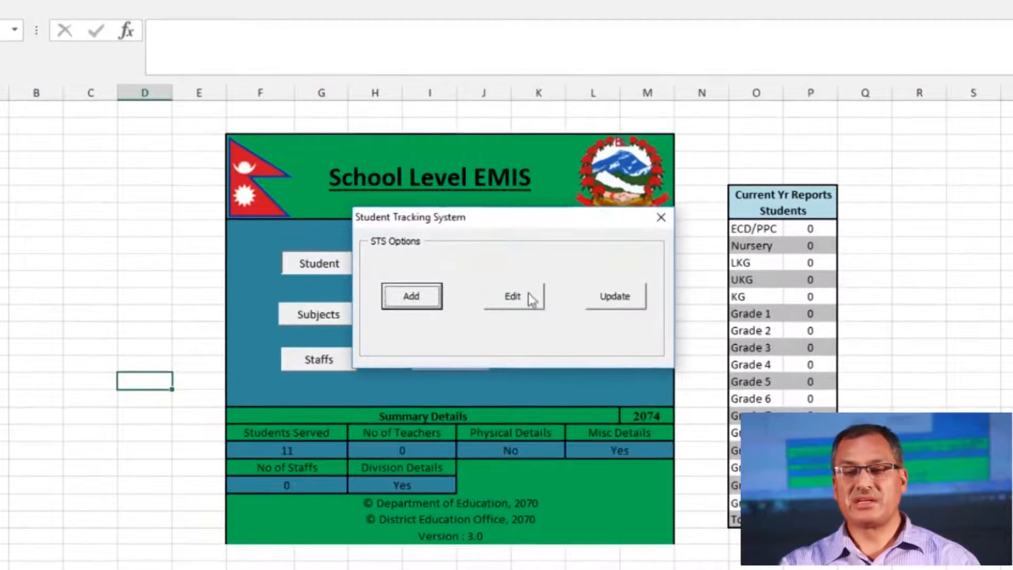
pyautogui.click(611, 304)
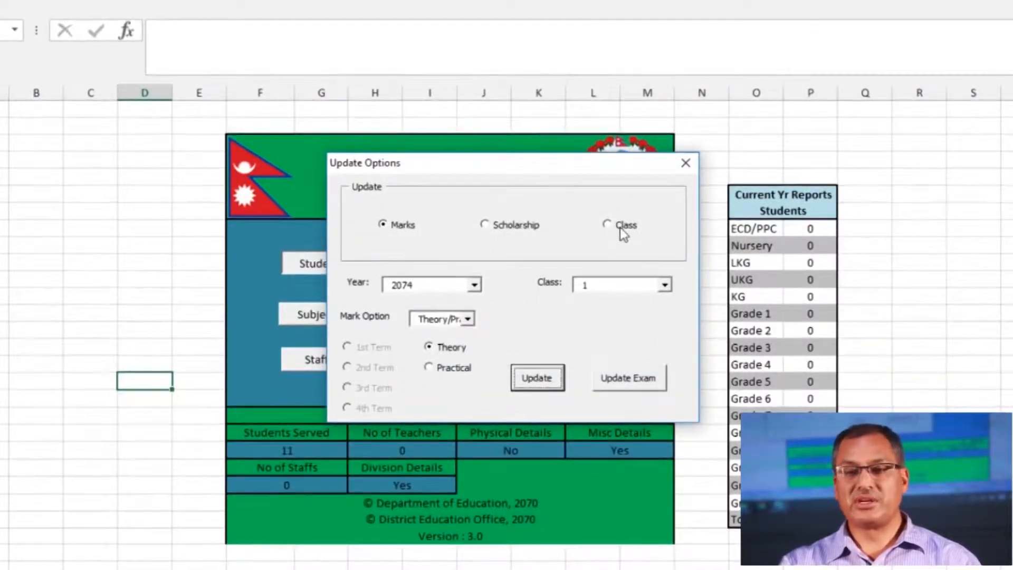
pyautogui.click(489, 234)
pyautogui.click(486, 228)
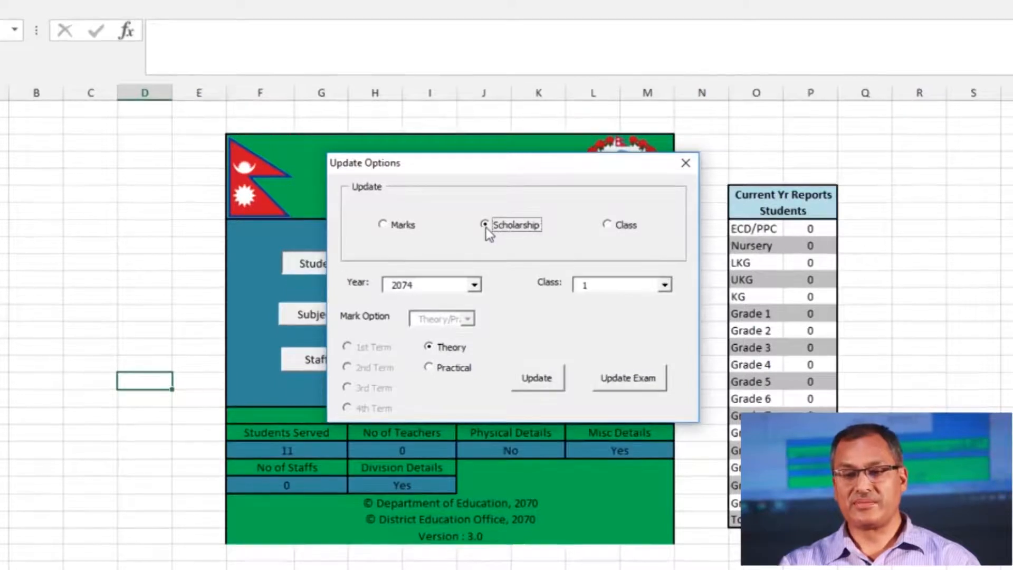
pyautogui.click(471, 286)
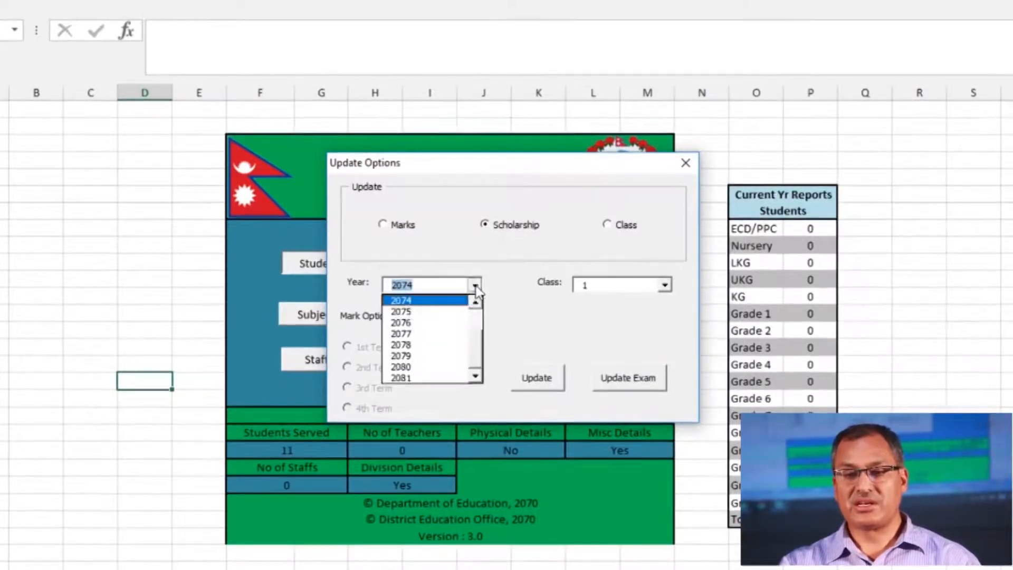
pyautogui.click(446, 300)
pyautogui.click(631, 286)
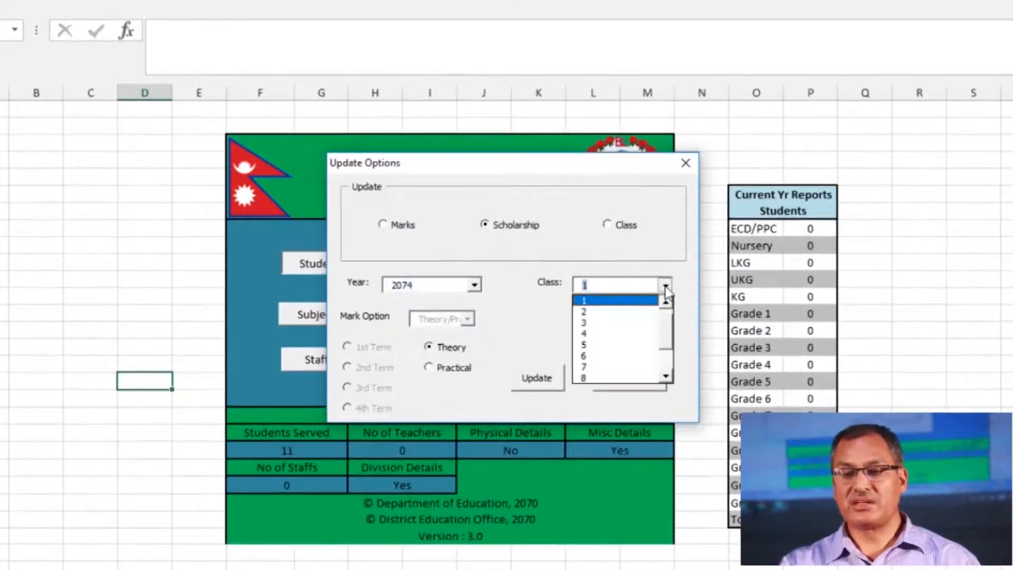
pyautogui.click(599, 303)
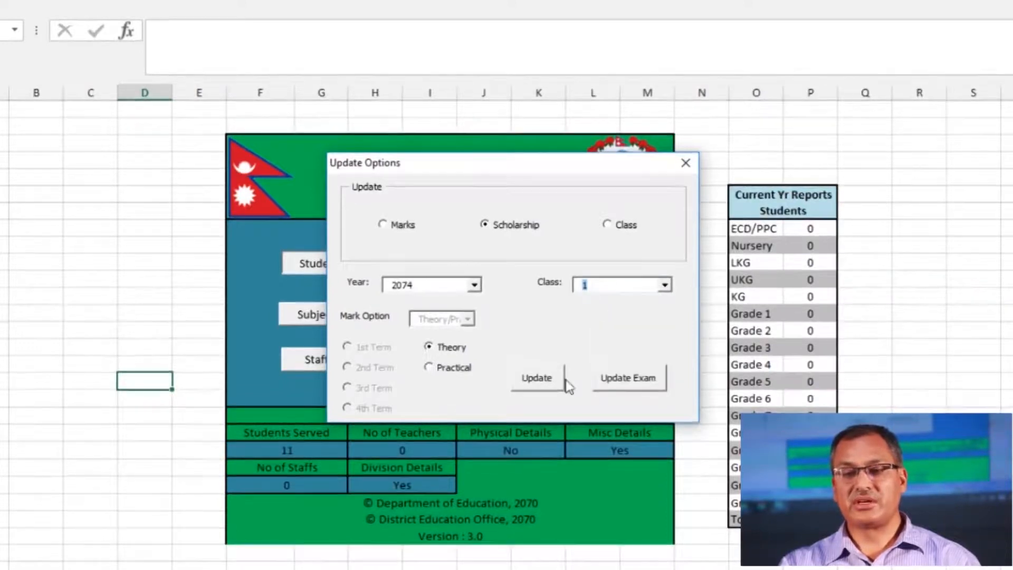
pyautogui.click(548, 384)
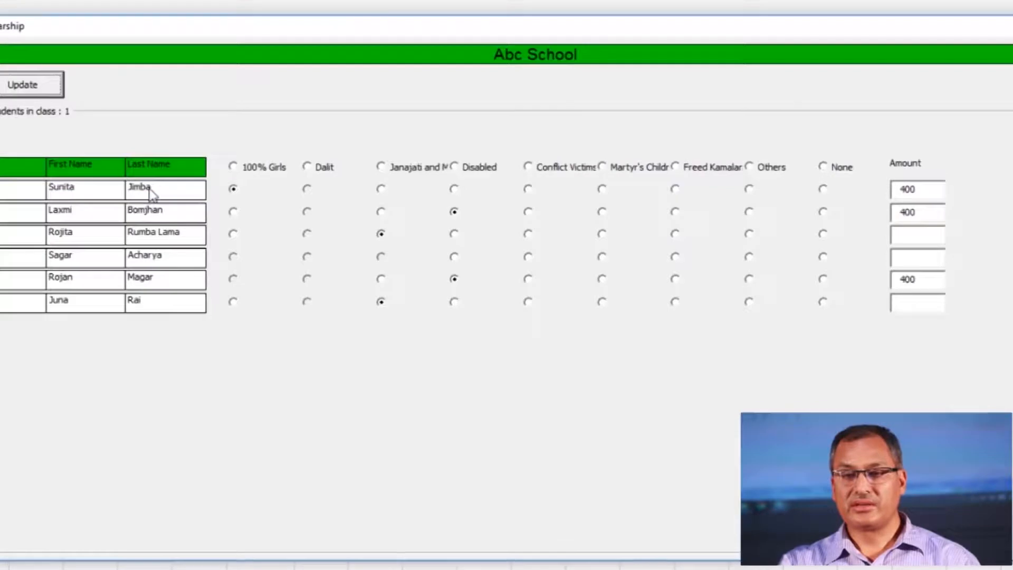
# Give two students the 100% Girls category with 400 scholarship amounts each, and save
pyautogui.click(234, 212)
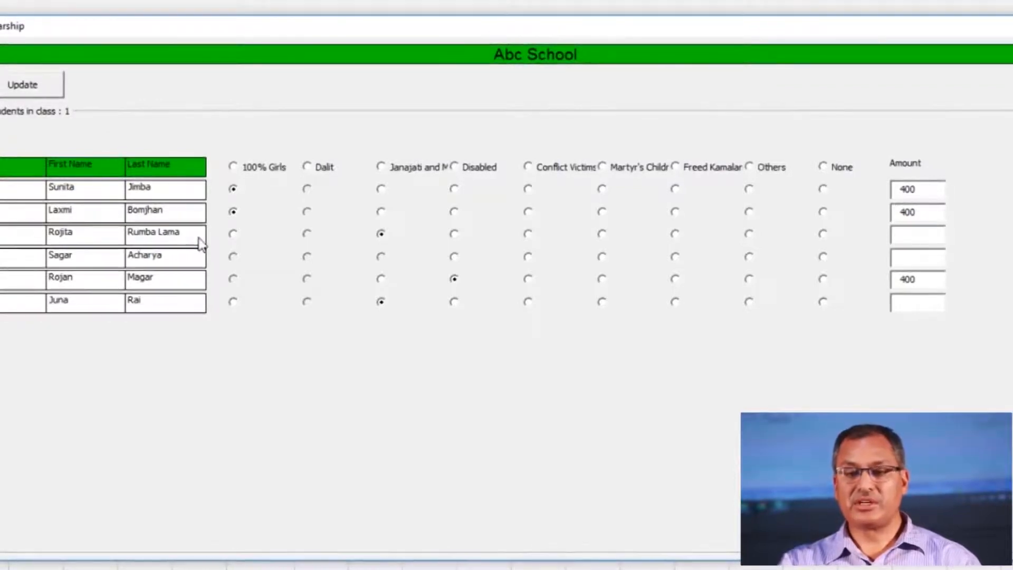
pyautogui.click(233, 234)
pyautogui.click(911, 243)
pyautogui.write('400')
pyautogui.click(911, 265)
pyautogui.write('400')
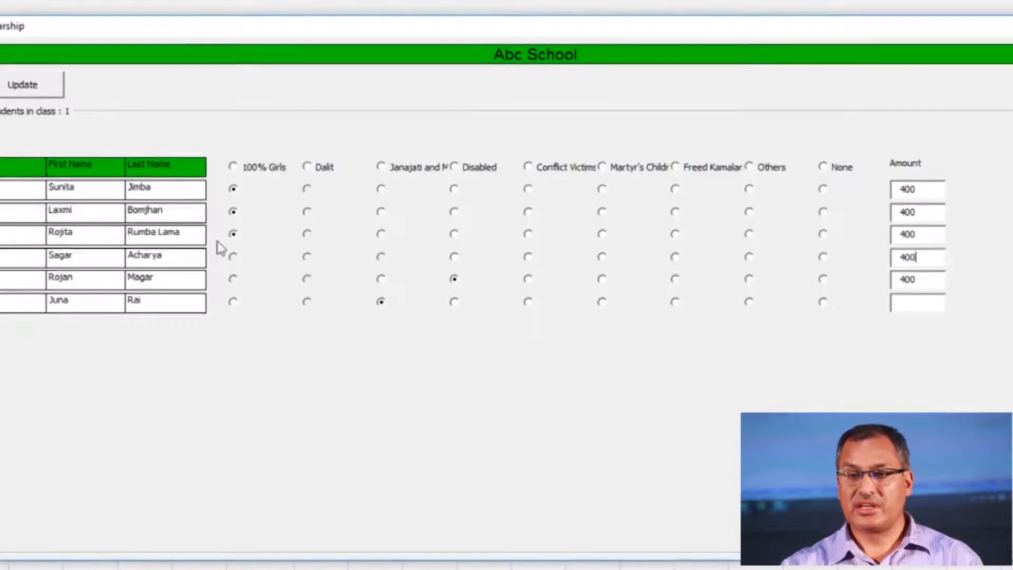
pyautogui.click(15, 86)
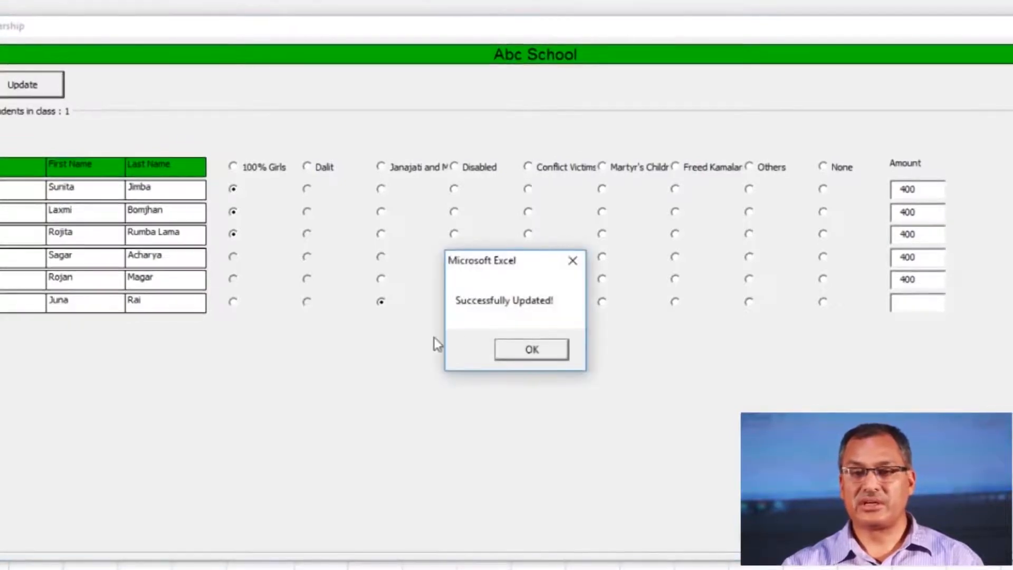
pyautogui.click(532, 350)
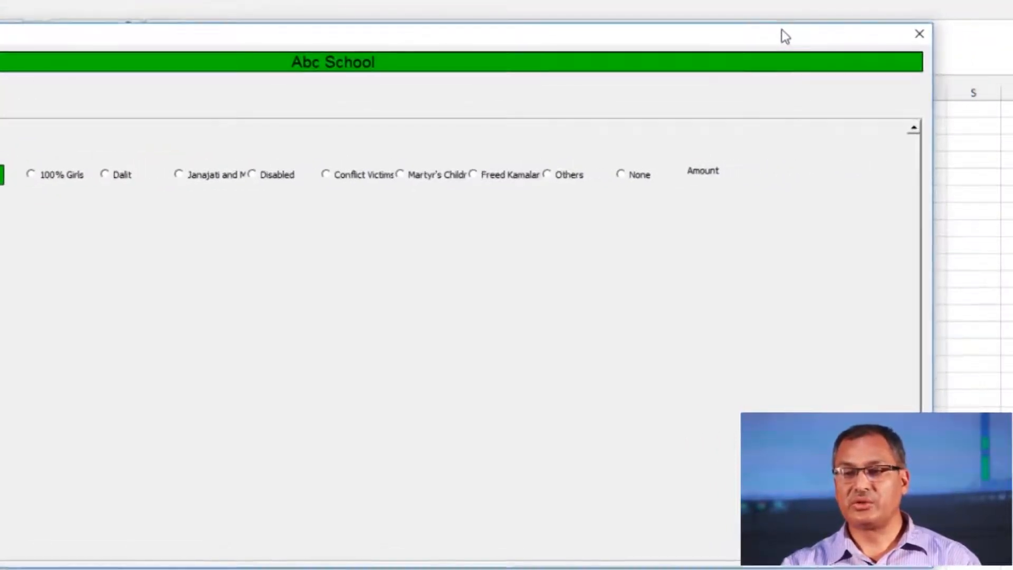
# Close the scholarship form and load the Class update for ECD/PPC students in 2074
pyautogui.click(922, 29)
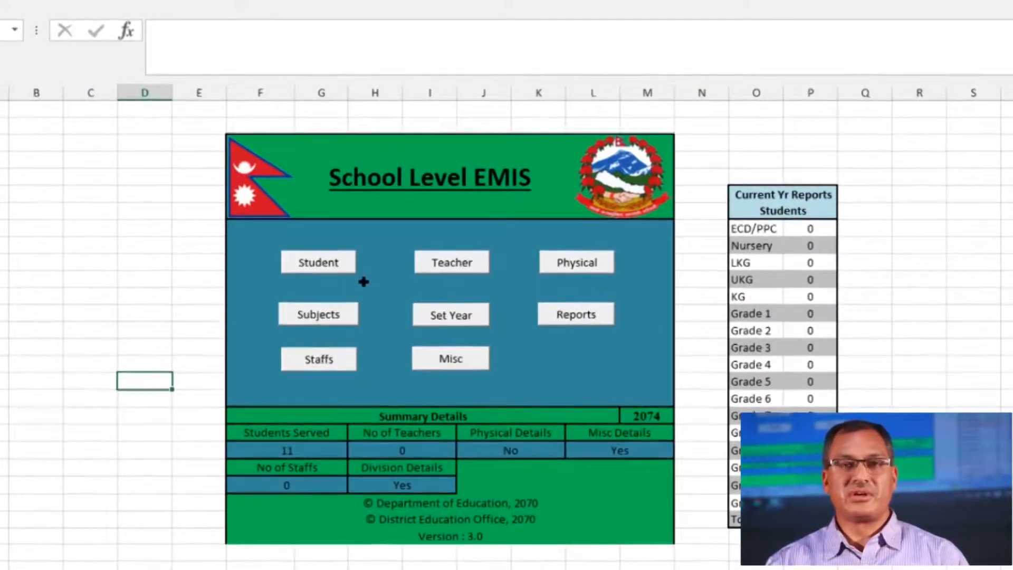
pyautogui.click(316, 262)
pyautogui.click(605, 301)
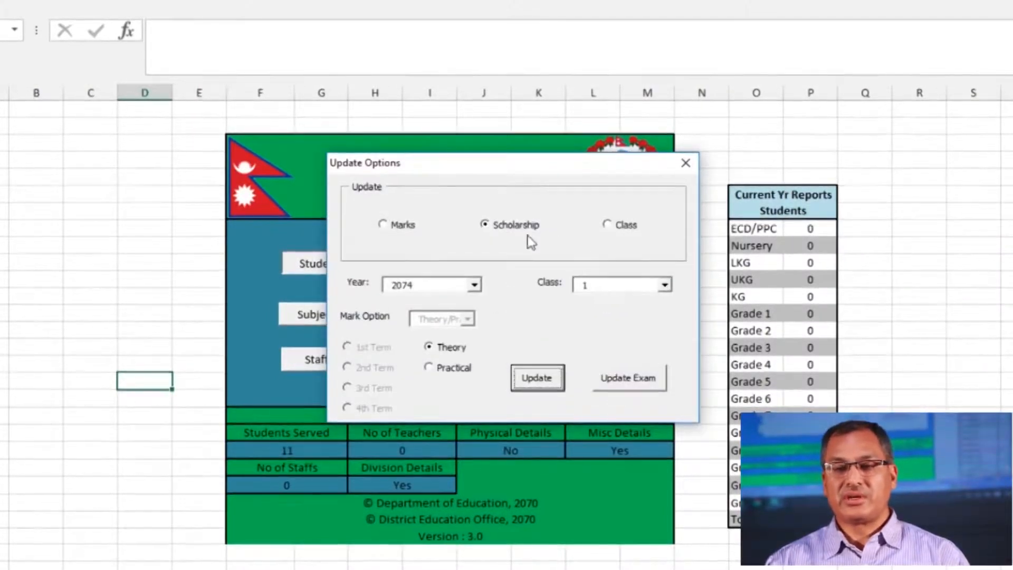
pyautogui.click(607, 226)
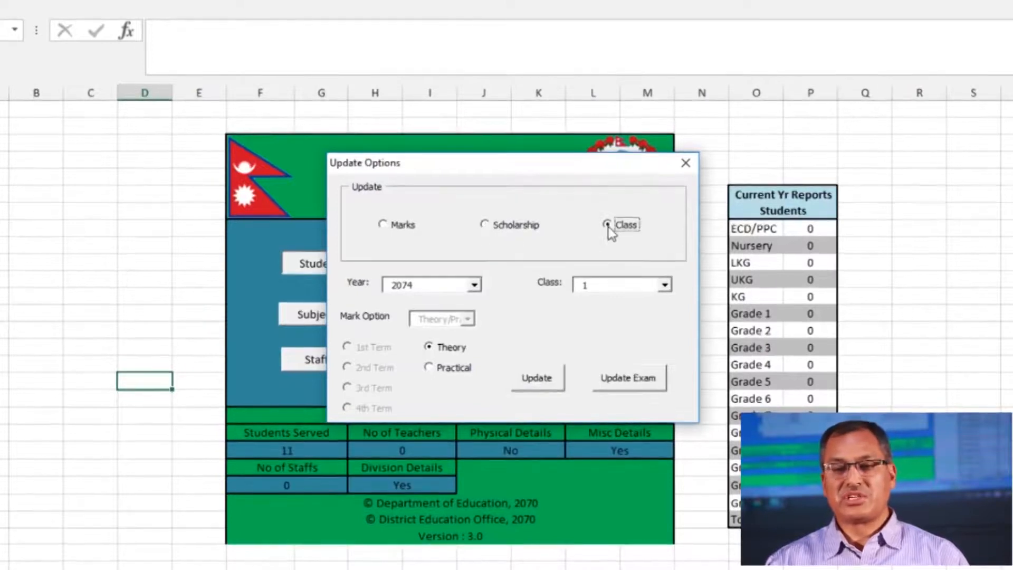
pyautogui.click(474, 285)
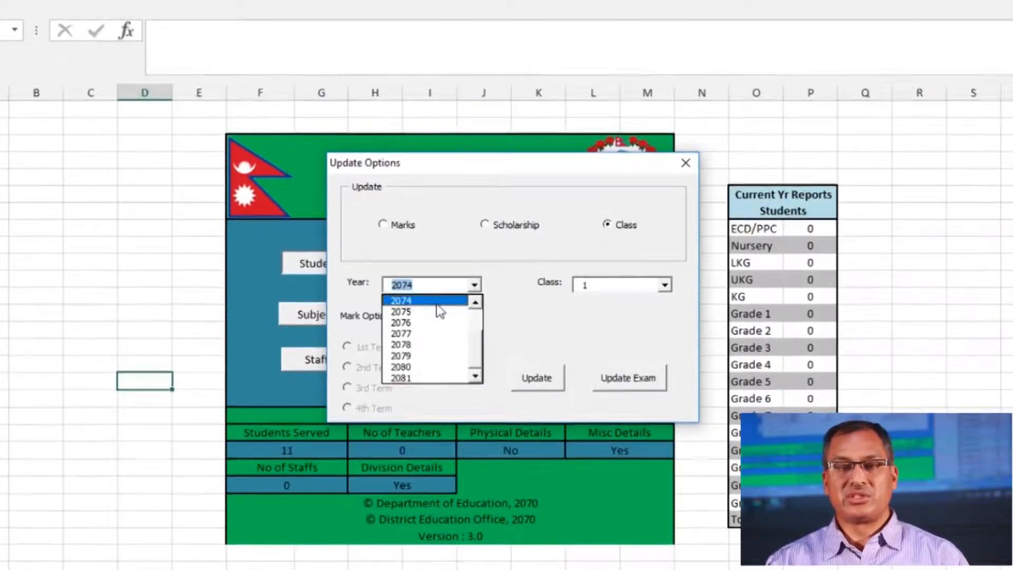
pyautogui.click(436, 304)
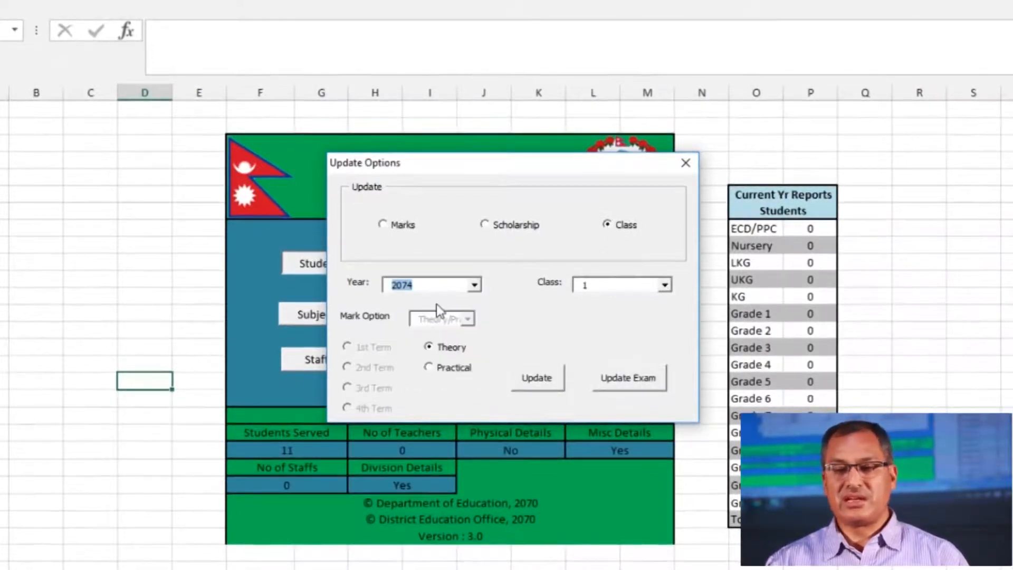
pyautogui.click(664, 285)
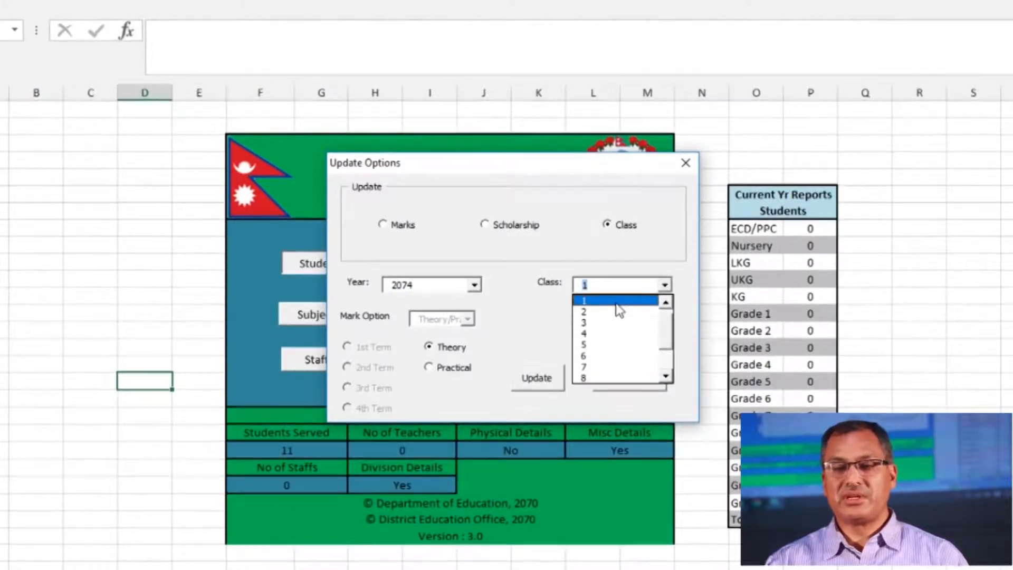
pyautogui.moveTo(670, 323); pyautogui.dragTo(669, 281)
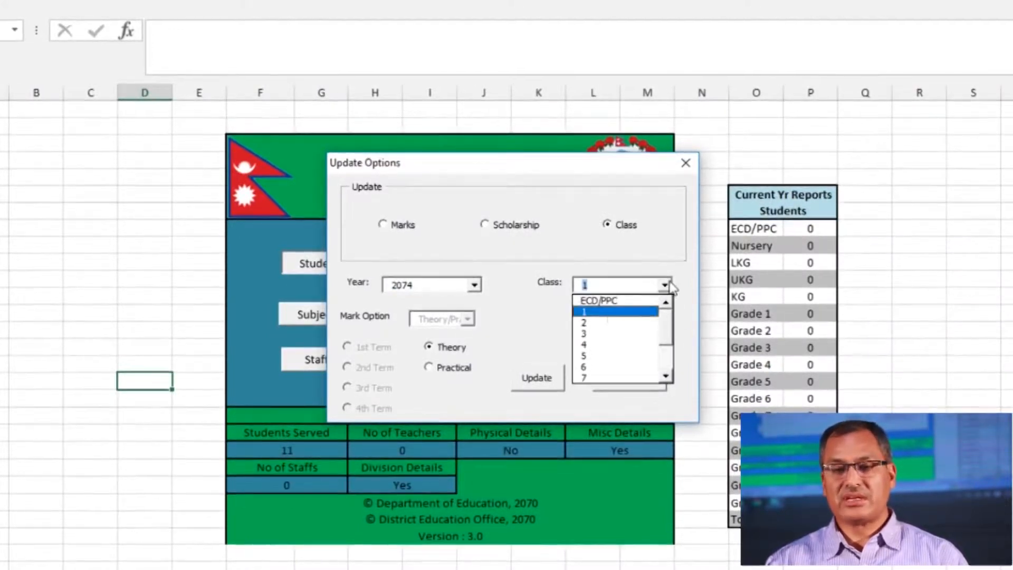
pyautogui.click(607, 300)
pyautogui.click(542, 381)
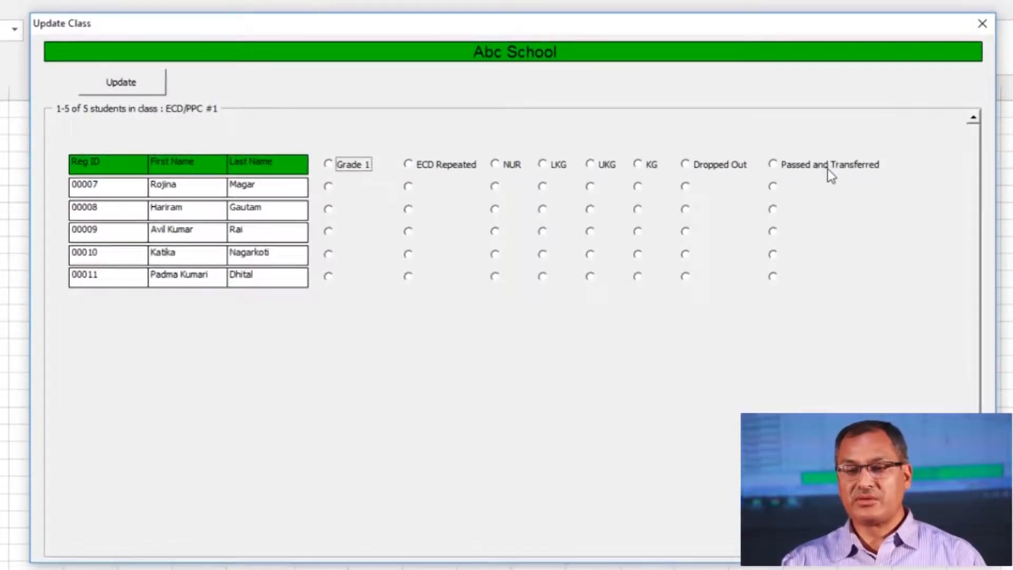
# Set Grade 1 for students 00007–00010 and ECD Repeated for 00011, then save the update
pyautogui.click(328, 186)
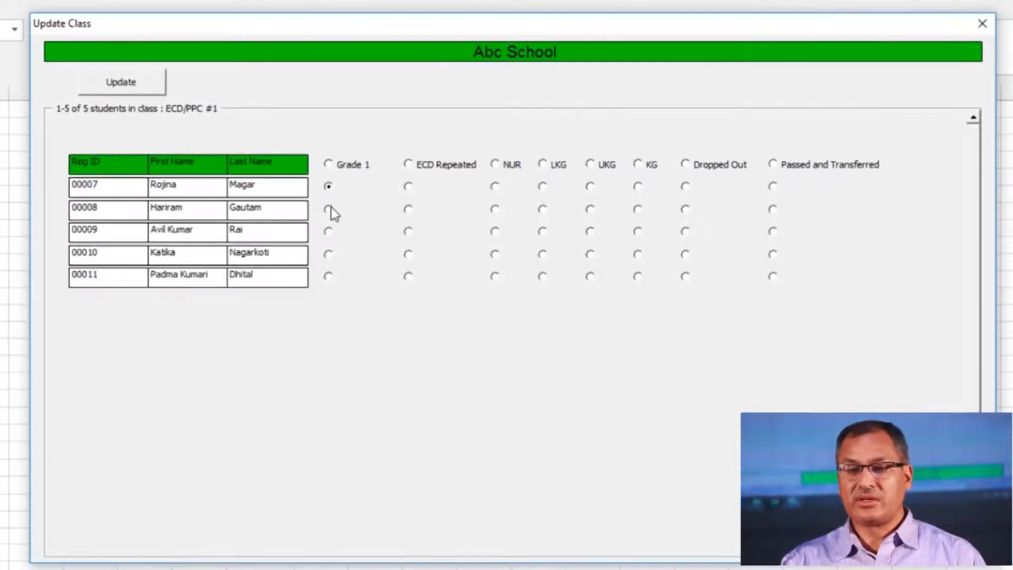
pyautogui.click(329, 209)
pyautogui.click(328, 231)
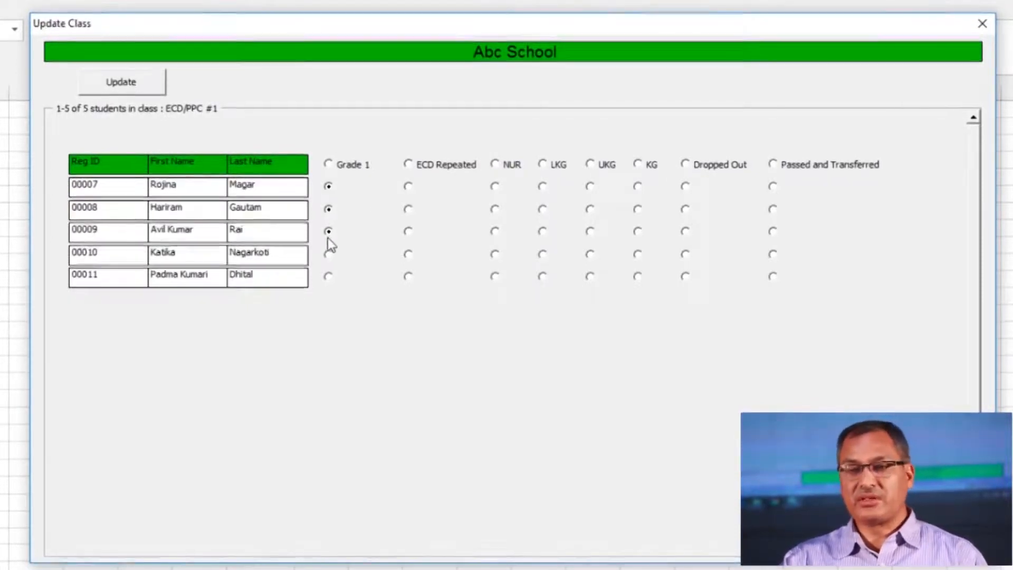
pyautogui.click(328, 255)
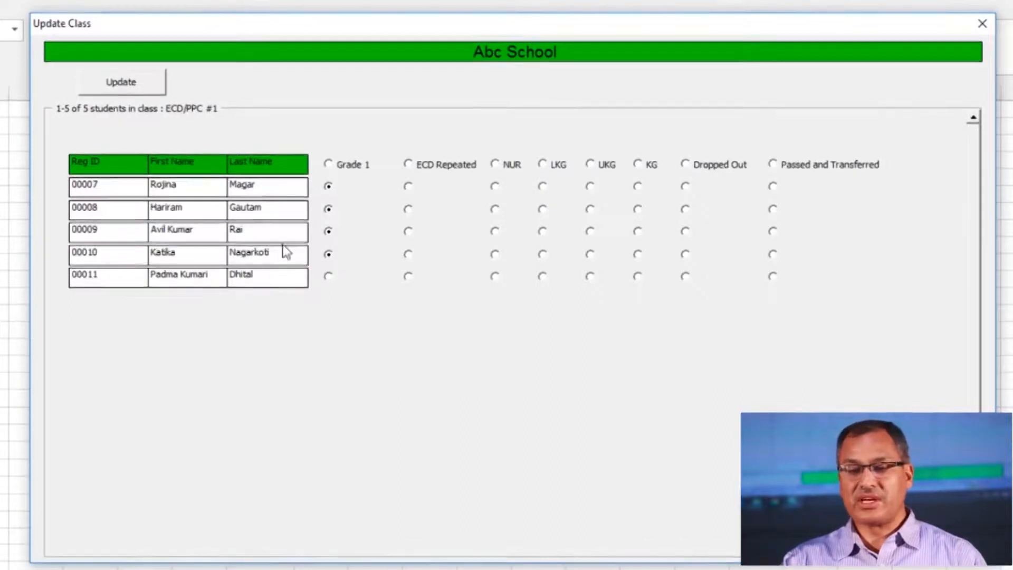
pyautogui.click(408, 276)
pyautogui.click(125, 85)
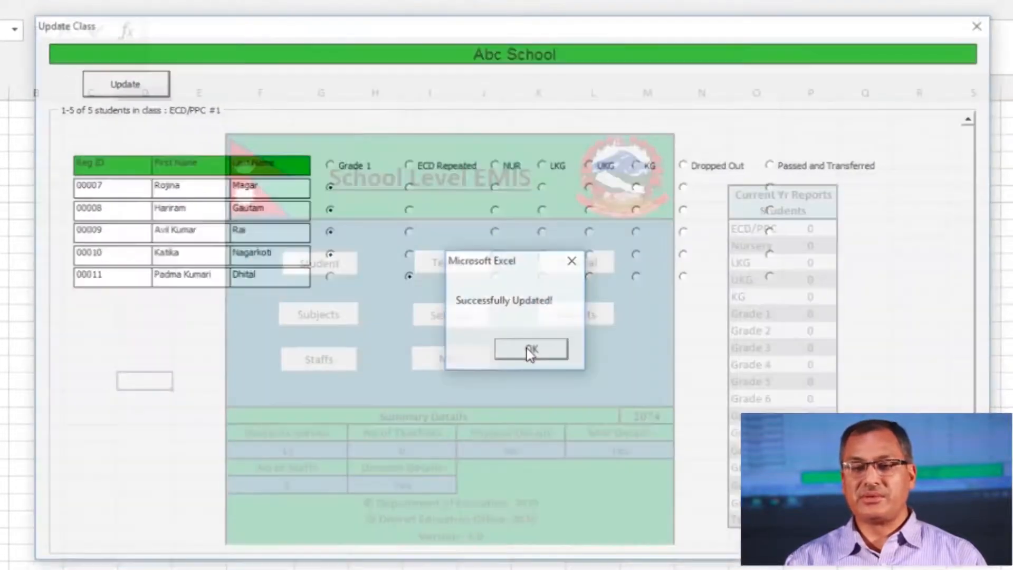
pyautogui.click(528, 349)
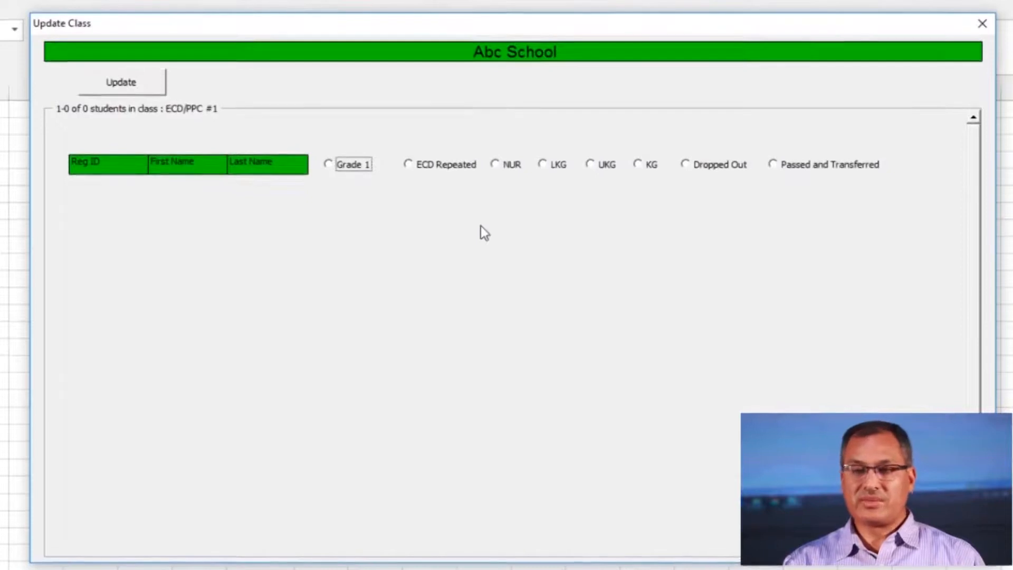
# Close the emptied form, load the Class 1 update form, and mark all six students Passed
pyautogui.click(981, 23)
pyautogui.click(323, 268)
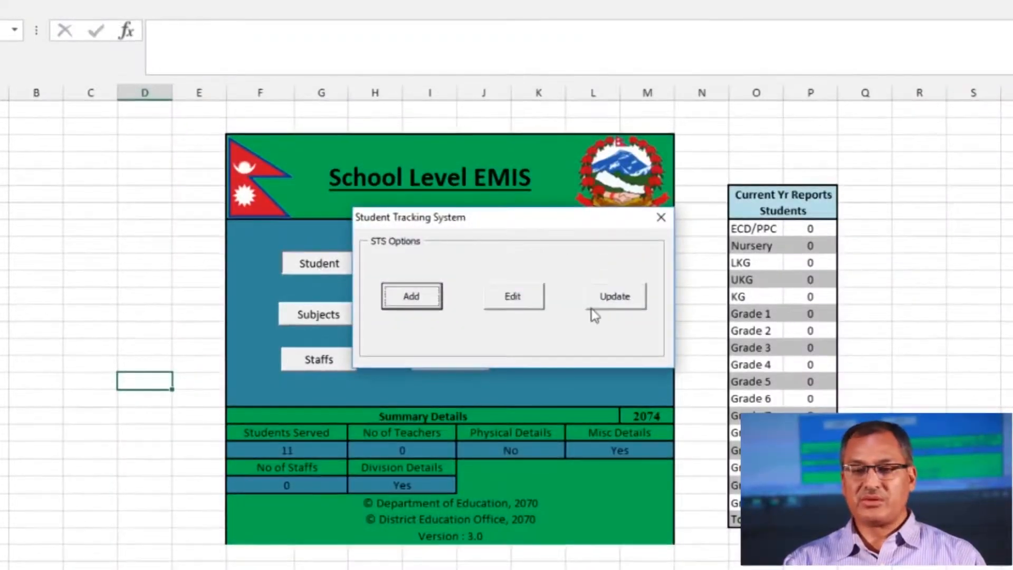
pyautogui.click(610, 298)
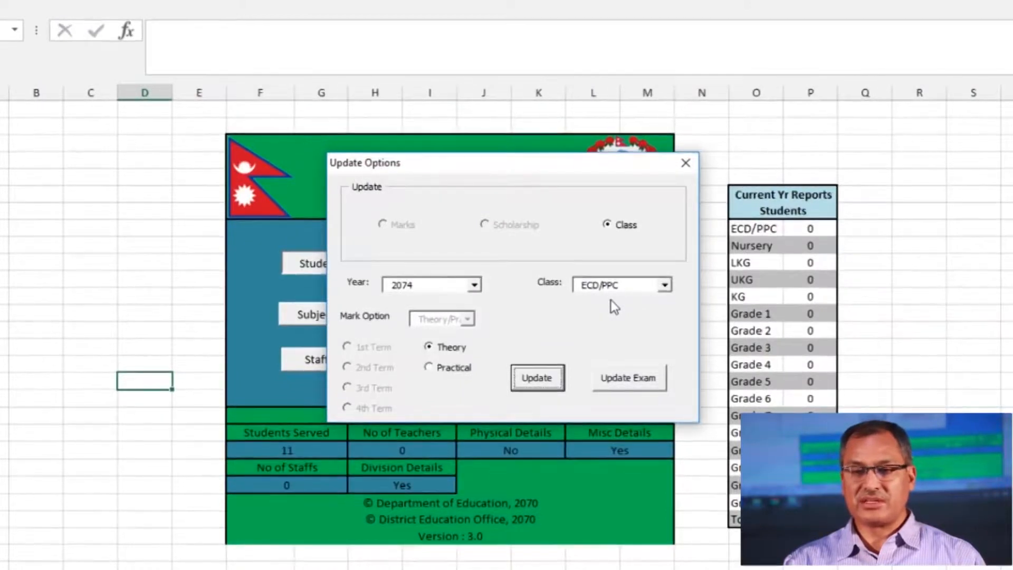
pyautogui.click(665, 285)
pyautogui.click(623, 311)
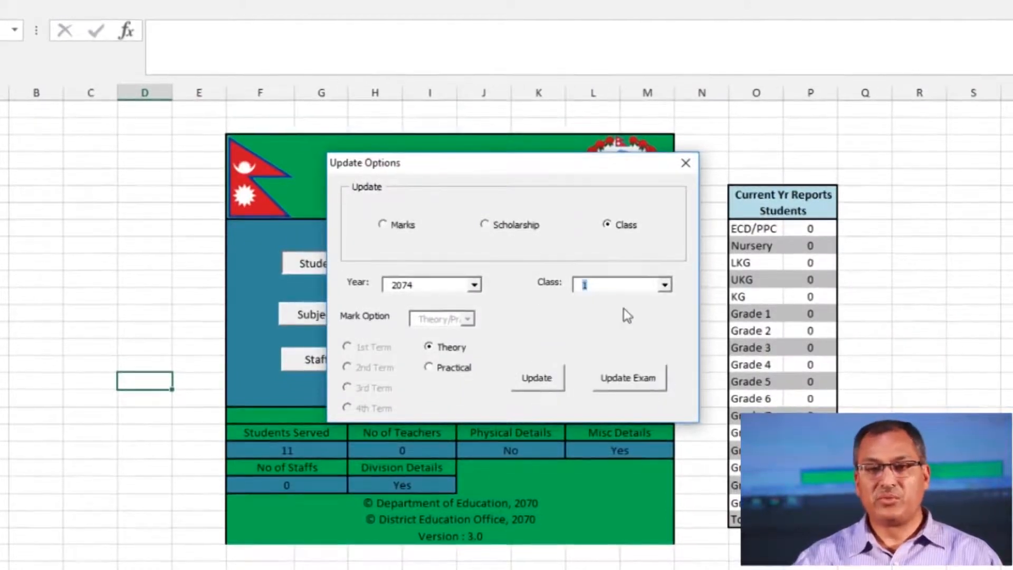
pyautogui.click(541, 378)
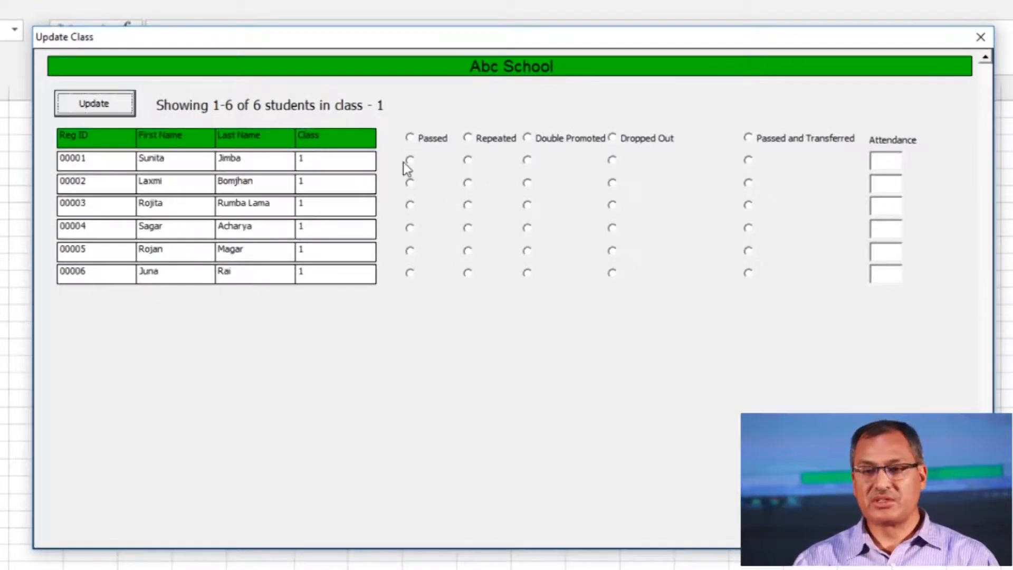
pyautogui.click(410, 138)
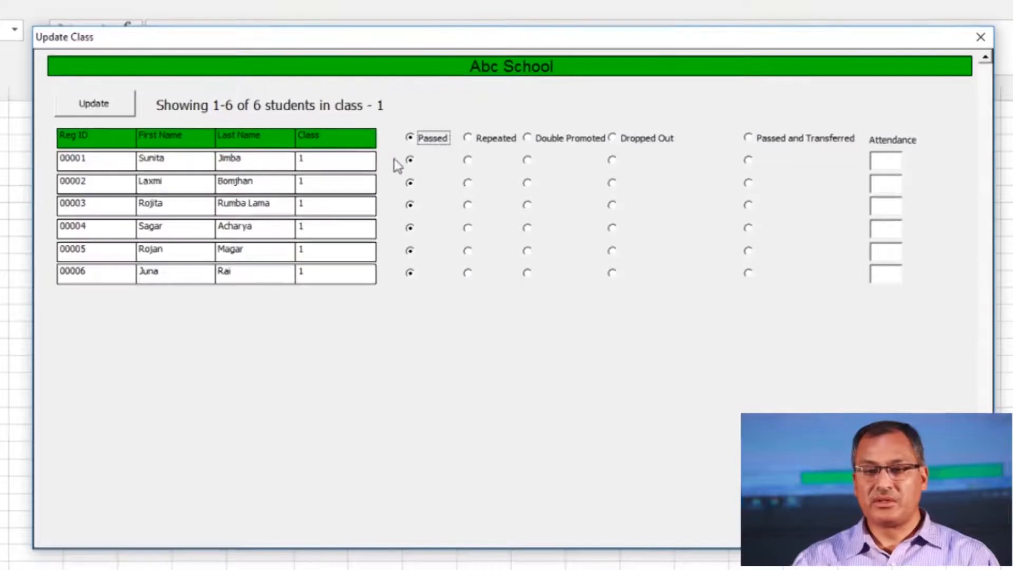
# Set 00001 to Repeated, 00004 to Passed and Transferred, 00006 to Dropped Out, and enter 00001's attendance of 90
pyautogui.click(468, 160)
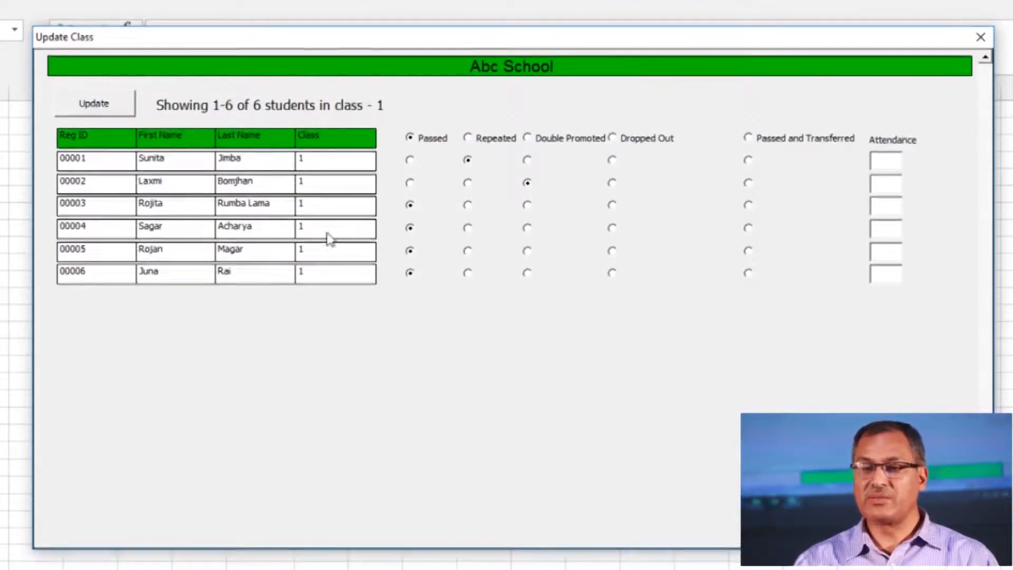
pyautogui.click(749, 229)
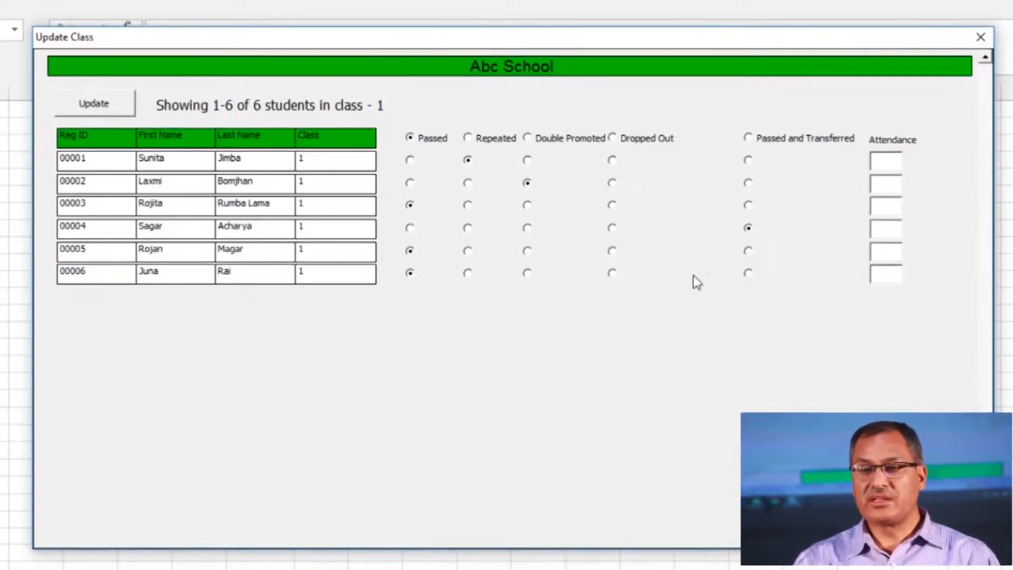
pyautogui.click(612, 273)
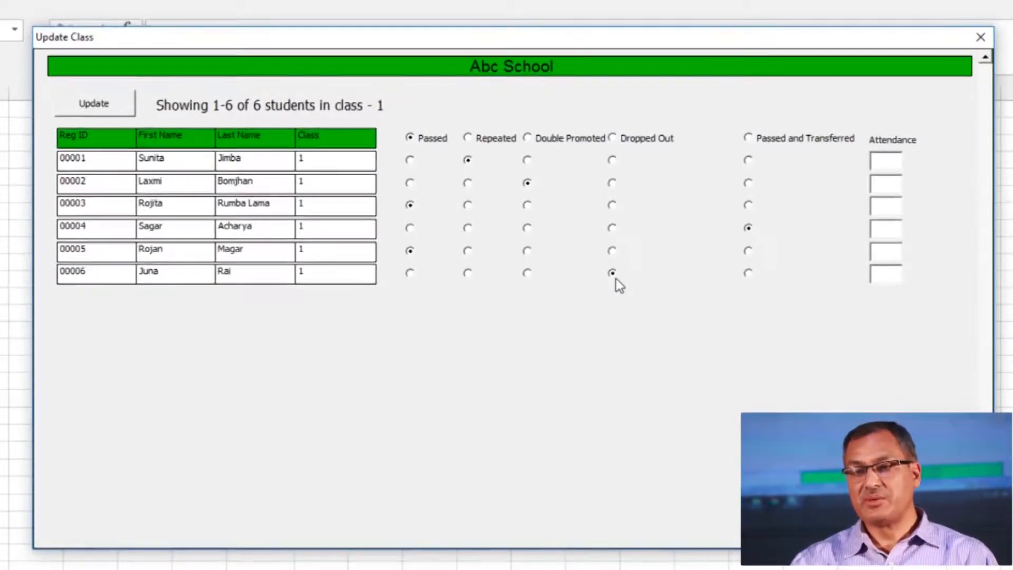
pyautogui.click(891, 167)
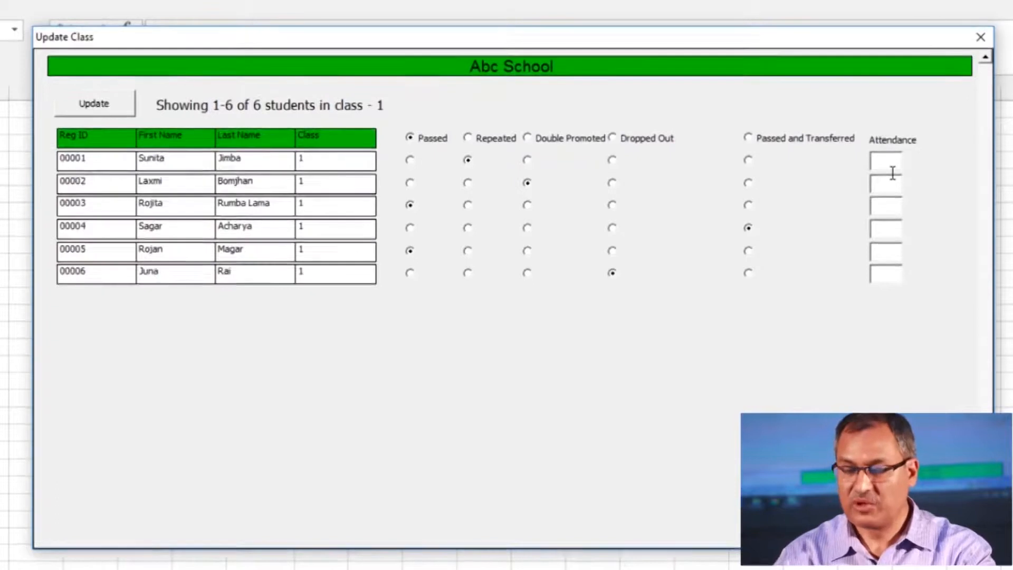
# Enter attendance 87, 89, 120 and 34 for students 00003 to 00006
pyautogui.click(892, 210)
pyautogui.write('87')
pyautogui.click(895, 236)
pyautogui.write('89')
pyautogui.click(892, 257)
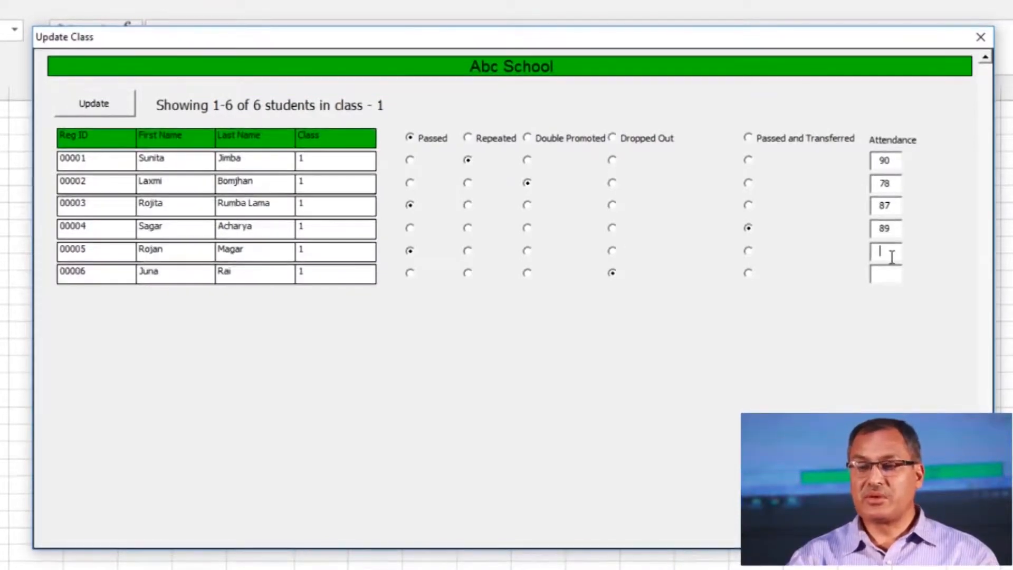
pyautogui.write('120')
pyautogui.click(891, 281)
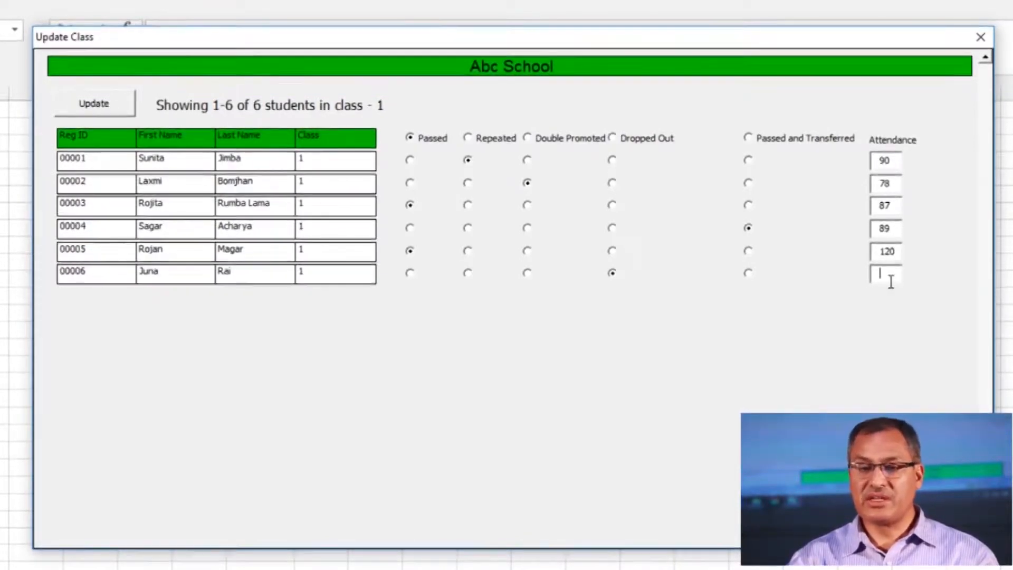
pyautogui.write('34')
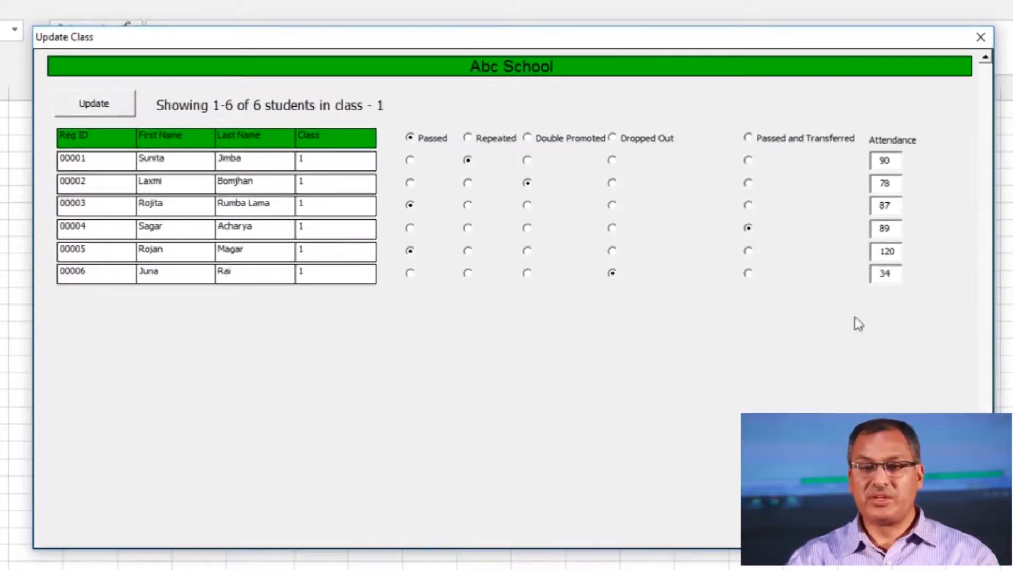
# Save the class 1 statuses and attendance, acknowledge the confirmation, and close the Update Class form
pyautogui.click(96, 106)
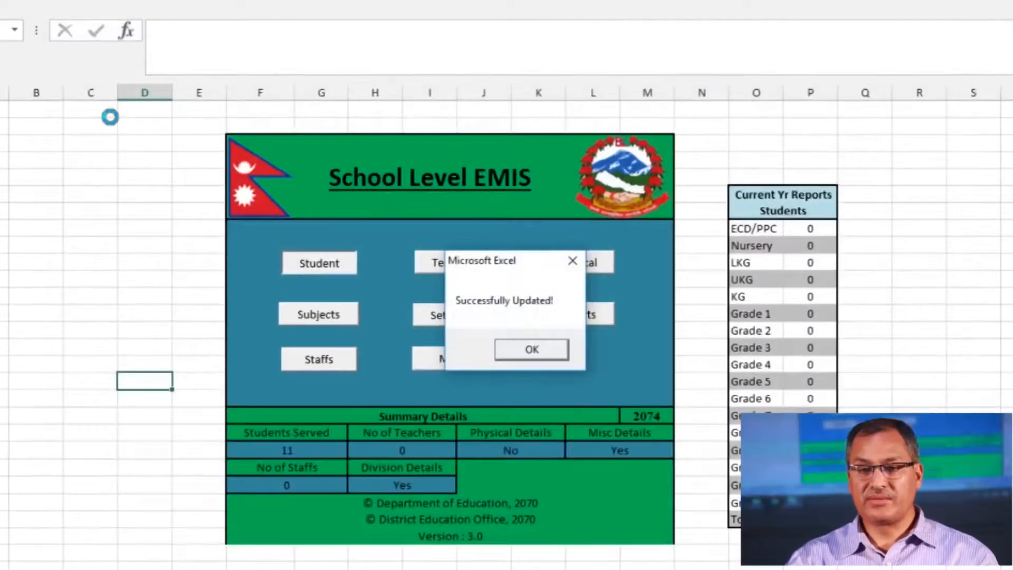
pyautogui.click(532, 352)
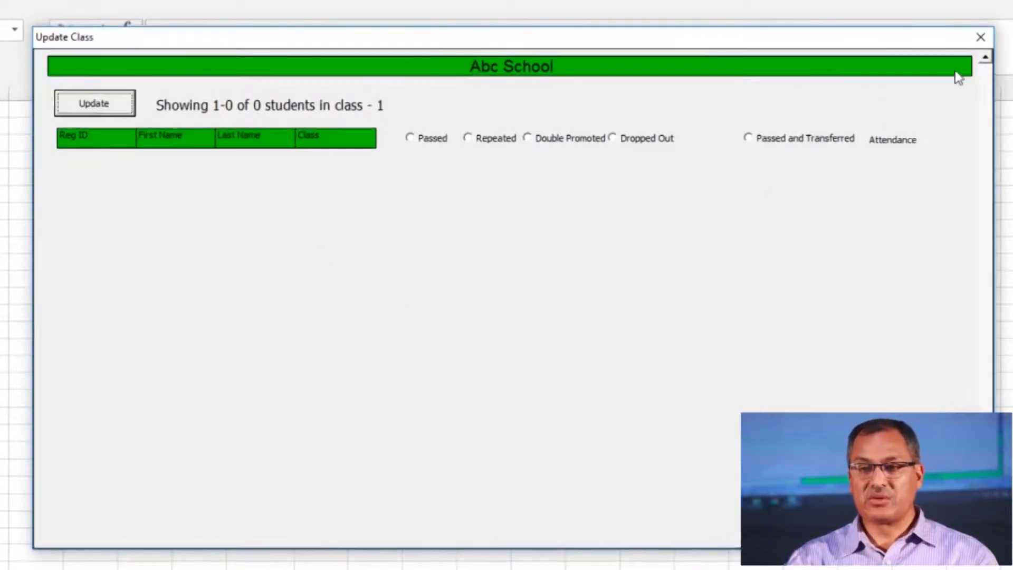
pyautogui.click(980, 36)
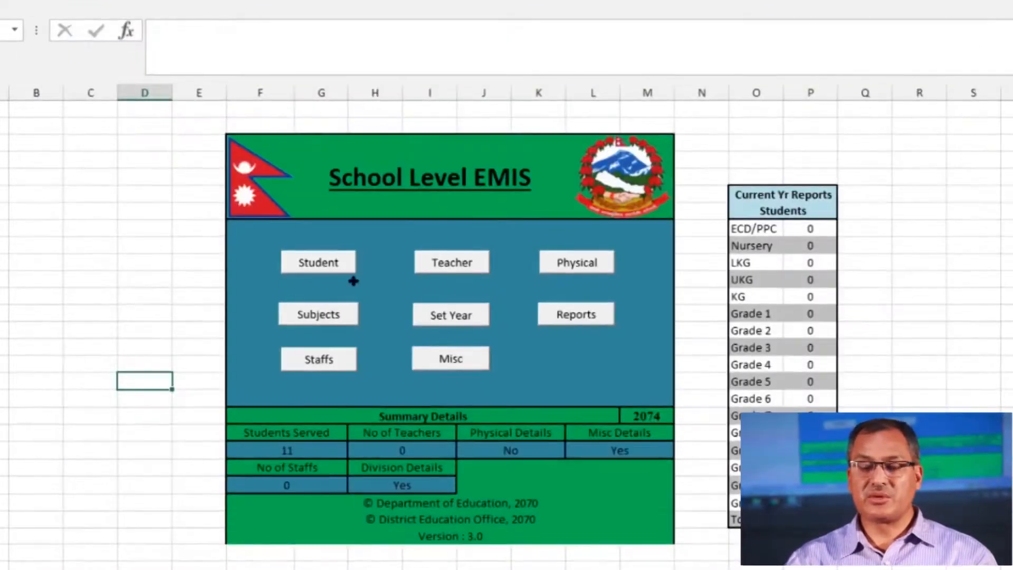